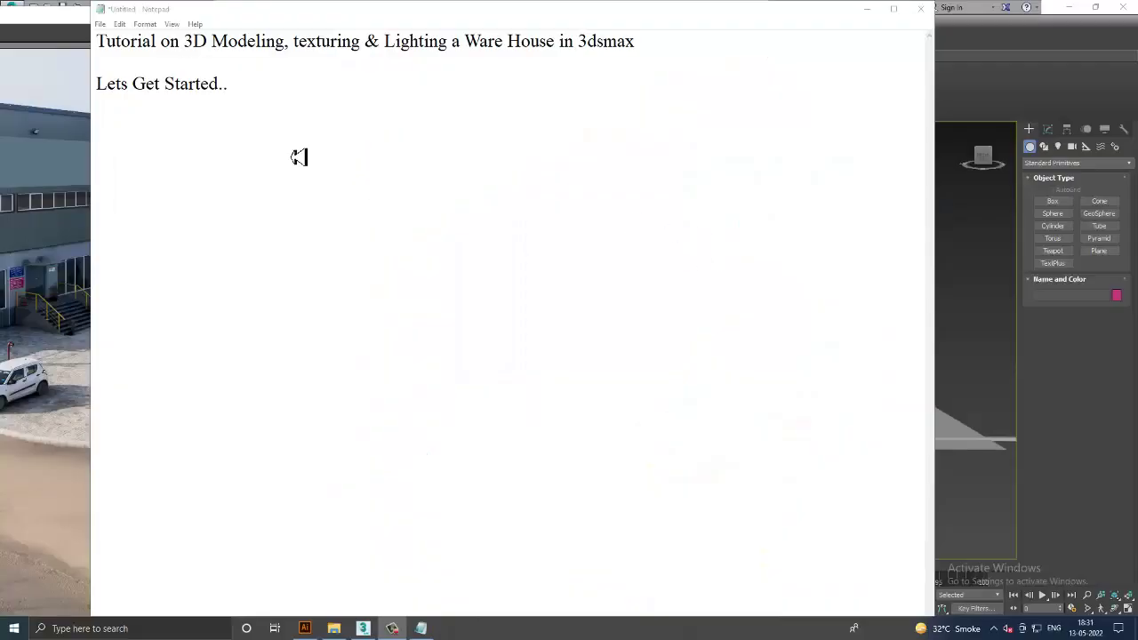
Step: Select the title text in the tutorial Notepad notes
click(279, 109)
key(ctrl+a)
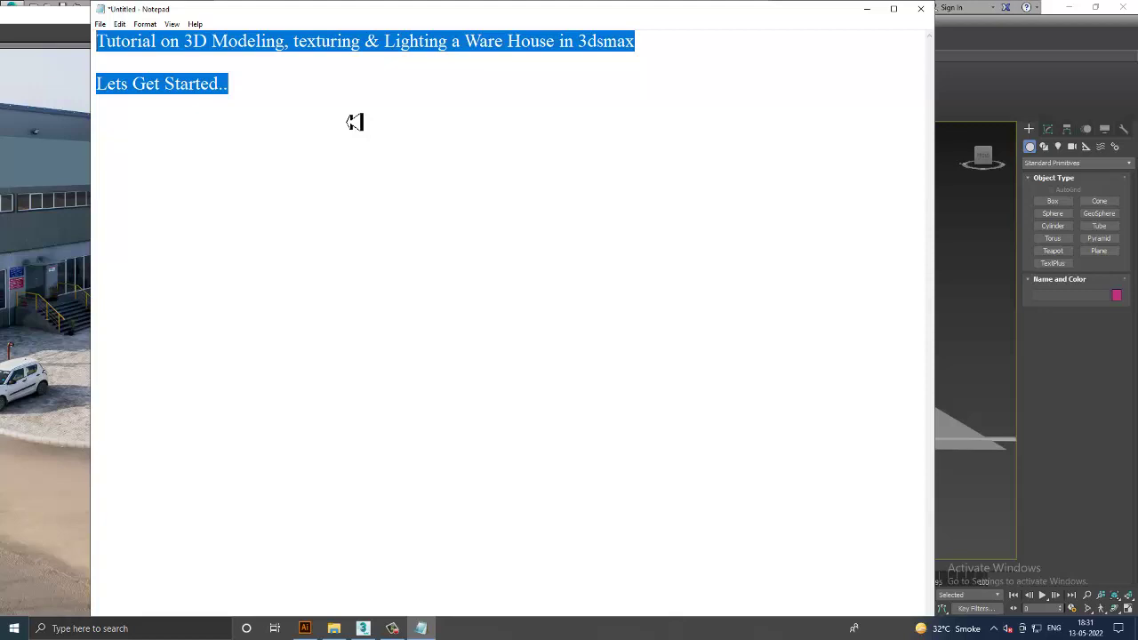
click(392, 629)
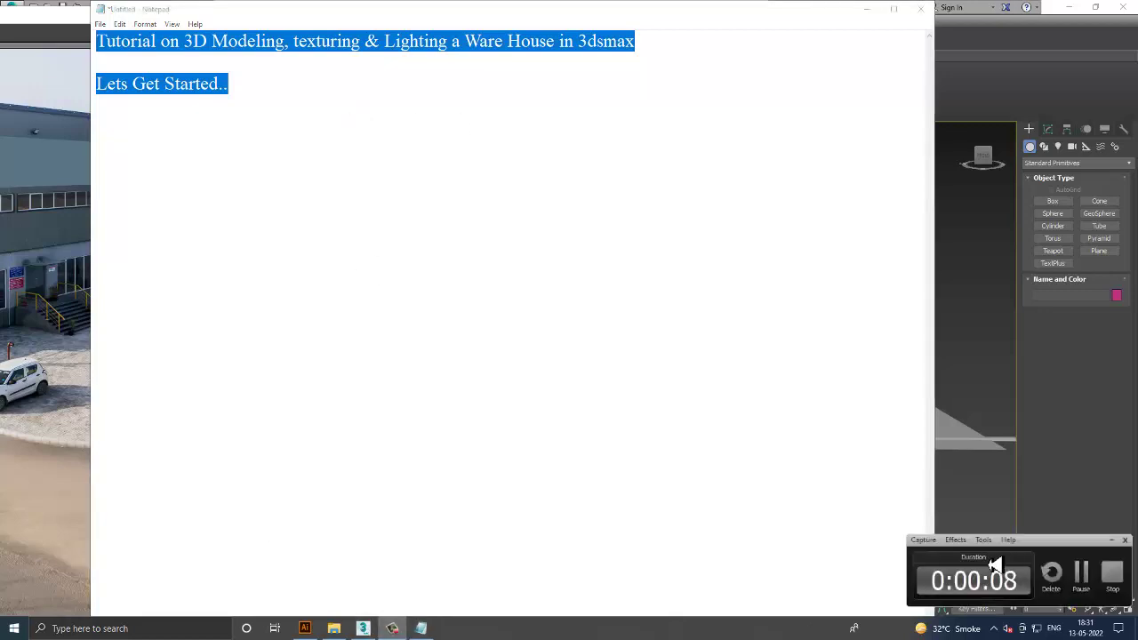
click(1100, 593)
click(543, 302)
drag(338, 145, 138, 41)
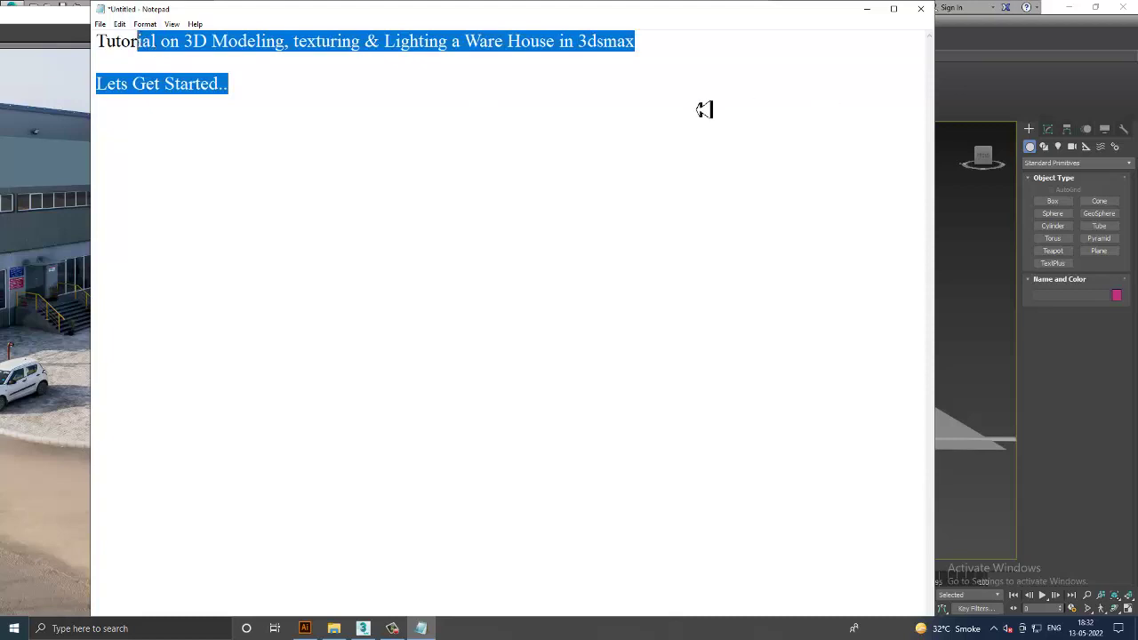
Step: Minimize Notepad to reveal warehouse_2.max and orbit around the warehouse
click(870, 15)
mouse_move(715, 308)
alt+middle_down()
mouse_move(895, 338)
mouse_move(788, 330)
mouse_move(804, 338)
mouse_move(945, 322)
mouse_move(809, 326)
mouse_move(830, 323)
mouse_move(804, 357)
mouse_move(732, 257)
mouse_move(739, 292)
mouse_move(775, 333)
mouse_move(747, 309)
mouse_move(732, 234)
mouse_move(768, 347)
mouse_move(755, 333)
alt+middle_up()
scroll(858, 334, up, 5)
Step: Clone the vertical railing post Line063 as an independent Copy
key(alt+w)
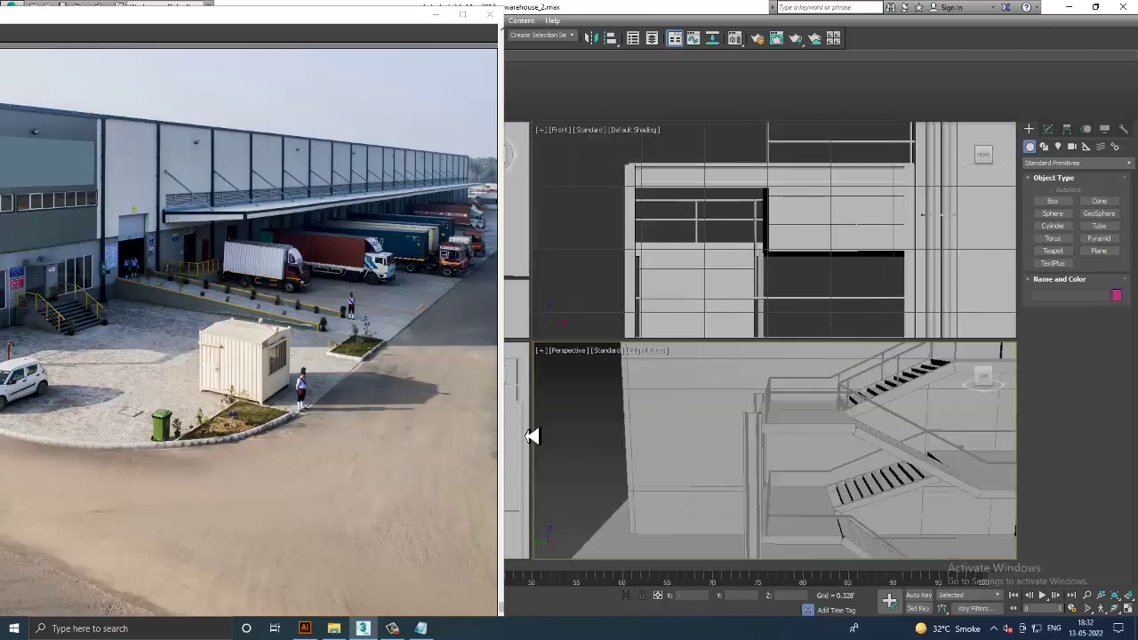
key(alt+w)
mouse_move(532, 436)
alt+middle_down()
mouse_move(711, 386)
mouse_move(783, 407)
mouse_move(677, 318)
mouse_move(718, 338)
mouse_move(732, 332)
alt+middle_up()
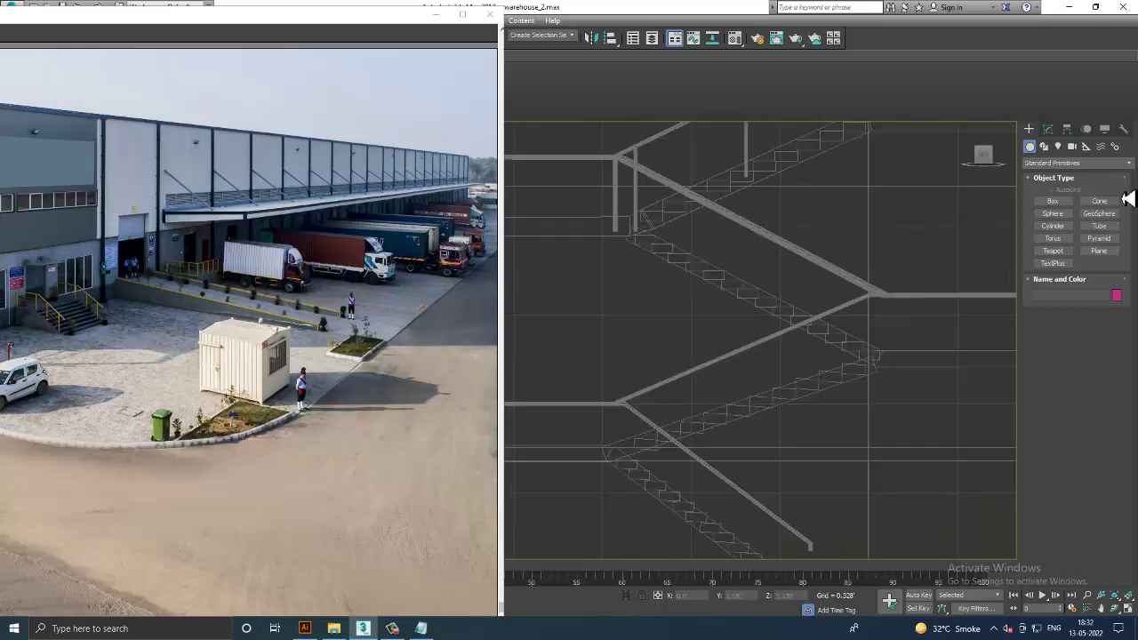
alt+middle_drag(916, 311, 614, 263)
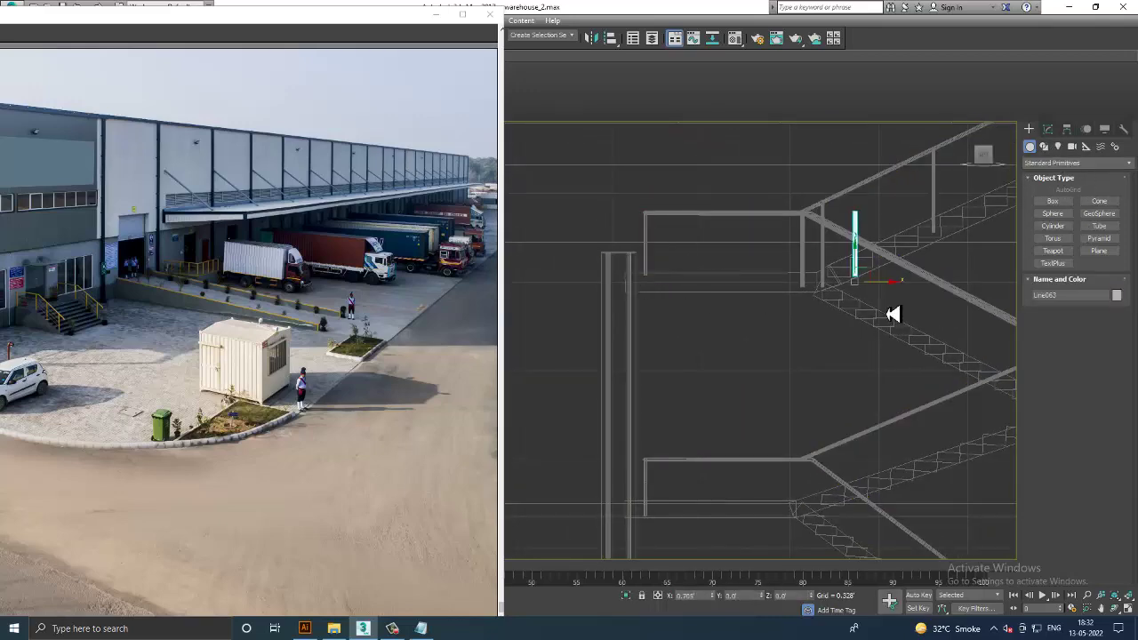
key(ctrl+v)
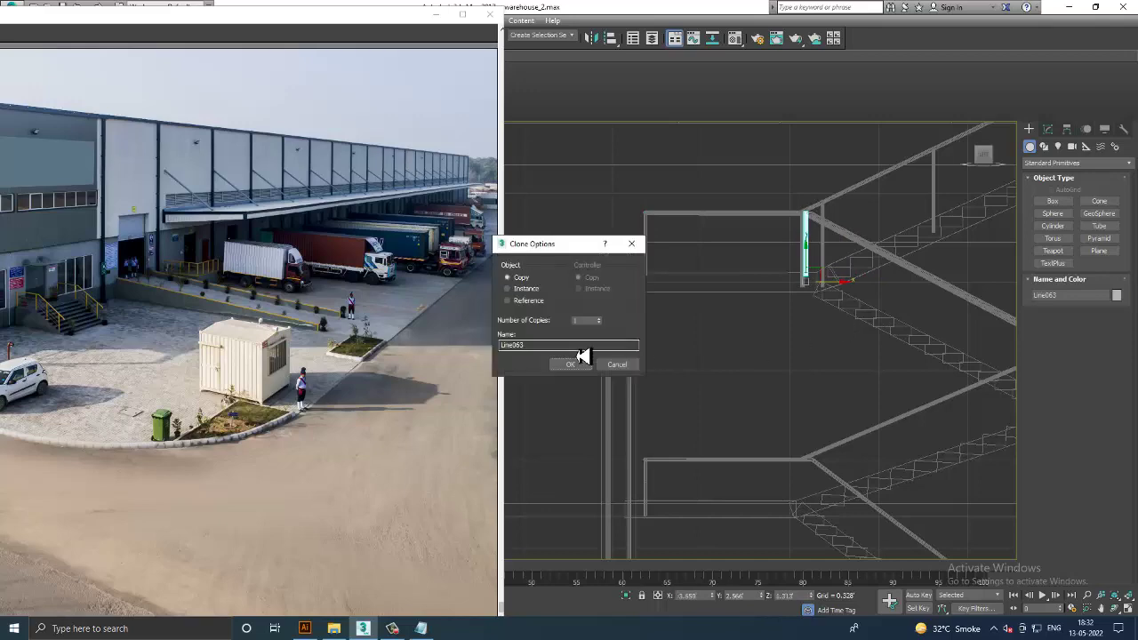
click(577, 362)
Step: Move the copied post Line064 down onto the stair flight below the handrail
key(alt+w)
key(alt+w)
mouse_move(788, 401)
alt+middle_down()
mouse_move(755, 370)
mouse_move(735, 371)
mouse_move(681, 295)
mouse_move(580, 307)
mouse_move(593, 347)
alt+middle_up()
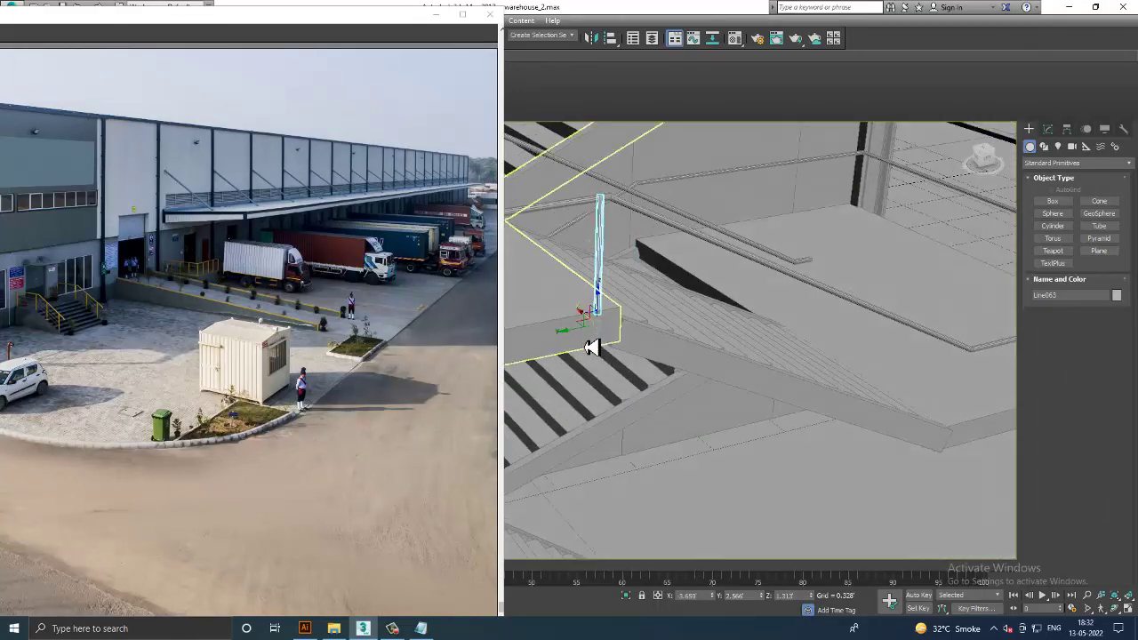
drag(581, 341, 591, 342)
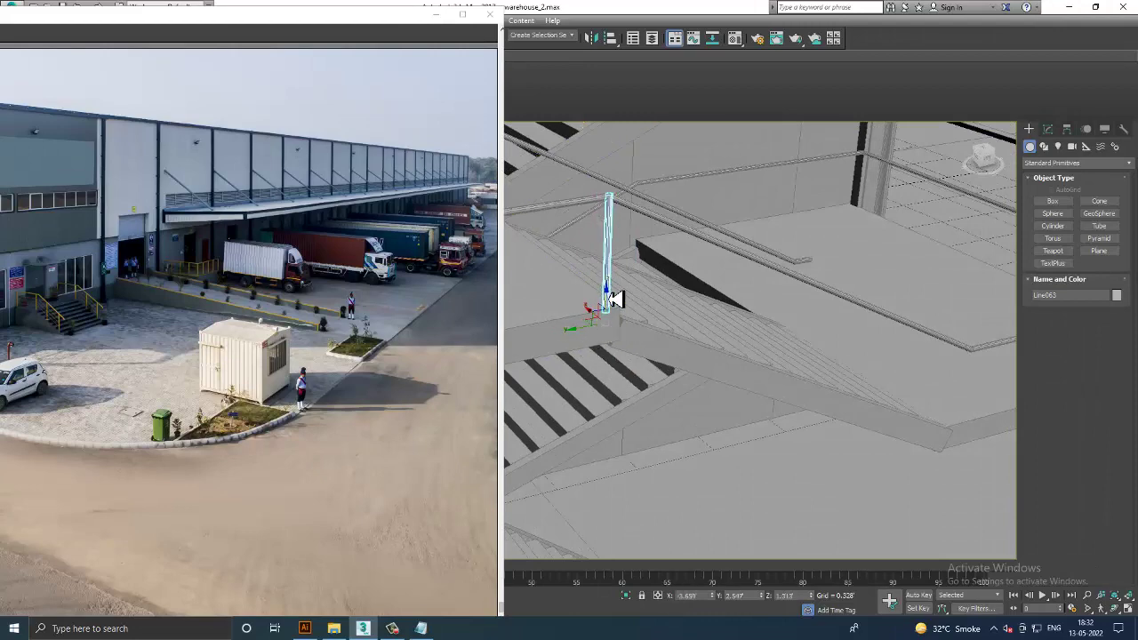
key(alt+w)
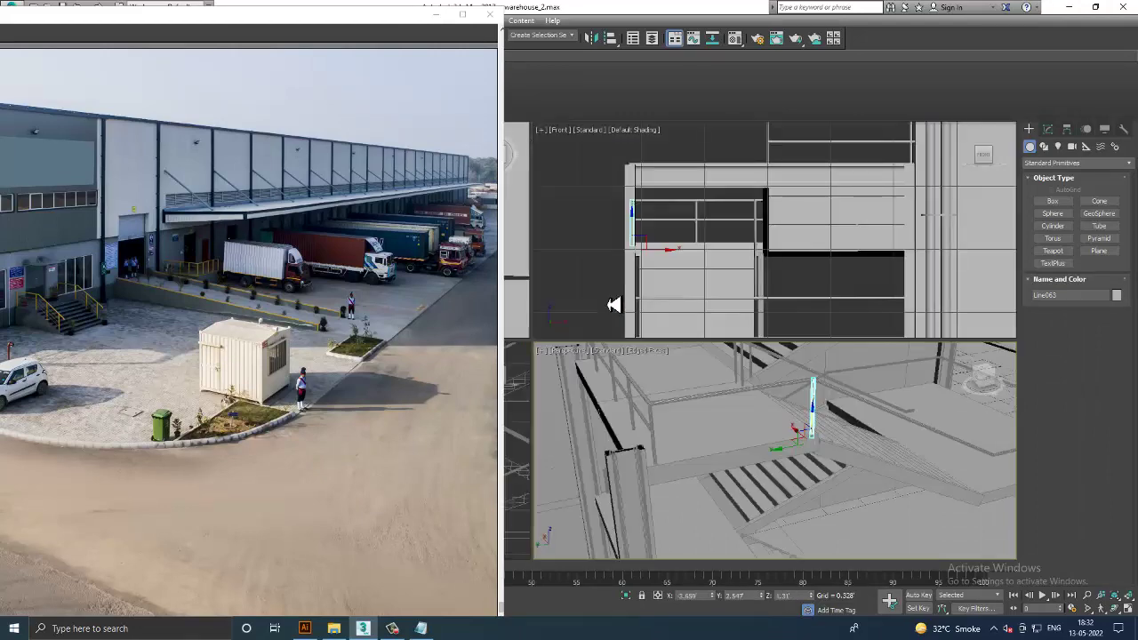
key(alt+w)
scroll(649, 381, up, 5)
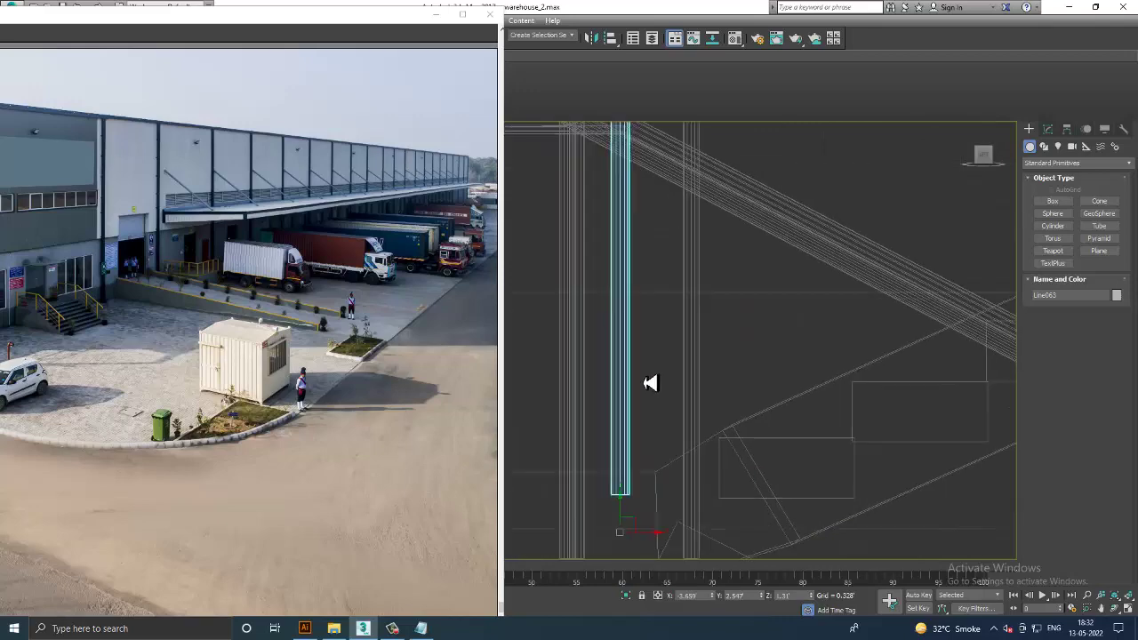
scroll(681, 315, down, 5)
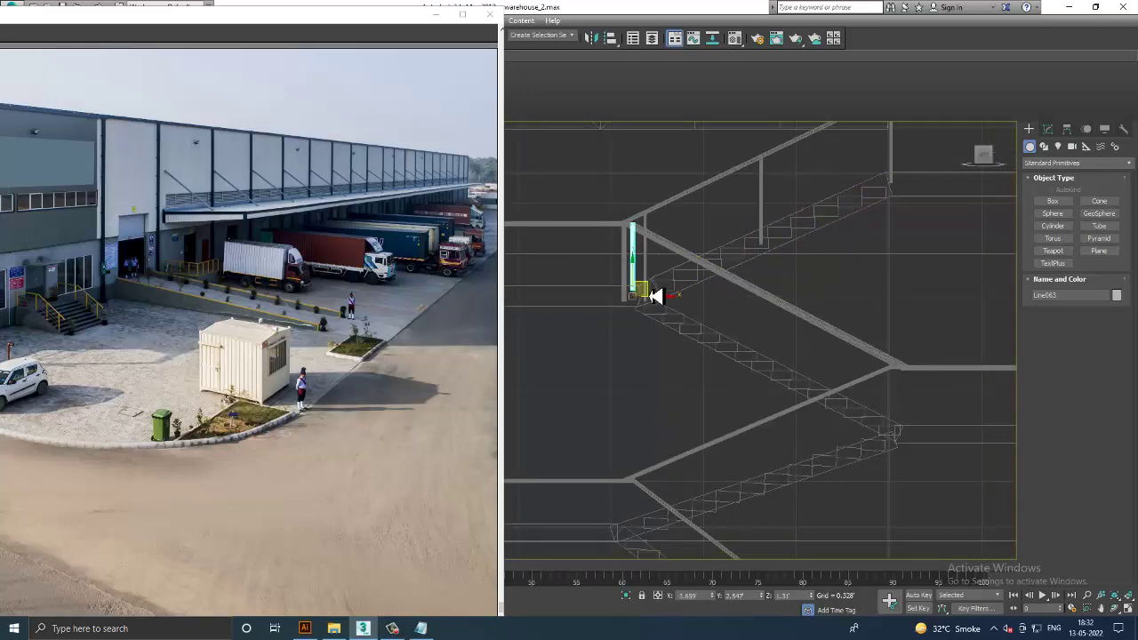
drag(654, 297, 732, 342)
Step: Shift-drag two more post copies, Line065 and Line066, further down the stair flight
click(570, 365)
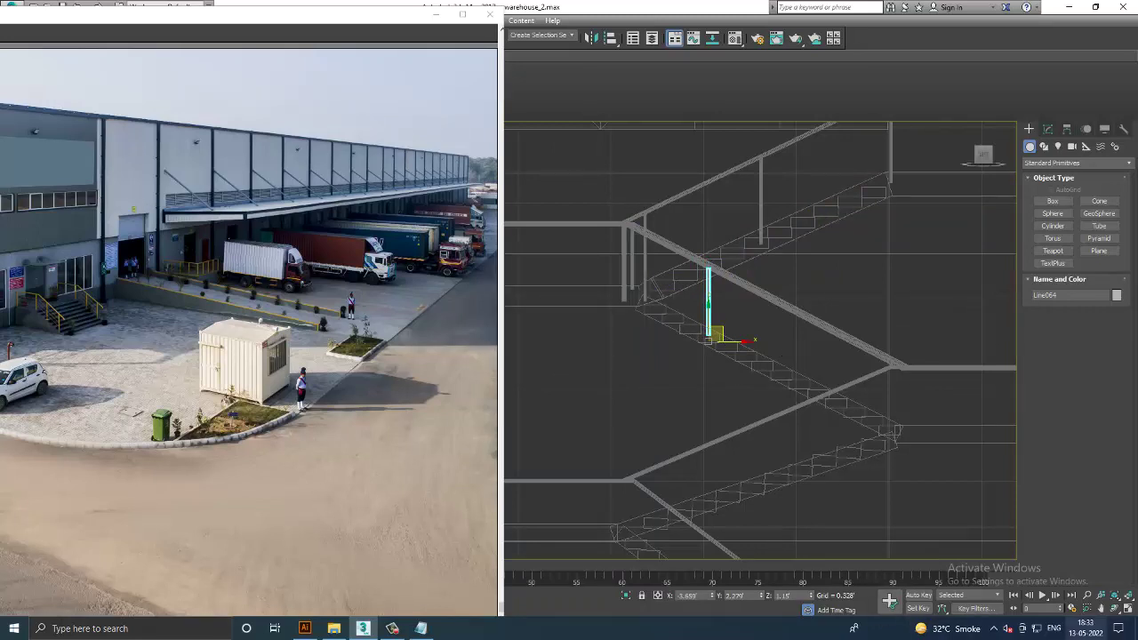
click(390, 629)
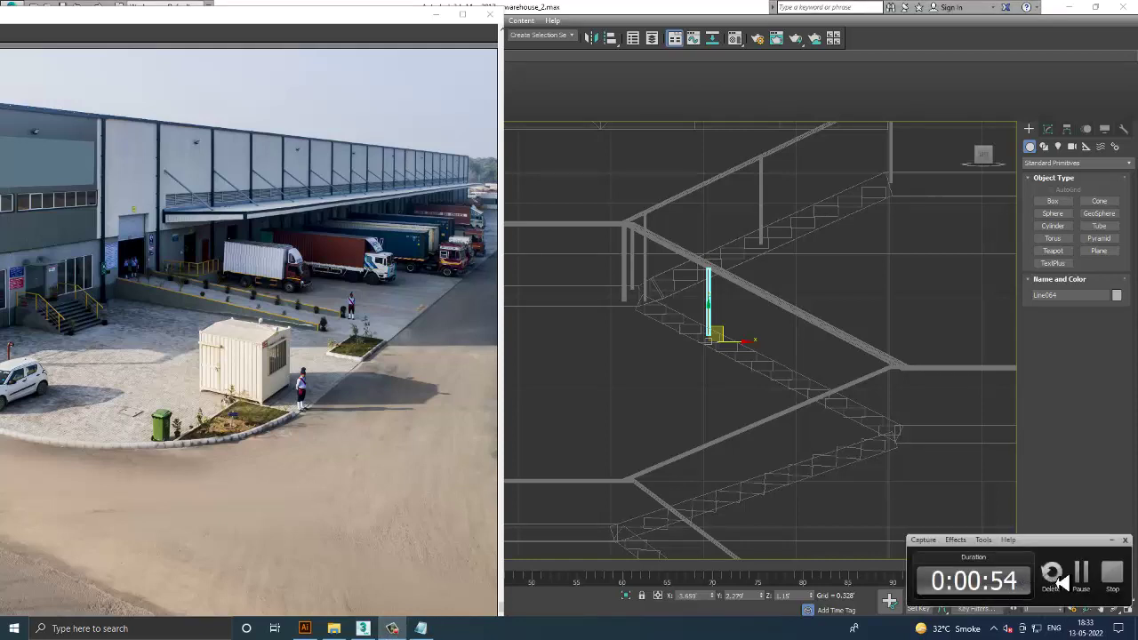
scroll(765, 342, up, 5)
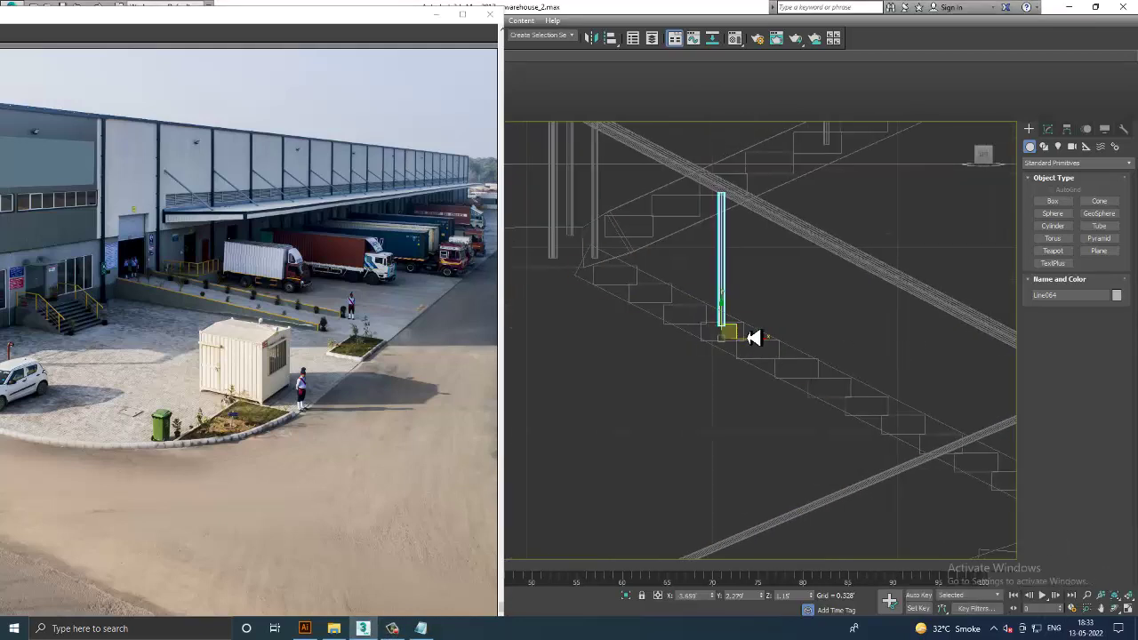
shift+drag(744, 335, 898, 415)
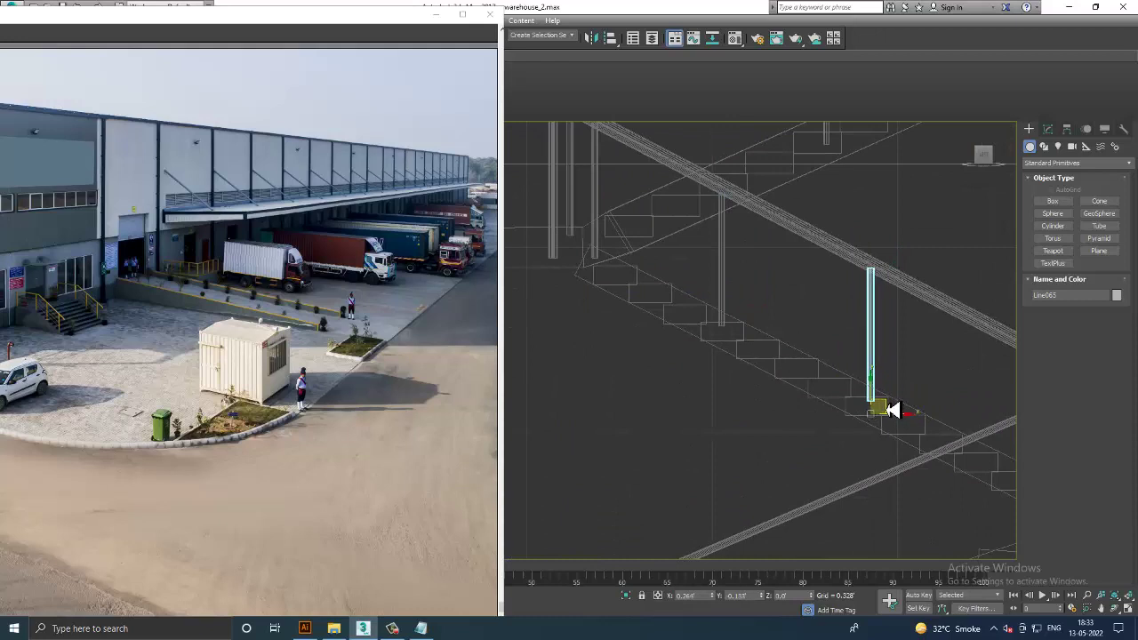
click(570, 364)
middle_drag(943, 450, 826, 430)
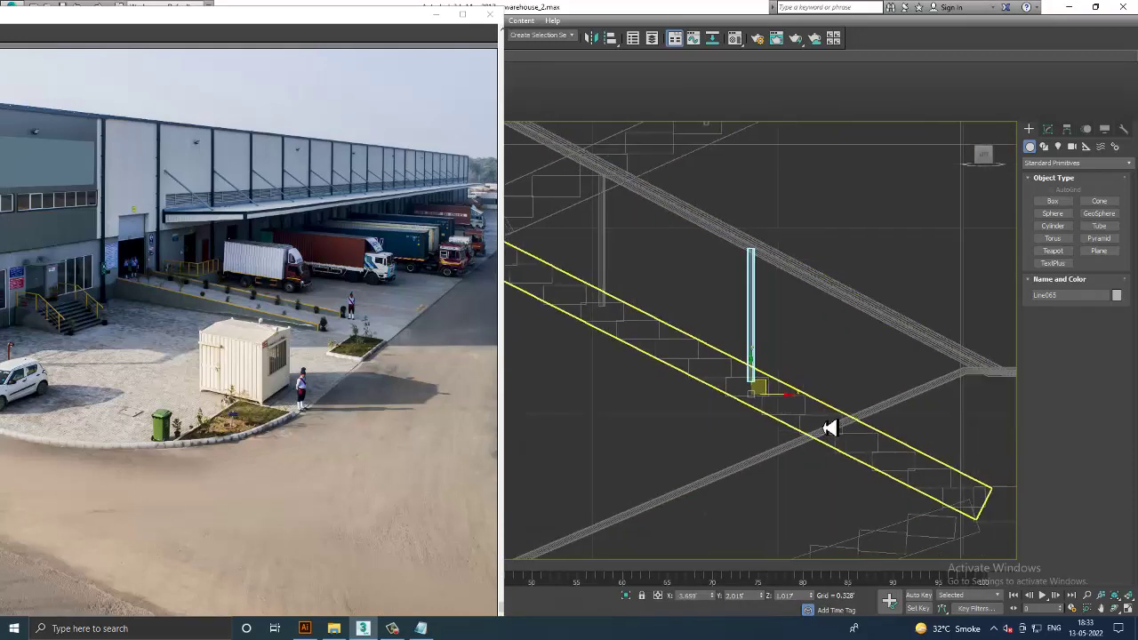
shift+drag(756, 380, 904, 460)
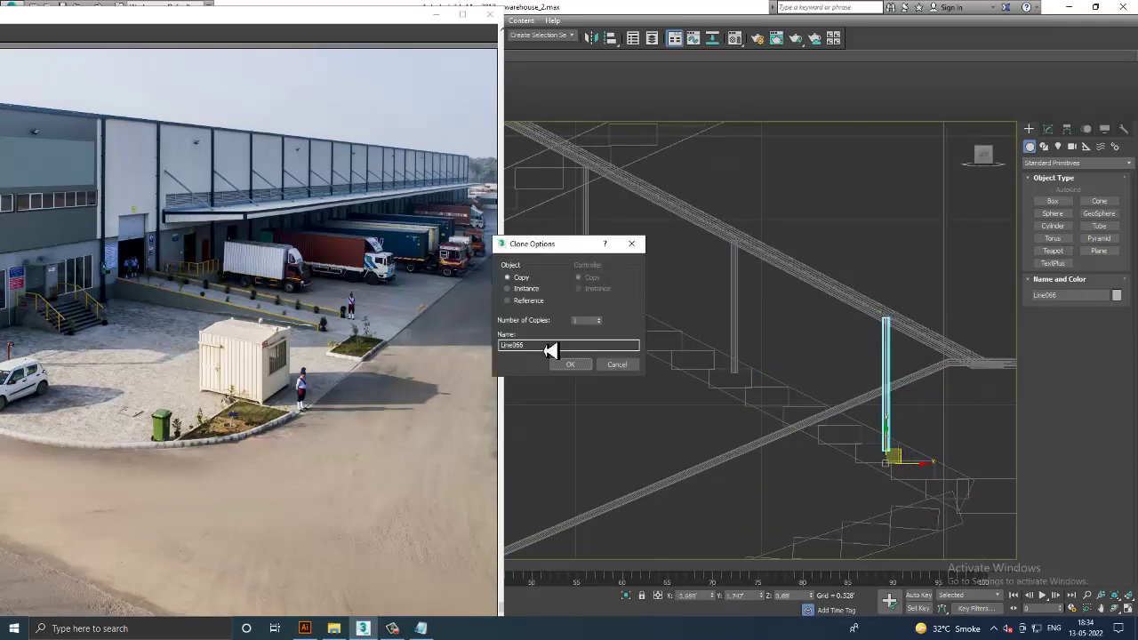
click(570, 364)
Step: Switch to shaded display and add another post to the selection
key(F3)
mouse_move(922, 533)
alt+middle_down()
mouse_move(800, 424)
mouse_move(828, 386)
mouse_move(851, 389)
mouse_move(776, 197)
alt+middle_up()
ctrl+click(811, 258)
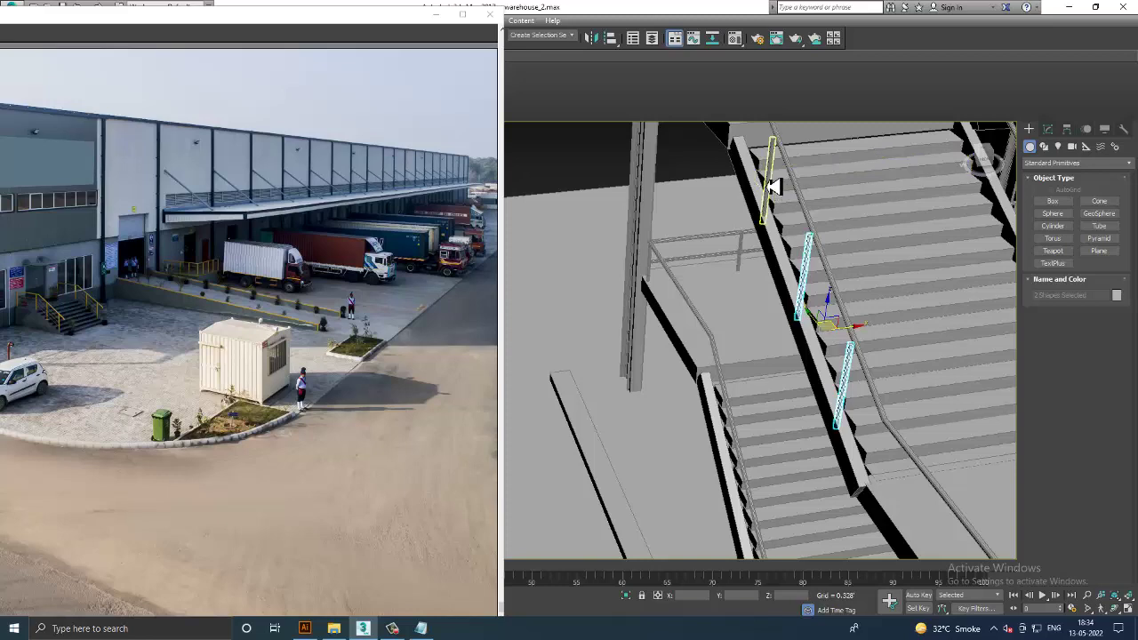
Step: Clone the three selected posts down to the lower stair flight as copies
ctrl+click(774, 186)
drag(845, 285, 847, 283)
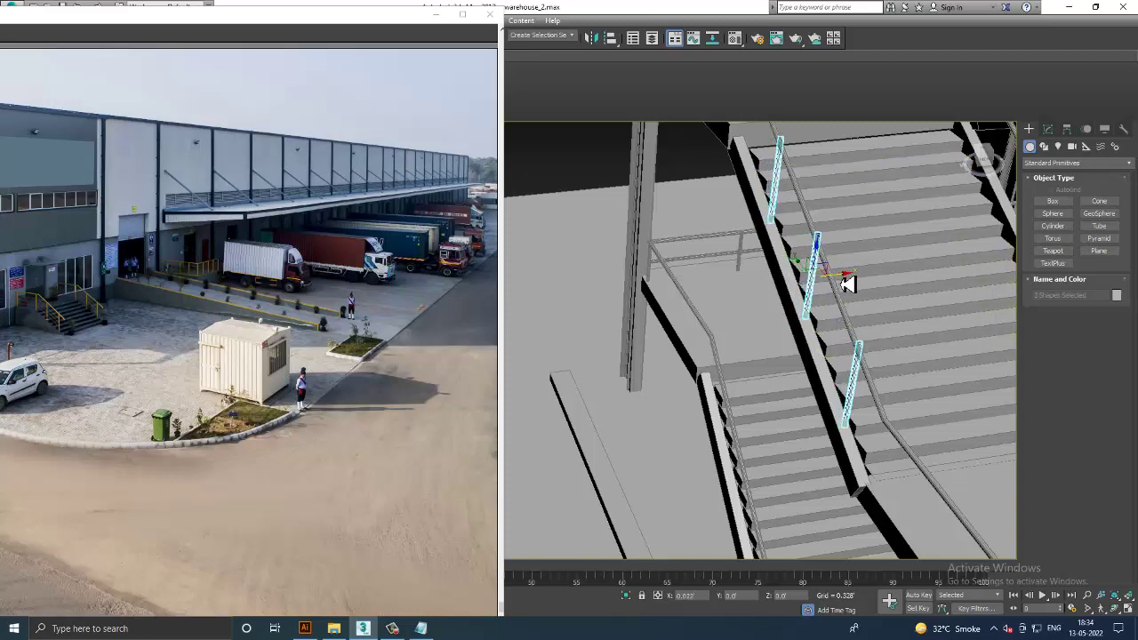
mouse_move(846, 284)
alt+middle_down()
mouse_move(813, 317)
mouse_move(864, 275)
mouse_move(923, 272)
alt+middle_up()
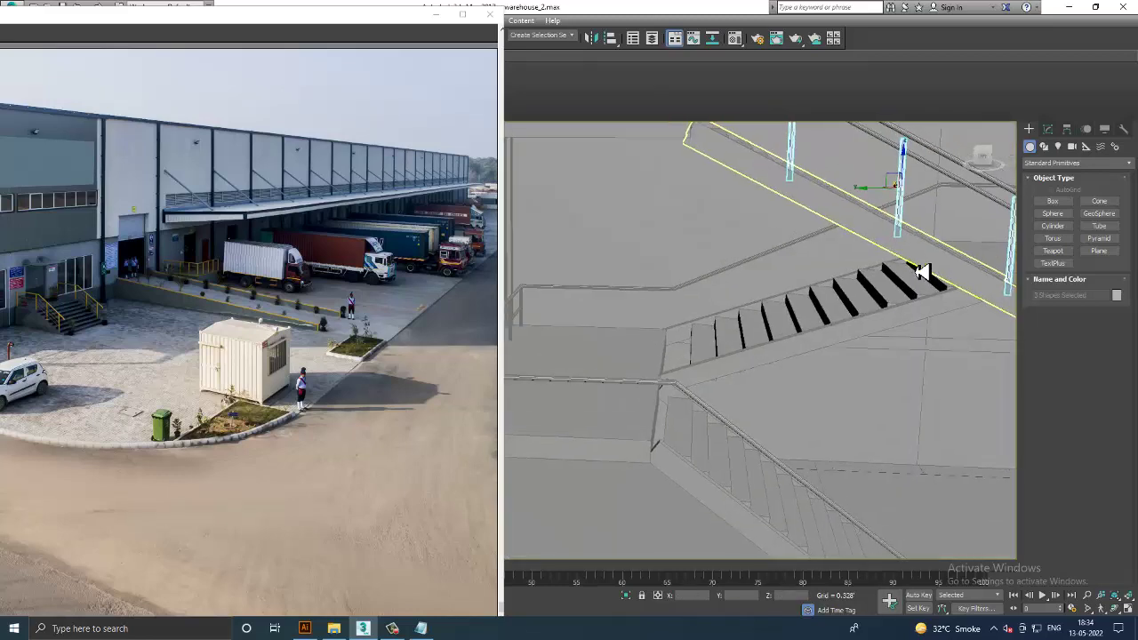
scroll(922, 272, down, 3)
drag(902, 198, 909, 405)
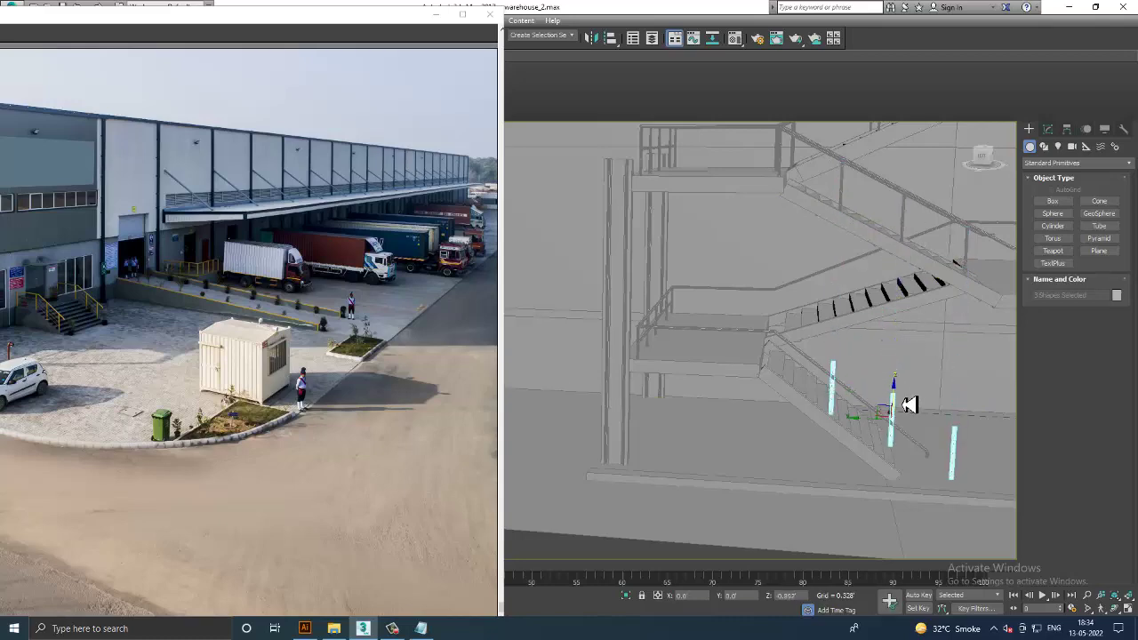
key(ctrl+v)
click(611, 371)
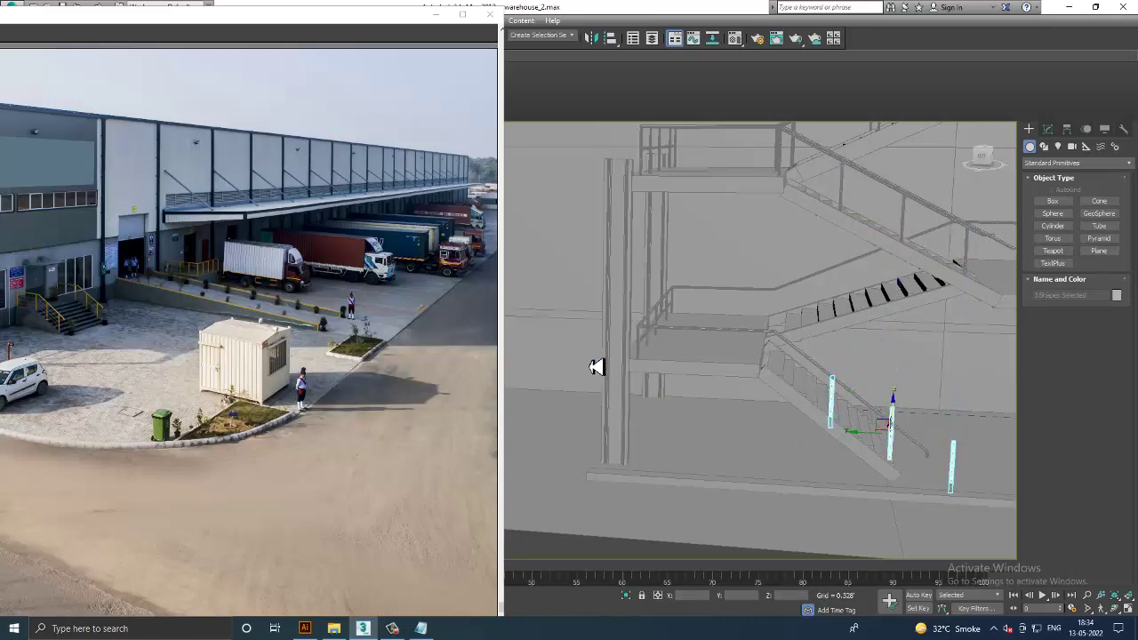
Step: Move the left post of the new copies up to the landing corner
scroll(889, 326, up, 3)
scroll(591, 353, up, 5)
mouse_move(590, 353)
alt+middle_down()
mouse_move(795, 333)
mouse_move(752, 338)
mouse_move(775, 276)
mouse_move(796, 258)
mouse_move(724, 285)
mouse_move(839, 290)
mouse_move(811, 290)
mouse_move(788, 394)
mouse_move(859, 330)
alt+middle_up()
scroll(762, 353, down, 2)
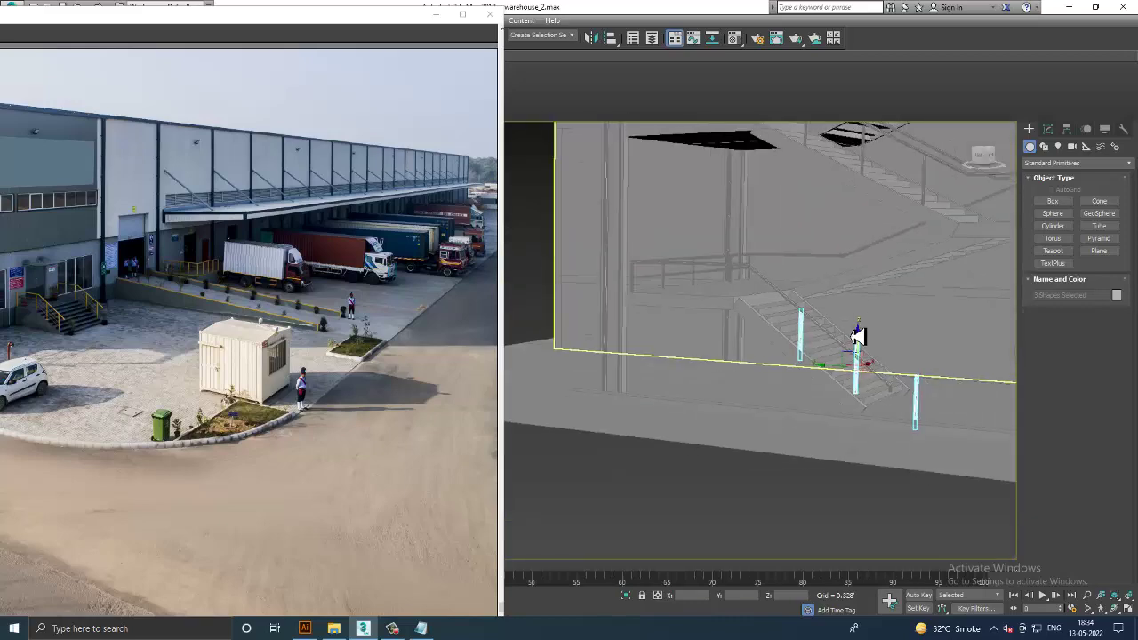
click(520, 462)
click(523, 428)
scroll(796, 413, down, 2)
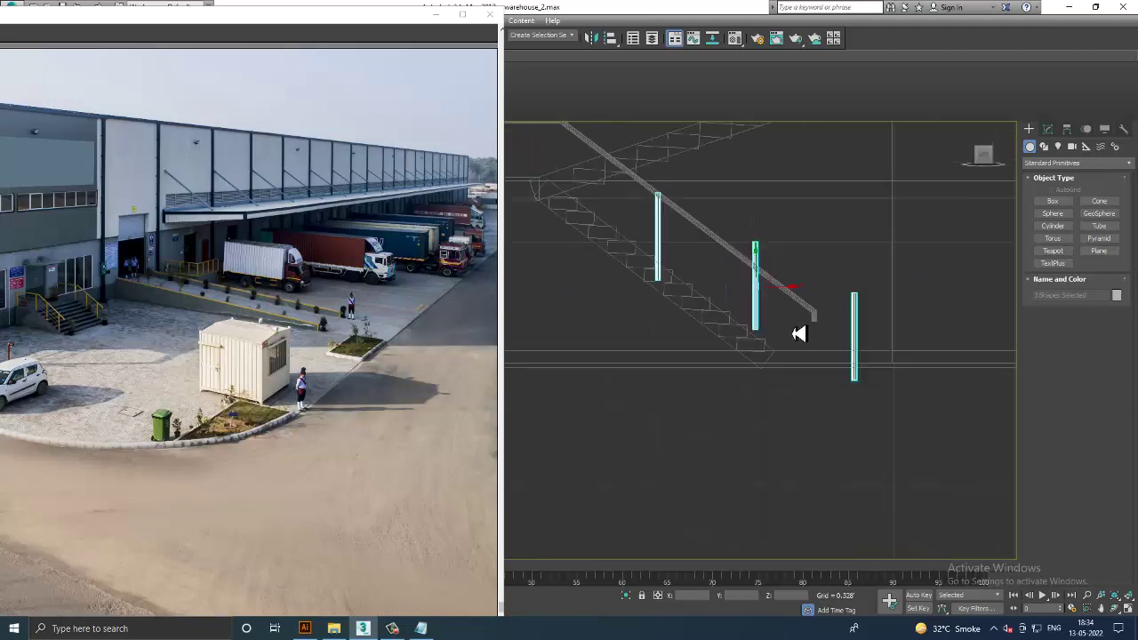
mouse_move(796, 413)
alt+middle_down()
mouse_move(839, 493)
mouse_move(813, 522)
alt+middle_up()
click(797, 329)
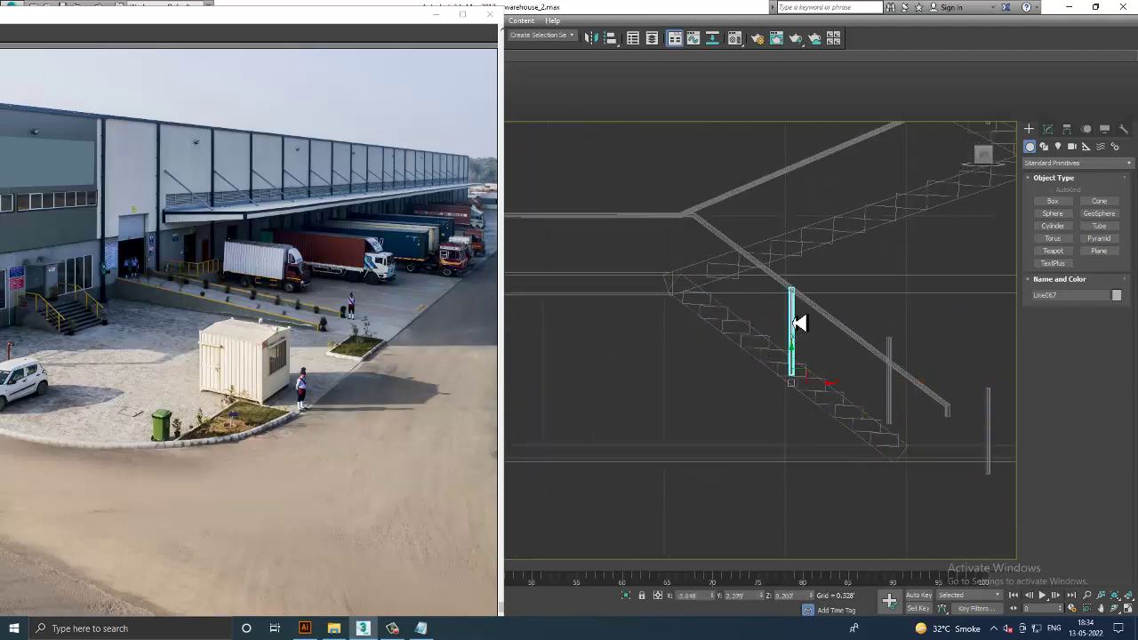
drag(803, 376, 707, 302)
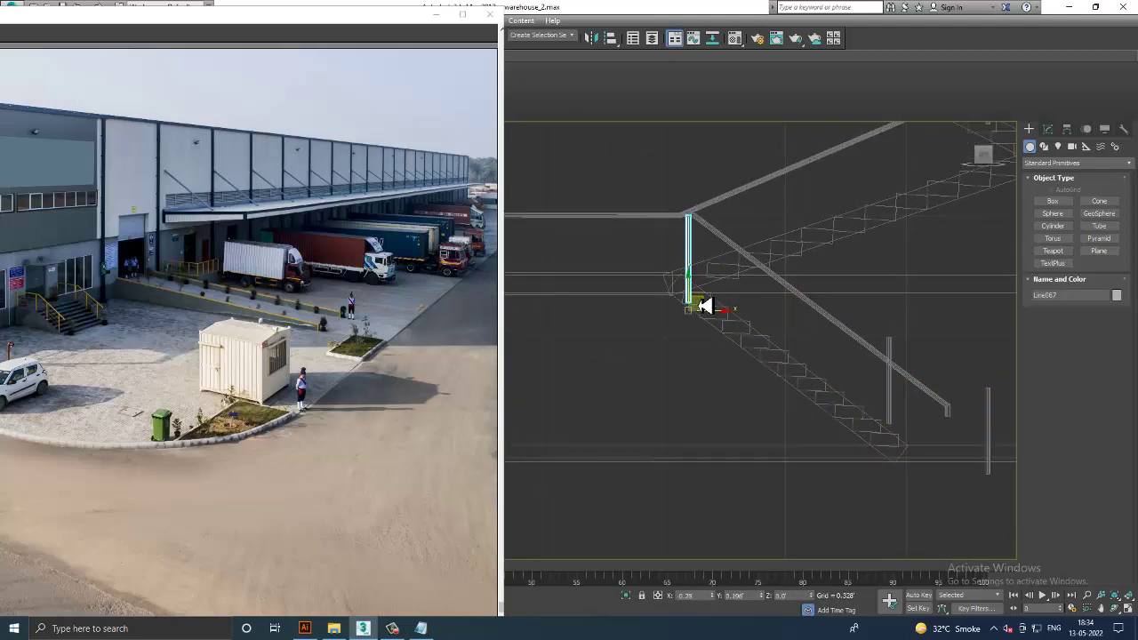
Step: Slide posts Line068 and Line069 up along the stair at even intervals
click(894, 393)
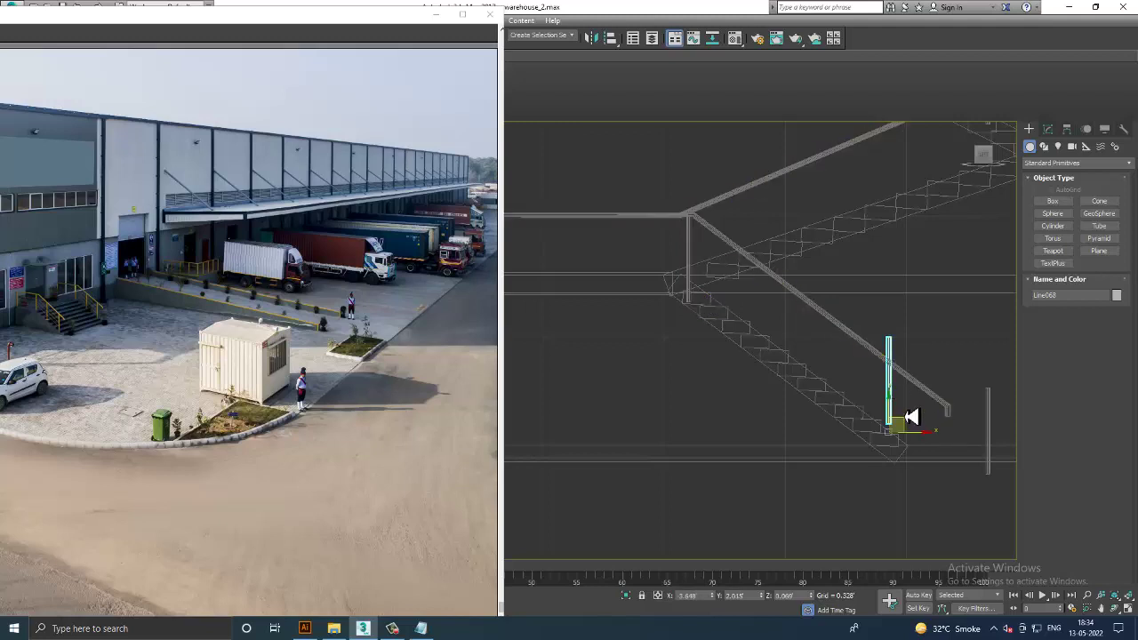
drag(907, 429, 794, 372)
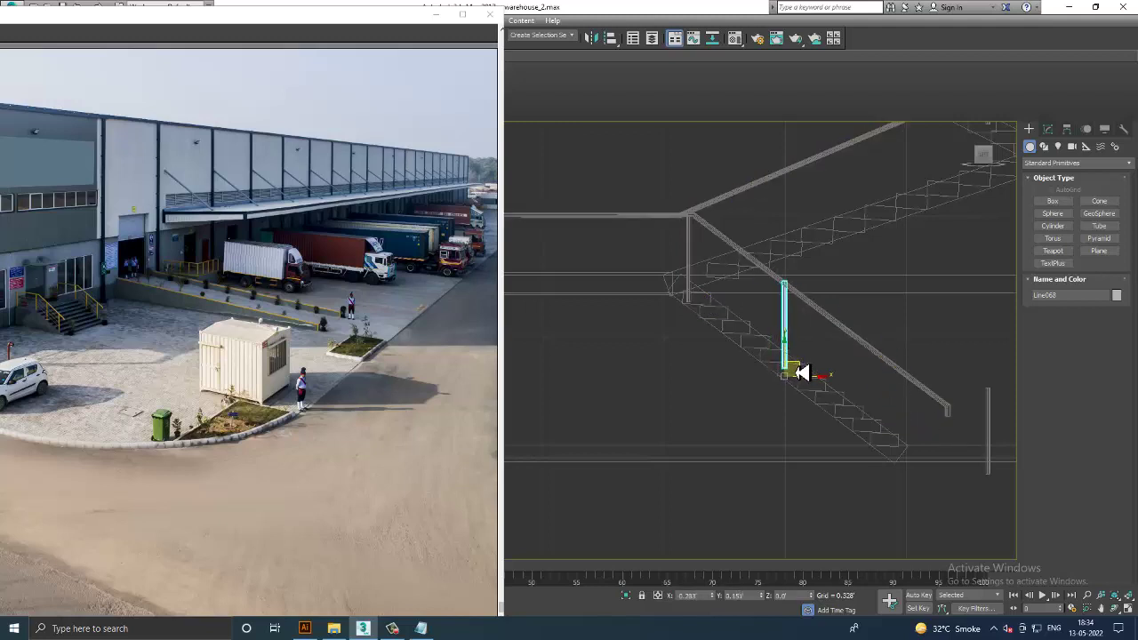
middle_drag(888, 436, 780, 389)
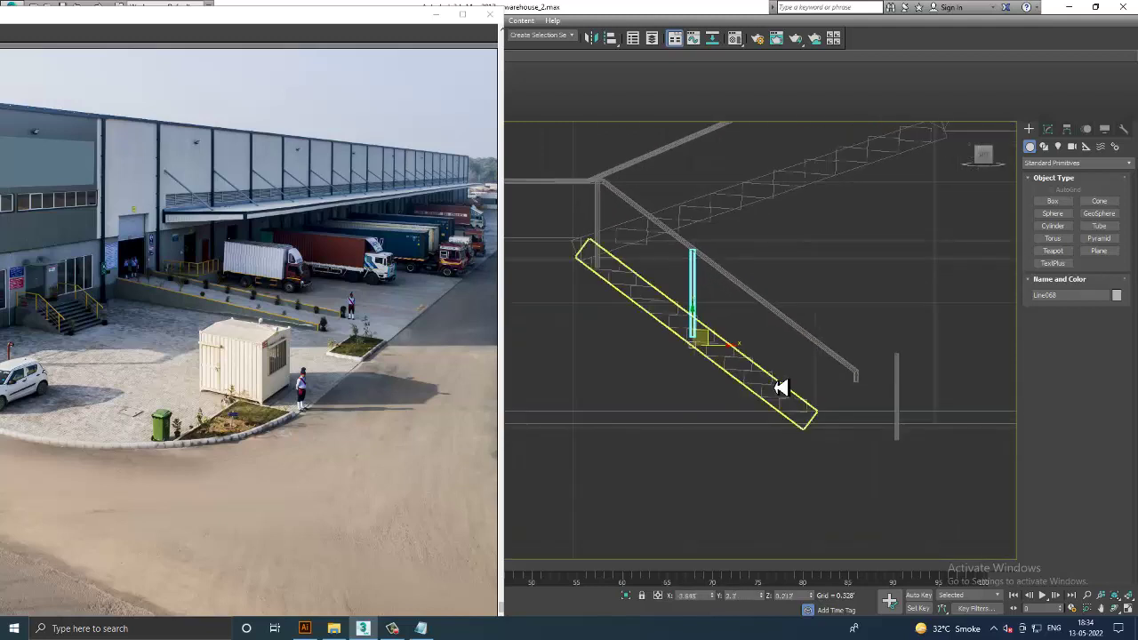
click(900, 387)
drag(919, 445, 798, 384)
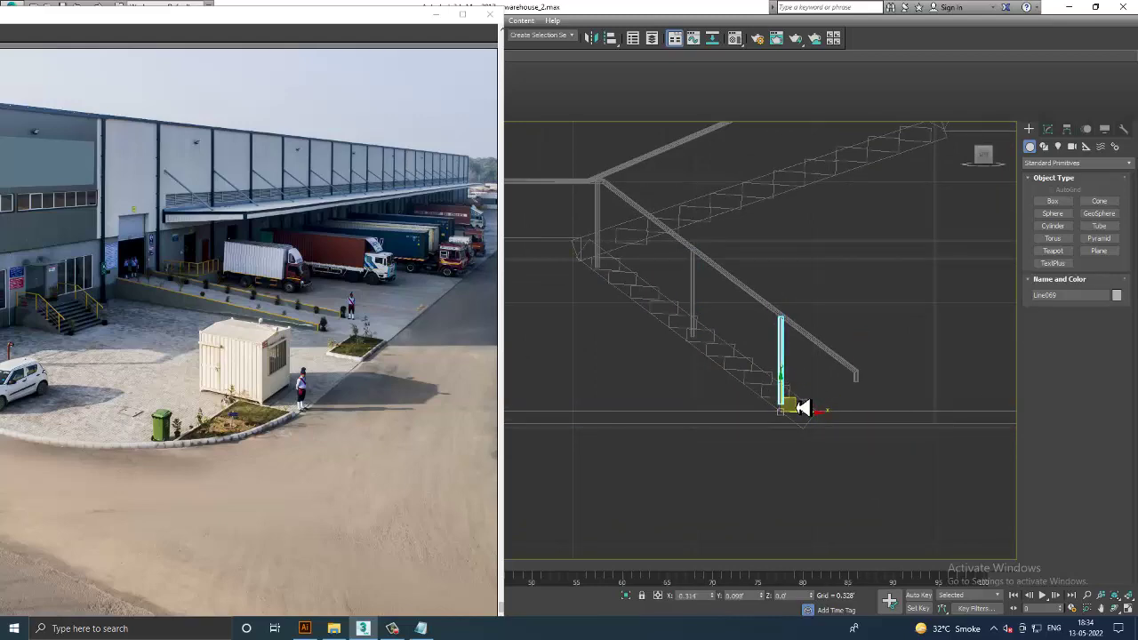
key(alt+w)
key(alt+w)
mouse_move(807, 376)
alt+middle_down()
mouse_move(826, 394)
mouse_move(820, 369)
alt+middle_up()
Step: Nudge the three stair posts slightly along X into line with the railing
ctrl+click(824, 302)
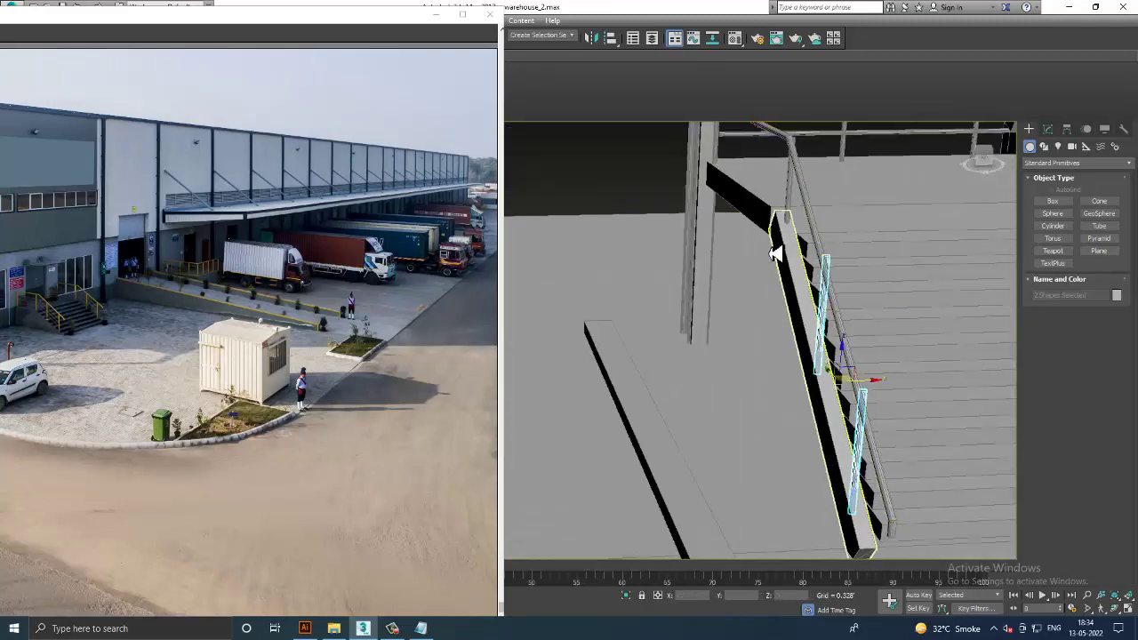
ctrl+click(789, 201)
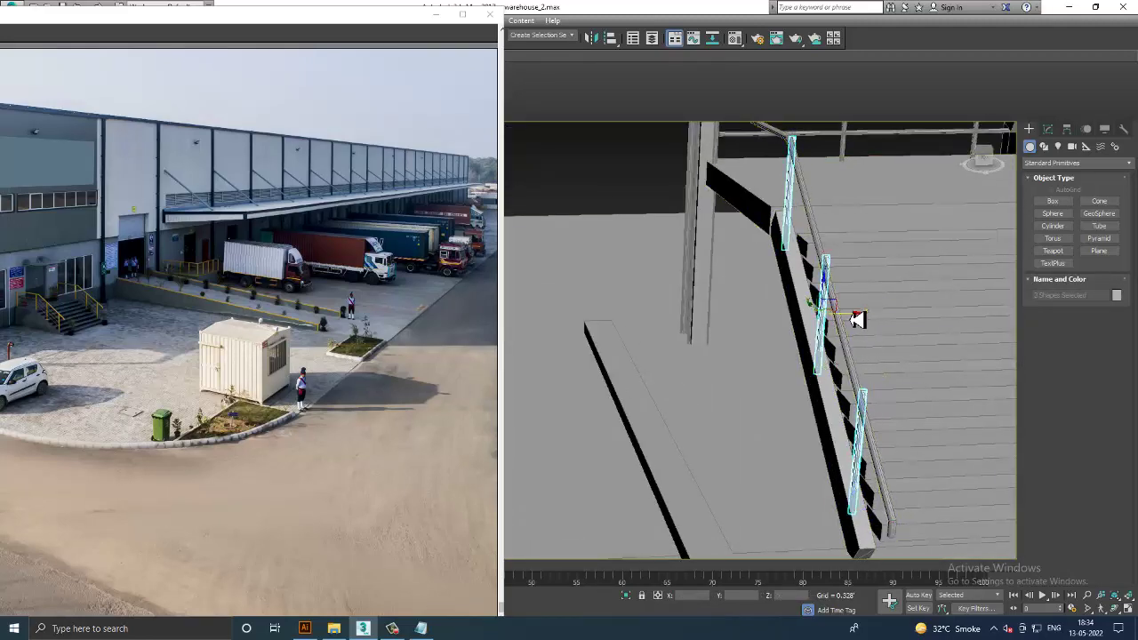
drag(859, 323, 854, 321)
scroll(852, 325, down, 3)
scroll(774, 355, down, 3)
scroll(783, 364, down, 3)
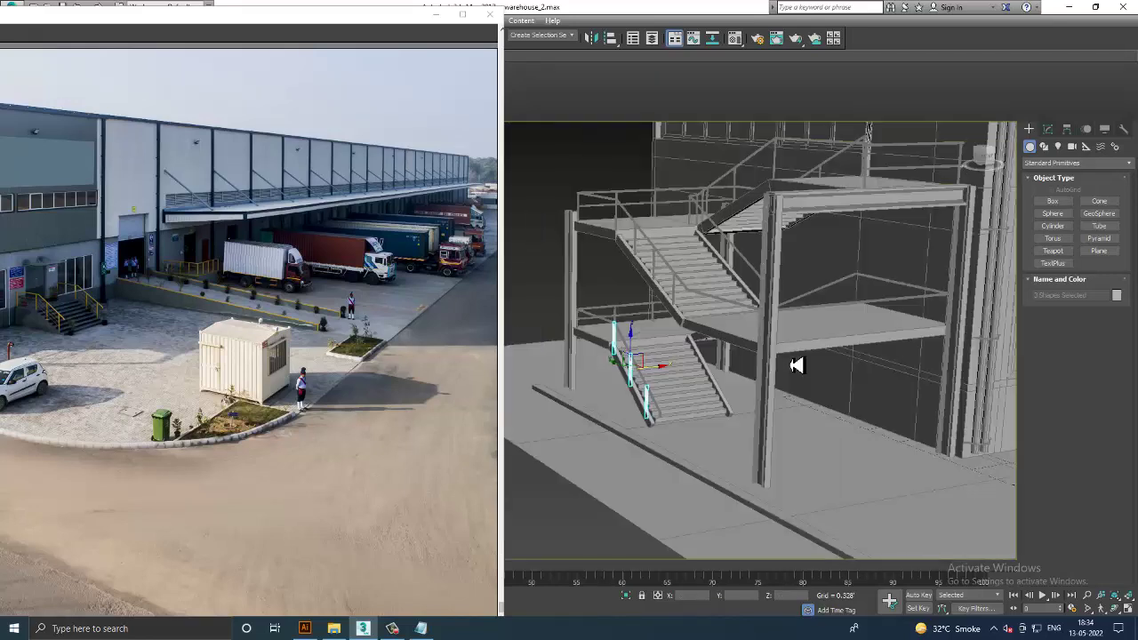
scroll(809, 363, down, 1)
scroll(826, 361, up, 3)
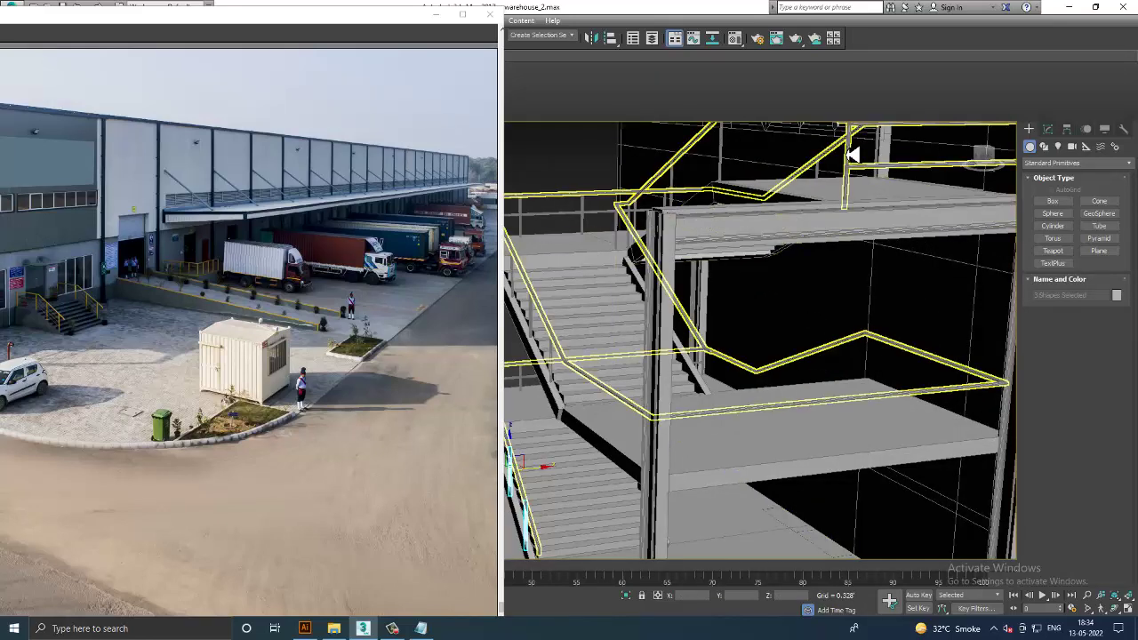
Step: Copy a railing post as Line070 for the landing
click(849, 203)
alt+middle_drag(909, 281, 843, 233)
scroll(850, 255, down, 2)
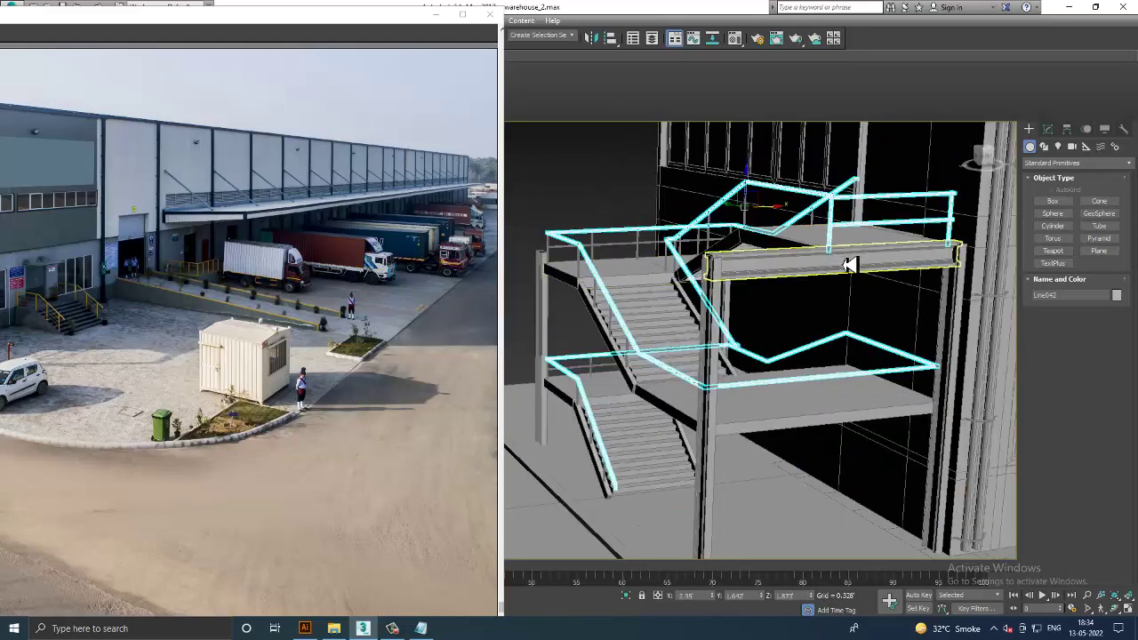
alt+middle_drag(665, 345, 711, 348)
click(573, 260)
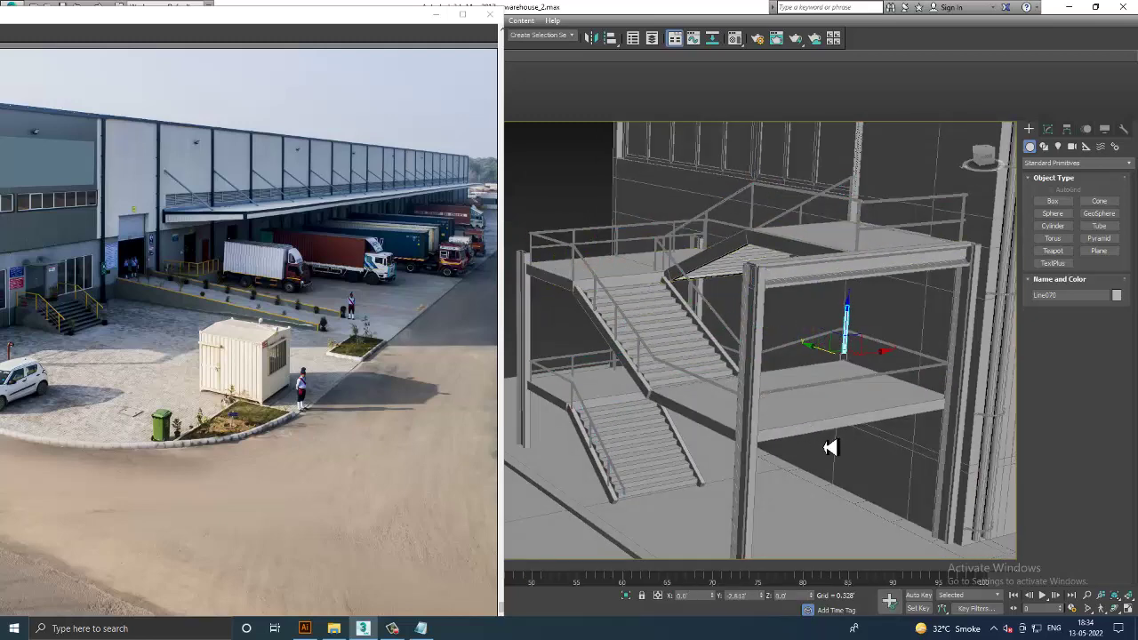
key(ctrl+v)
click(570, 368)
key(alt+w)
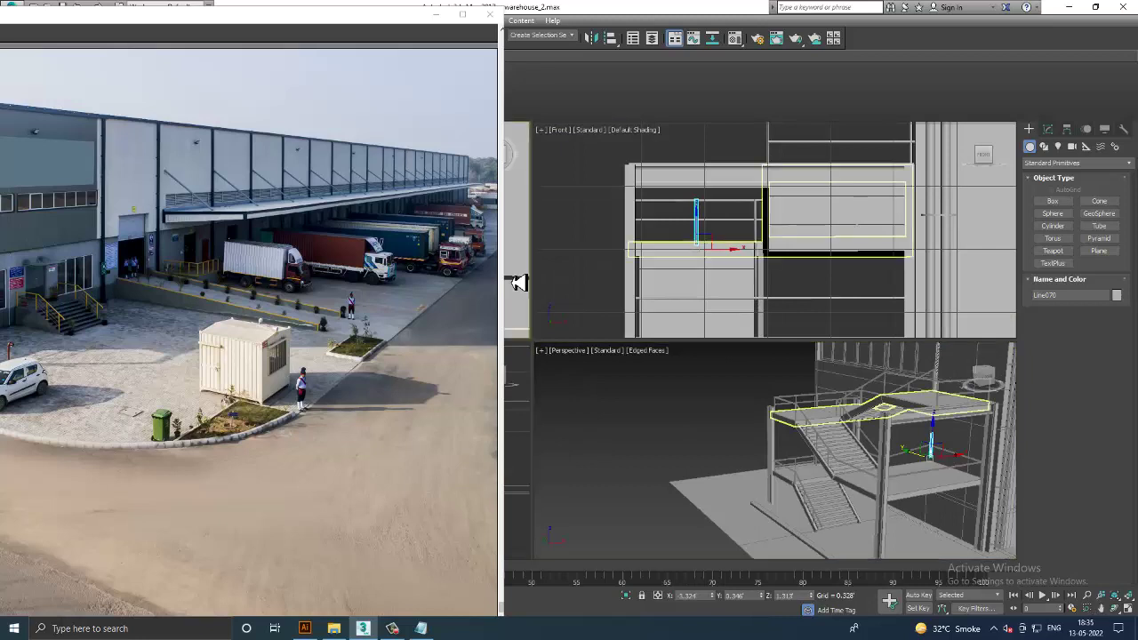
Step: Frame post Line070 and set it on the middle landing's edge
key(alt+w)
key(z)
scroll(720, 300, down, 2)
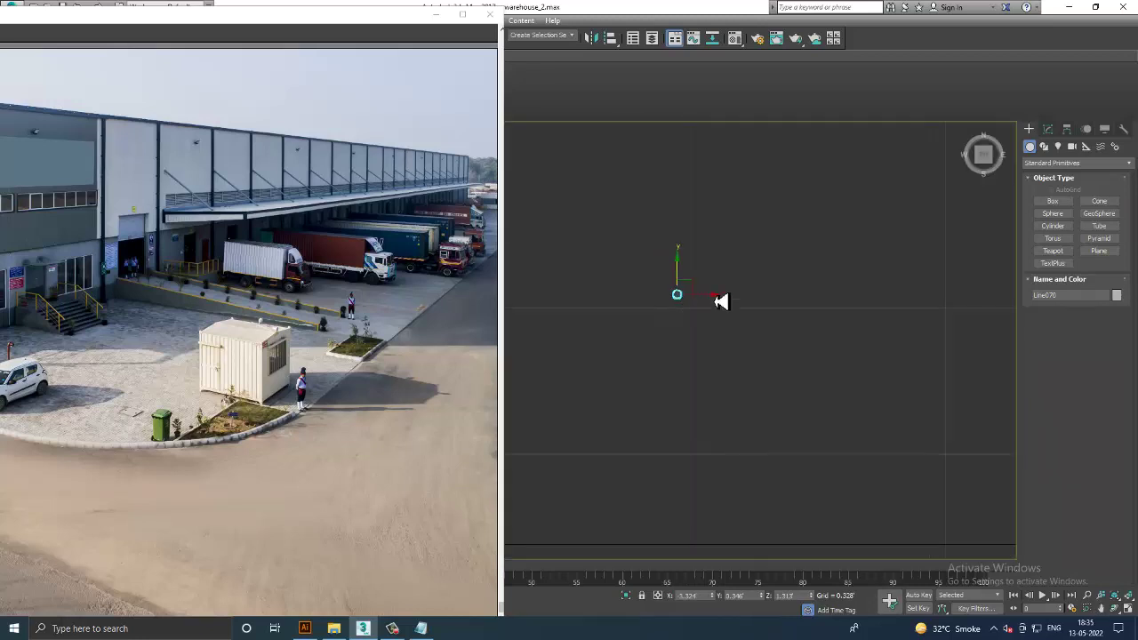
scroll(777, 287, down, 2)
scroll(770, 356, down, 2)
scroll(771, 332, down, 1)
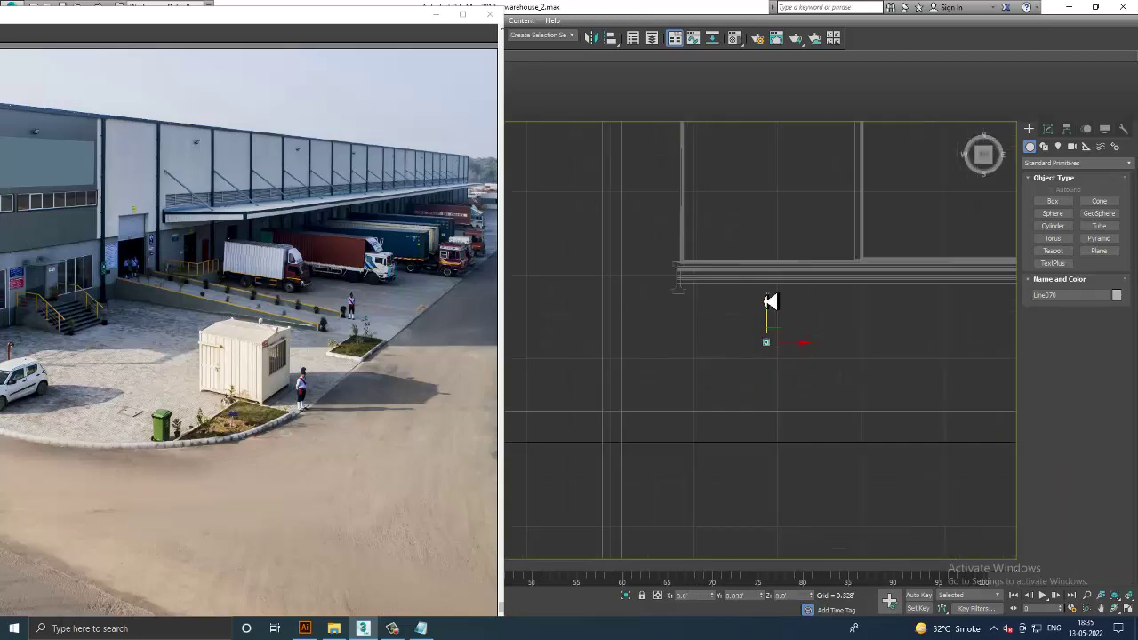
key(alt+w)
key(alt+w)
key(z)
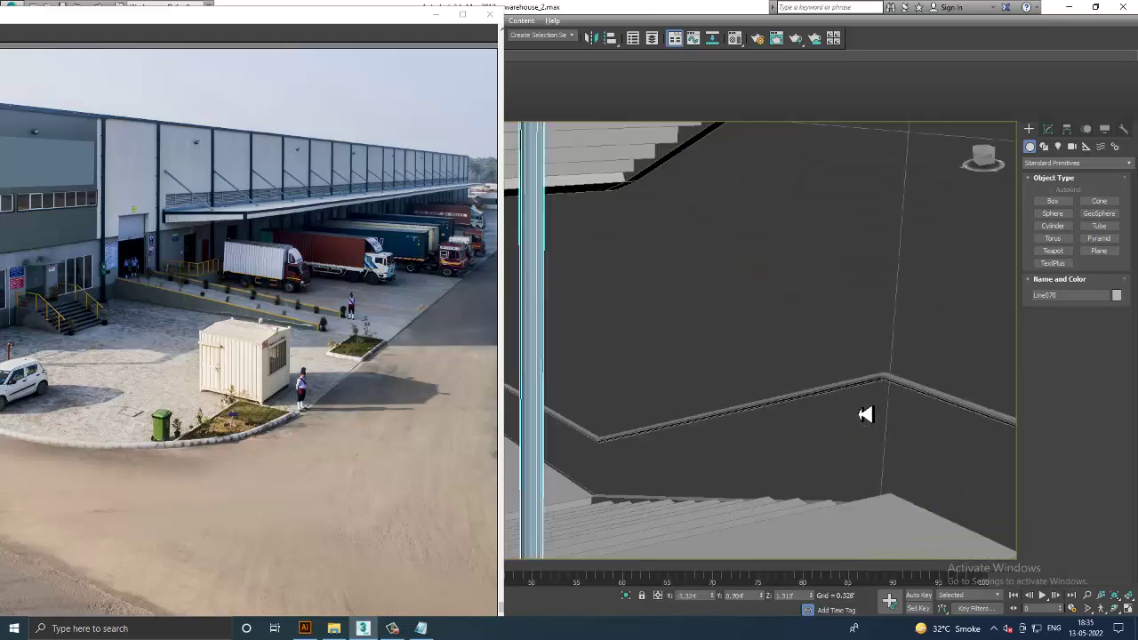
scroll(821, 381, down, 3)
scroll(823, 392, down, 1)
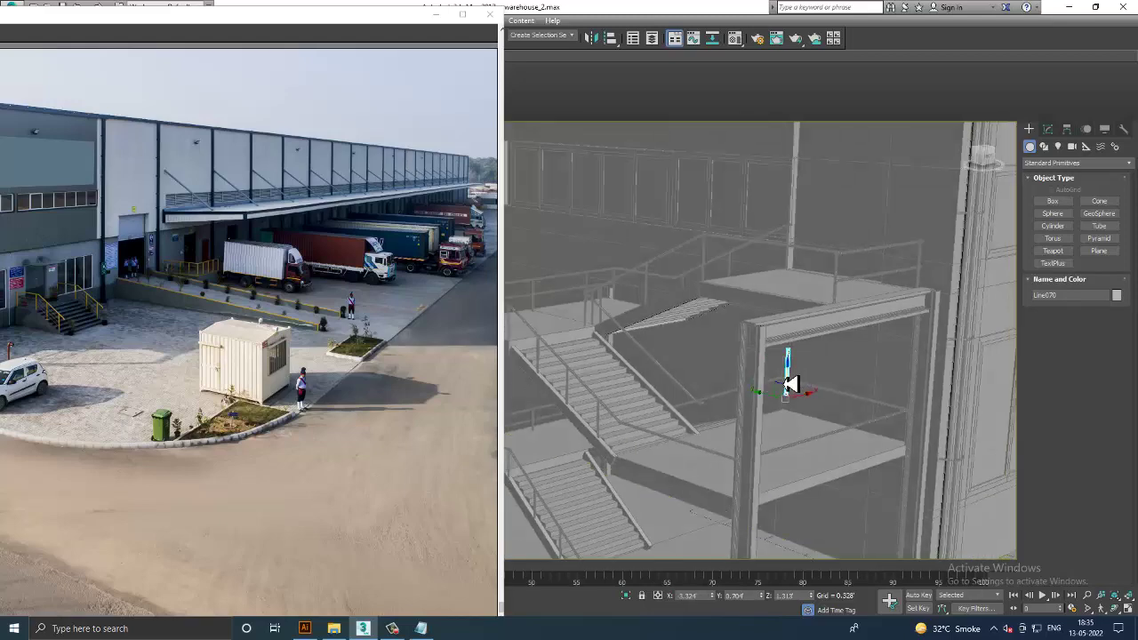
key(z)
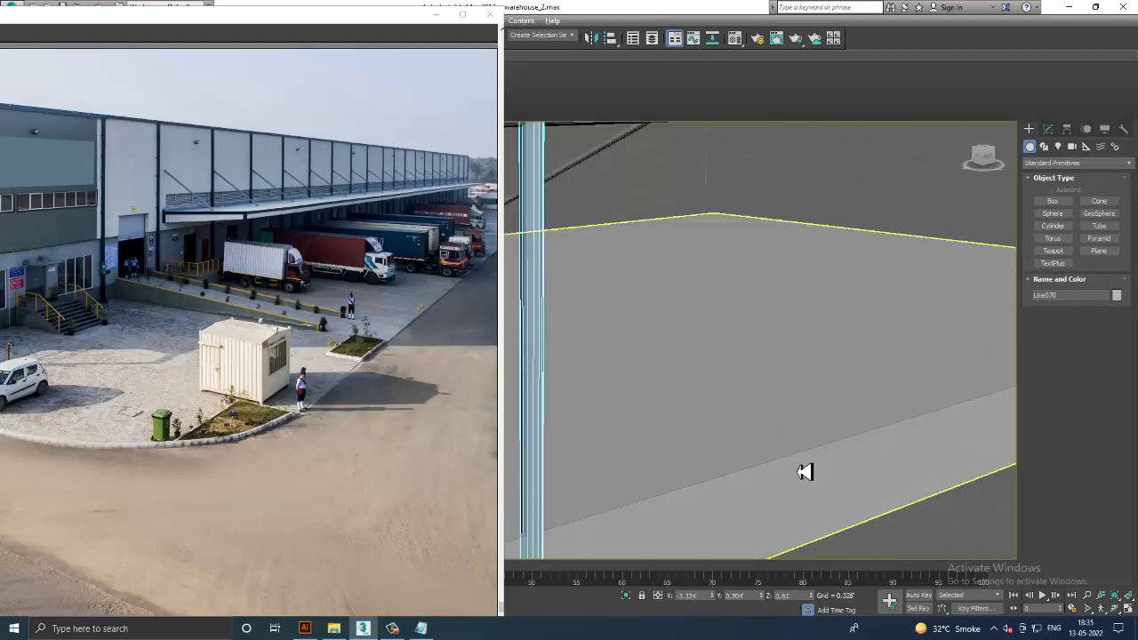
scroll(757, 445, down, 3)
scroll(724, 406, down, 1)
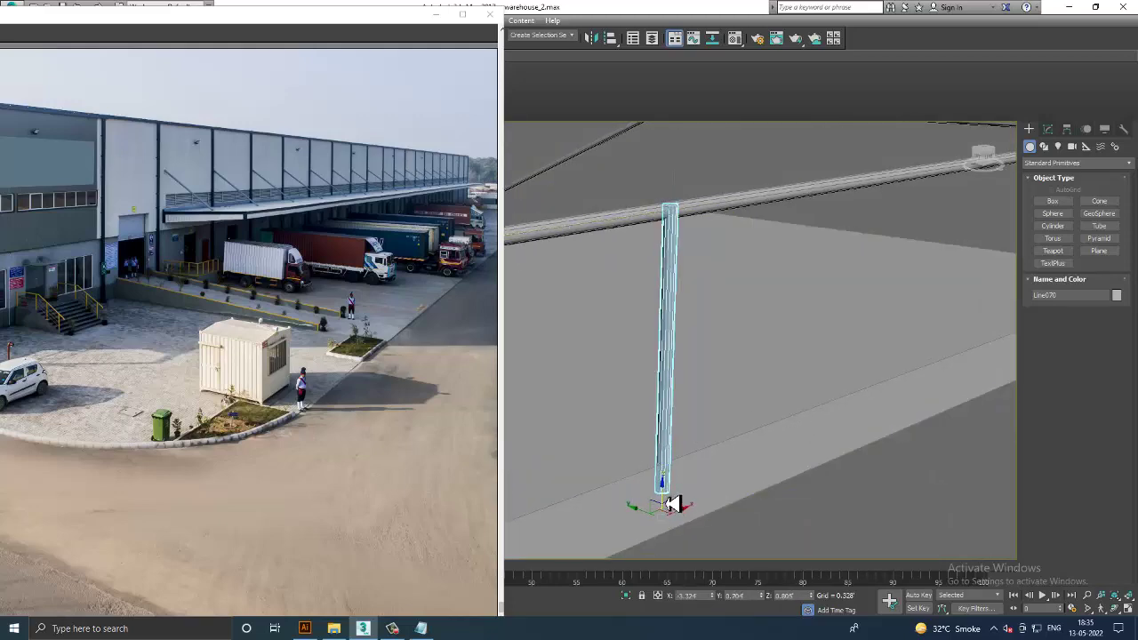
mouse_move(673, 505)
alt+middle_down()
mouse_move(724, 450)
mouse_move(694, 416)
alt+middle_up()
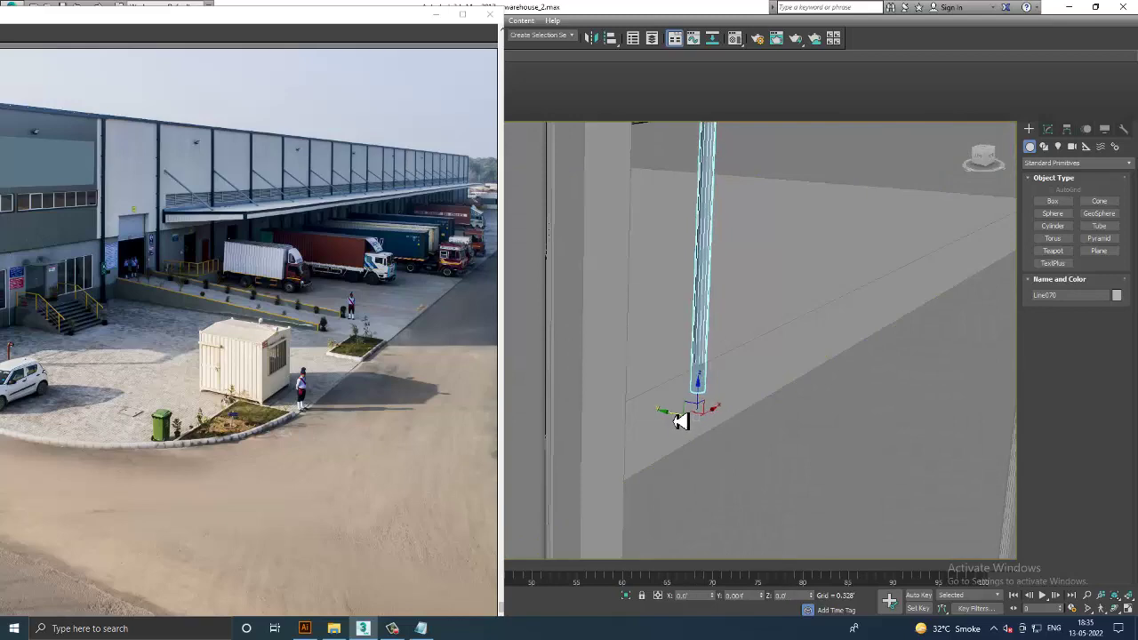
scroll(682, 419, down, 3)
scroll(732, 389, down, 3)
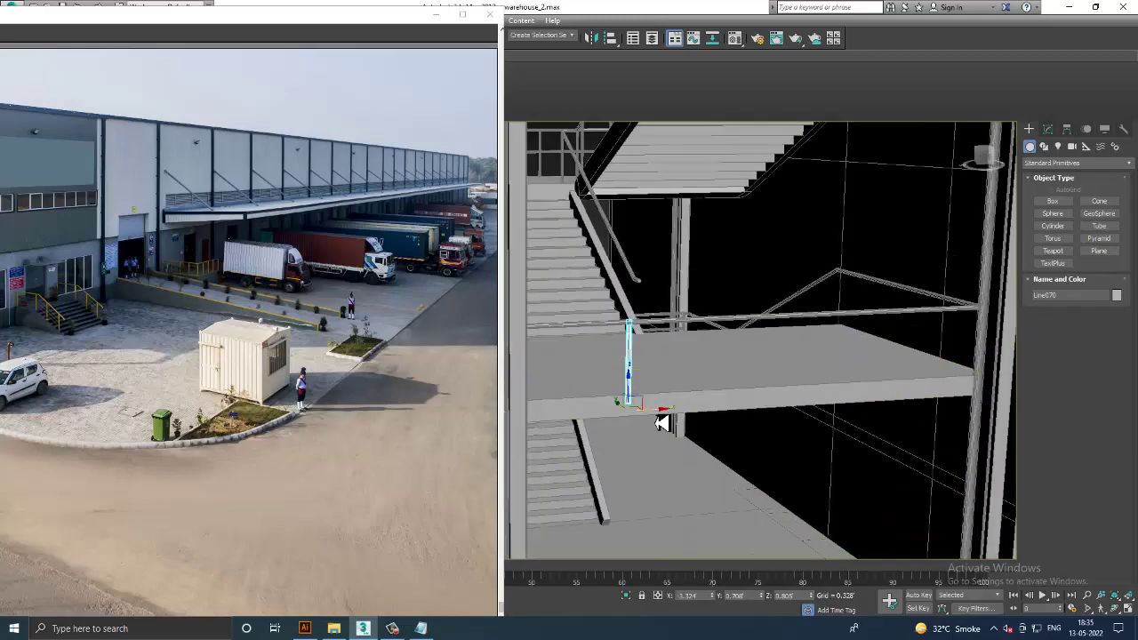
Step: Shift-drag copies of the post further right along the landing edge
shift+drag(632, 420, 715, 418)
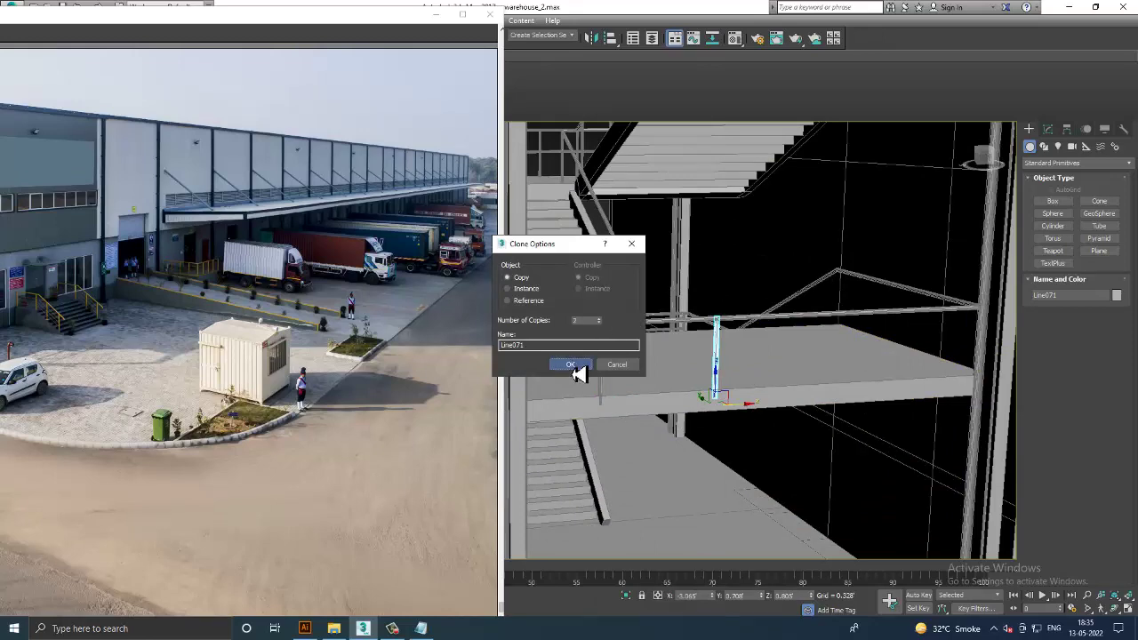
click(572, 365)
alt+middle_drag(884, 363, 799, 389)
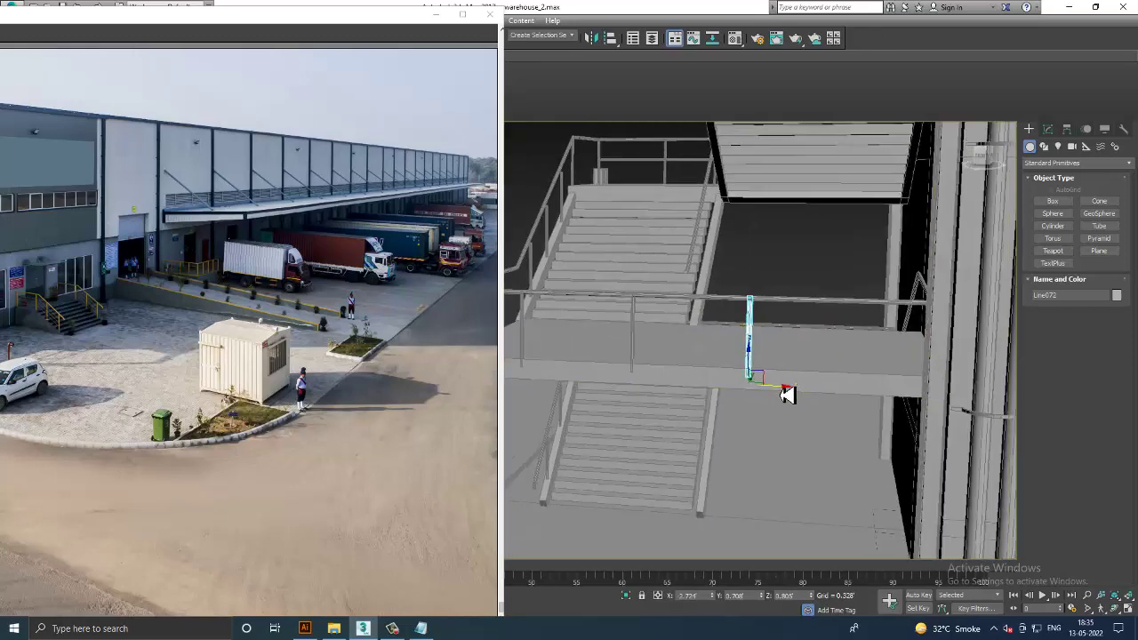
shift+drag(788, 394, 884, 396)
click(574, 367)
mouse_move(579, 374)
alt+middle_down()
mouse_move(720, 393)
mouse_move(846, 361)
mouse_move(763, 356)
mouse_move(818, 348)
mouse_move(760, 379)
alt+middle_up()
scroll(818, 359, up, 5)
scroll(809, 367, down, 3)
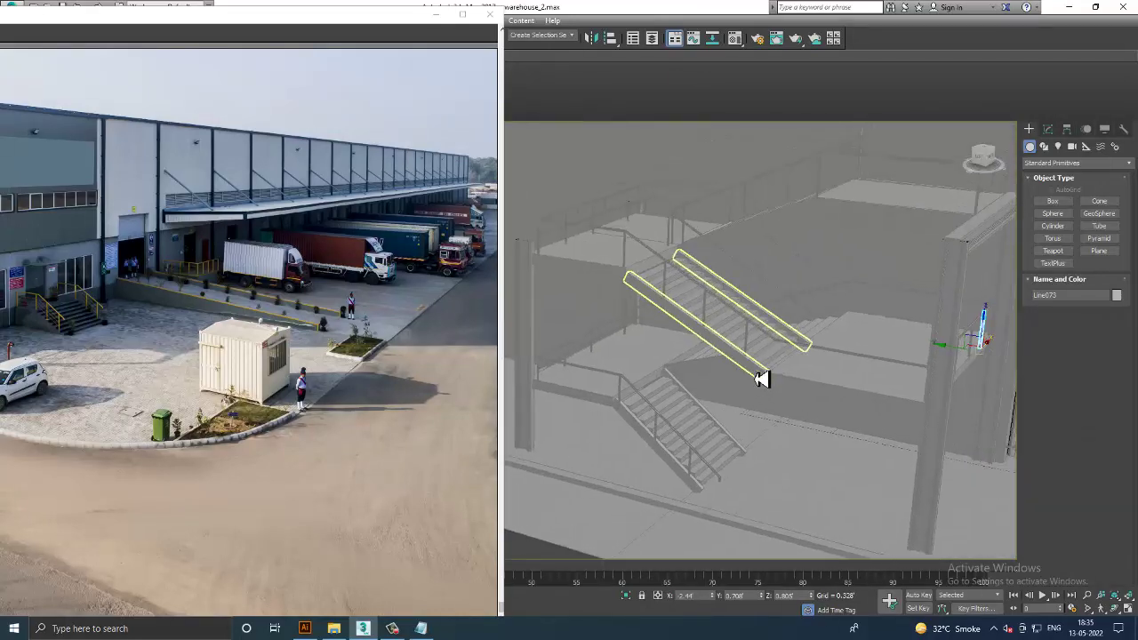
Step: Select the handrail spline Line042 and enter its Segment sub-object level
mouse_move(810, 343)
alt+middle_down()
mouse_move(806, 326)
mouse_move(689, 342)
mouse_move(661, 363)
alt+middle_up()
click(569, 383)
alt+middle_drag(569, 383, 783, 358)
scroll(658, 372, up, 2)
scroll(752, 363, down, 3)
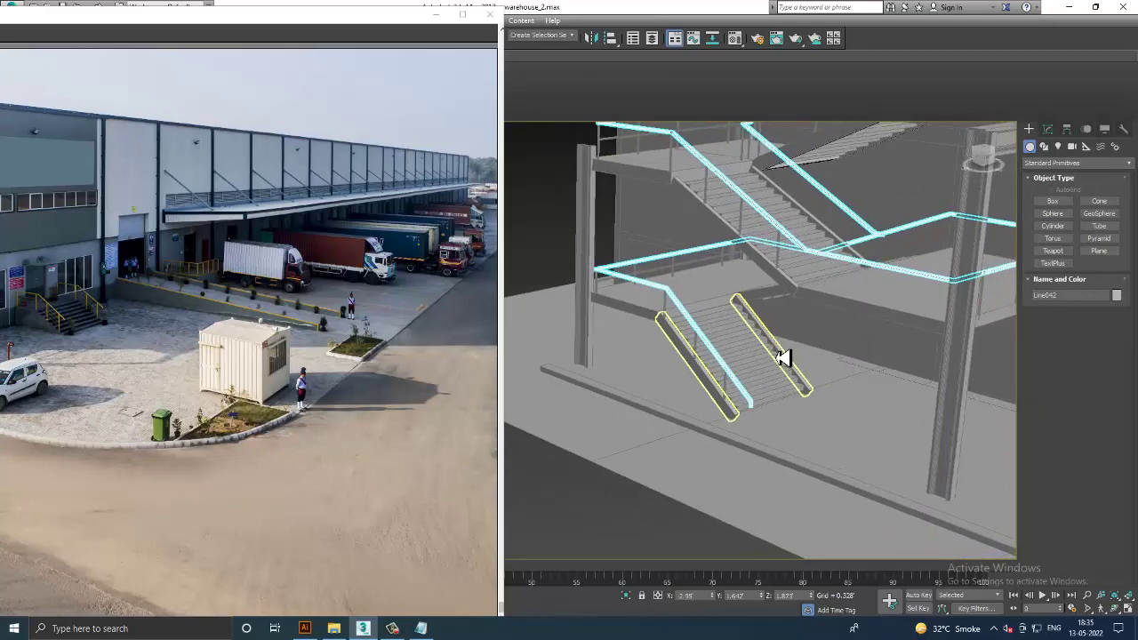
key(alt+w)
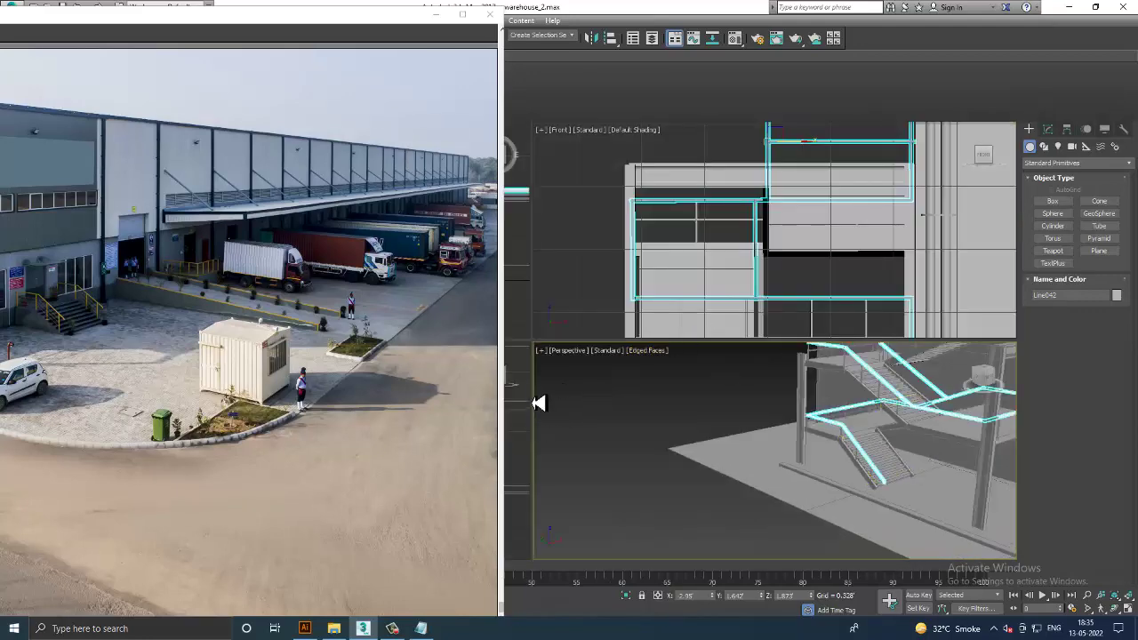
key(alt+w)
scroll(768, 401, down, 2)
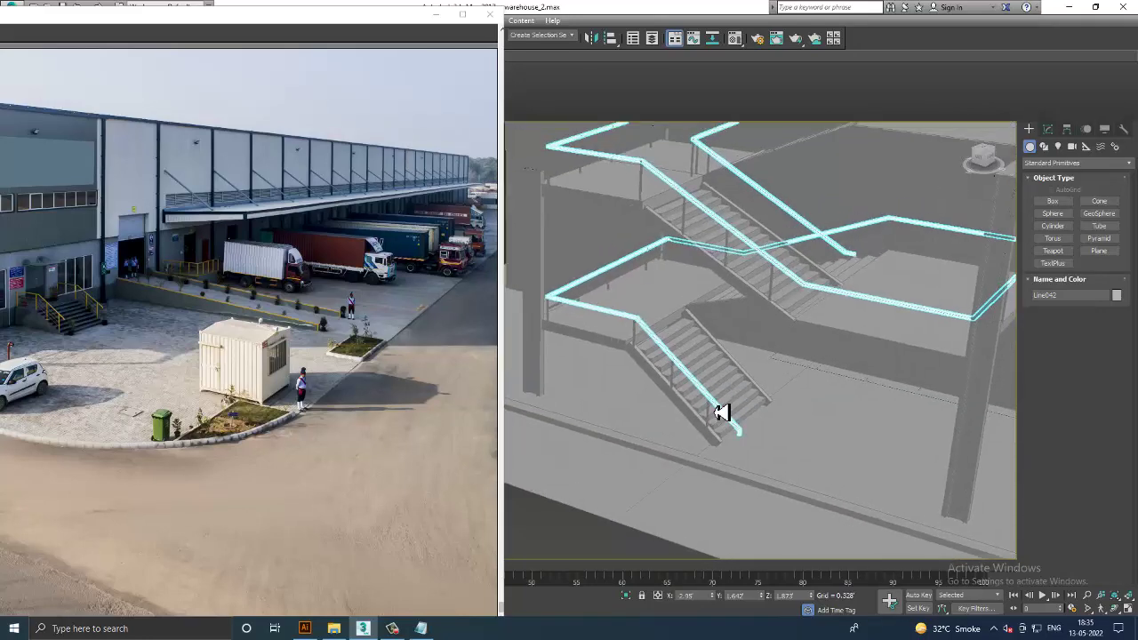
click(1048, 129)
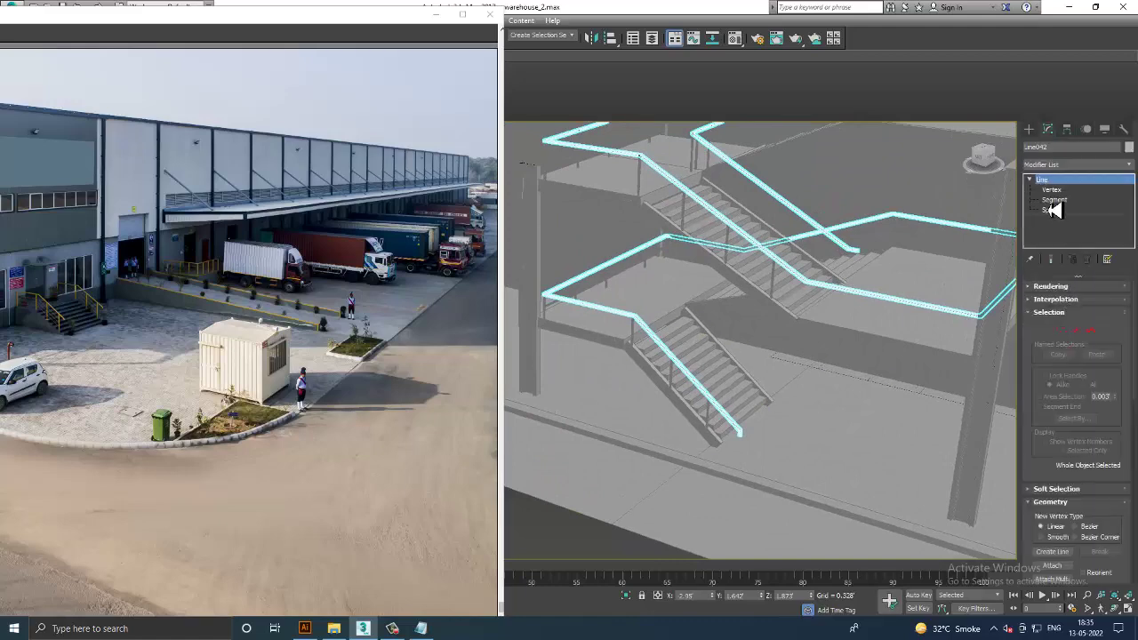
click(1054, 200)
Step: Copy a railing segment up and move it beside the stair edge
key(F3)
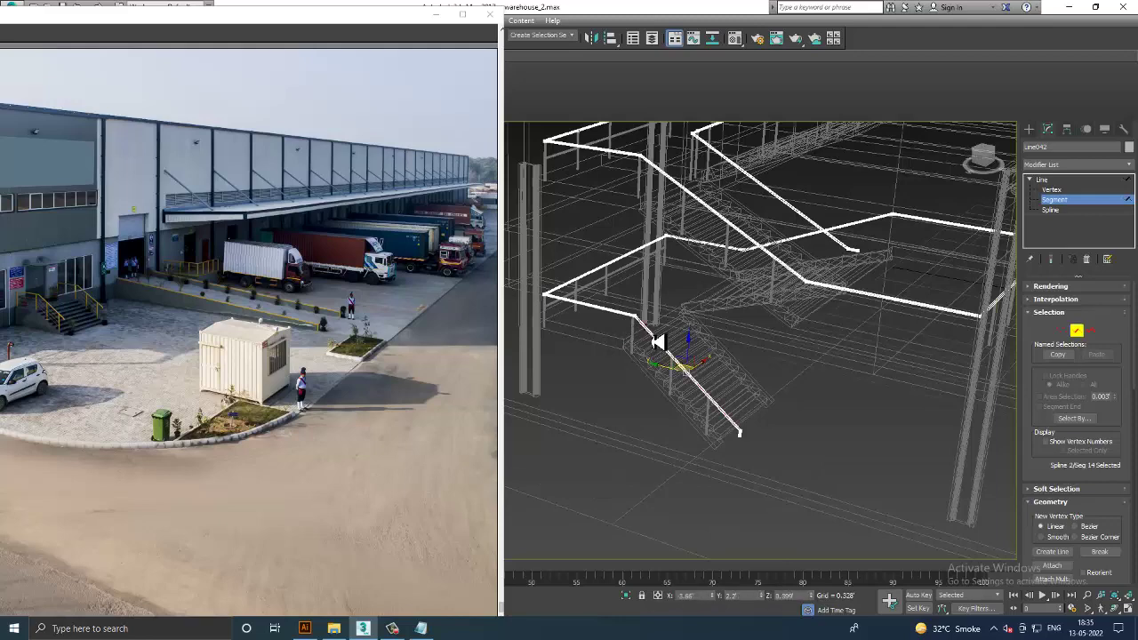
scroll(658, 342, up, 3)
key(F3)
key(F3)
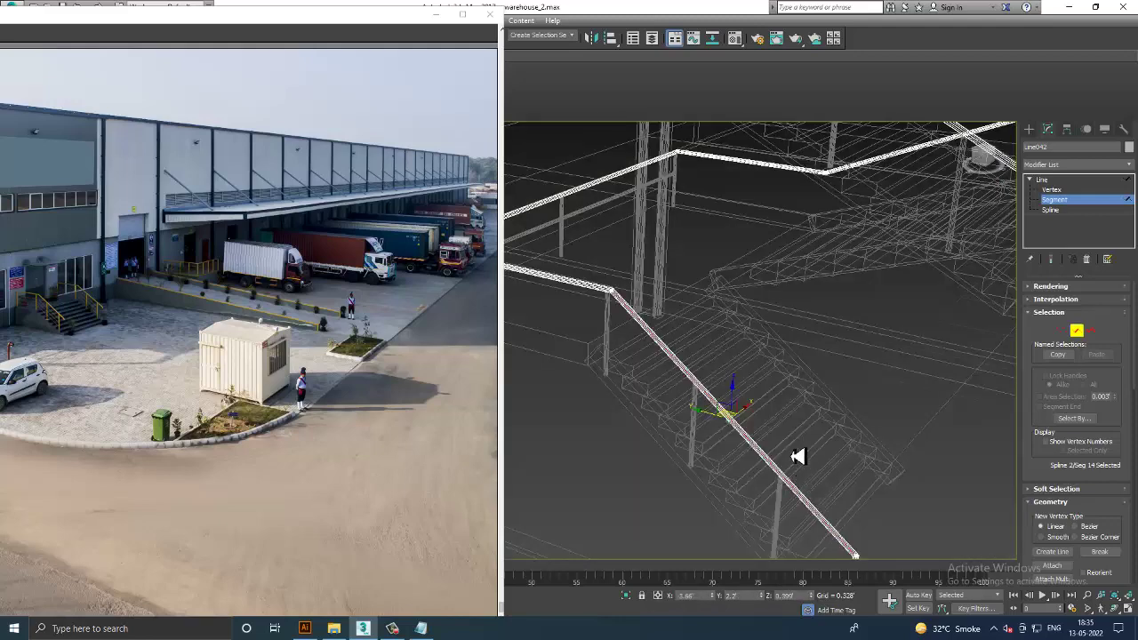
mouse_move(797, 456)
middle_down()
mouse_move(803, 310)
mouse_move(805, 347)
middle_up()
scroll(803, 346, down, 4)
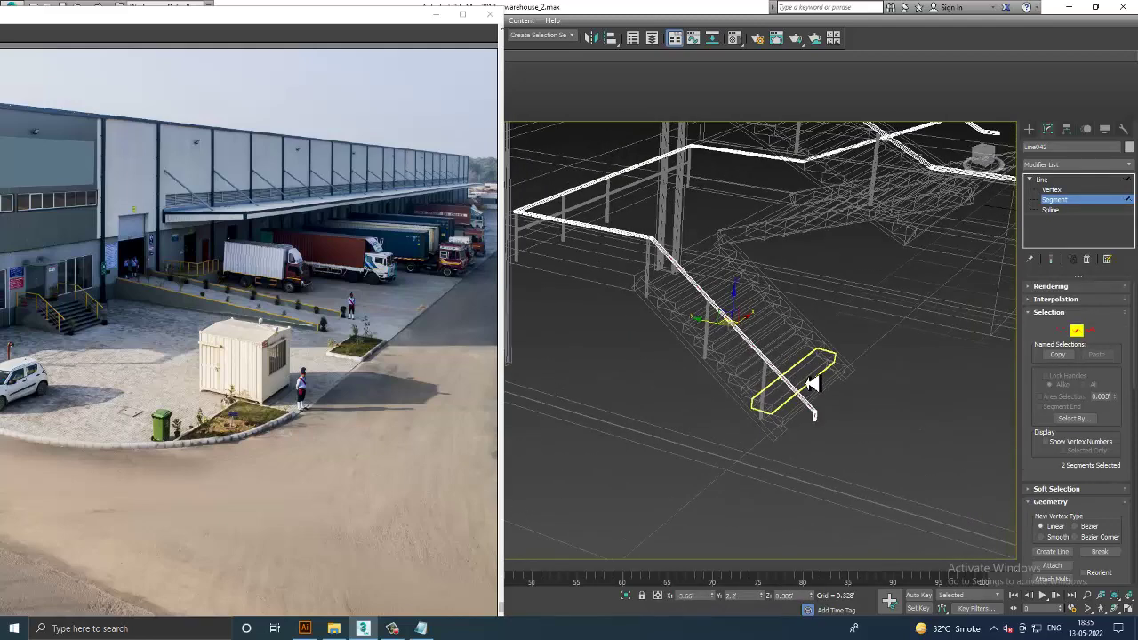
shift+drag(755, 329, 822, 310)
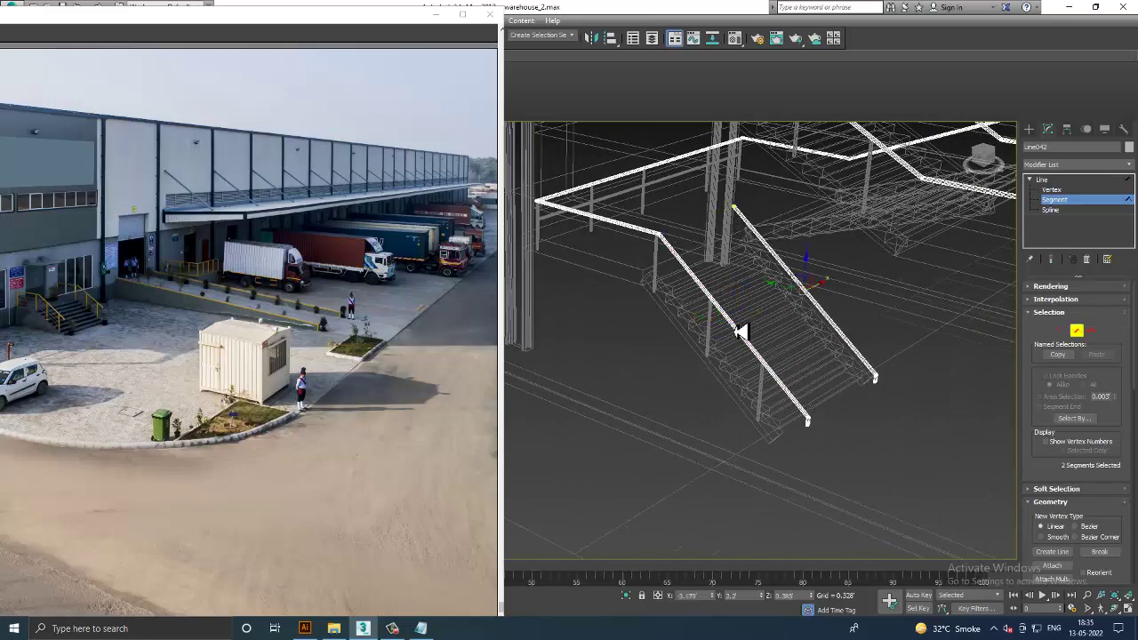
key(F3)
mouse_move(846, 312)
alt+middle_down()
mouse_move(806, 287)
mouse_move(836, 298)
alt+middle_up()
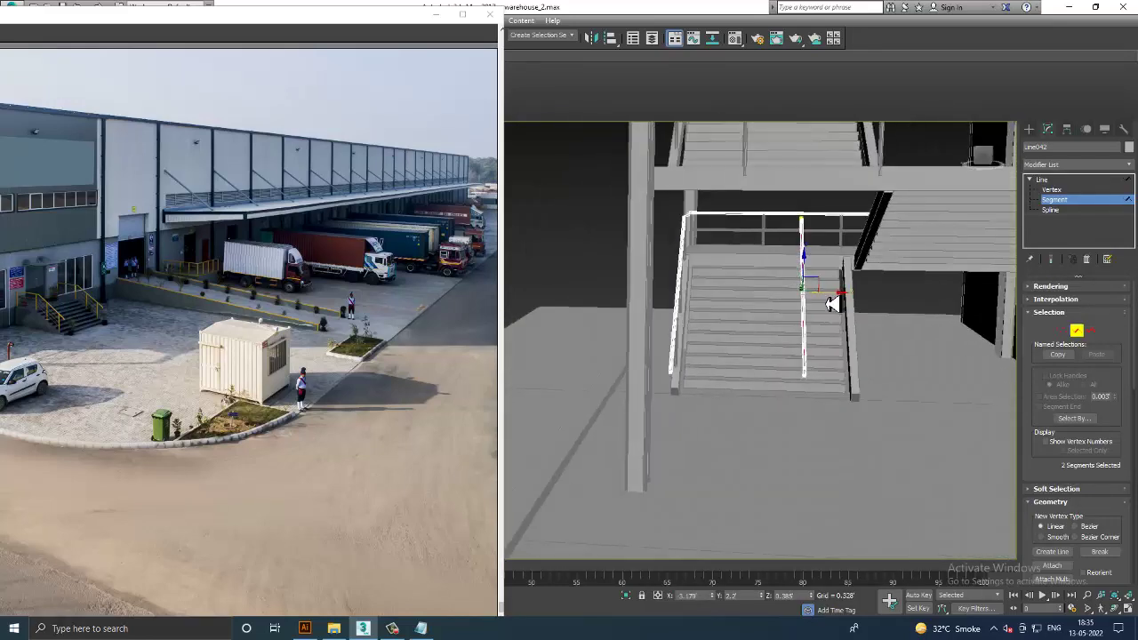
drag(832, 304, 883, 303)
mouse_move(882, 304)
alt+middle_down()
mouse_move(851, 275)
mouse_move(884, 287)
mouse_move(884, 300)
mouse_move(757, 307)
mouse_move(902, 300)
mouse_move(881, 309)
mouse_move(899, 270)
mouse_move(948, 259)
mouse_move(933, 273)
mouse_move(865, 278)
alt+middle_up()
Step: Slide the handrail segment left along X to meet the landing, then exit Segment mode
key(F3)
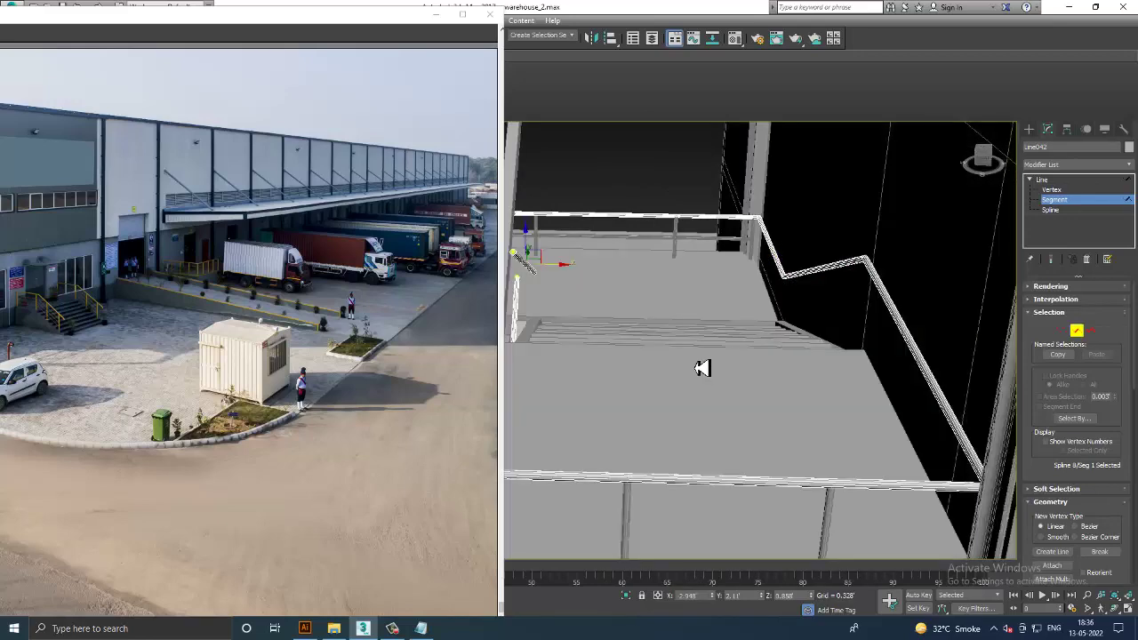
mouse_move(703, 371)
alt+middle_down()
mouse_move(776, 291)
mouse_move(717, 320)
mouse_move(666, 320)
mouse_move(718, 323)
mouse_move(654, 320)
mouse_move(732, 312)
mouse_move(721, 322)
mouse_move(795, 328)
mouse_move(688, 323)
mouse_move(940, 361)
mouse_move(905, 338)
alt+middle_up()
drag(905, 338, 879, 336)
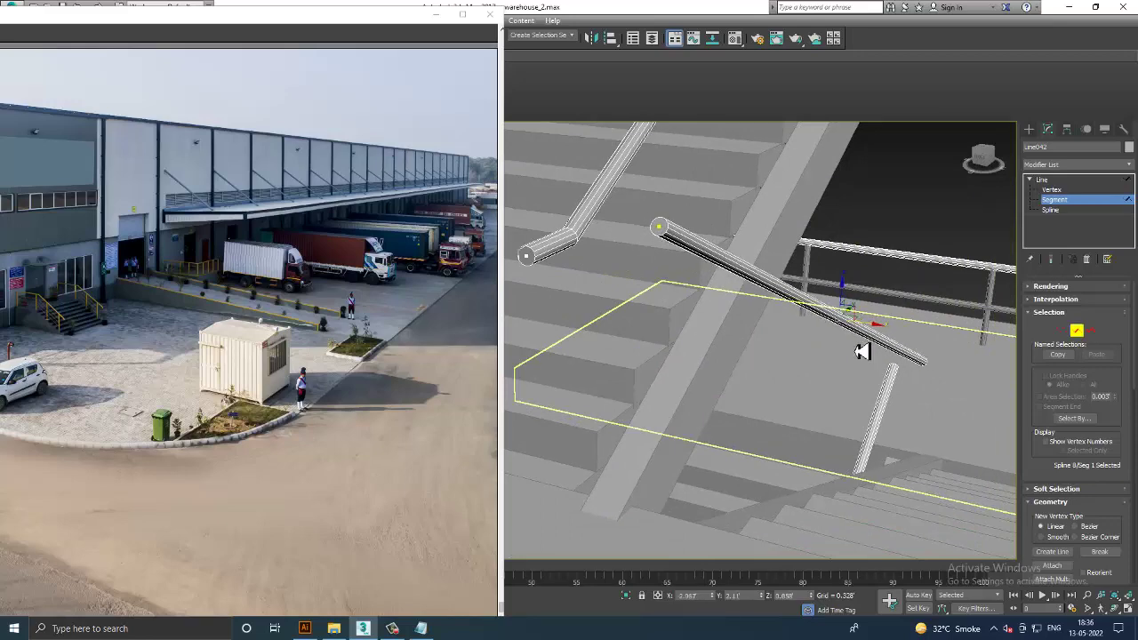
key(alt+w)
mouse_move(884, 483)
alt+middle_down()
mouse_move(902, 452)
mouse_move(879, 397)
mouse_move(810, 457)
mouse_move(818, 389)
mouse_move(854, 394)
mouse_move(839, 392)
mouse_move(823, 359)
alt+middle_up()
key(alt+w)
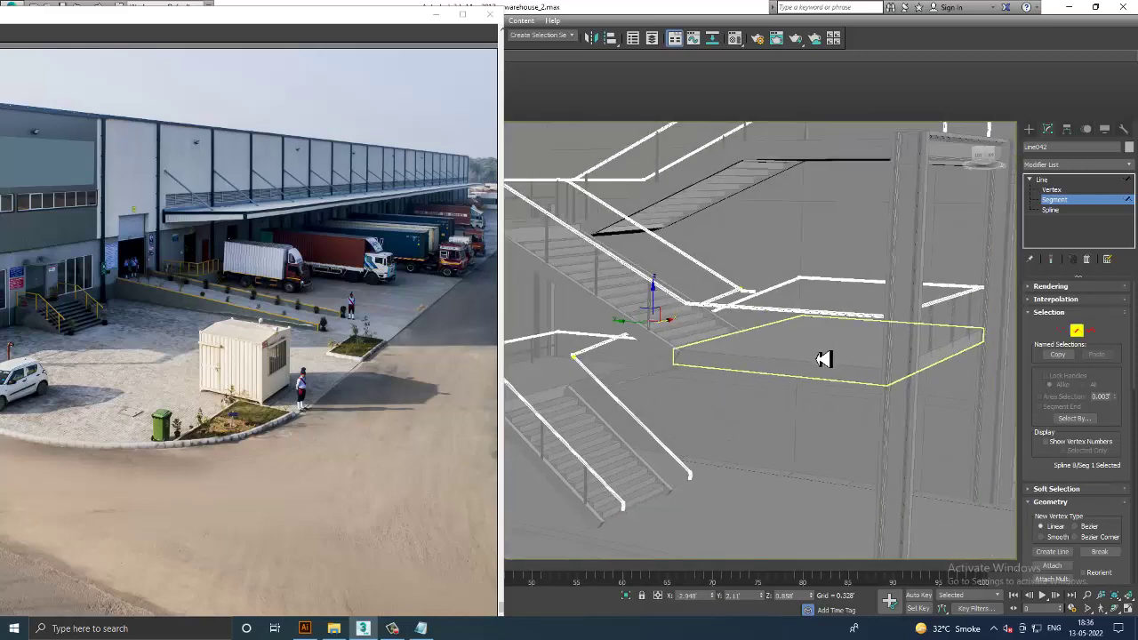
scroll(823, 359, up, 1)
scroll(807, 364, down, 3)
alt+middle_drag(546, 272, 849, 424)
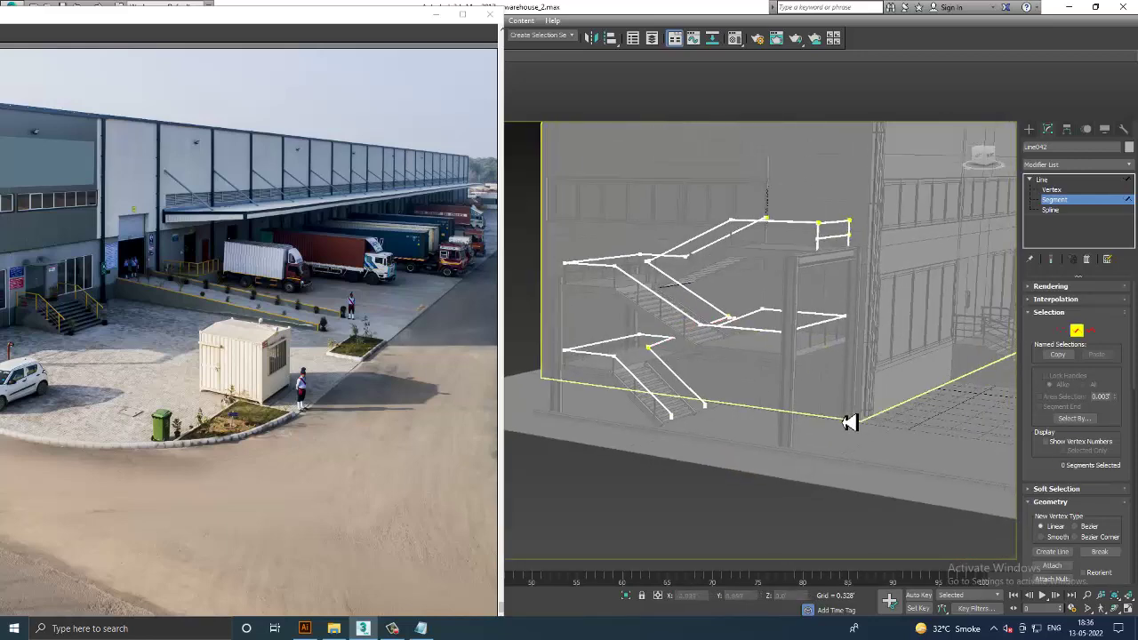
click(1075, 182)
alt+middle_drag(978, 267, 852, 330)
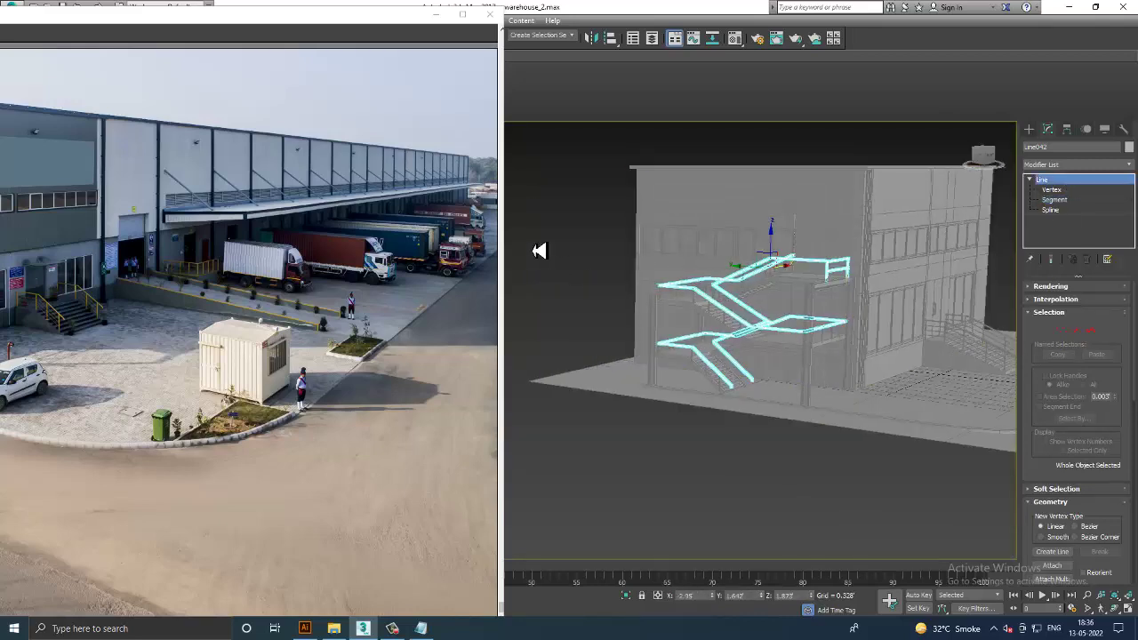
Step: Orbit around the warehouse and select the ground plane Plane001
click(539, 249)
alt+middle_drag(539, 249, 858, 366)
click(818, 357)
scroll(827, 358, up, 2)
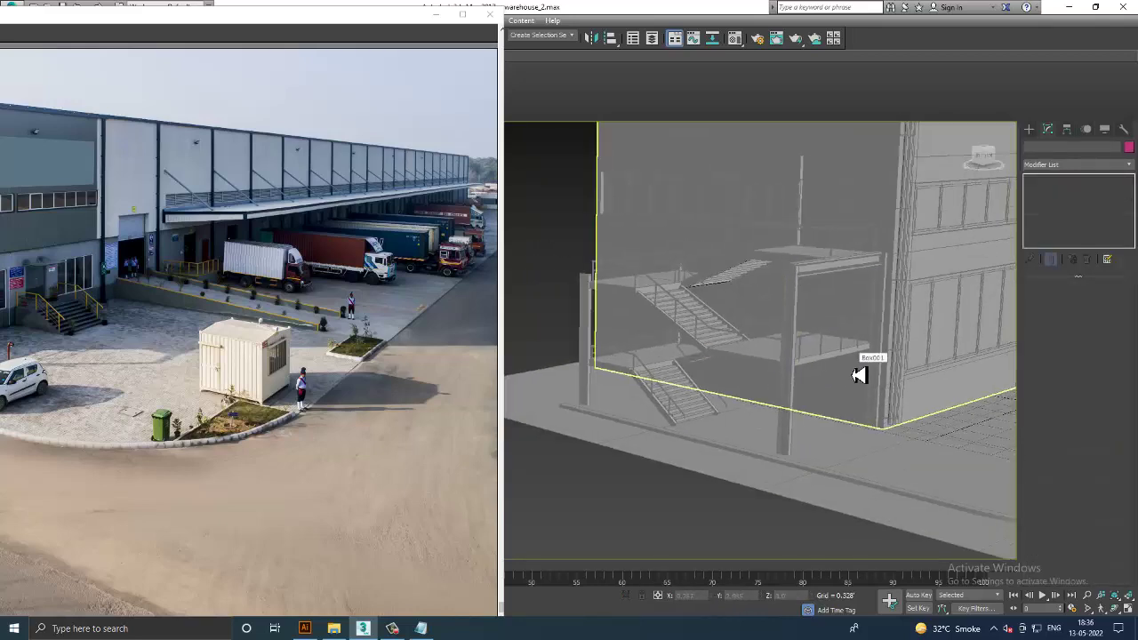
click(722, 384)
click(97, 297)
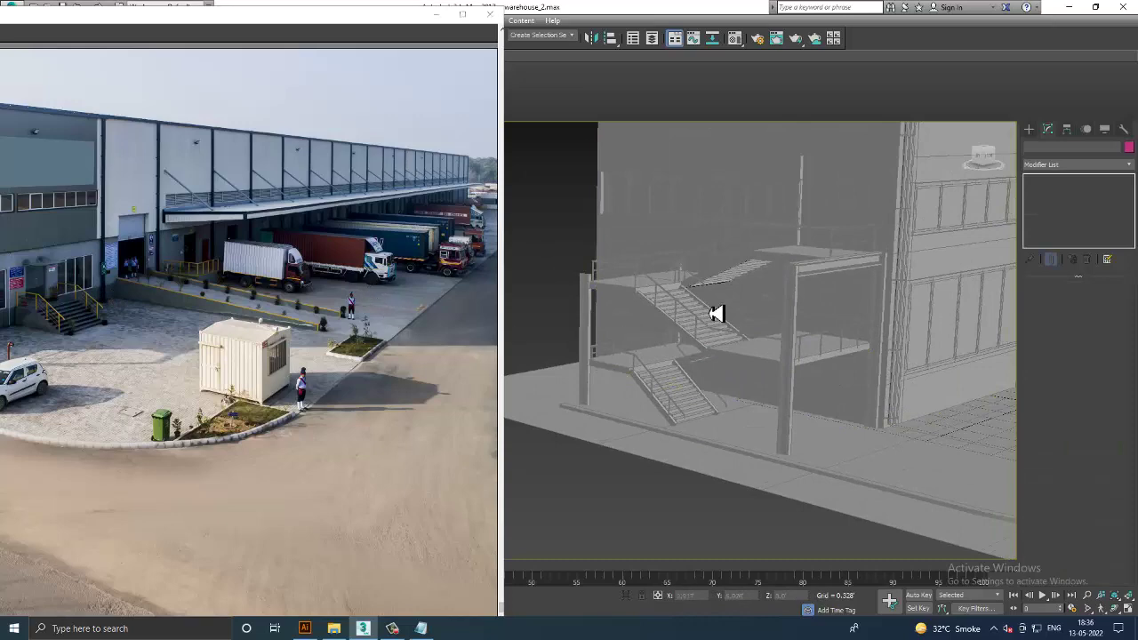
alt+middle_drag(717, 313, 663, 288)
scroll(664, 287, down, 3)
alt+middle_drag(864, 315, 803, 389)
click(803, 389)
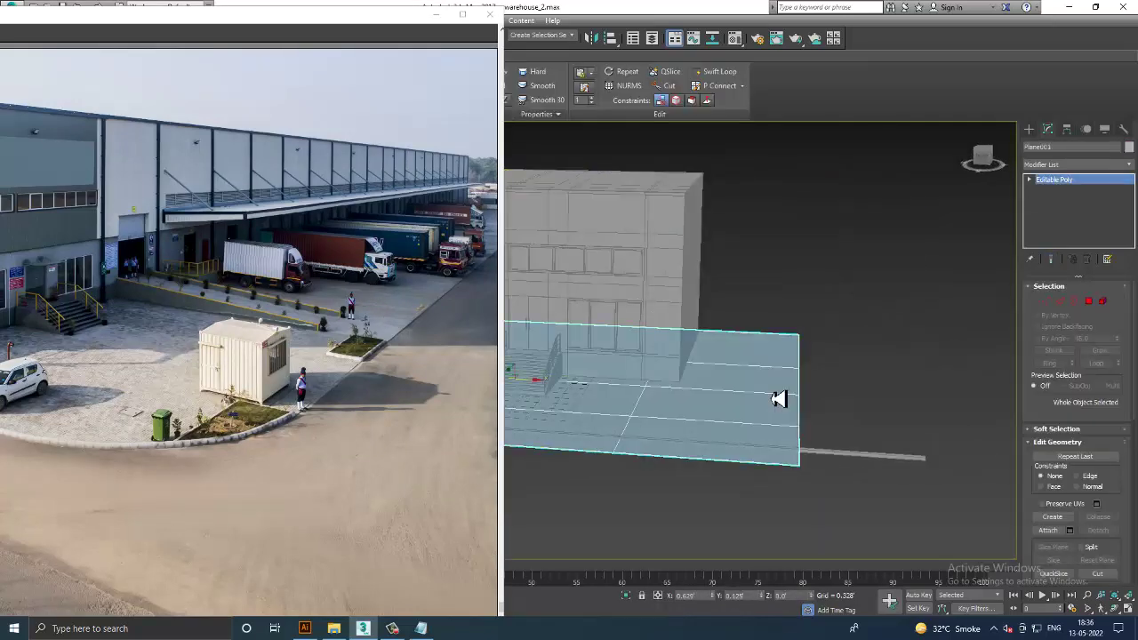
Step: Select Plane001's front edge loop and Shift-drag it right to extrude a new ground strip
key(1)
scroll(737, 376, down, 2)
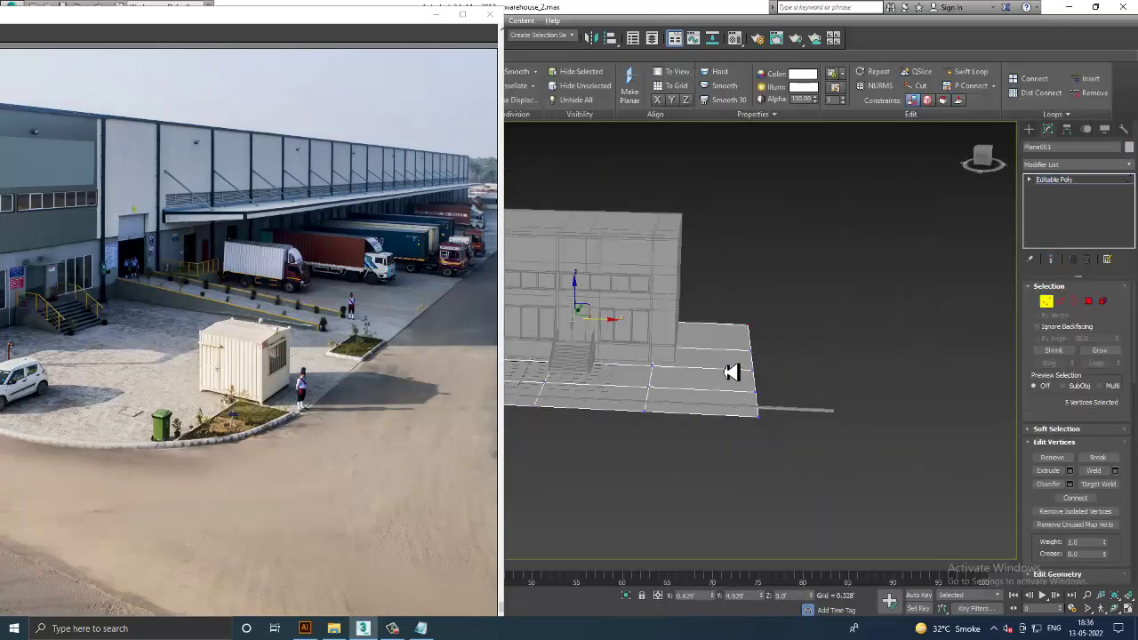
click(1060, 302)
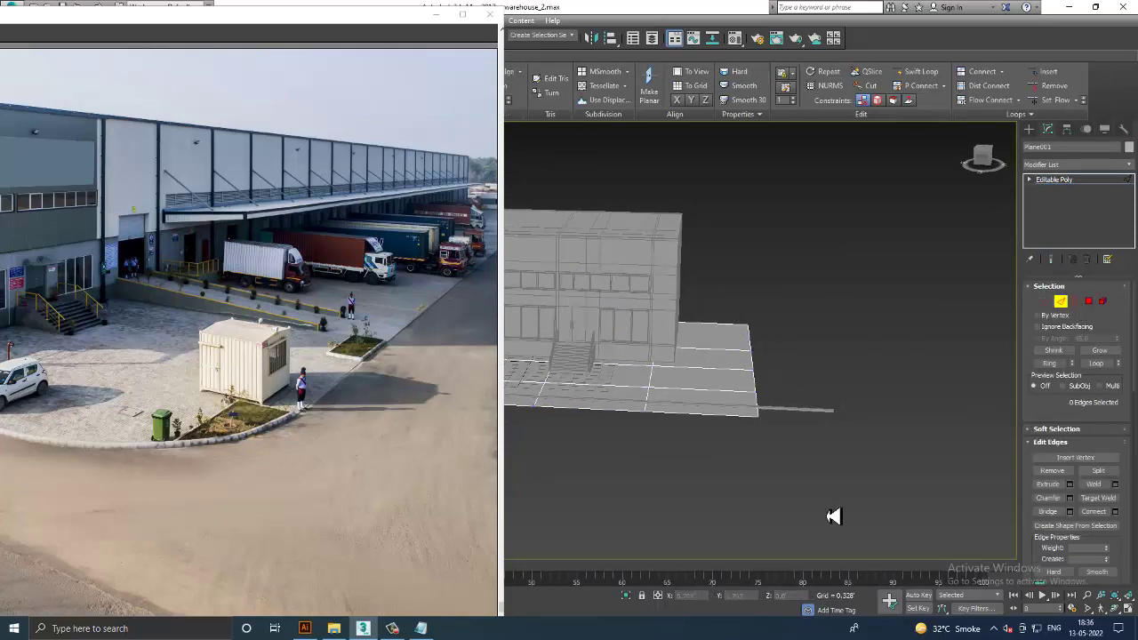
scroll(684, 463, down, 2)
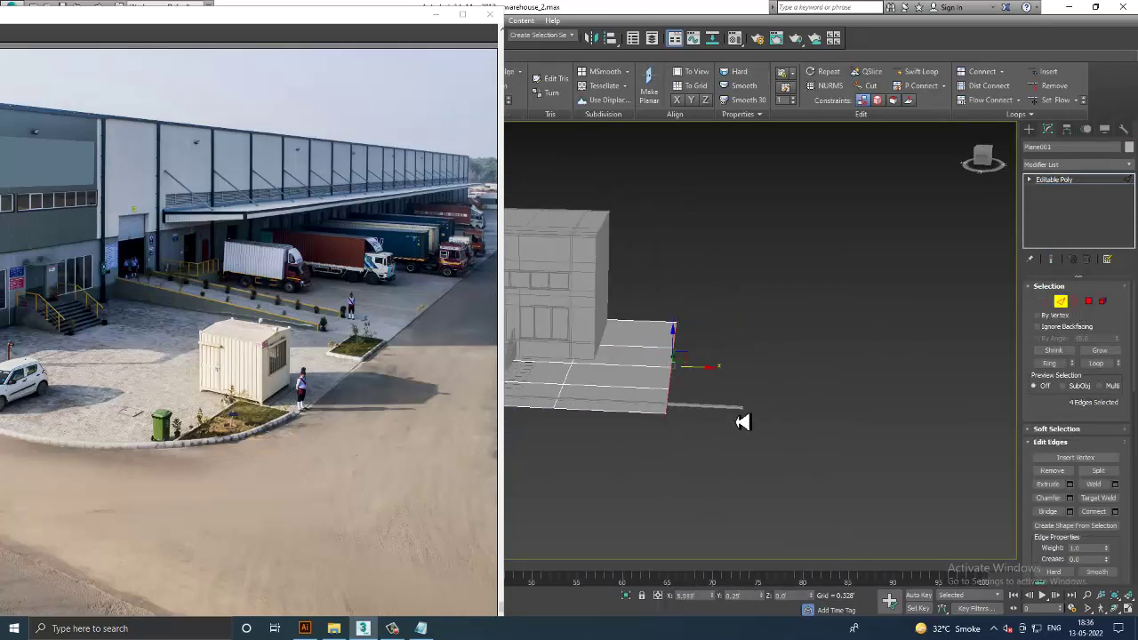
scroll(730, 413, down, 2)
double_click(671, 393)
shift+drag(676, 387, 1001, 408)
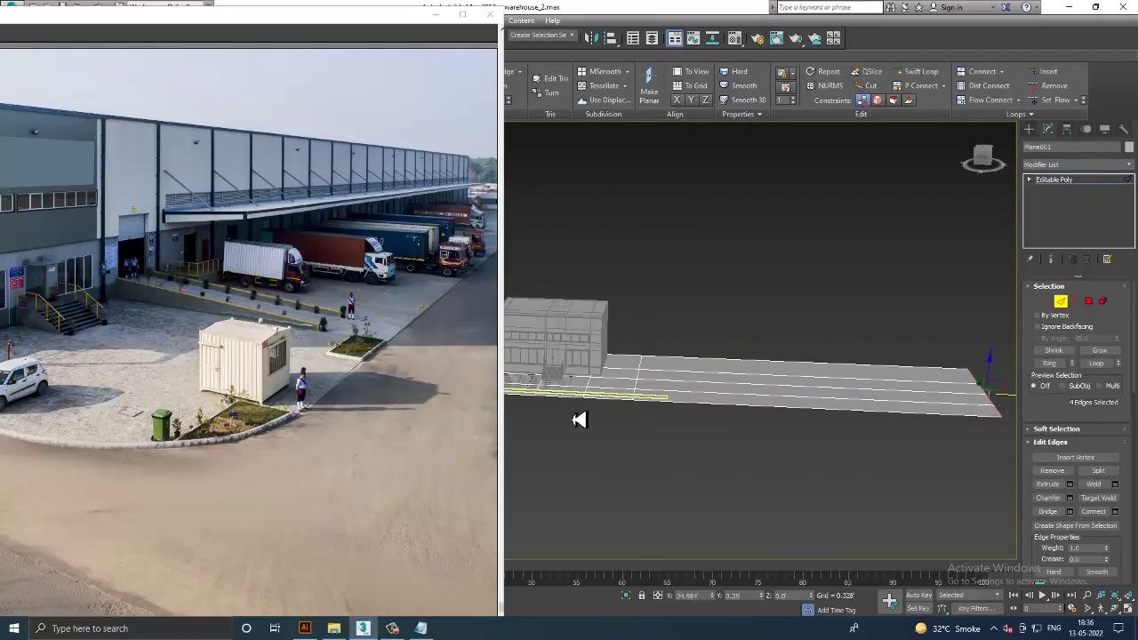
Step: Review the extended ground from higher up, then deselect the edges and exit Edge mode
mouse_move(734, 389)
alt+middle_down()
mouse_move(785, 361)
mouse_move(798, 371)
mouse_move(745, 391)
mouse_move(805, 369)
alt+middle_up()
scroll(805, 369, up, 3)
scroll(685, 364, up, 2)
scroll(712, 351, up, 3)
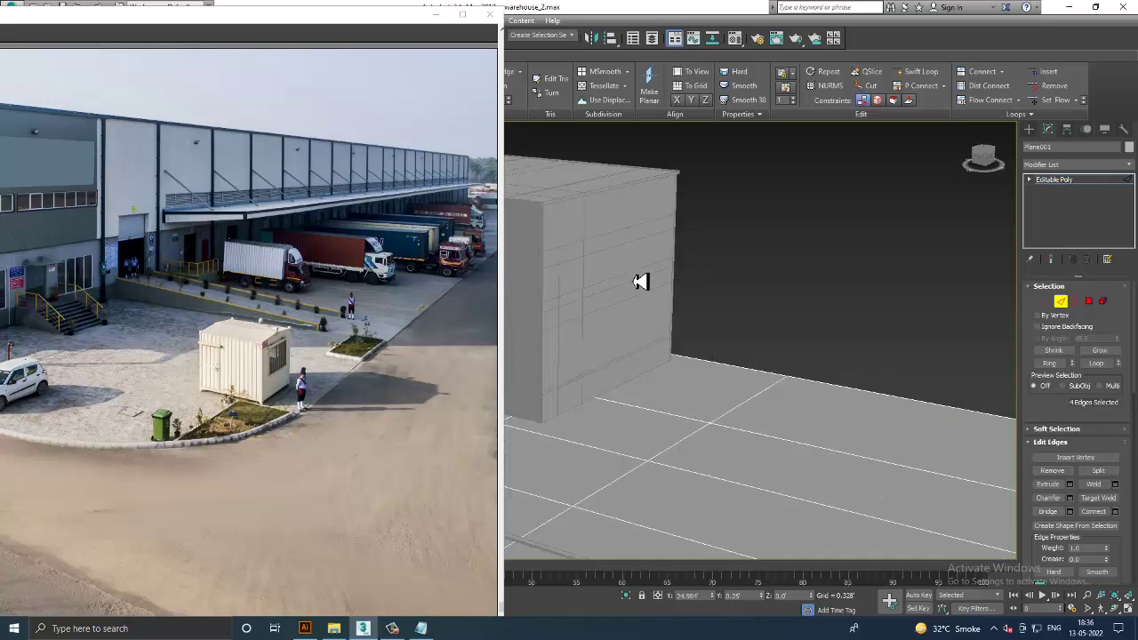
click(643, 282)
click(1077, 181)
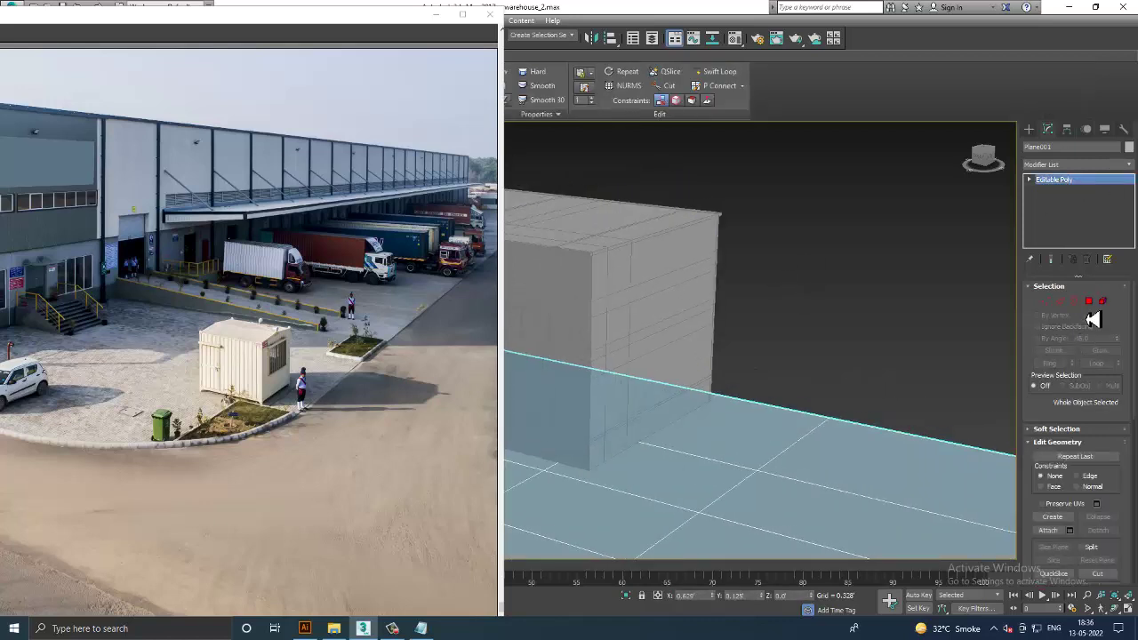
Step: Leave Plane001's sub-object editing and select the building box Box001
click(1090, 303)
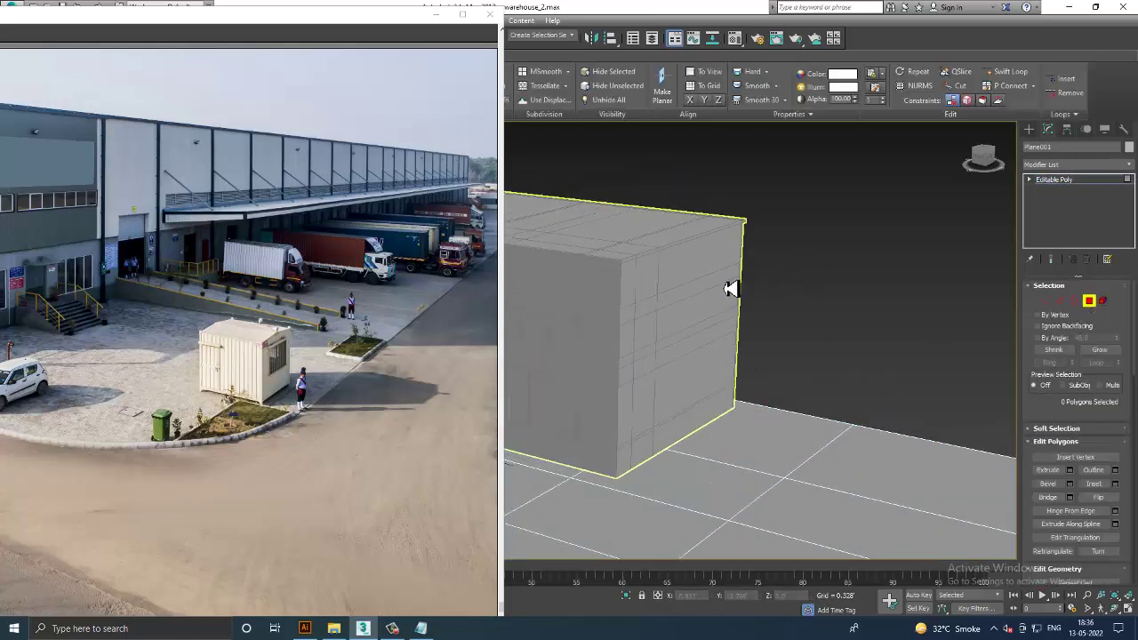
scroll(732, 287, up, 2)
scroll(689, 287, up, 2)
scroll(669, 305, down, 2)
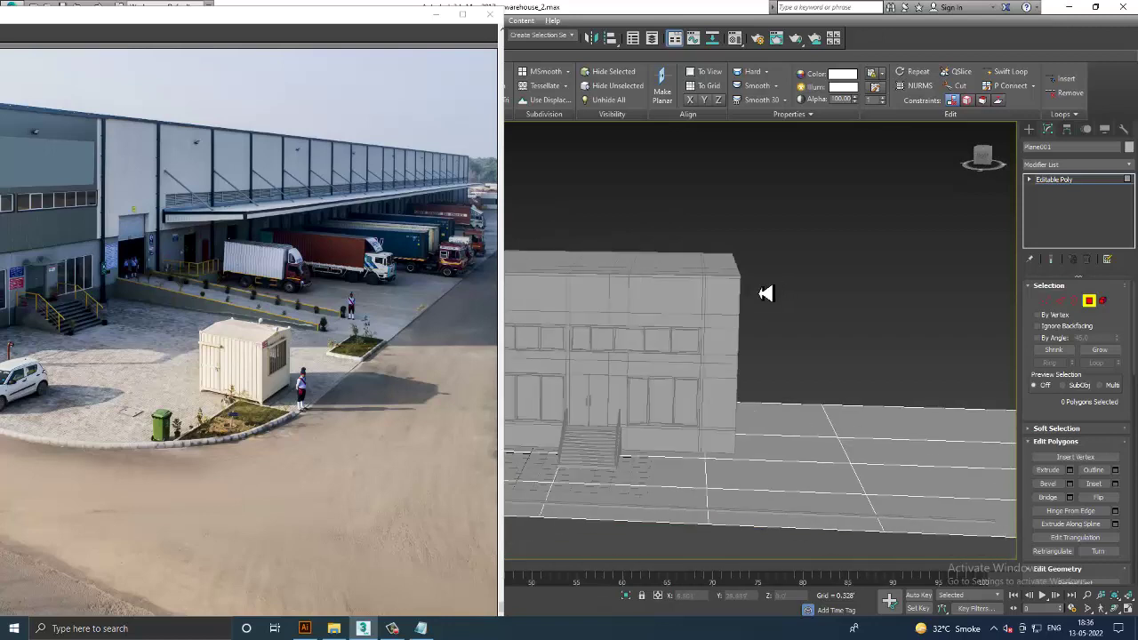
click(1103, 182)
click(694, 310)
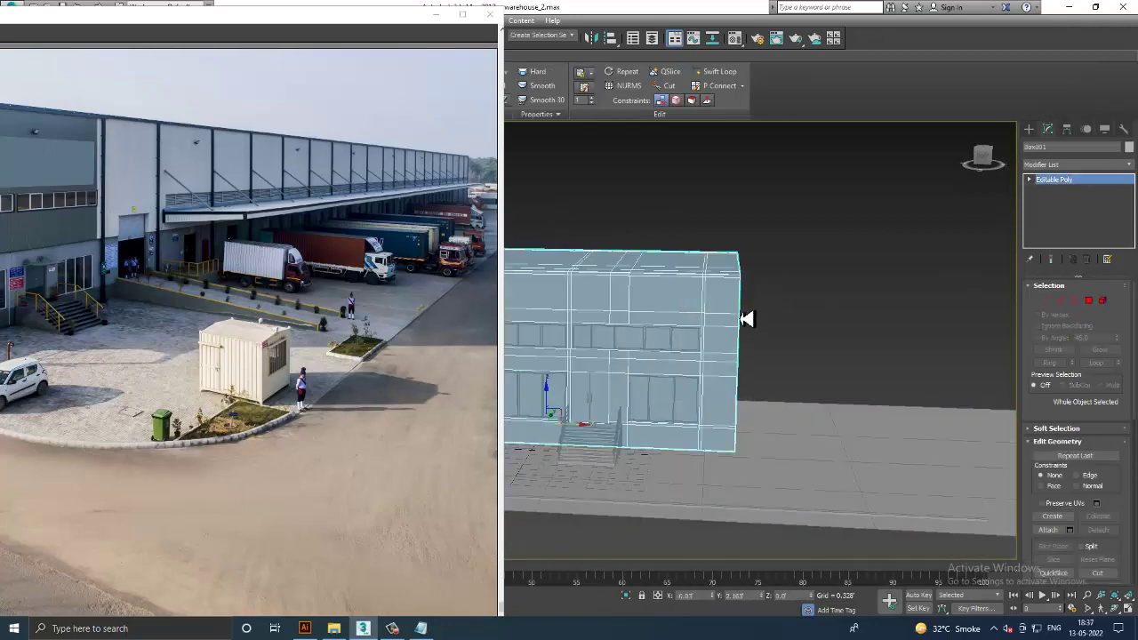
Step: Select Box001's right-side polygons and extrude them 13.507 into a long block
key(4)
drag(732, 234, 686, 331)
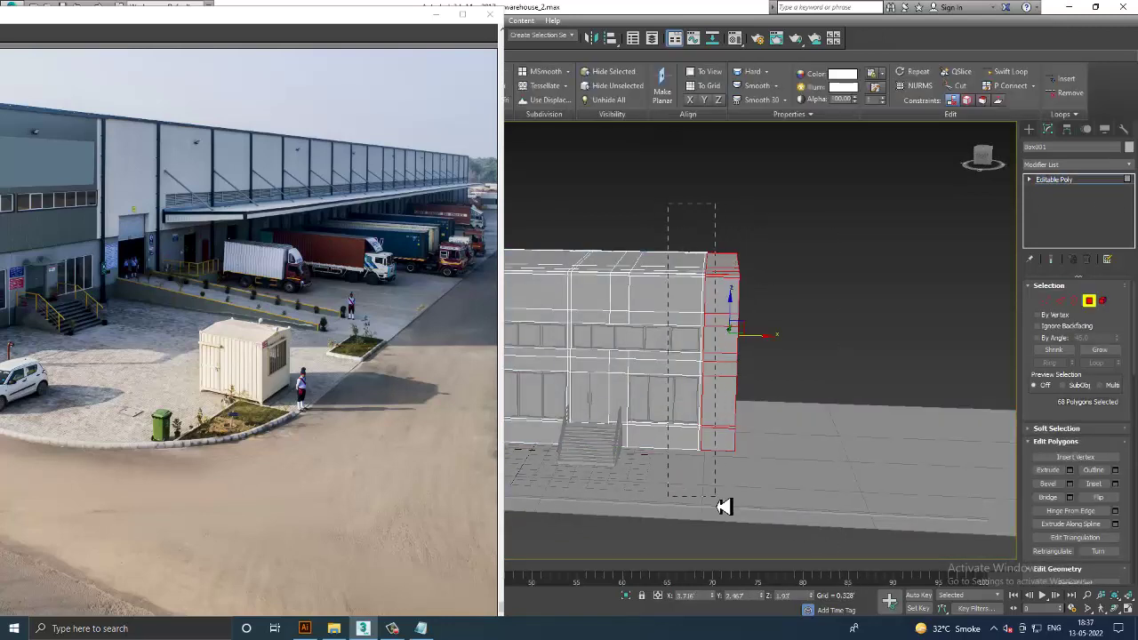
drag(724, 507, 727, 490)
mouse_move(727, 490)
alt+middle_down()
mouse_move(720, 348)
mouse_move(1027, 485)
alt+middle_up()
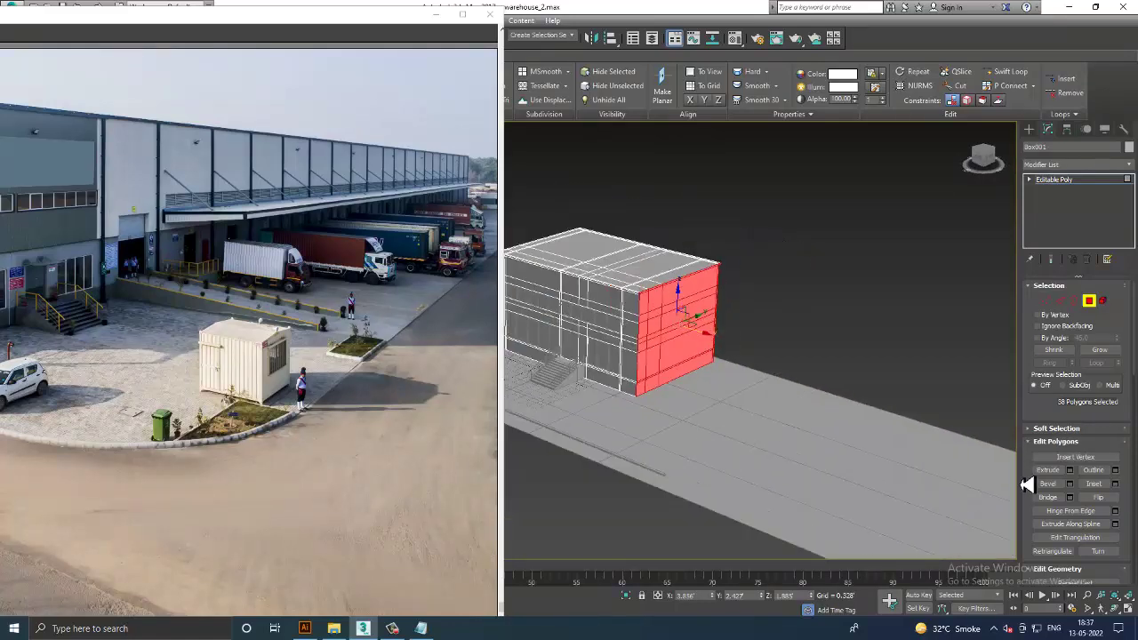
click(1070, 471)
alt+middle_drag(787, 377, 580, 395)
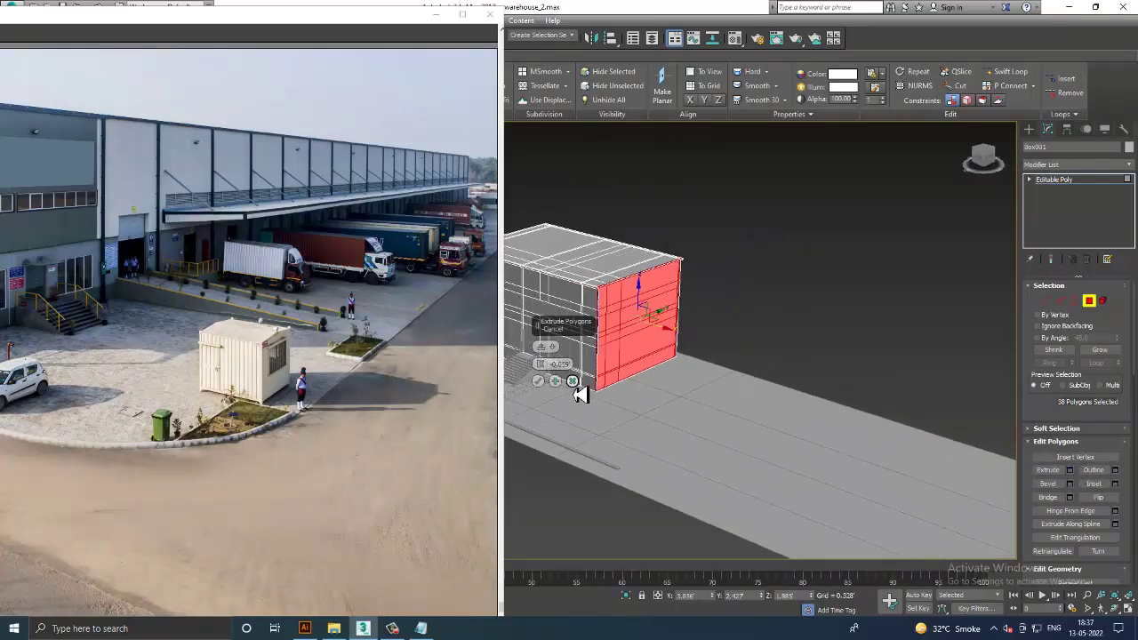
mouse_move(549, 373)
mouse_down()
mouse_move(437, 541)
mouse_move(450, 566)
mouse_up()
Step: Move the block's extruded end face further right along the extended ground
scroll(716, 394, up, 3)
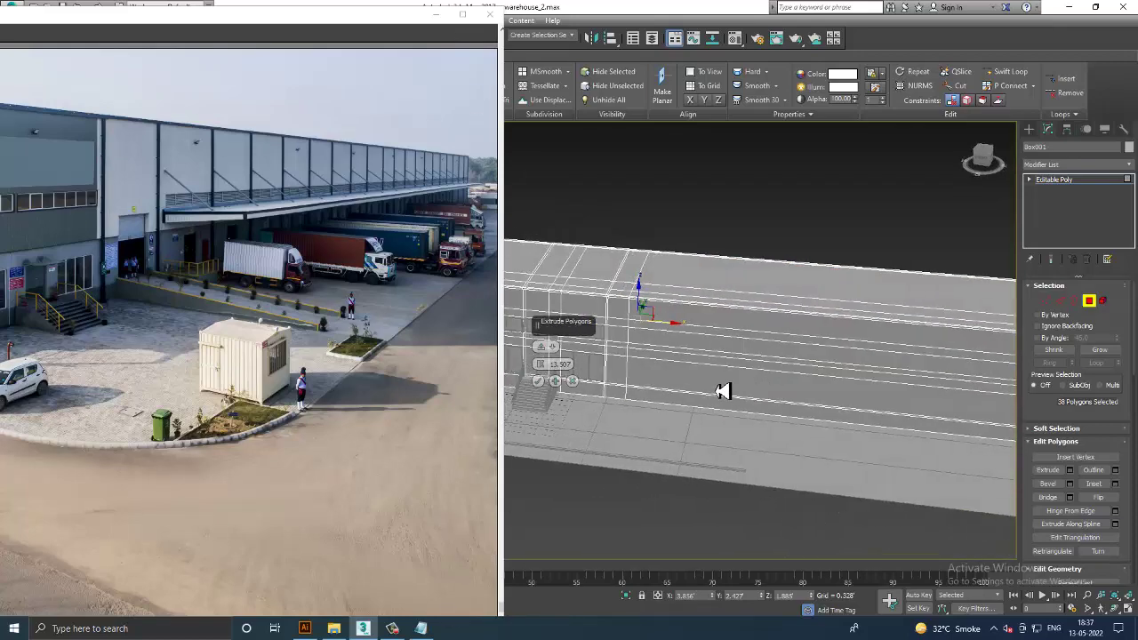
scroll(724, 389, up, 2)
scroll(111, 262, up, 2)
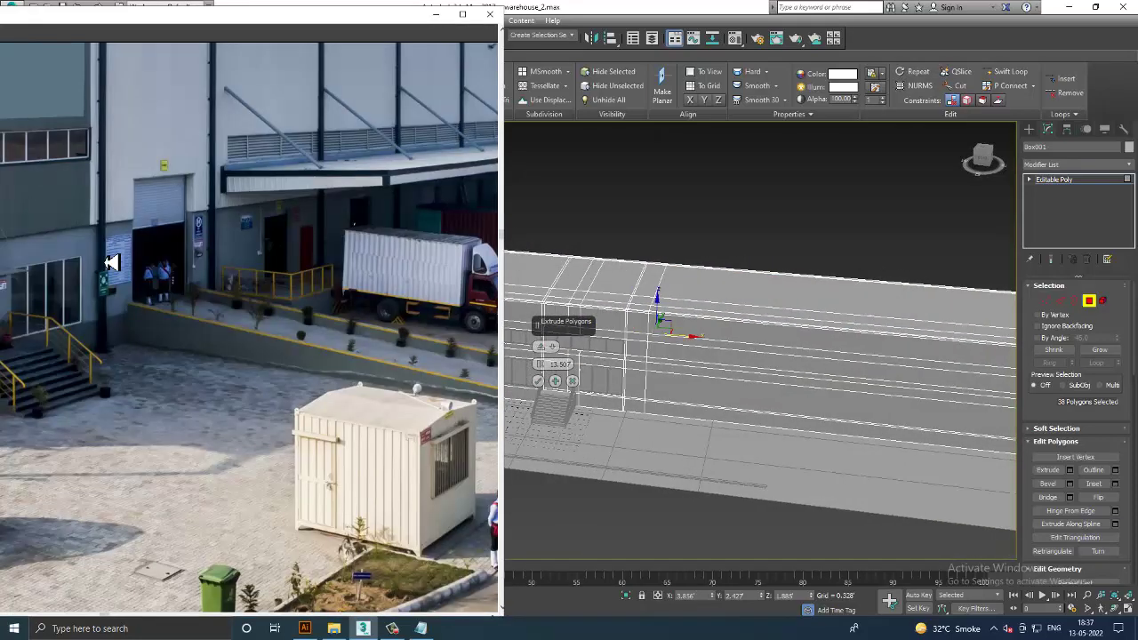
scroll(707, 346, down, 3)
scroll(714, 346, up, 1)
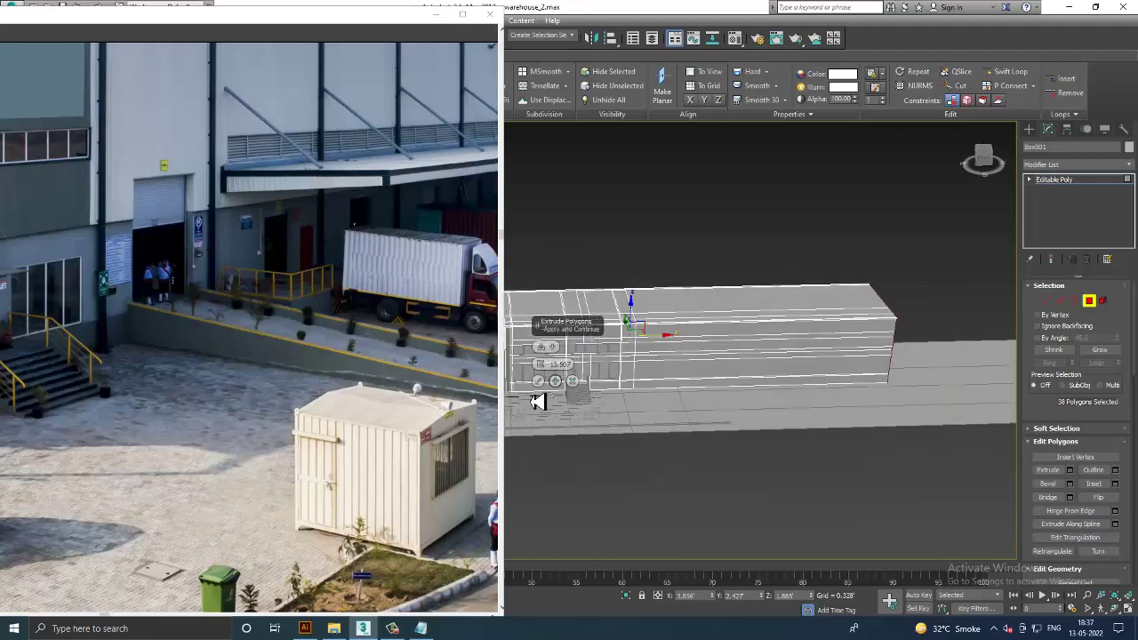
scroll(774, 356, down, 2)
scroll(775, 356, up, 2)
scroll(780, 348, up, 1)
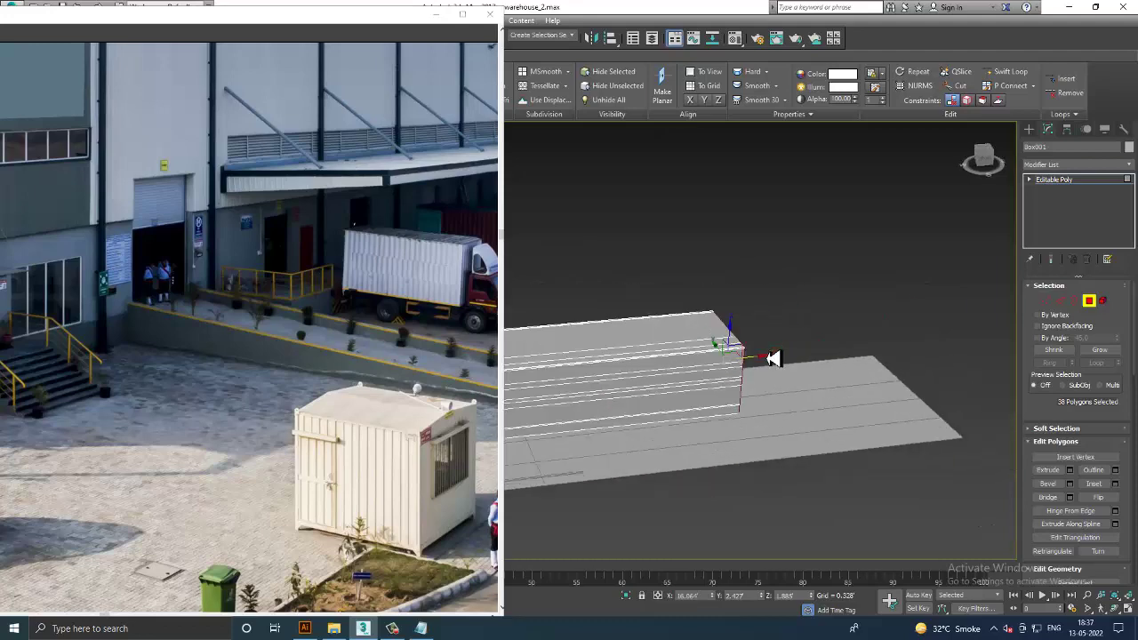
scroll(770, 359, up, 1)
middle_drag(781, 359, 777, 385)
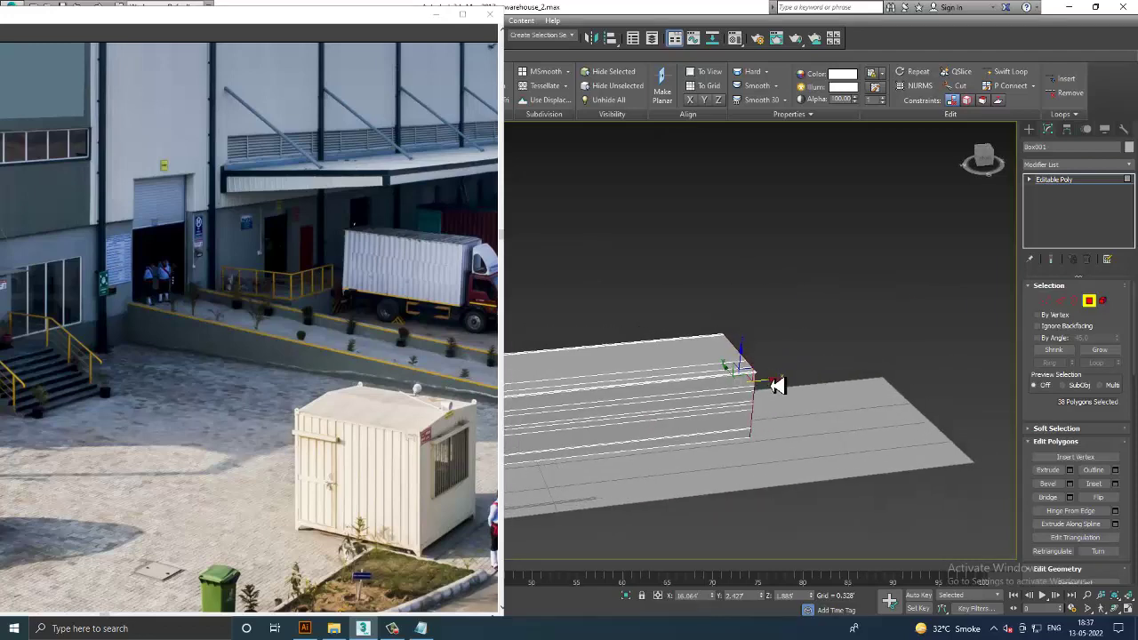
drag(772, 388, 933, 379)
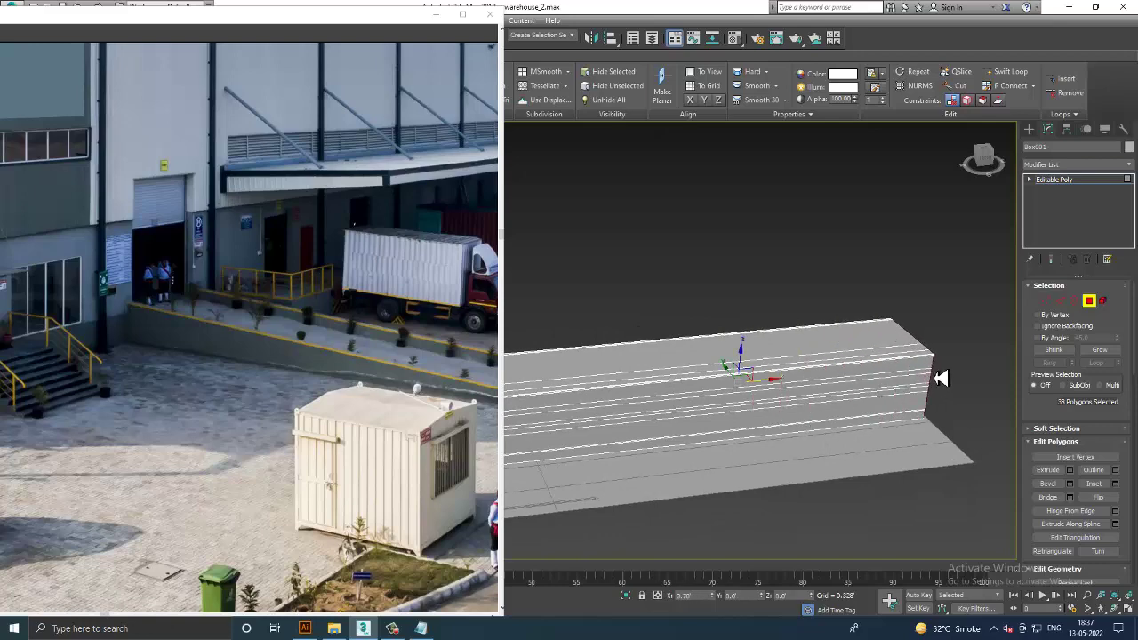
scroll(774, 381, up, 2)
Step: Orbit to a level view of the wall and cut a new edge loop with Swift Loop
scroll(761, 355, up, 2)
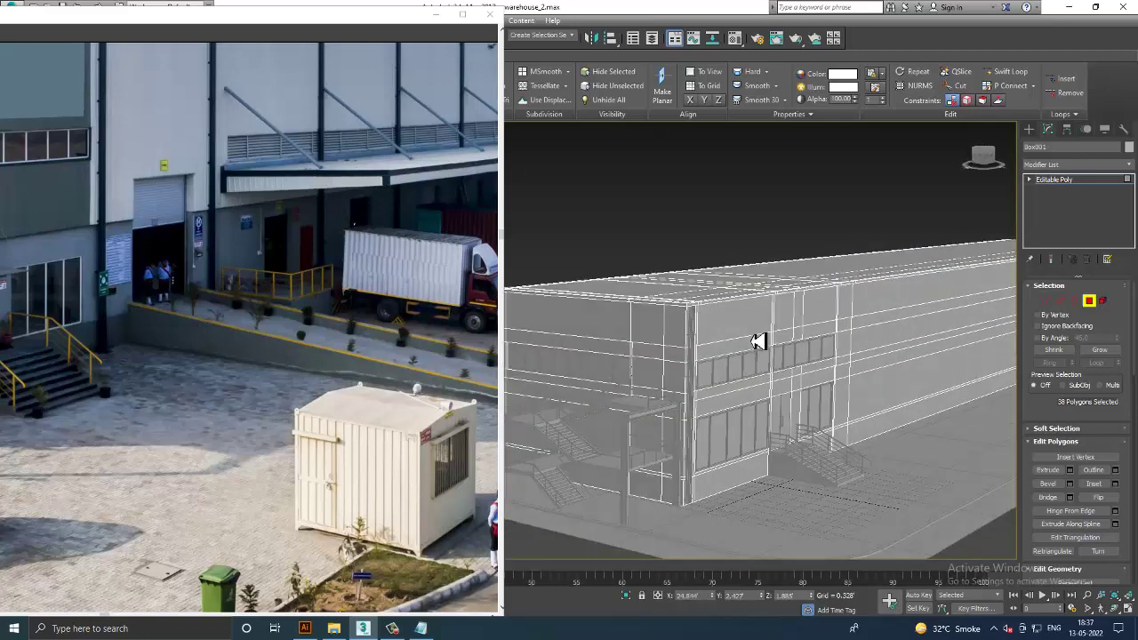
mouse_move(758, 342)
alt+middle_down()
mouse_move(750, 326)
mouse_move(706, 323)
alt+middle_up()
click(319, 281)
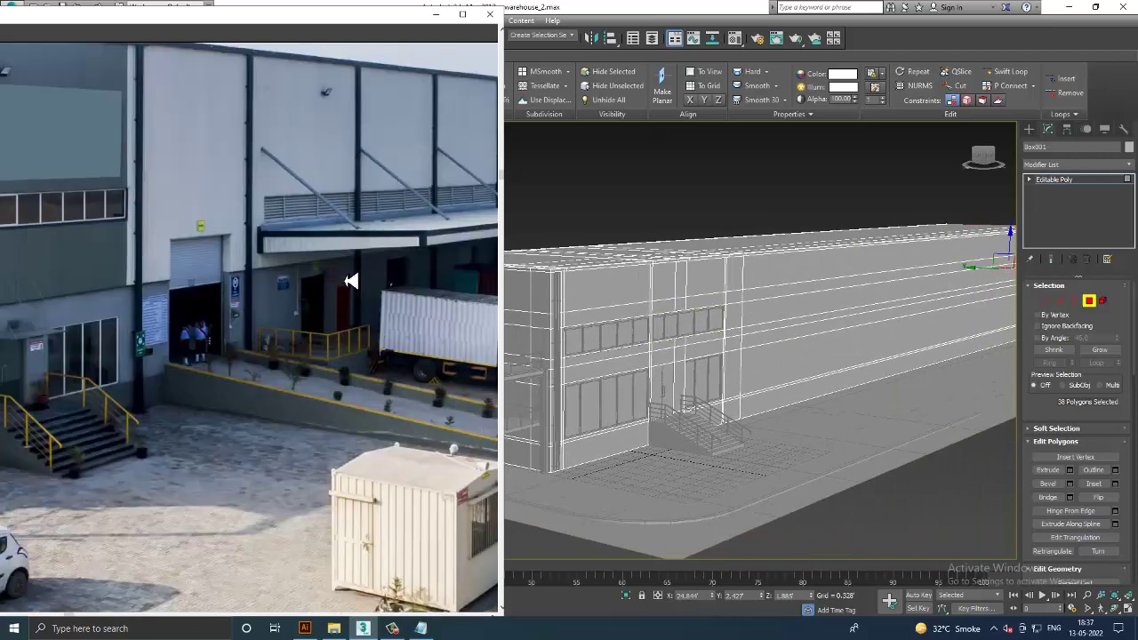
scroll(828, 332, up, 2)
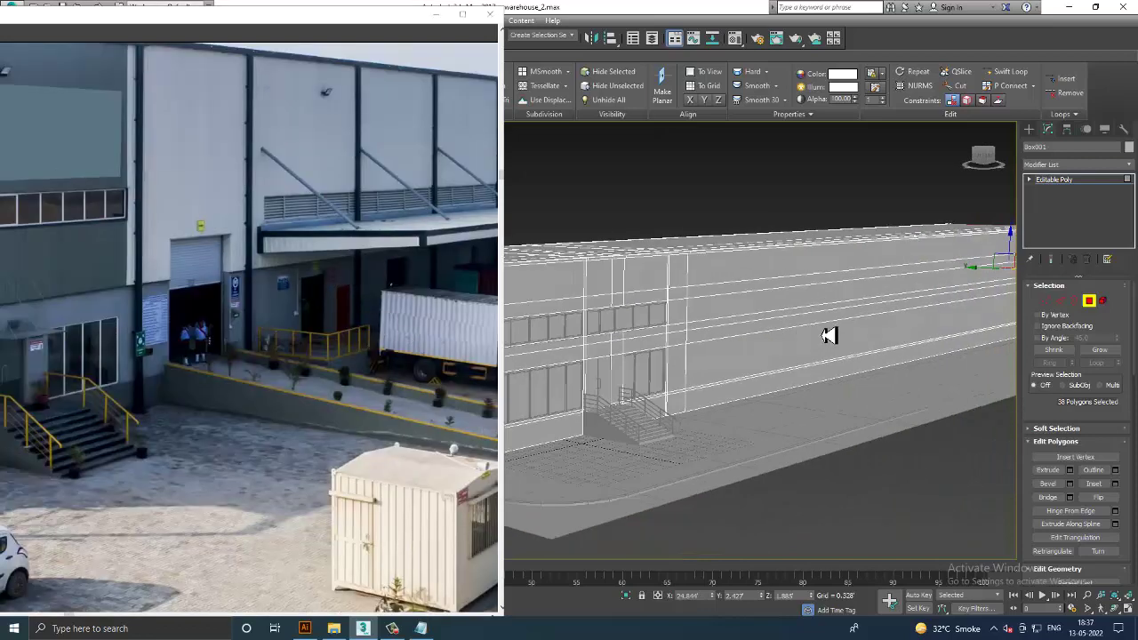
mouse_move(825, 336)
alt+middle_down()
mouse_move(826, 373)
mouse_move(820, 364)
mouse_move(848, 353)
mouse_move(833, 358)
mouse_move(894, 362)
mouse_move(701, 364)
mouse_move(719, 379)
mouse_move(673, 369)
alt+middle_up()
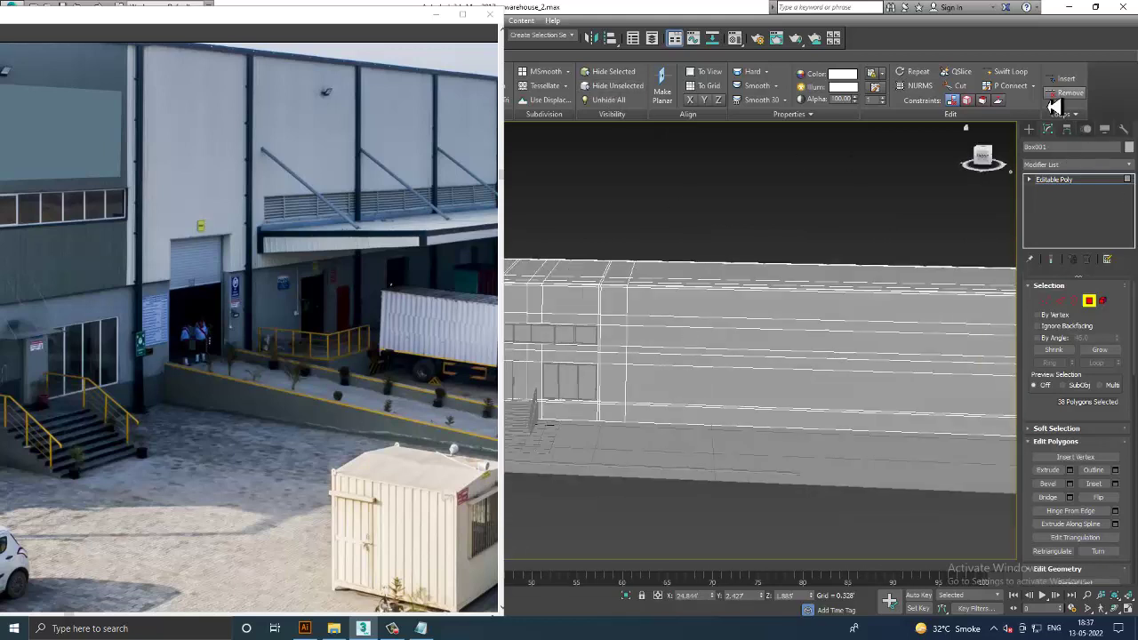
click(1010, 71)
mouse_move(739, 275)
alt+middle_down()
mouse_move(750, 280)
mouse_move(742, 353)
mouse_move(756, 344)
mouse_move(737, 315)
alt+middle_up()
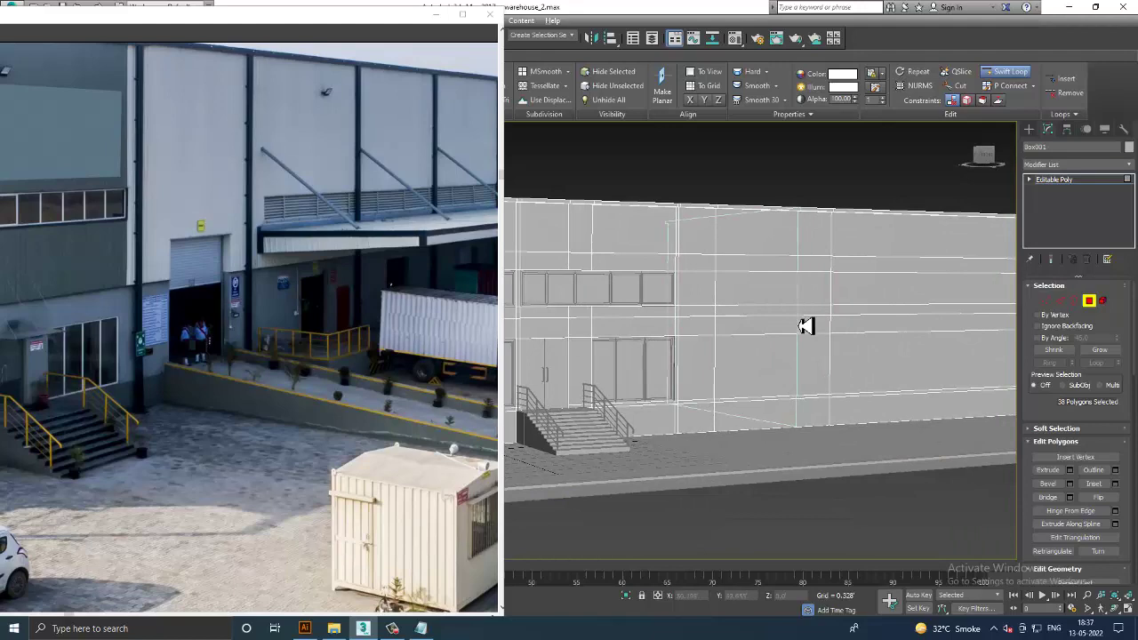
mouse_move(806, 323)
alt+middle_down()
mouse_move(705, 285)
mouse_move(706, 297)
mouse_move(742, 264)
mouse_move(763, 300)
alt+middle_up()
right_click(671, 308)
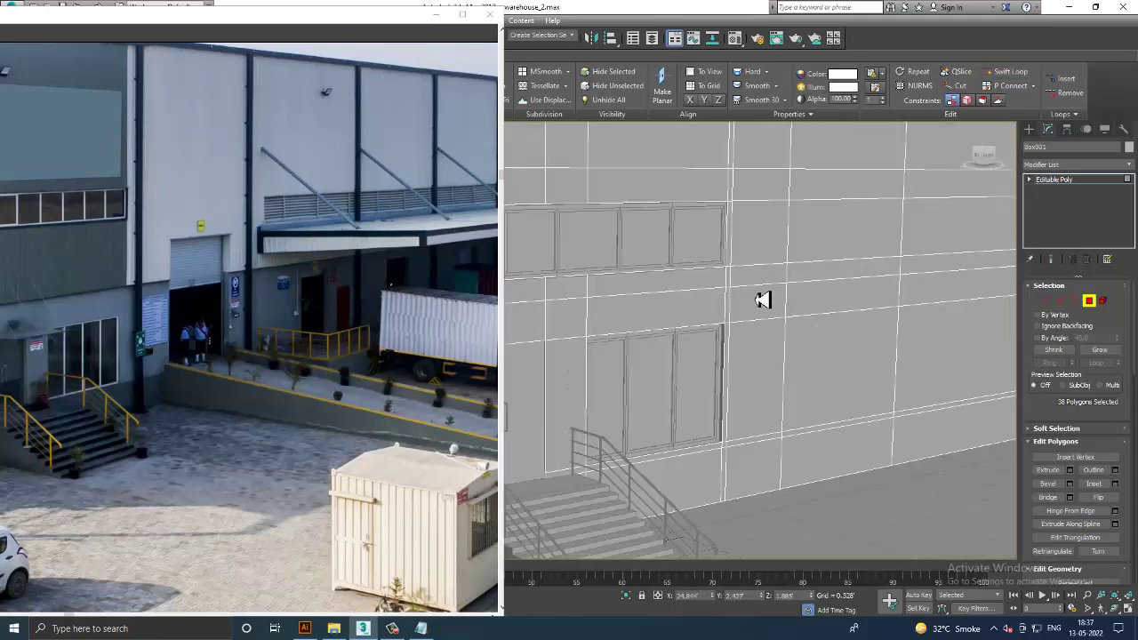
Step: Ctrl-select the three stacked wall polygons that will form the door
alt+middle_drag(824, 346, 779, 334)
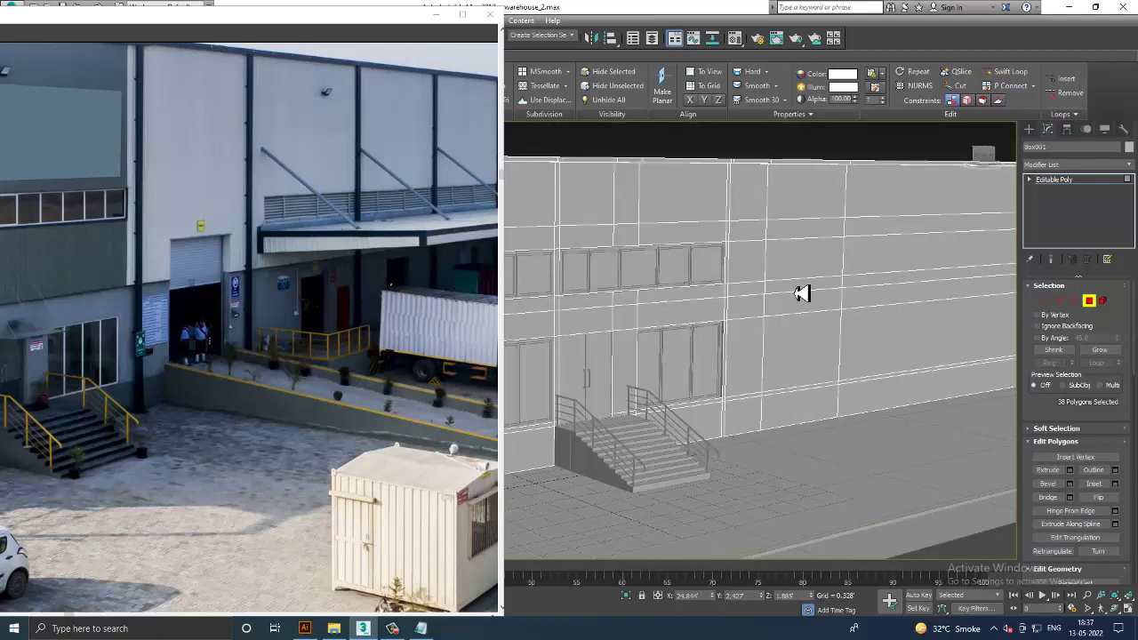
ctrl+click(804, 311)
ctrl+click(808, 362)
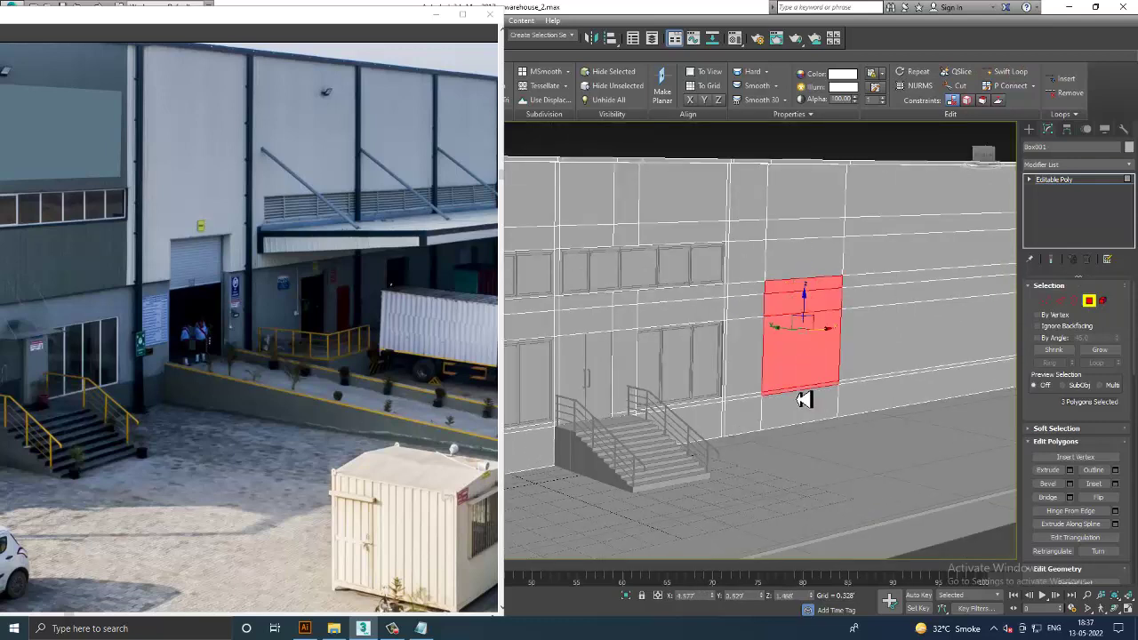
Step: Try a trial extrusion on the door faces, then cancel it
scroll(849, 364, down, 1)
scroll(841, 354, down, 1)
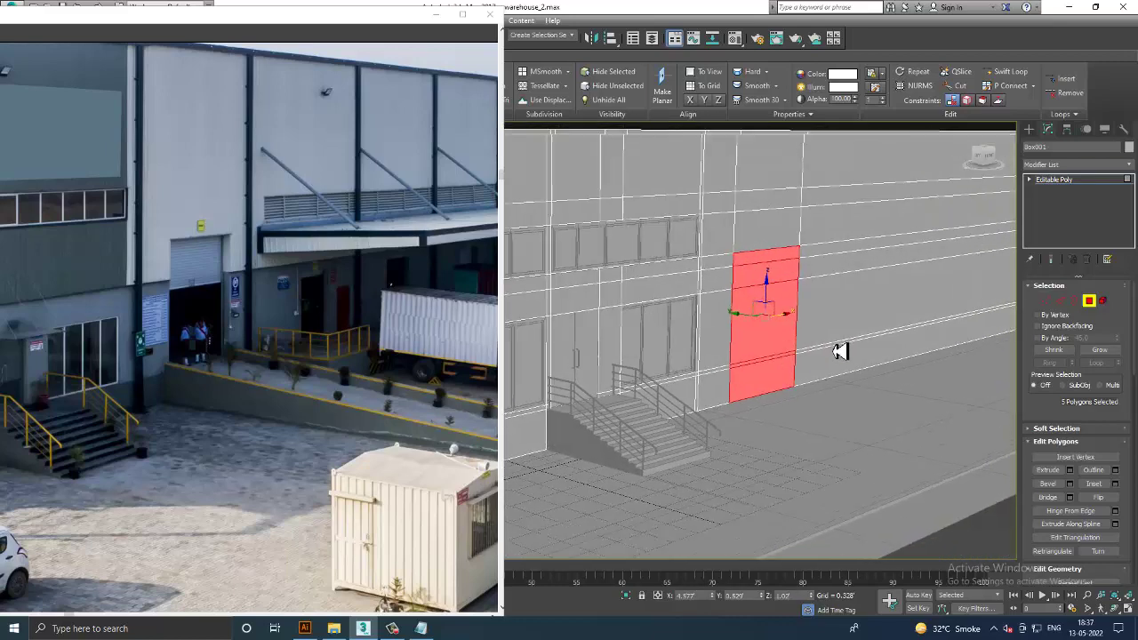
scroll(835, 353, up, 3)
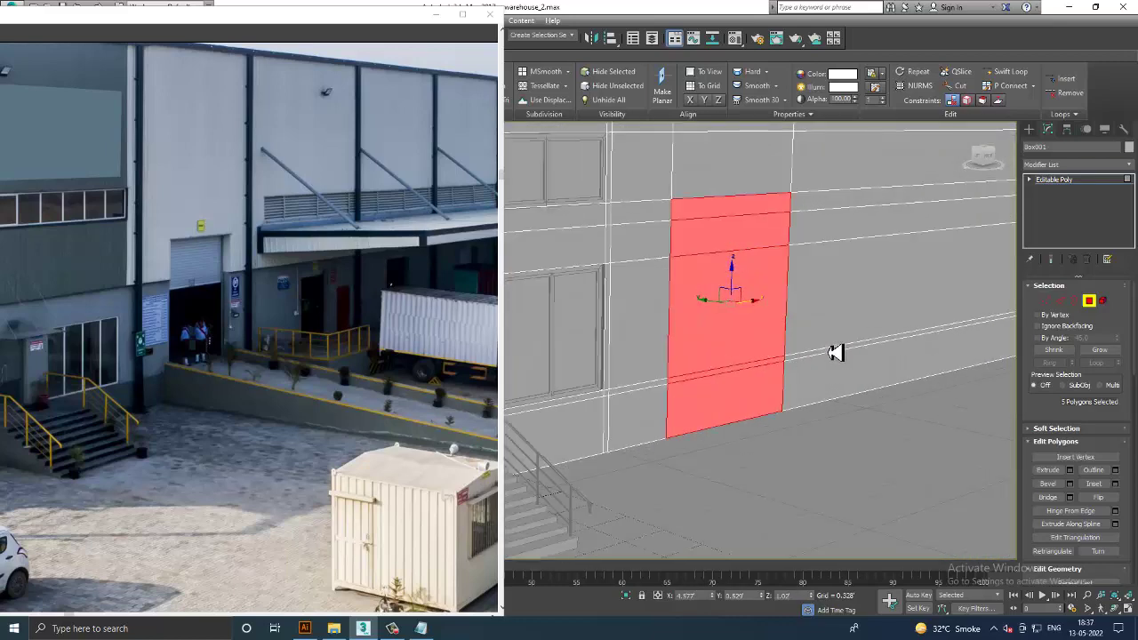
click(1070, 470)
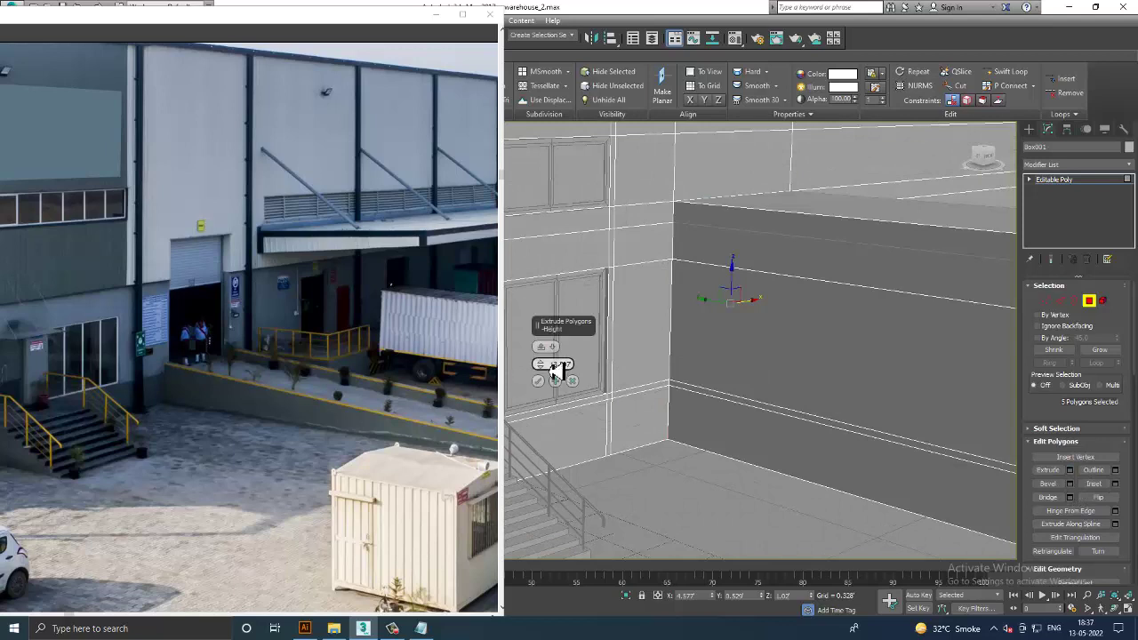
drag(553, 394, 565, 549)
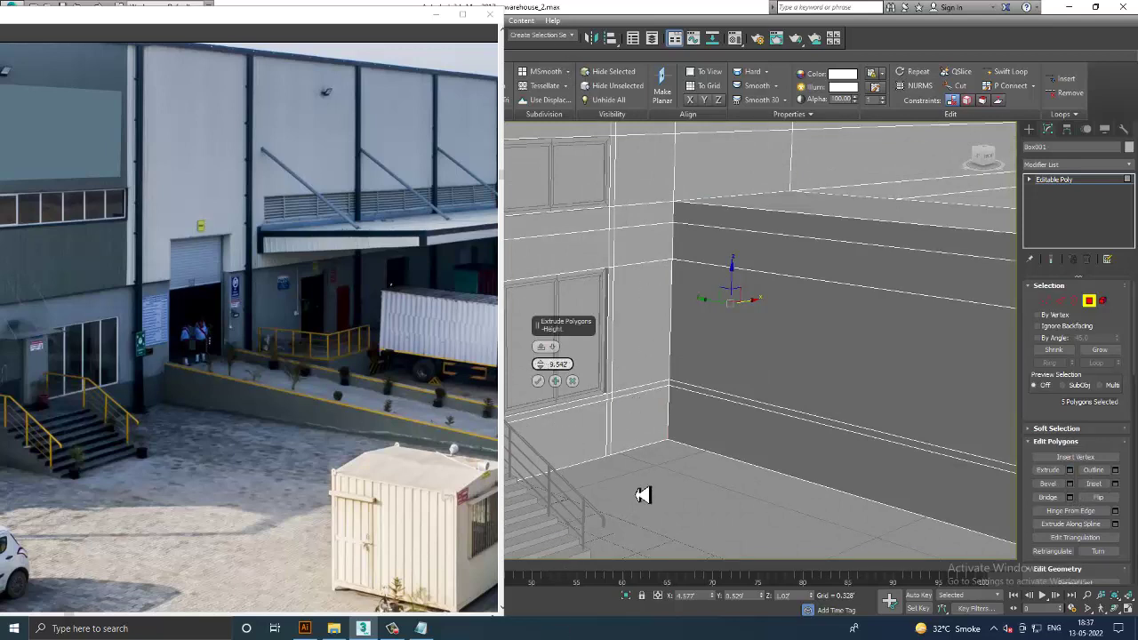
drag(931, 220, 1003, 42)
mouse_move(894, 609)
mouse_down()
mouse_move(855, 279)
mouse_move(774, 239)
mouse_up()
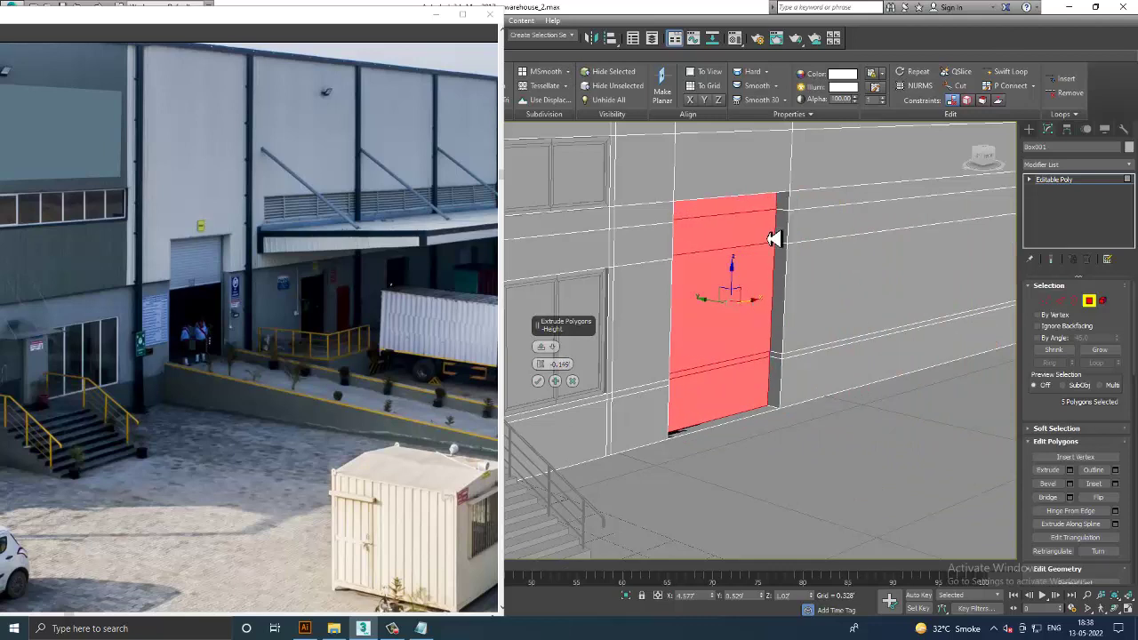
click(572, 382)
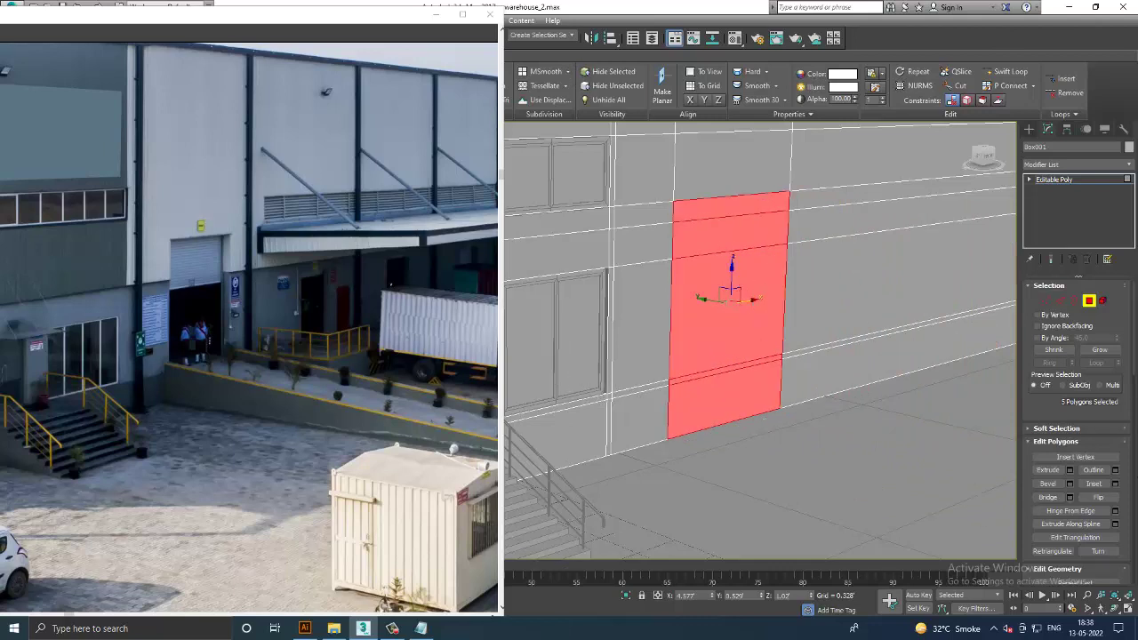
Step: Inset the door faces by 0.033 and extrude them -0.149 into the wall
click(1116, 485)
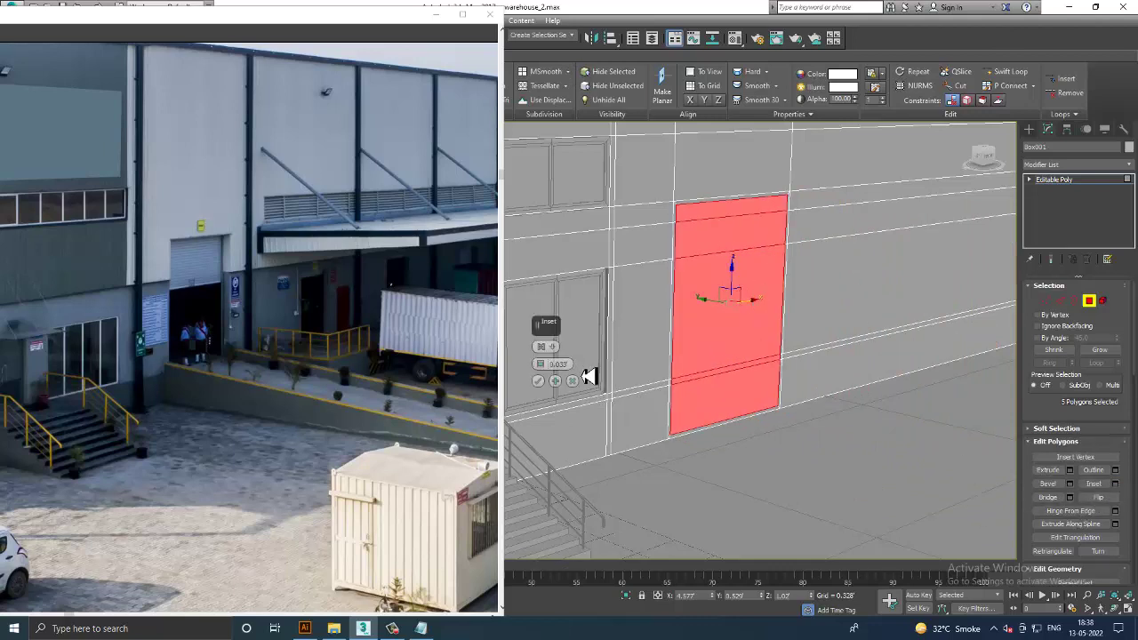
click(538, 381)
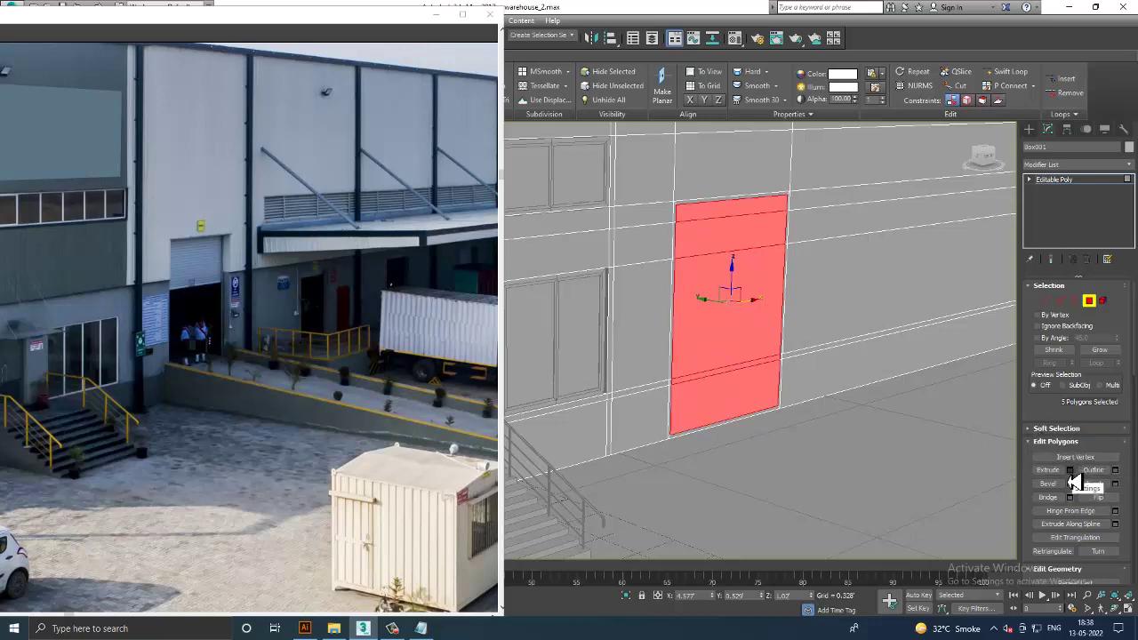
click(1070, 470)
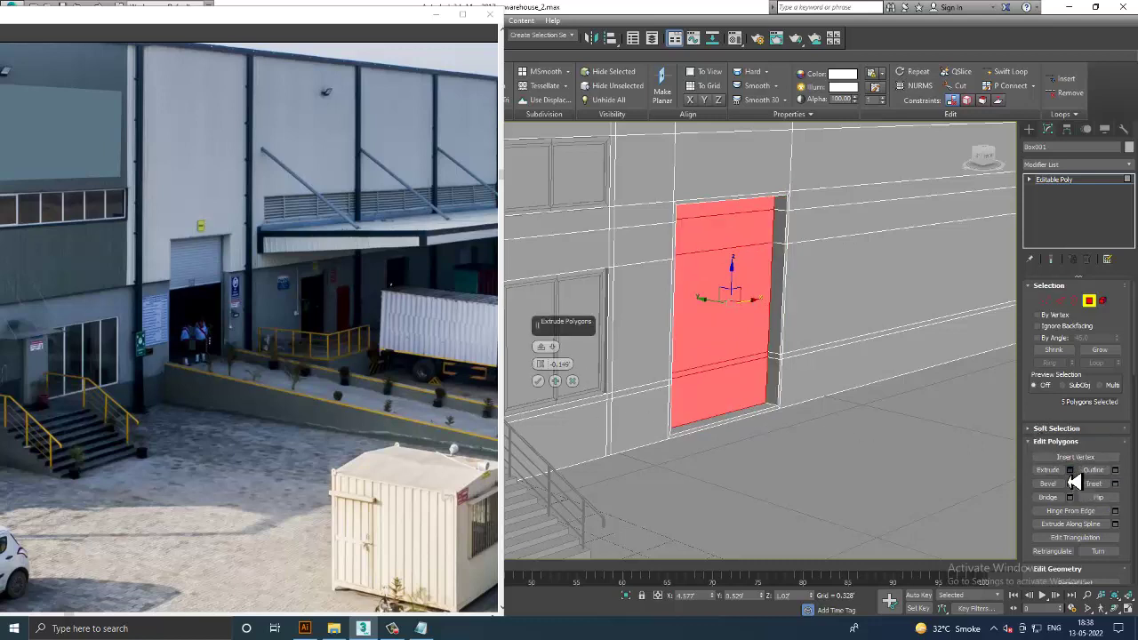
click(538, 381)
alt+middle_drag(538, 381, 856, 357)
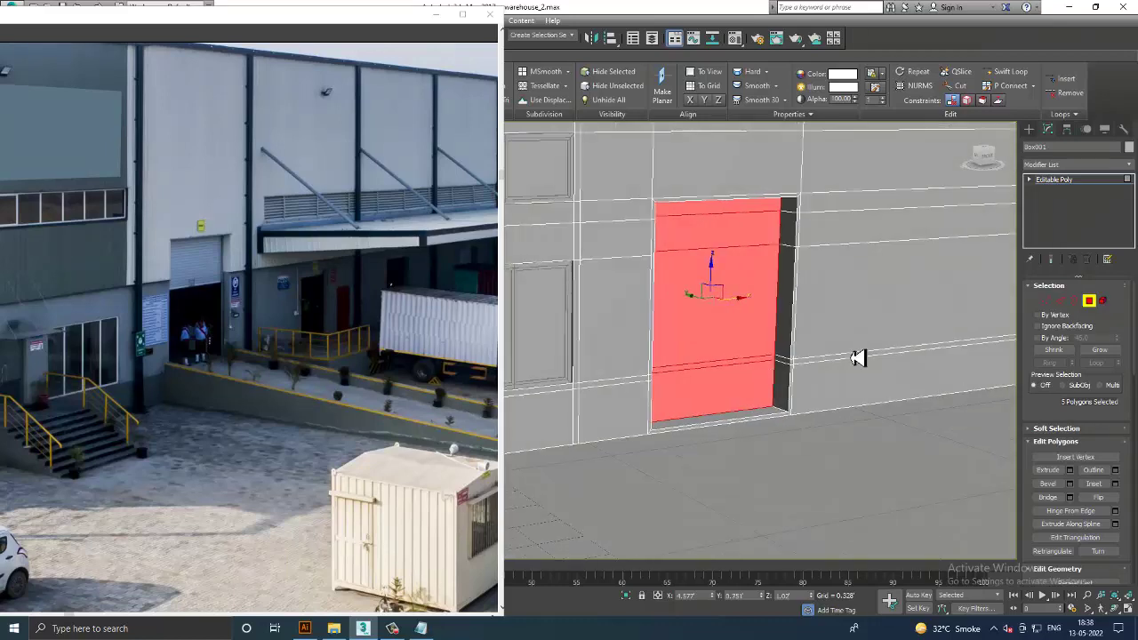
Step: Return to the Editable Poly top level and view the facade and stairs
click(1073, 189)
mouse_move(681, 356)
alt+middle_down()
mouse_move(726, 361)
mouse_move(753, 336)
alt+middle_up()
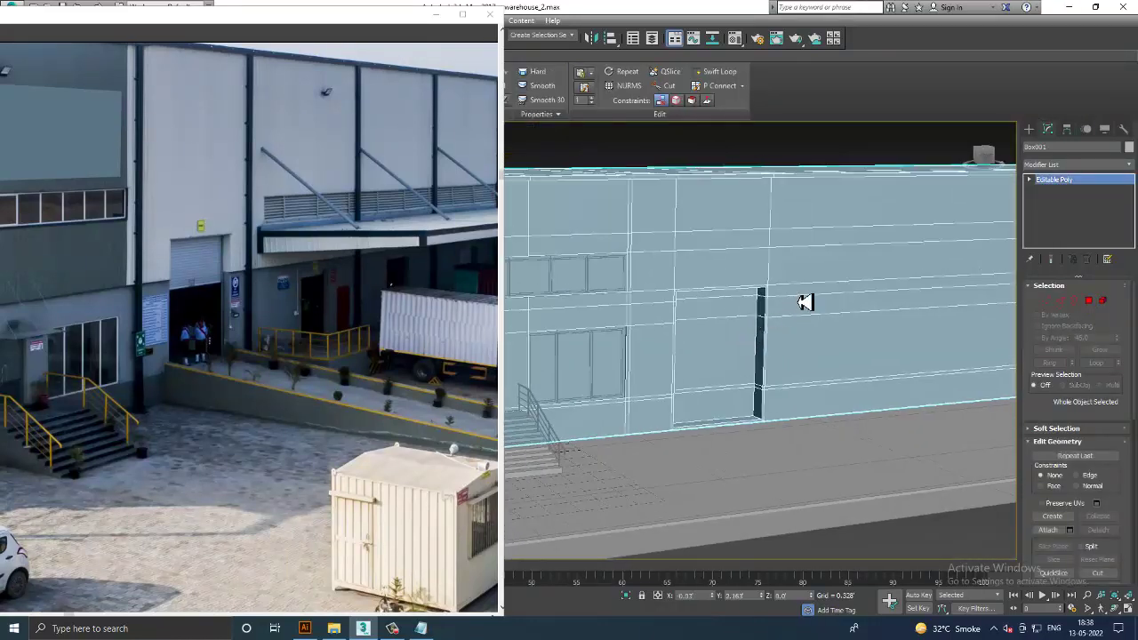
mouse_move(805, 302)
alt+middle_down()
mouse_move(803, 313)
mouse_move(852, 284)
alt+middle_up()
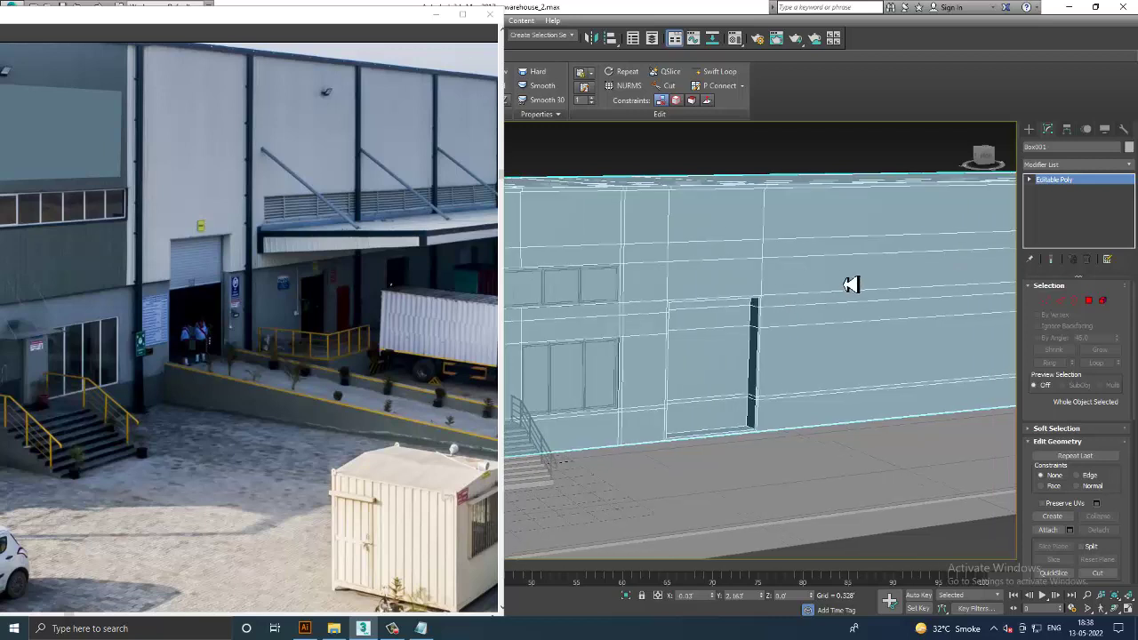
scroll(219, 383, down, 1)
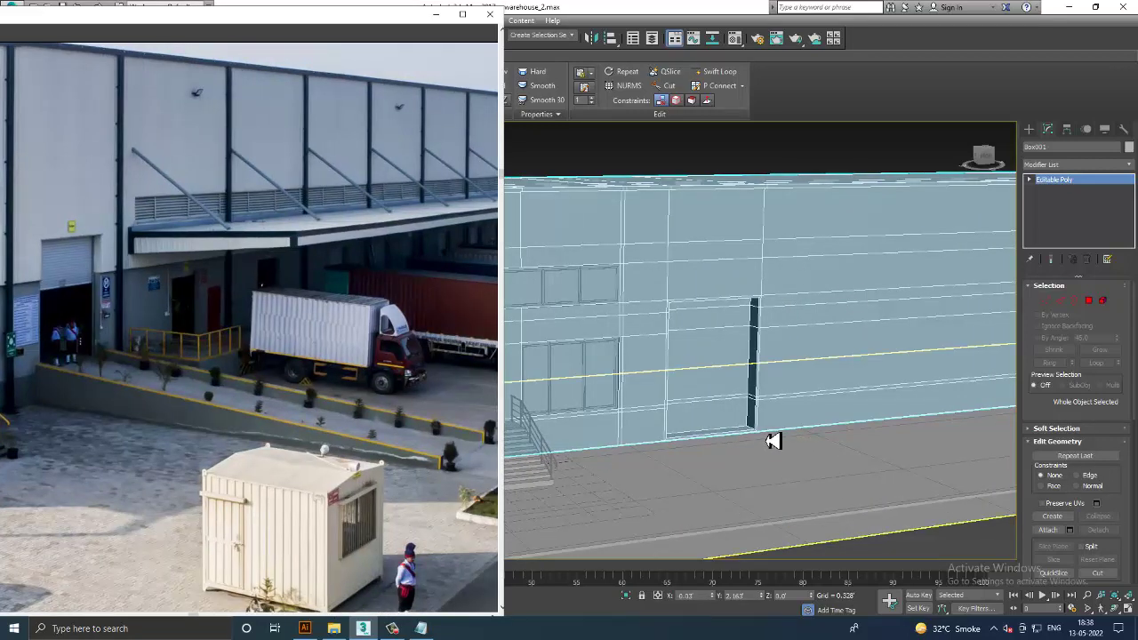
middle_drag(773, 442, 783, 442)
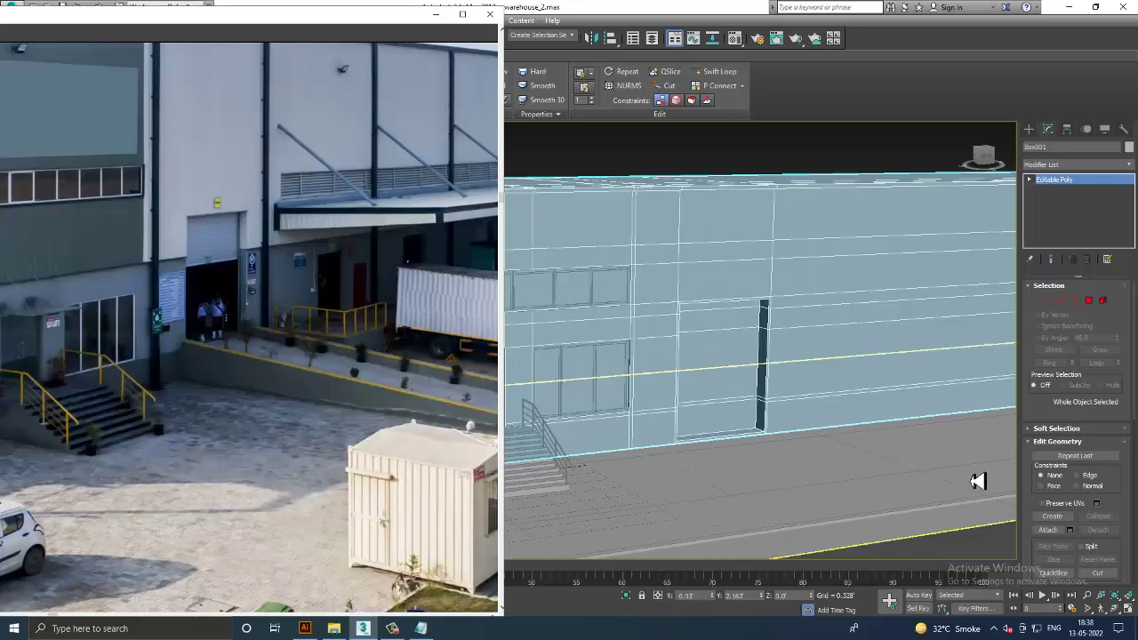
mouse_move(978, 481)
alt+middle_down()
mouse_move(803, 448)
mouse_move(846, 477)
mouse_move(884, 468)
mouse_move(871, 432)
mouse_move(773, 450)
mouse_move(789, 448)
alt+middle_up()
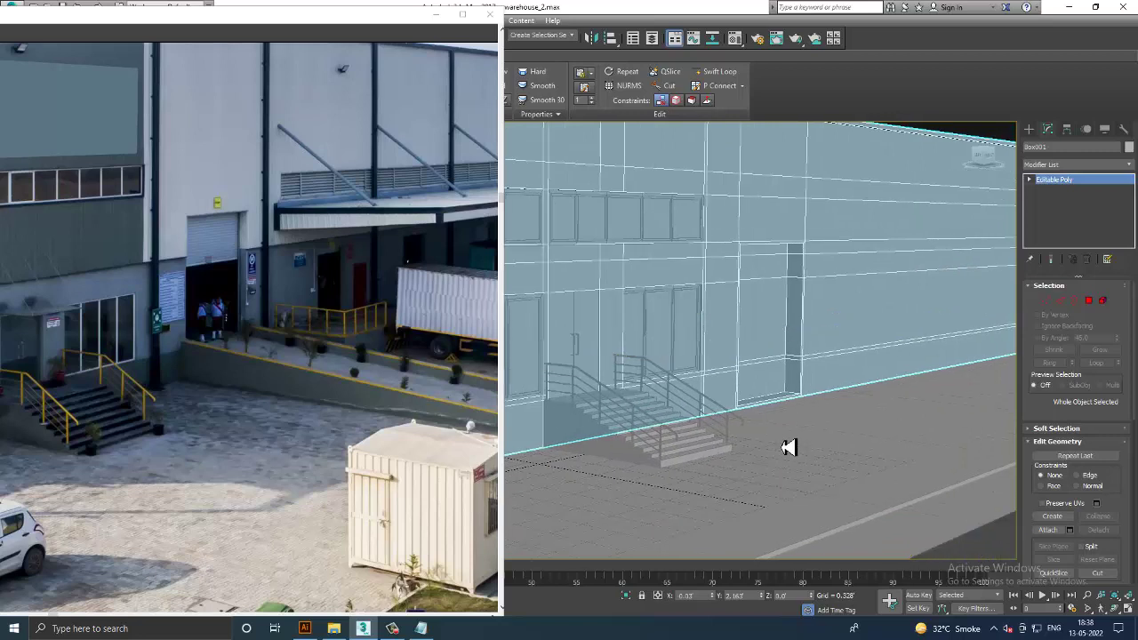
Step: Start a Standard Primitives Box and maximize the Top view for drawing
click(1030, 129)
click(1044, 146)
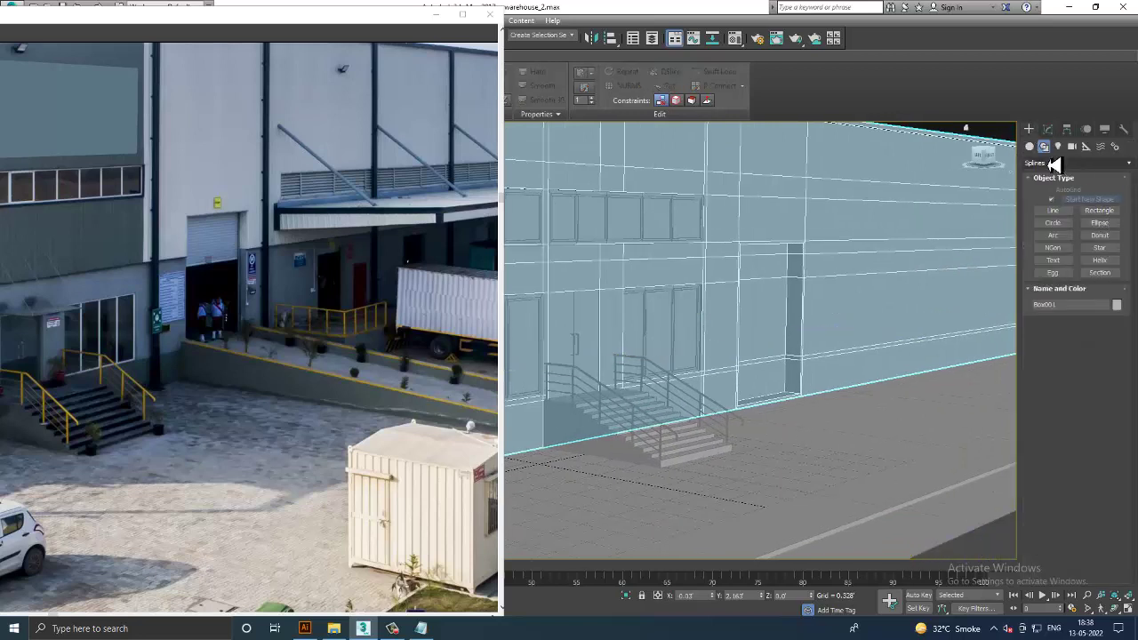
click(1031, 146)
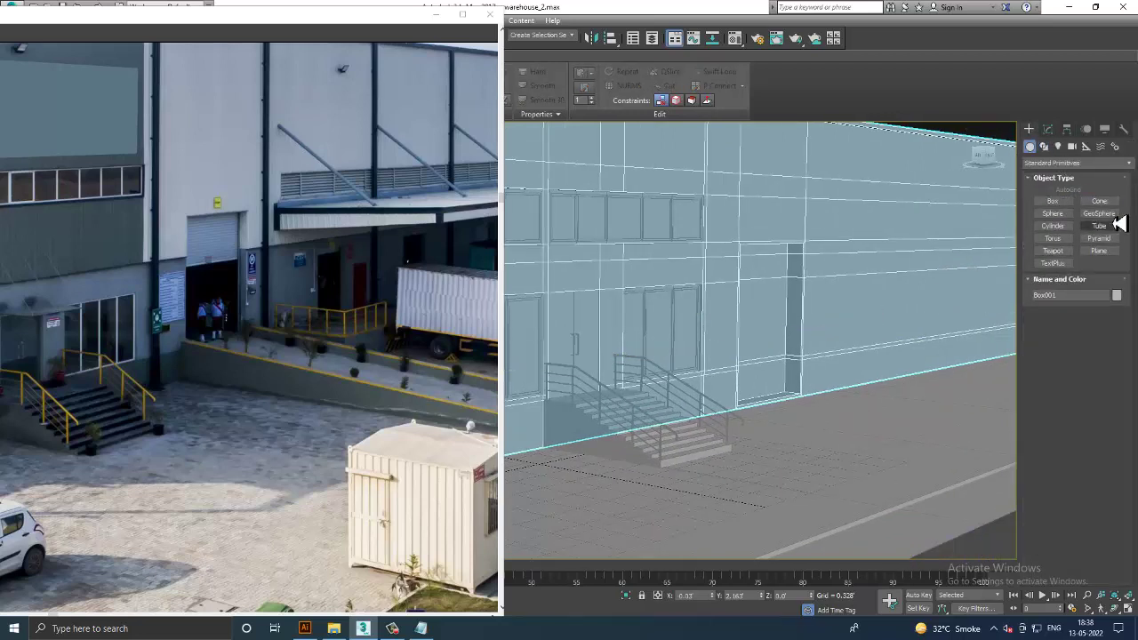
click(1053, 201)
key(alt+w)
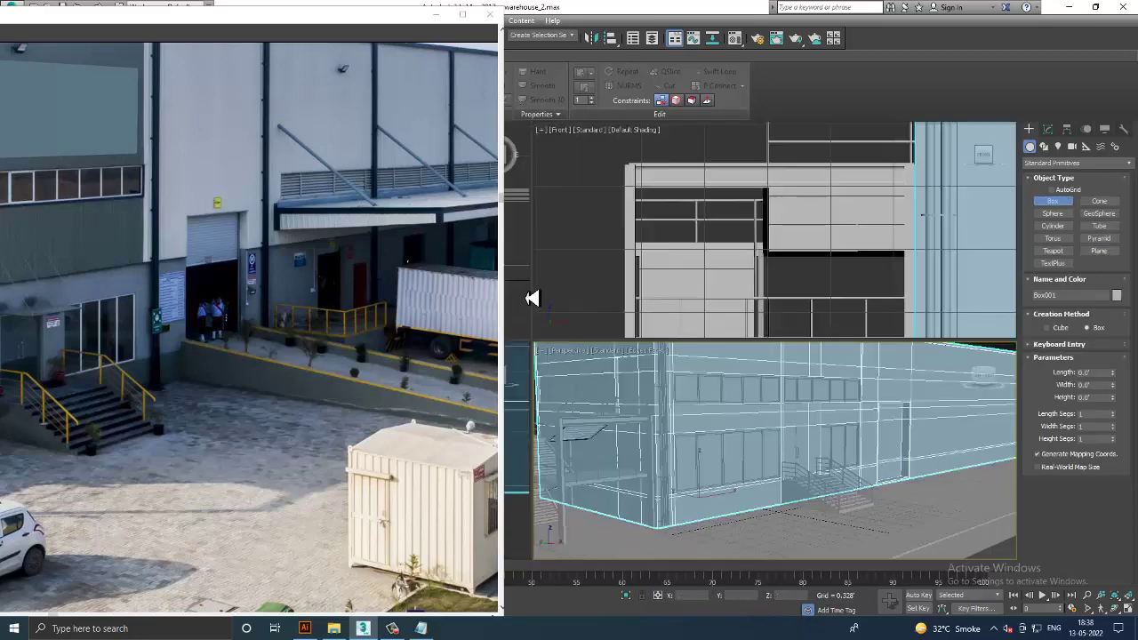
key(alt+w)
scroll(676, 312, up, 3)
scroll(681, 338, up, 2)
scroll(803, 309, up, 3)
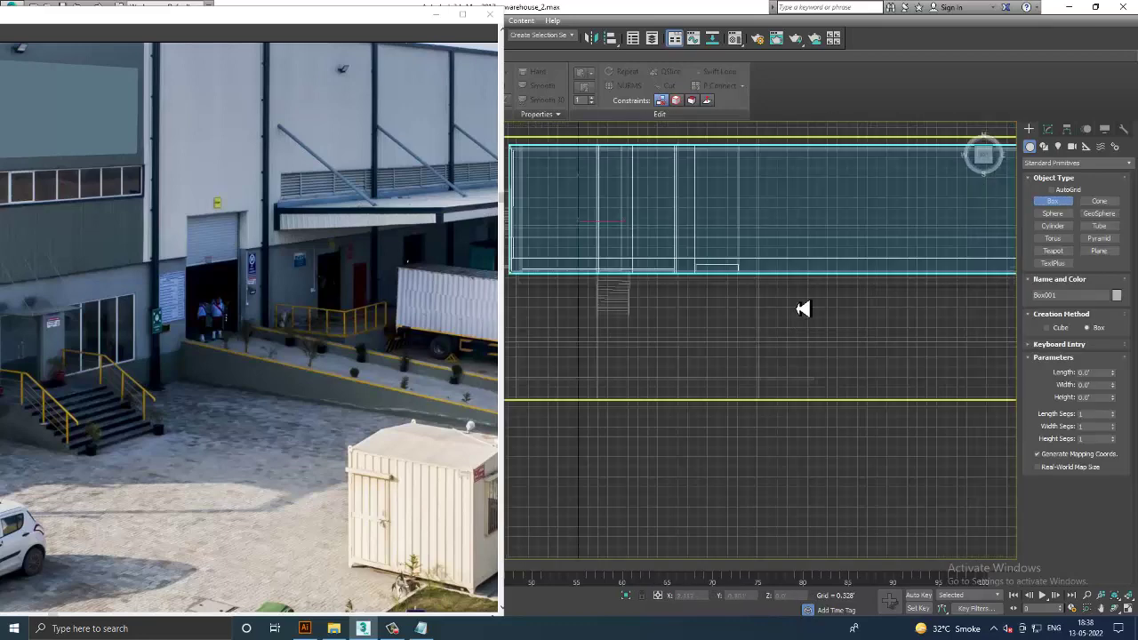
scroll(721, 336, up, 2)
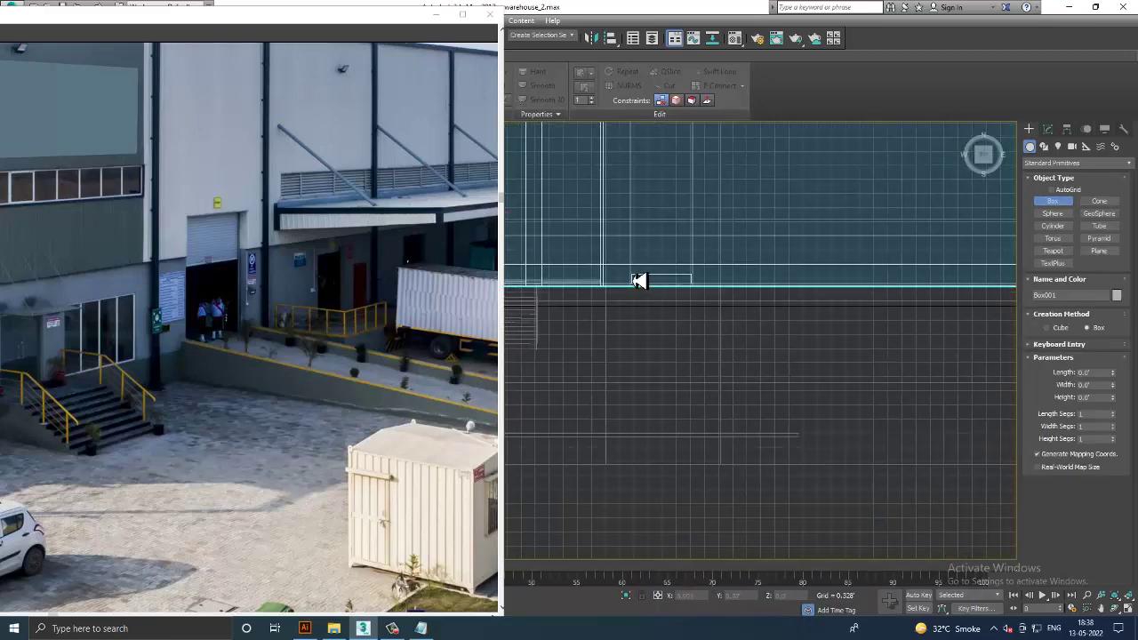
Step: Draw the slab Box051, 4.798' × 1.167', along the wall beside the staircase
drag(635, 278, 699, 480)
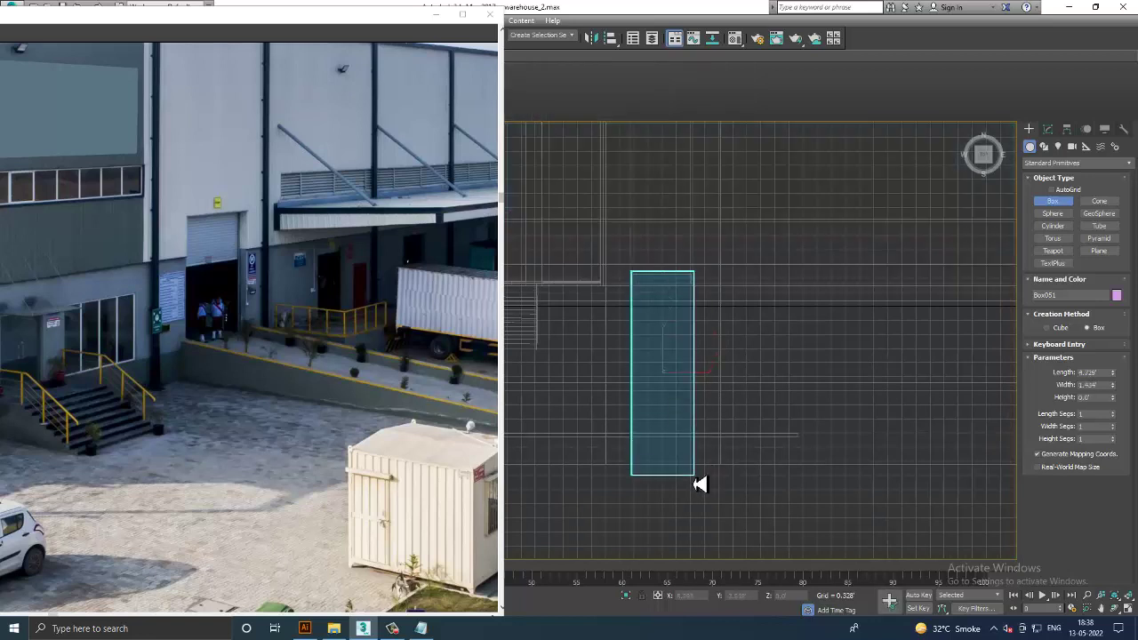
drag(699, 485, 696, 487)
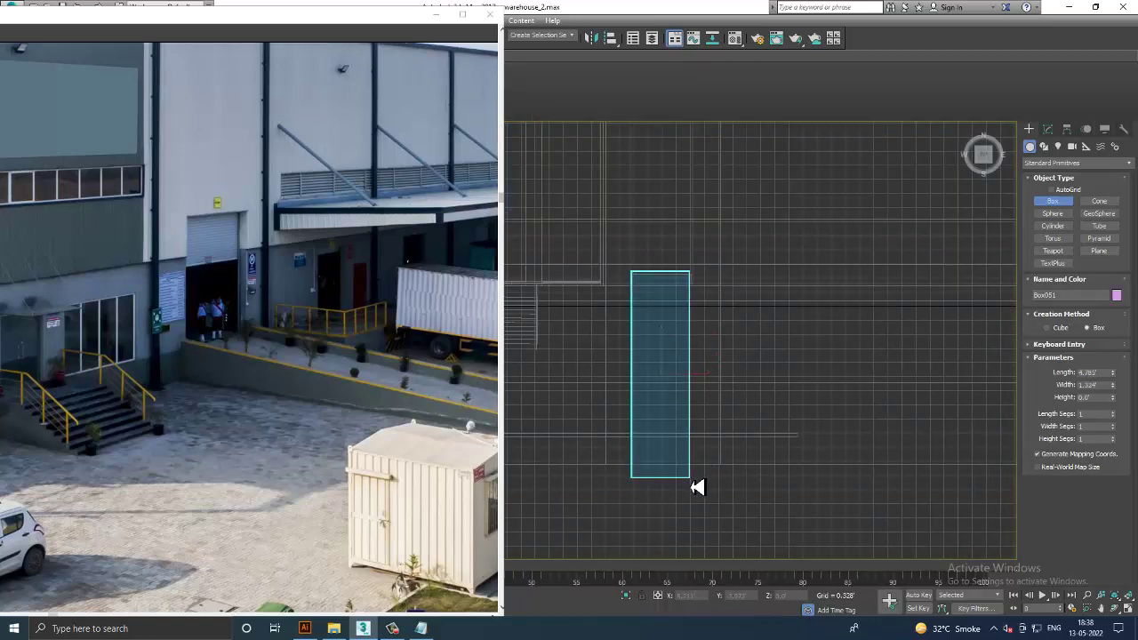
right_click(737, 483)
key(alt+w)
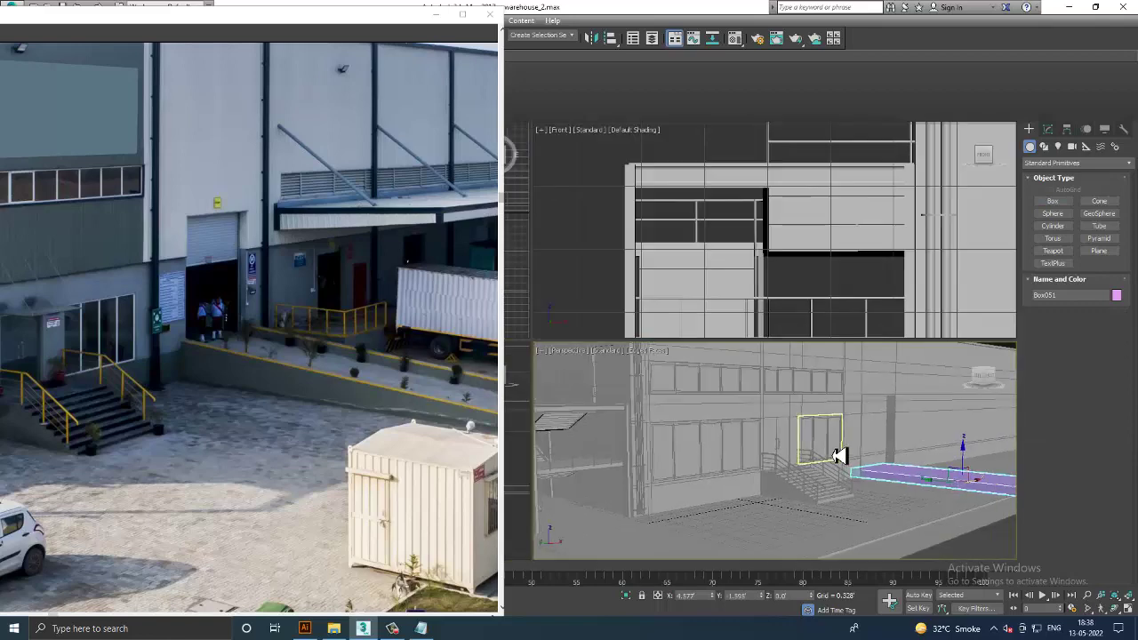
right_click(839, 457)
key(alt+w)
alt+middle_drag(803, 441, 1095, 98)
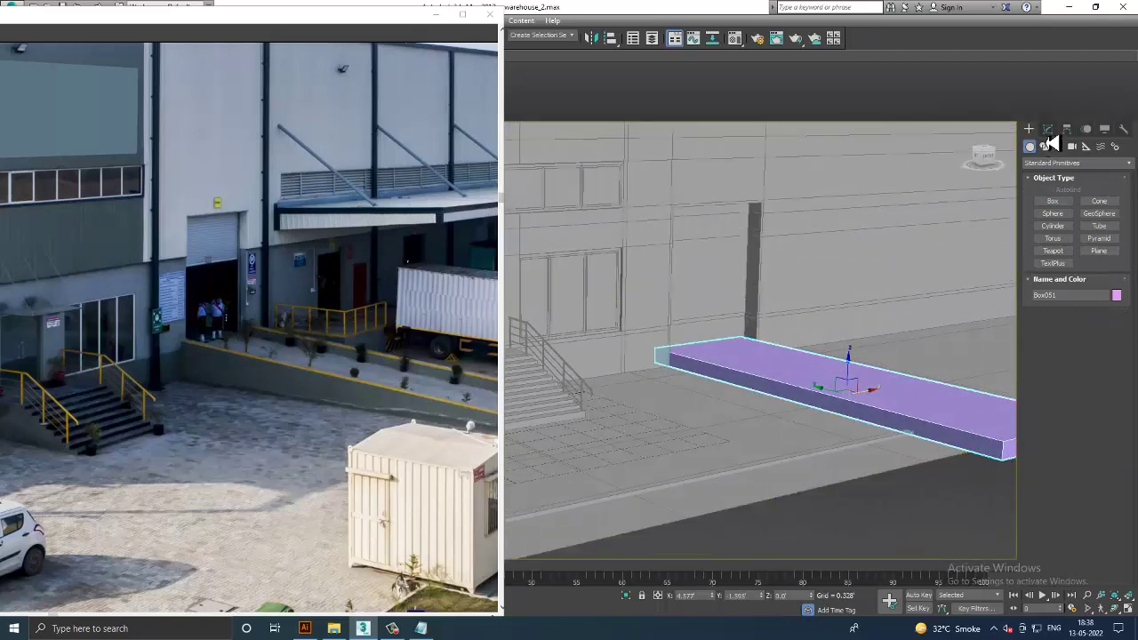
Step: Raise Box051's Height to 0.317' and bring up its conversion menu
click(1049, 130)
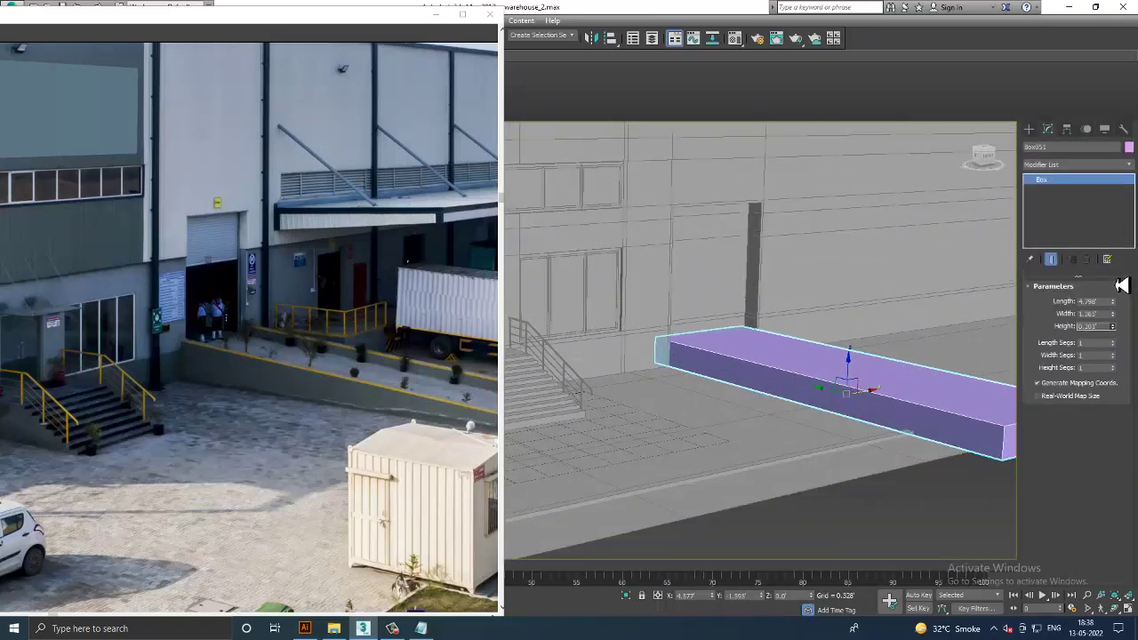
drag(1117, 331, 1118, 279)
scroll(916, 410, up, 2)
scroll(916, 410, up, 2)
right_click(806, 322)
mouse_move(827, 439)
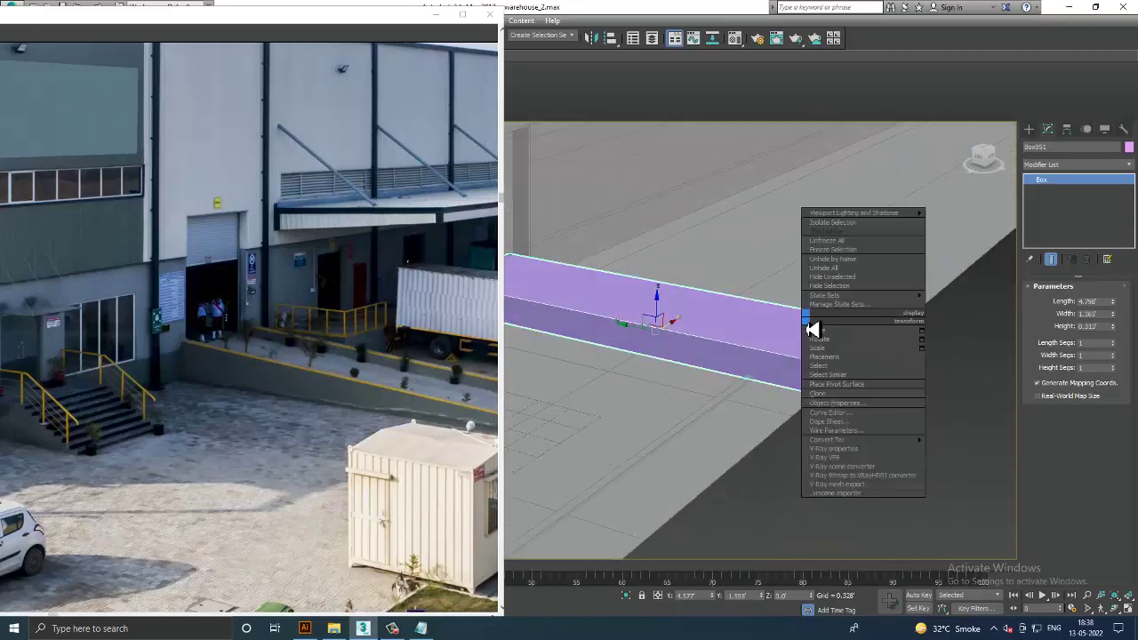
Step: Convert the slab to Editable Poly and pull its four end vertices in to shorten it
click(969, 449)
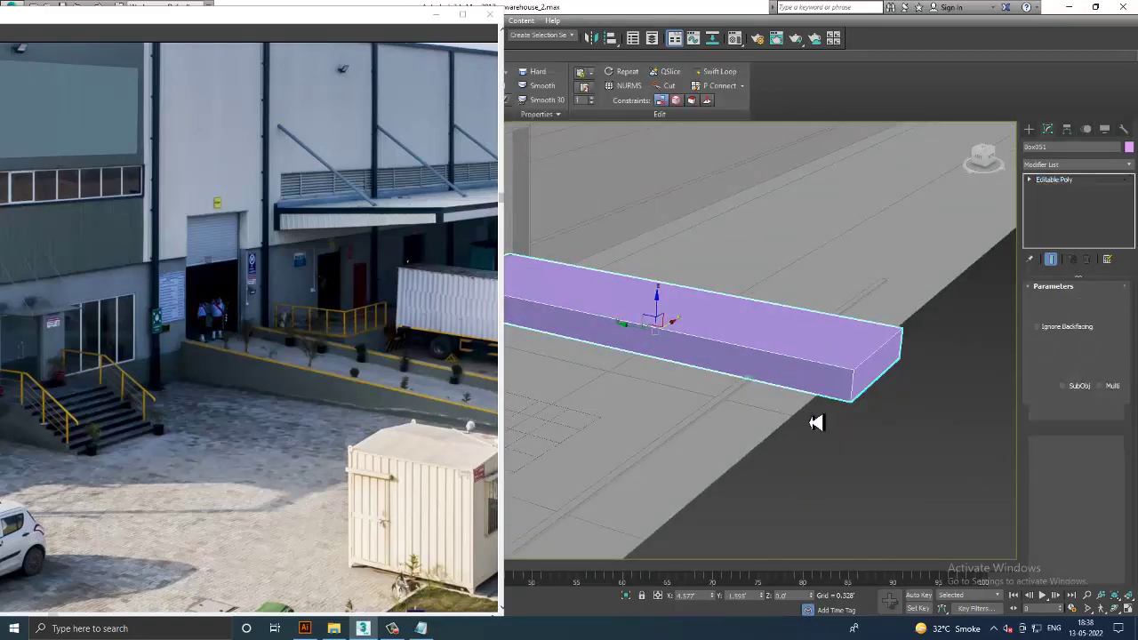
key(1)
drag(1004, 216, 799, 457)
drag(861, 373, 812, 364)
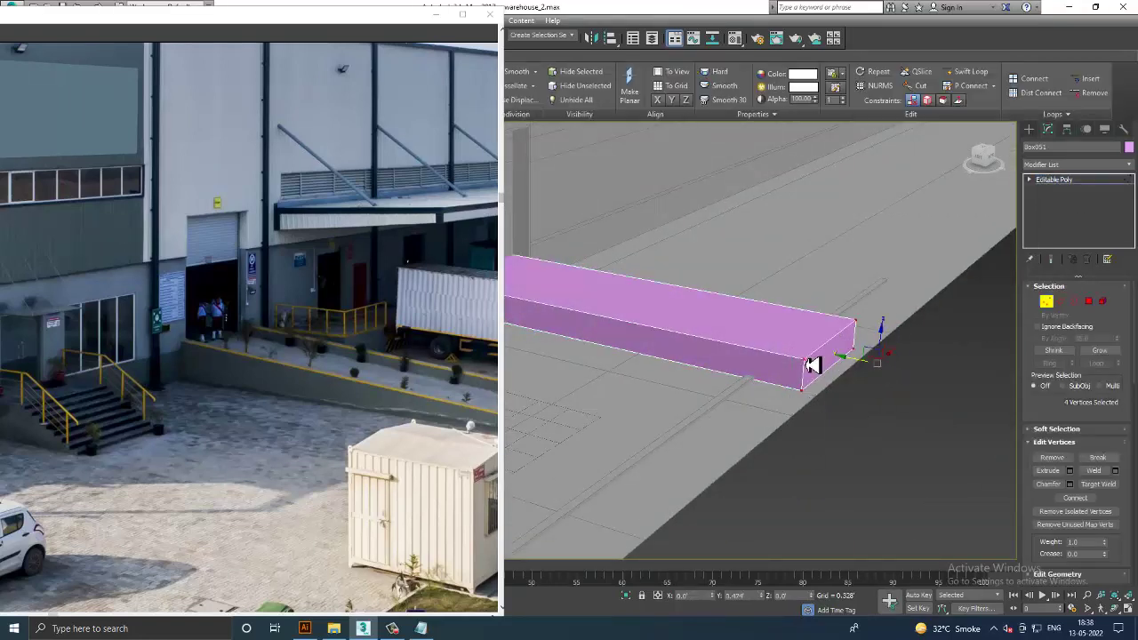
alt+middle_drag(805, 360, 1088, 294)
Step: Lower the slab's end top edge and raise the far edges to form a slope
click(1062, 303)
click(843, 324)
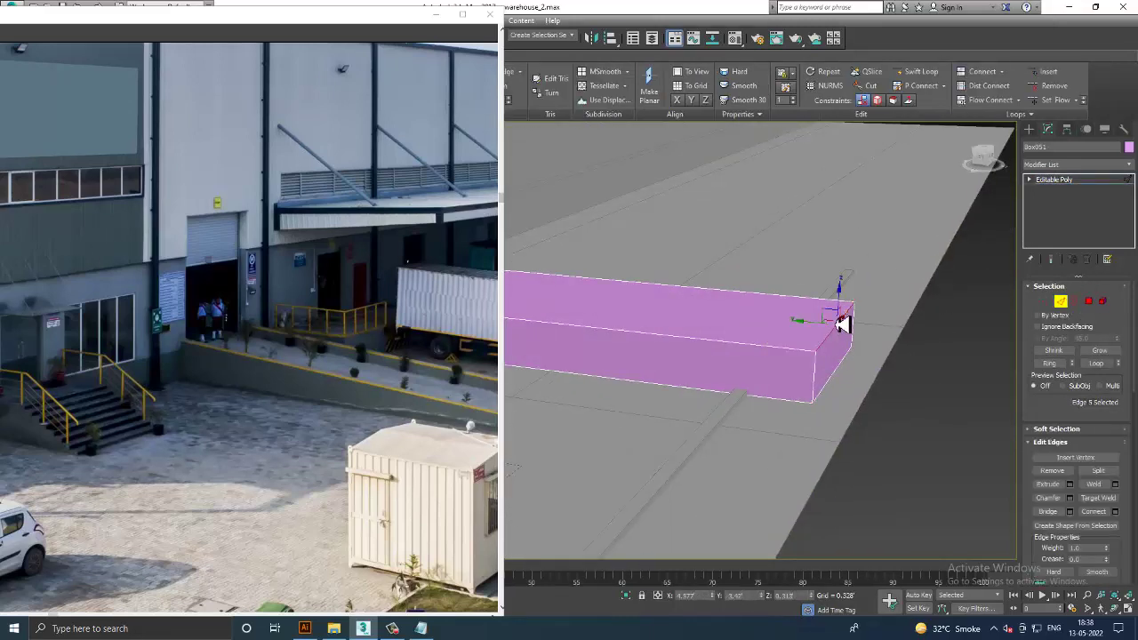
drag(843, 304, 860, 355)
mouse_move(856, 351)
alt+middle_down()
mouse_move(749, 338)
mouse_move(856, 351)
mouse_move(705, 360)
mouse_move(770, 350)
mouse_move(759, 340)
mouse_move(861, 352)
mouse_move(762, 358)
alt+middle_up()
key(F3)
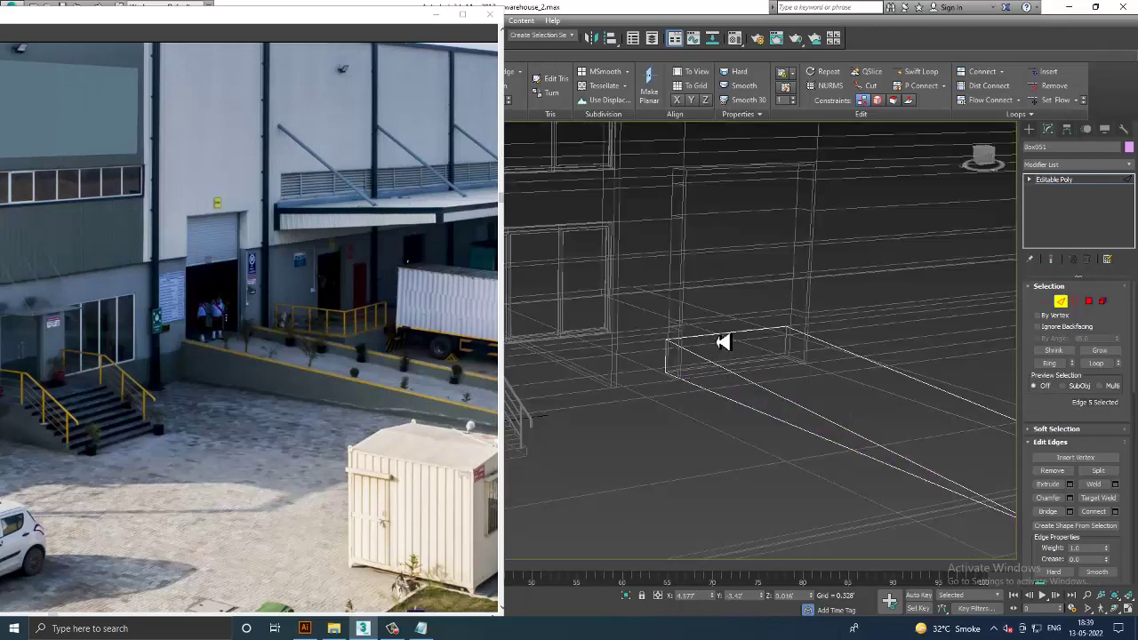
key(2)
key(2)
key(2)
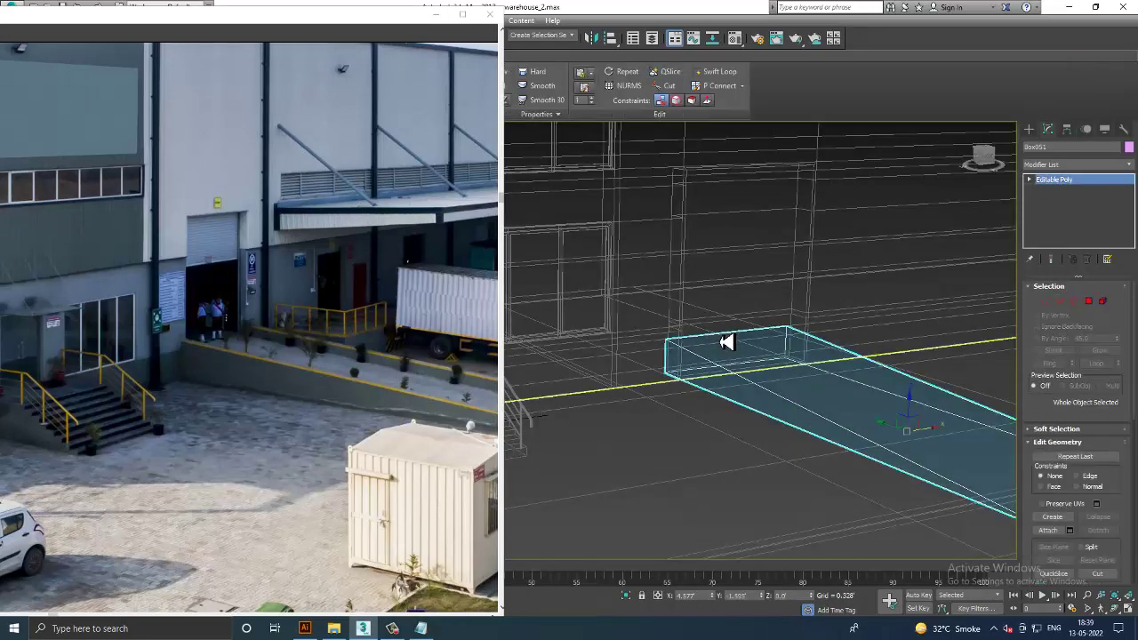
key(2)
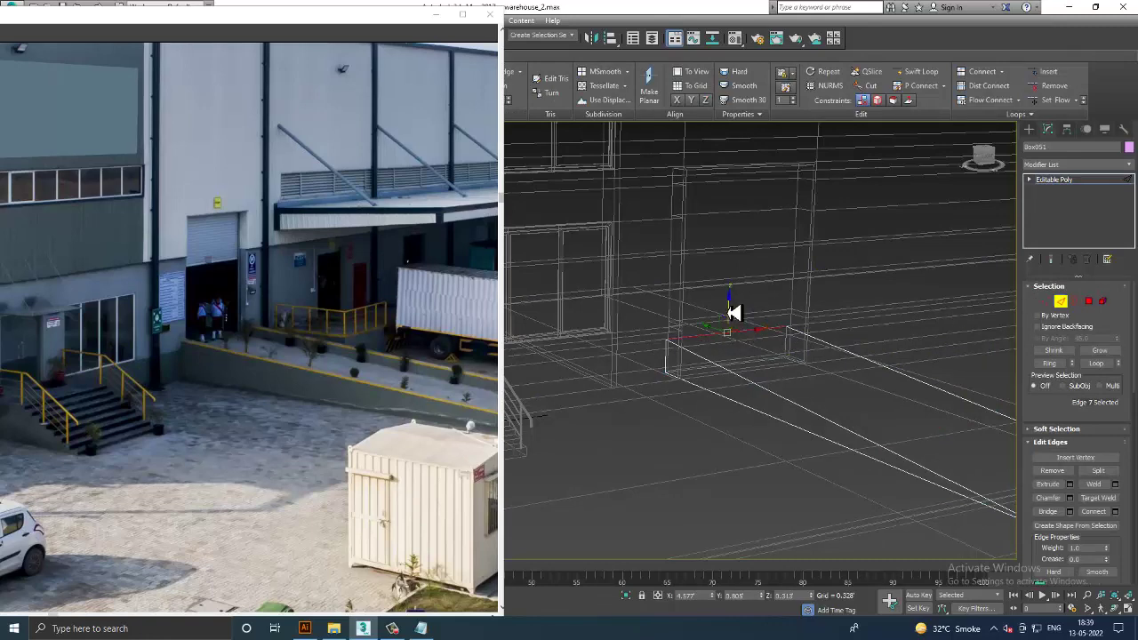
drag(732, 311, 733, 303)
key(F3)
click(1079, 179)
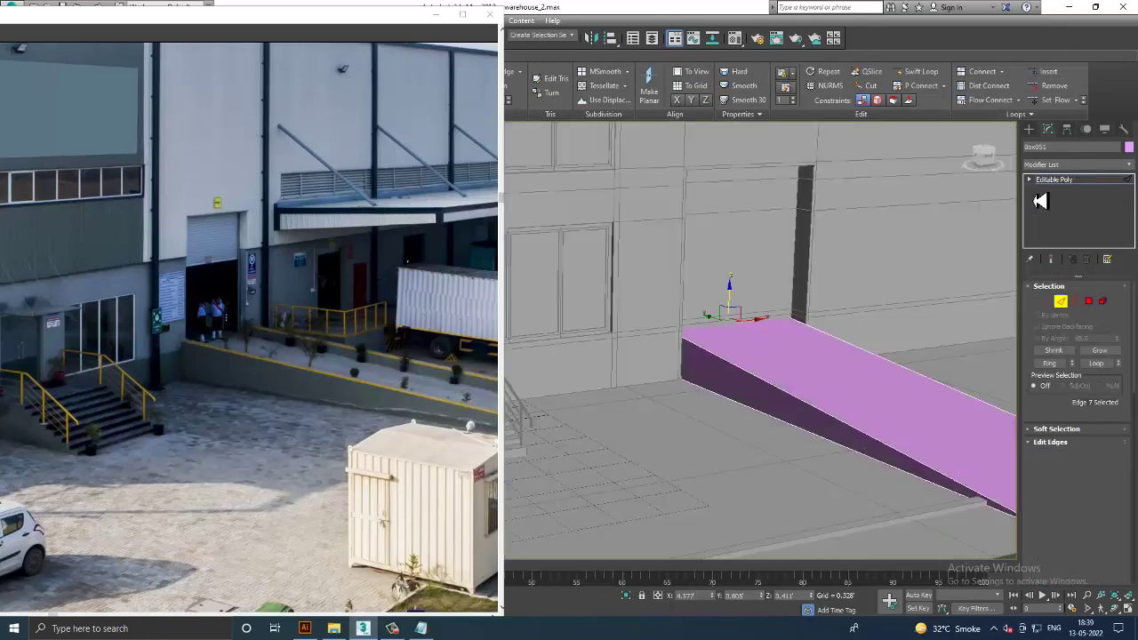
Step: Try Swift Loop on the ramp from front and side views, then exit it
click(707, 75)
alt+middle_drag(808, 376, 725, 419)
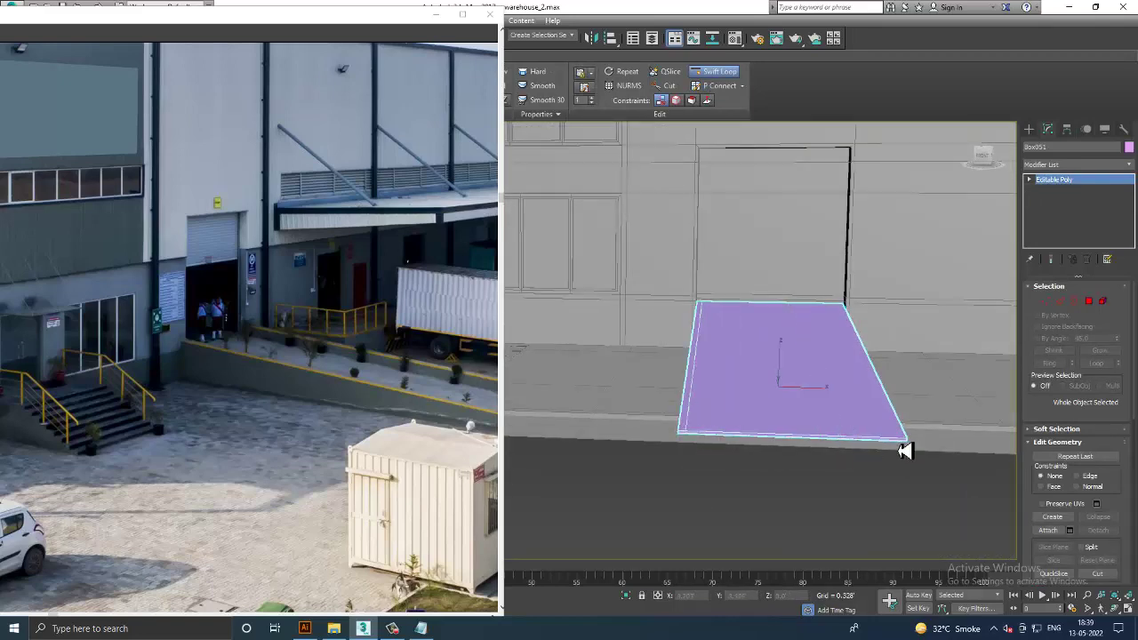
alt+middle_drag(905, 445, 917, 439)
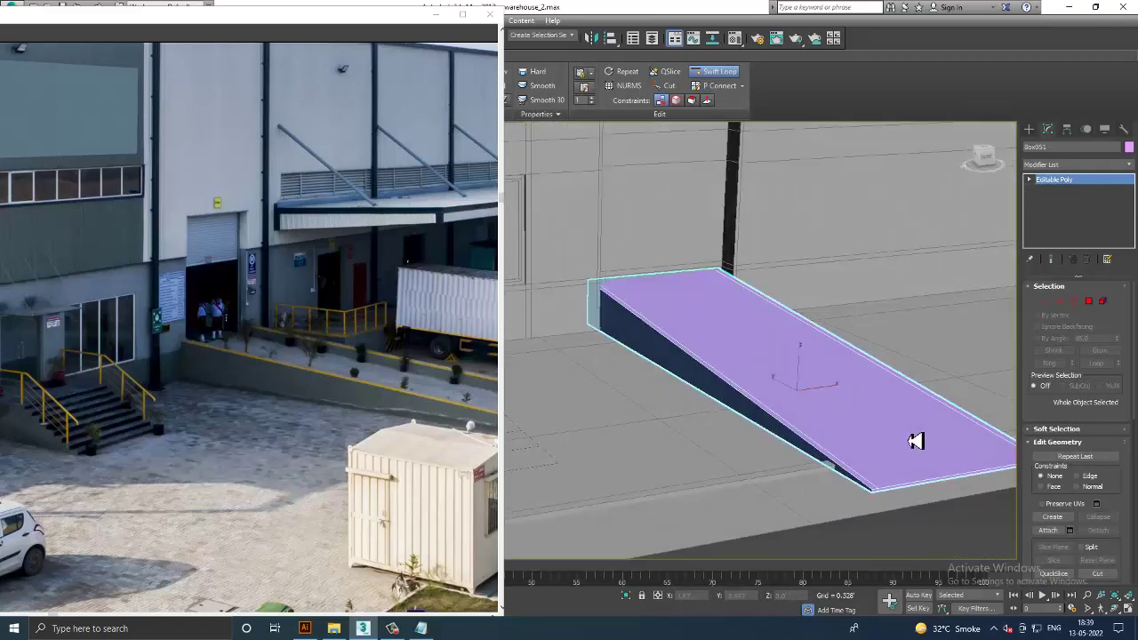
right_click(795, 355)
Step: Select the ramp's two long side strips and extrude them 0.095' upward as curbs
key(4)
click(726, 381)
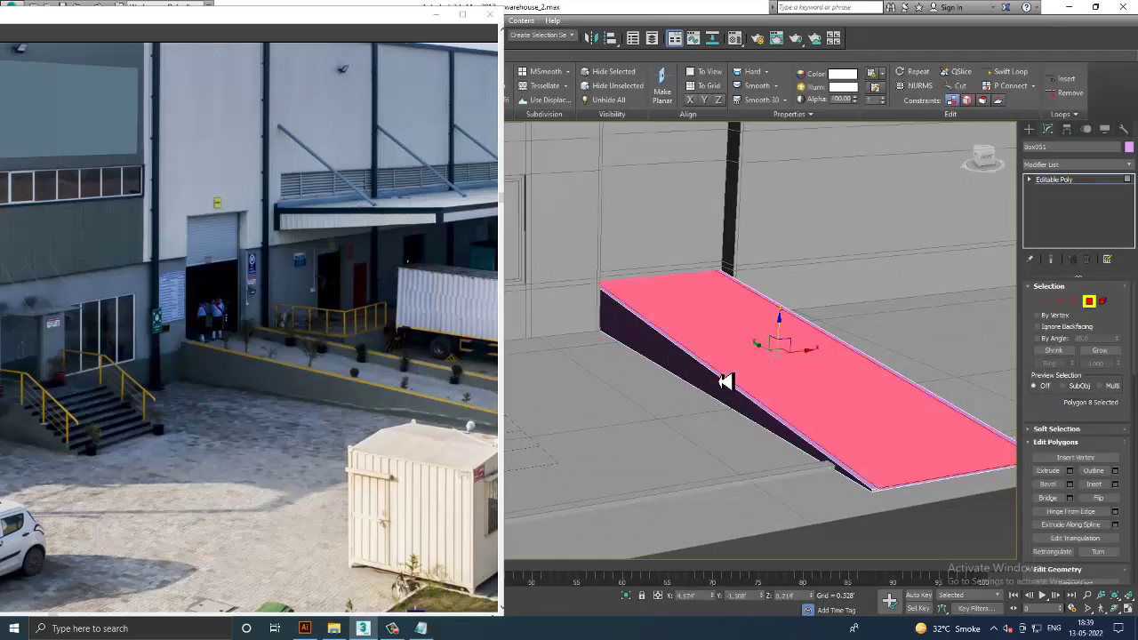
click(760, 400)
scroll(777, 401, up, 2)
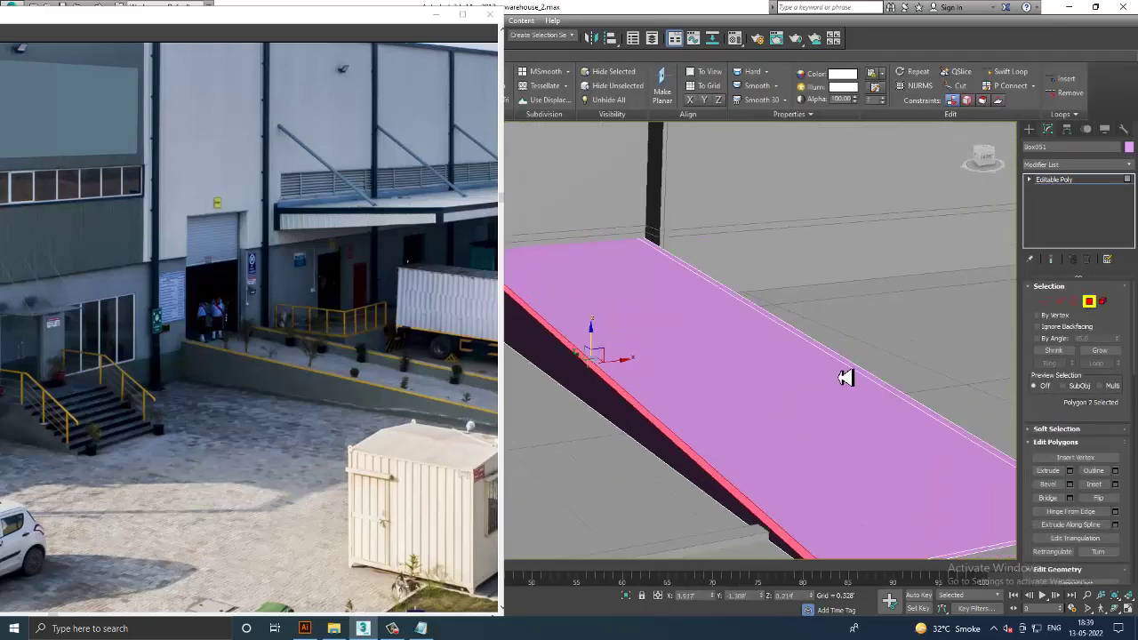
ctrl+click(849, 368)
click(1070, 472)
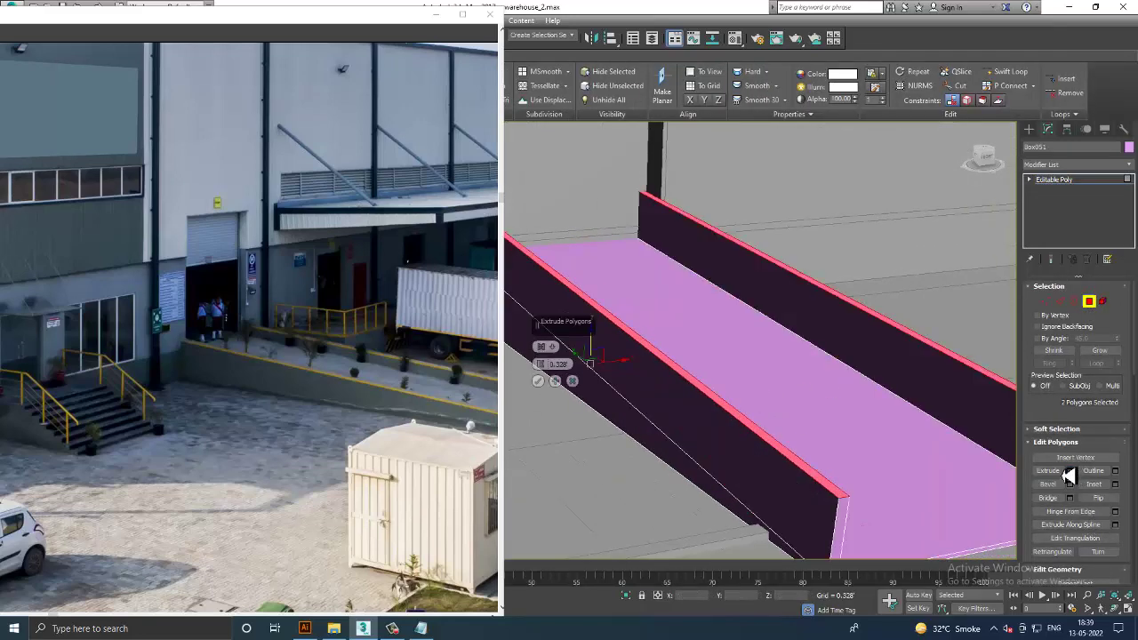
drag(547, 375, 565, 422)
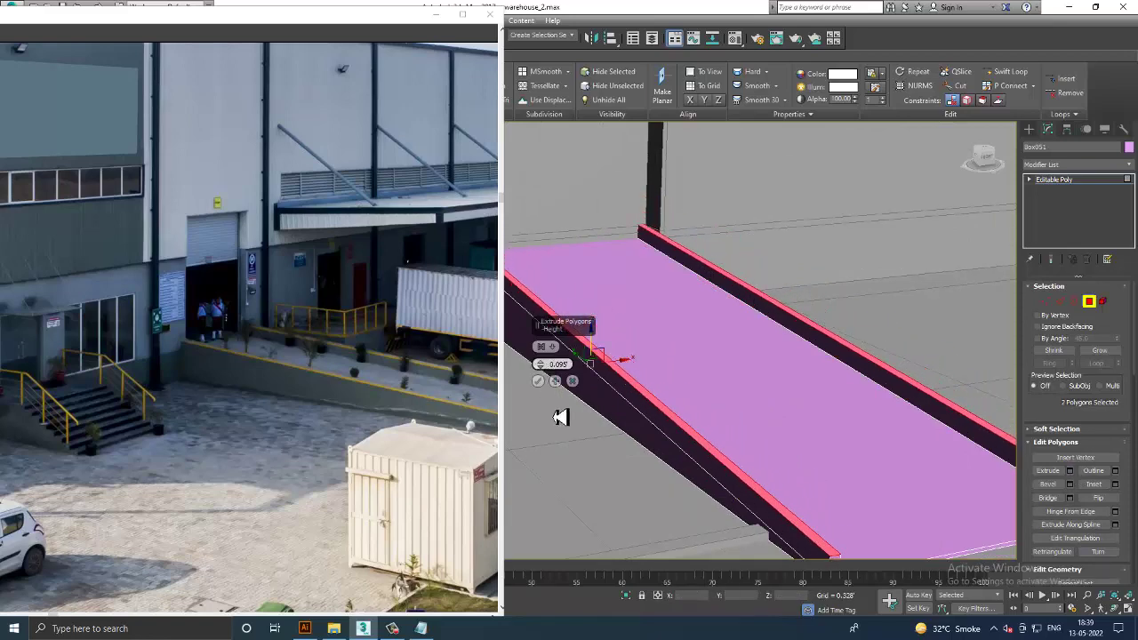
click(538, 381)
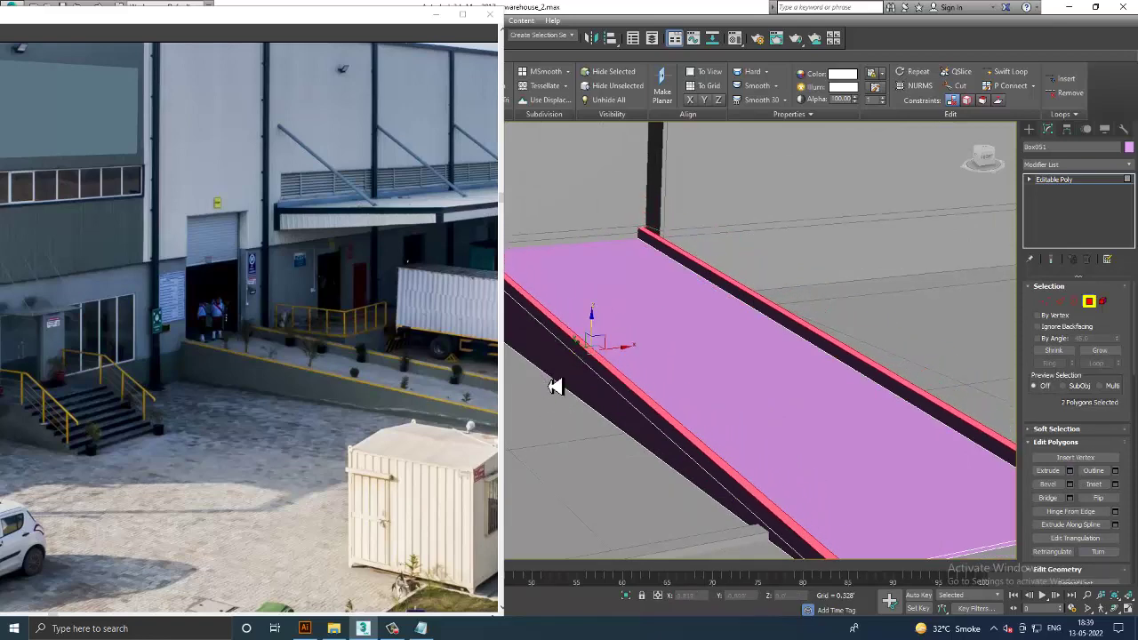
scroll(742, 381, down, 4)
alt+middle_drag(800, 402, 800, 394)
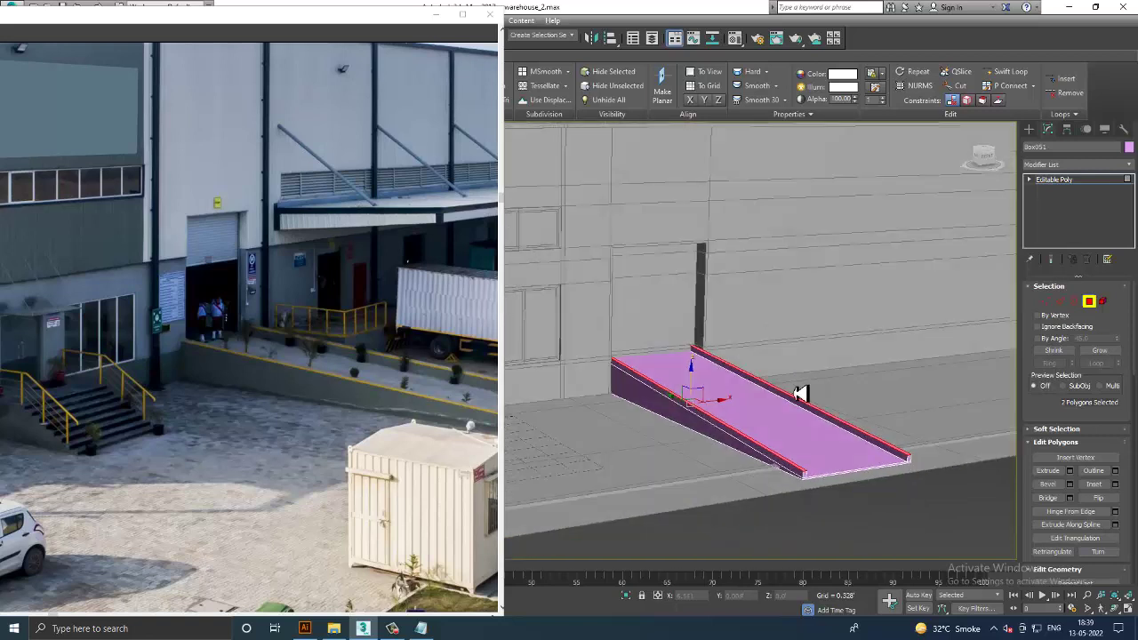
click(1032, 131)
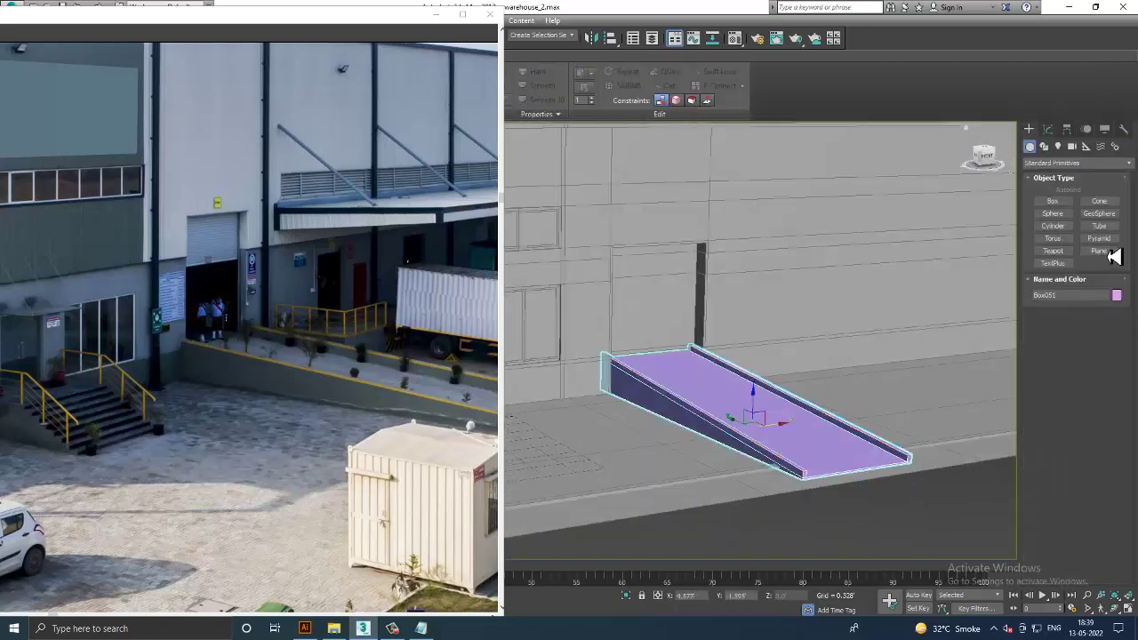
Step: Draw a new box in the front view on the wall above the ramp
click(1053, 201)
key(alt+w)
key(alt+w)
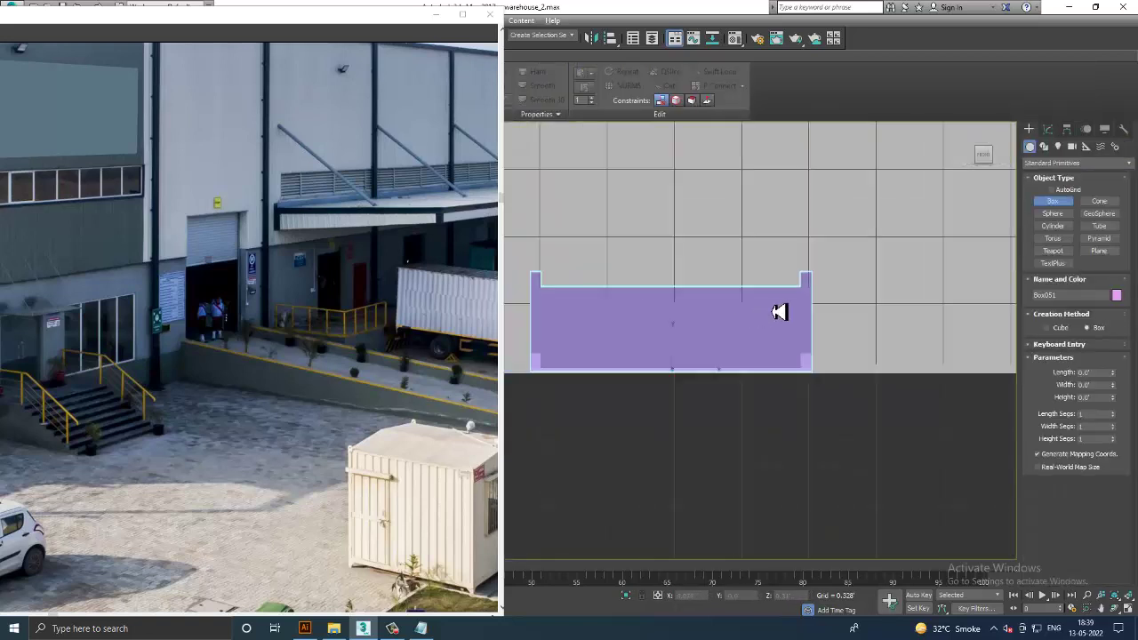
scroll(780, 311, down, 2)
scroll(759, 316, down, 2)
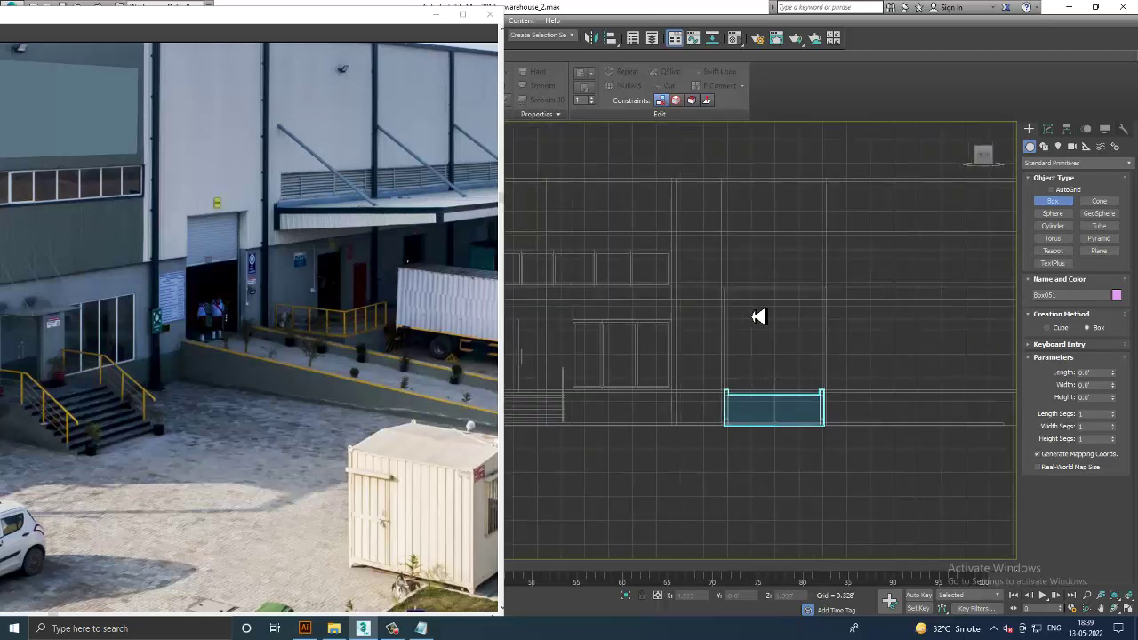
scroll(759, 317, up, 2)
drag(727, 295, 867, 353)
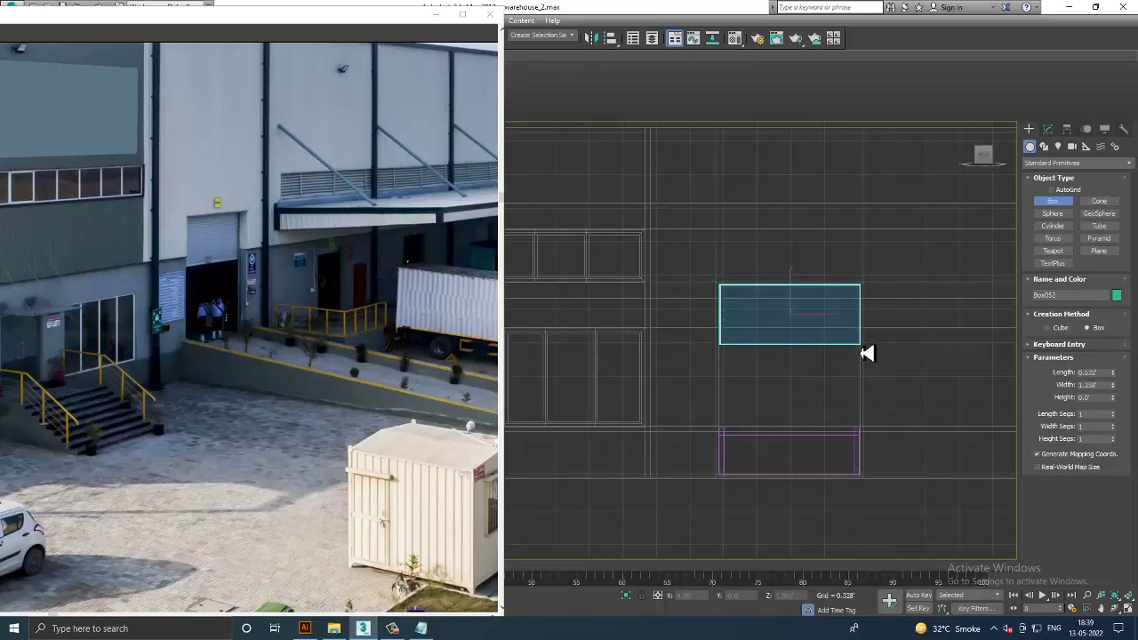
click(867, 350)
right_click(867, 349)
key(alt+w)
right_click(895, 427)
key(alt+w)
scroll(808, 382, down, 3)
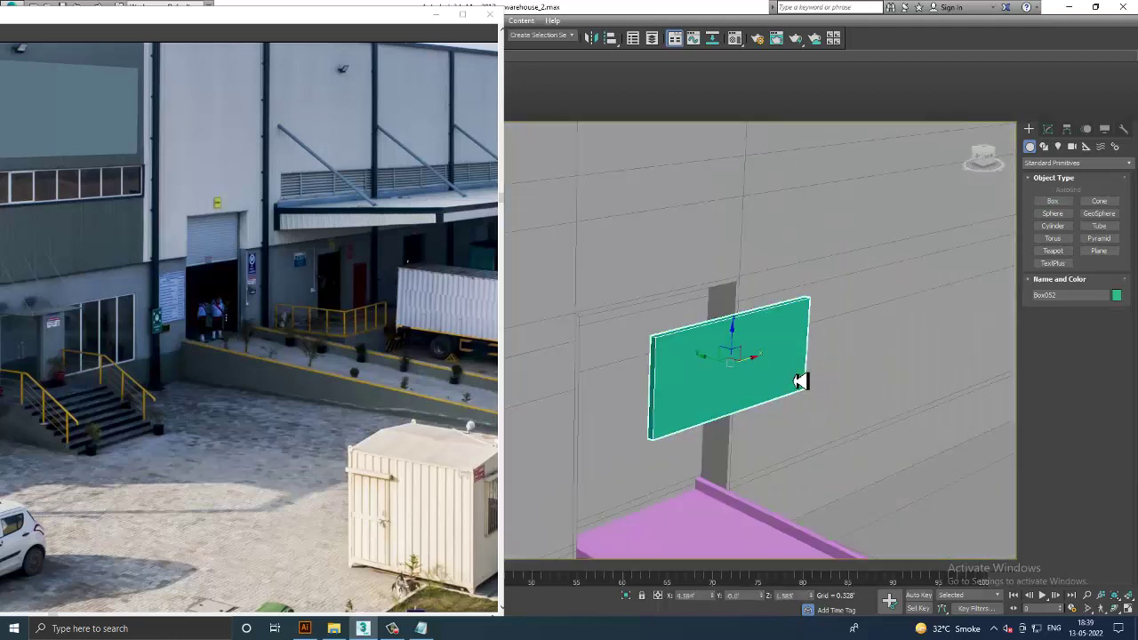
Step: Reduce the new Box052 panel's height to about 0.018' so it is thin
click(1054, 129)
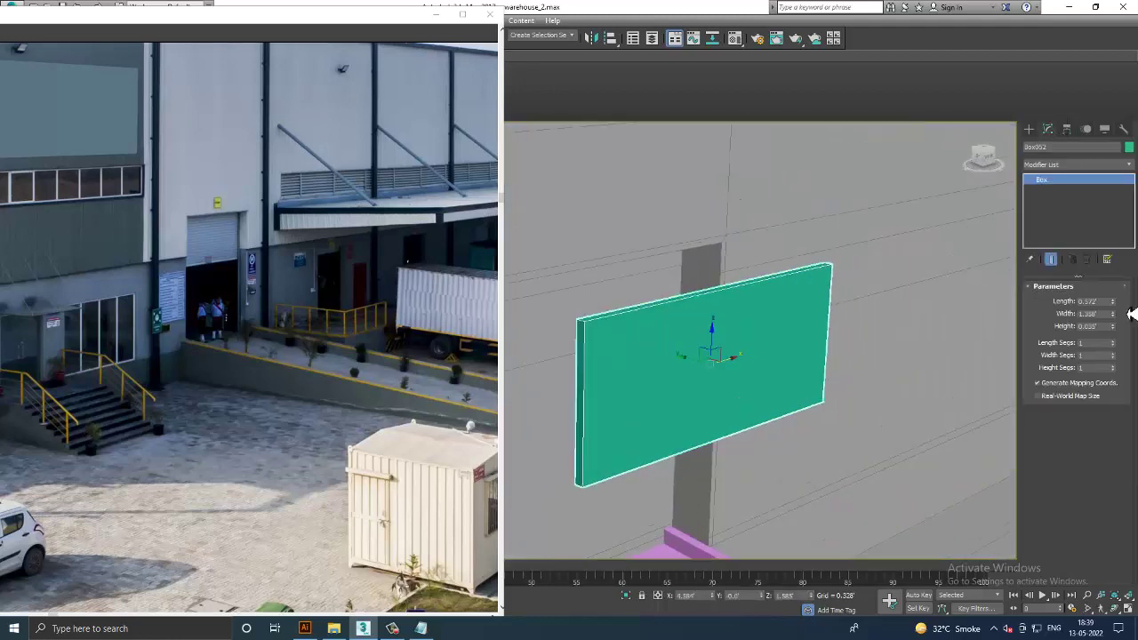
drag(1123, 335, 1132, 364)
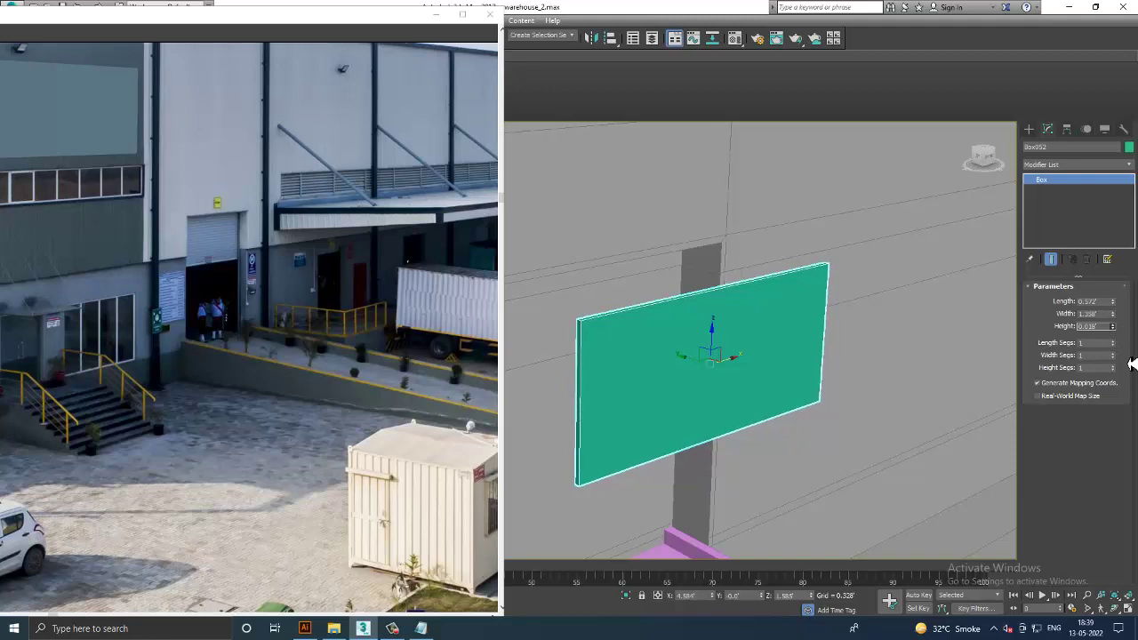
right_click(692, 331)
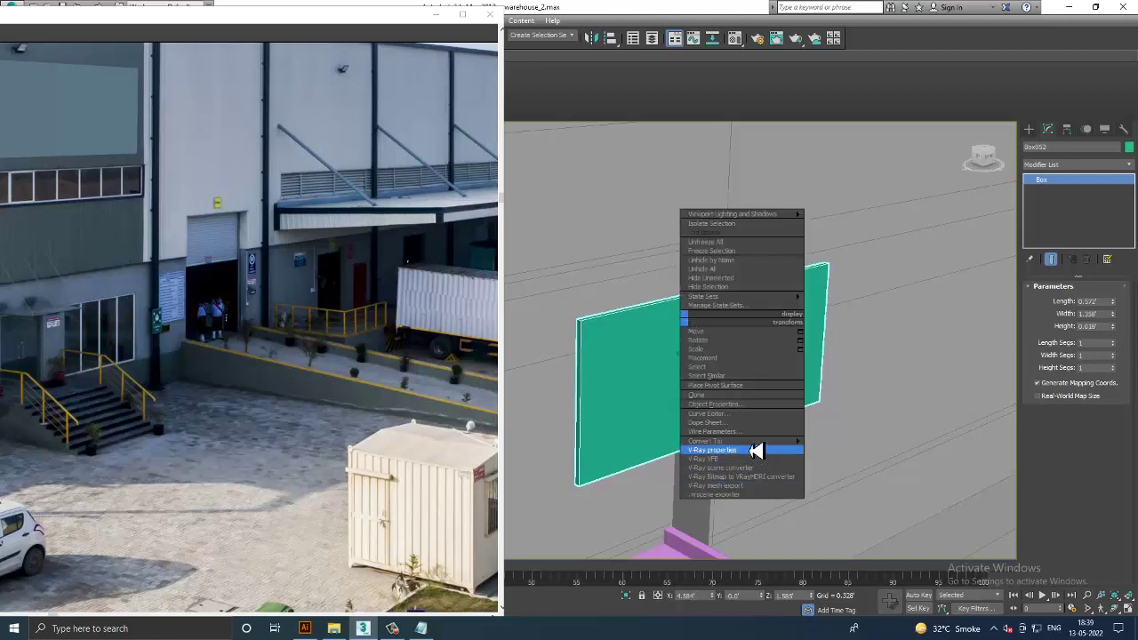
Step: Convert the panel to editable poly and connect its side edges with 11 horizontal cuts
click(840, 458)
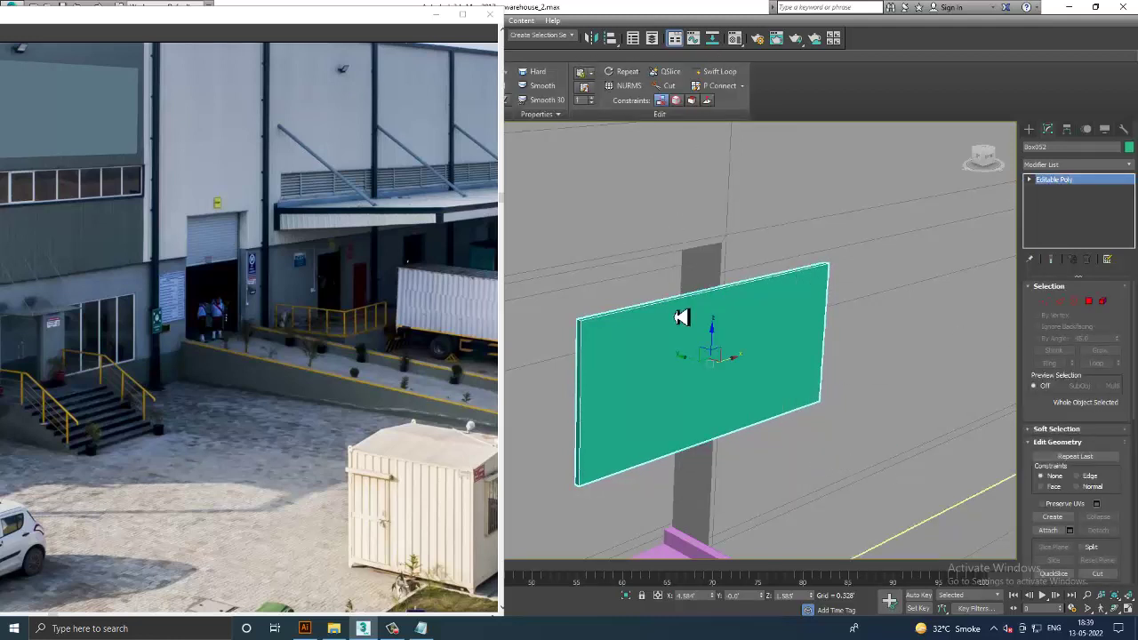
alt+middle_drag(681, 317, 606, 157)
click(1061, 302)
drag(543, 348, 1009, 329)
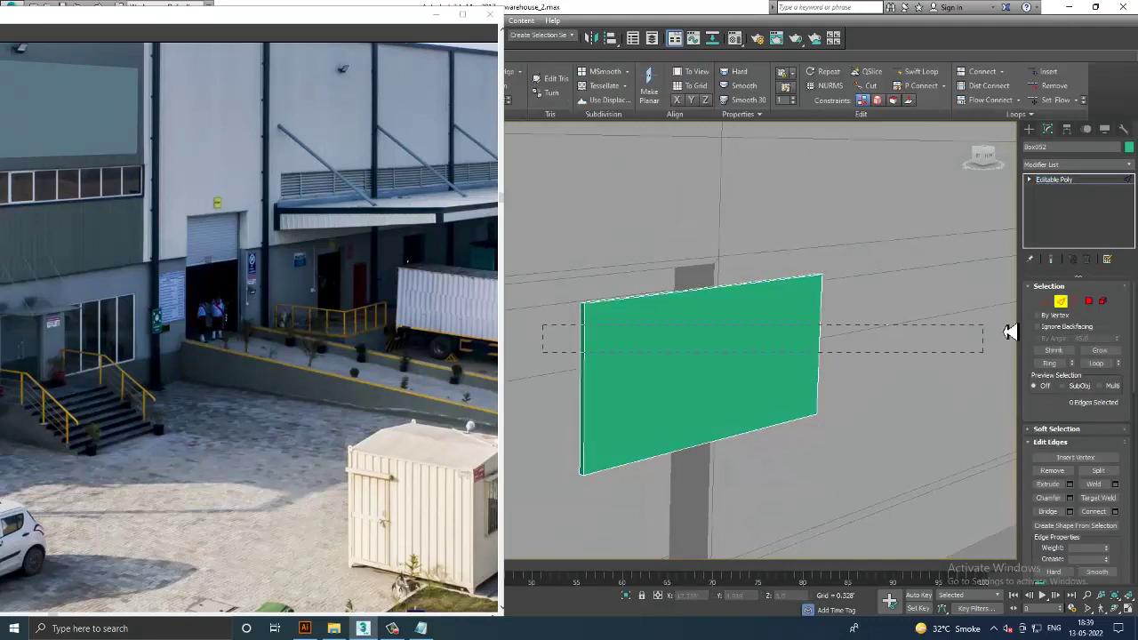
click(1116, 513)
drag(549, 356, 551, 332)
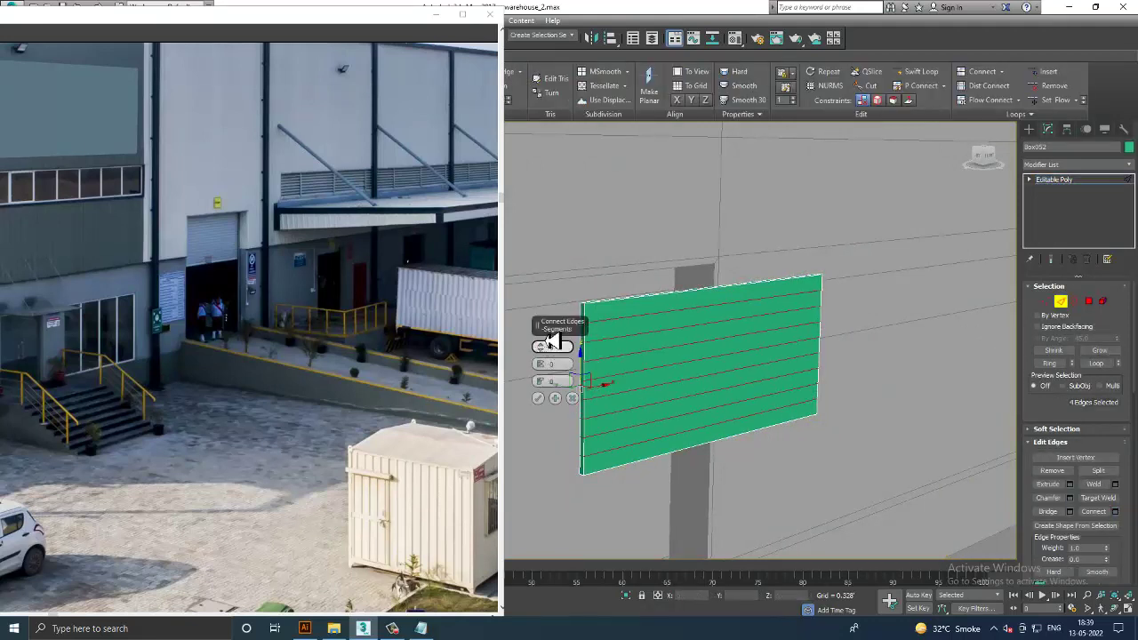
click(539, 400)
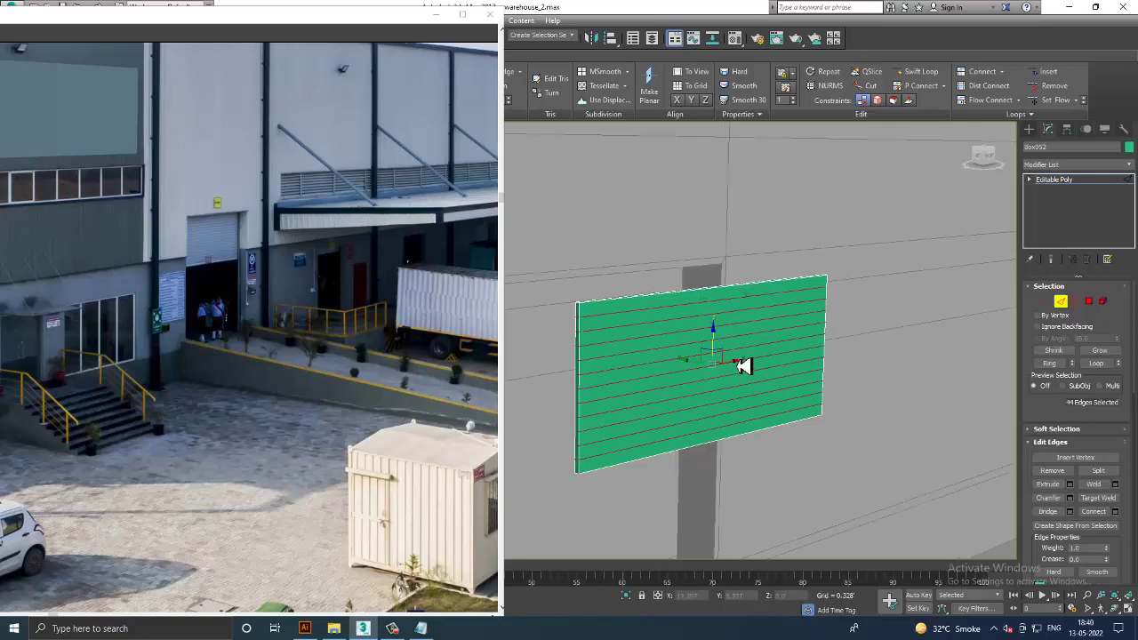
scroll(744, 369, up, 3)
Step: Select six alternating horizontal face strips of the panel
click(1090, 303)
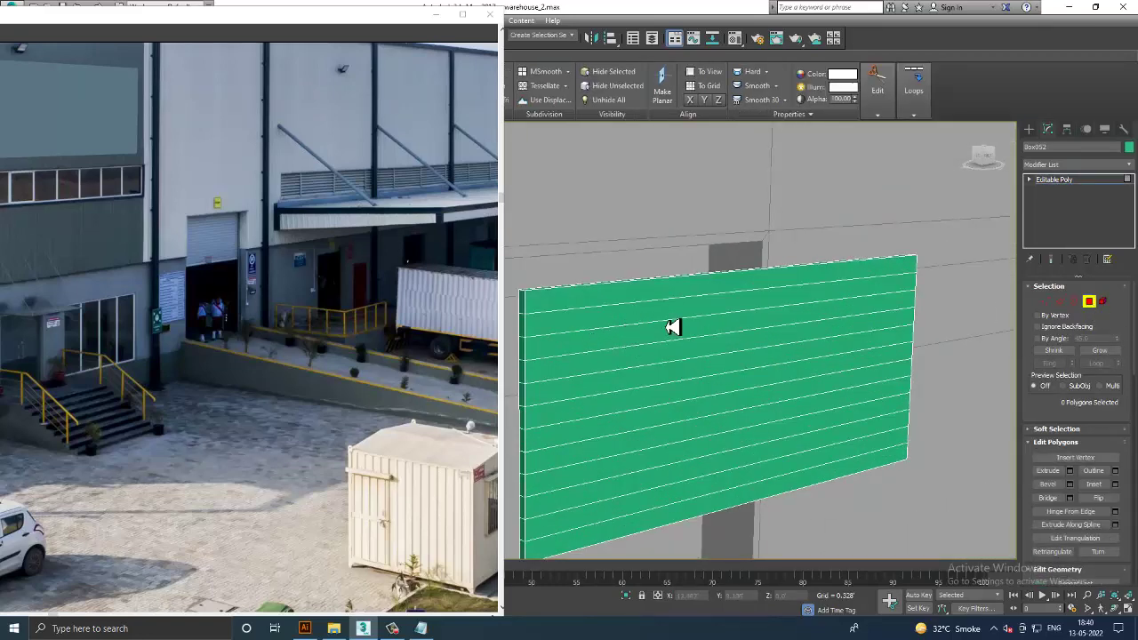
click(669, 299)
ctrl+click(665, 350)
ctrl+click(663, 343)
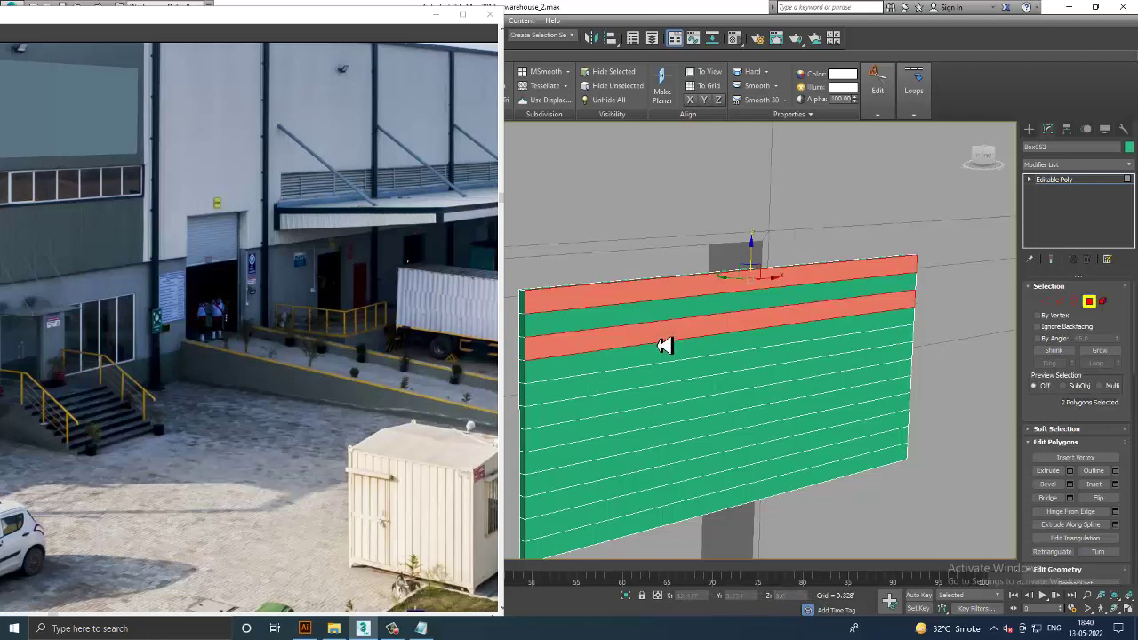
ctrl+click(673, 376)
ctrl+click(671, 423)
ctrl+click(676, 469)
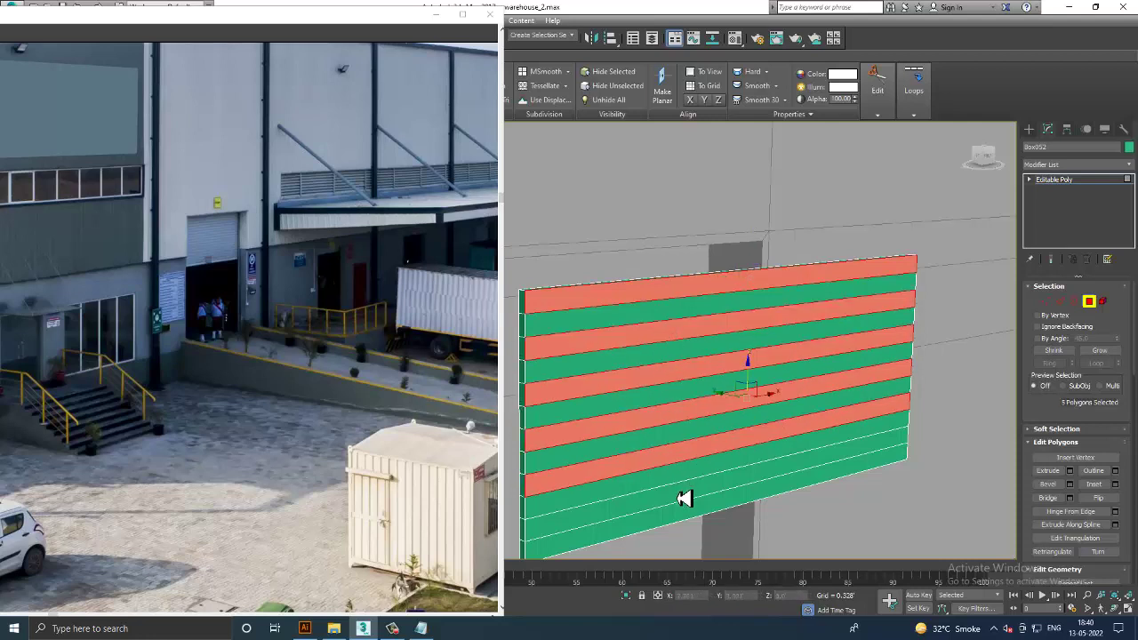
ctrl+click(681, 498)
Step: Bevel the selected strips slightly outward into slats and return to object level
click(1068, 484)
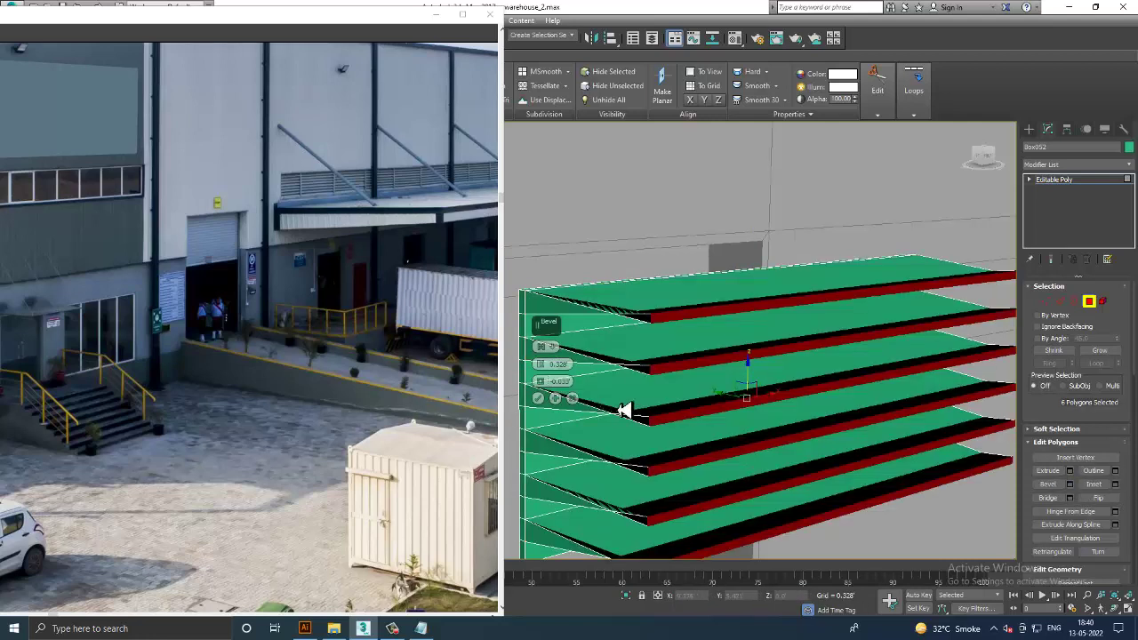
drag(546, 374, 564, 427)
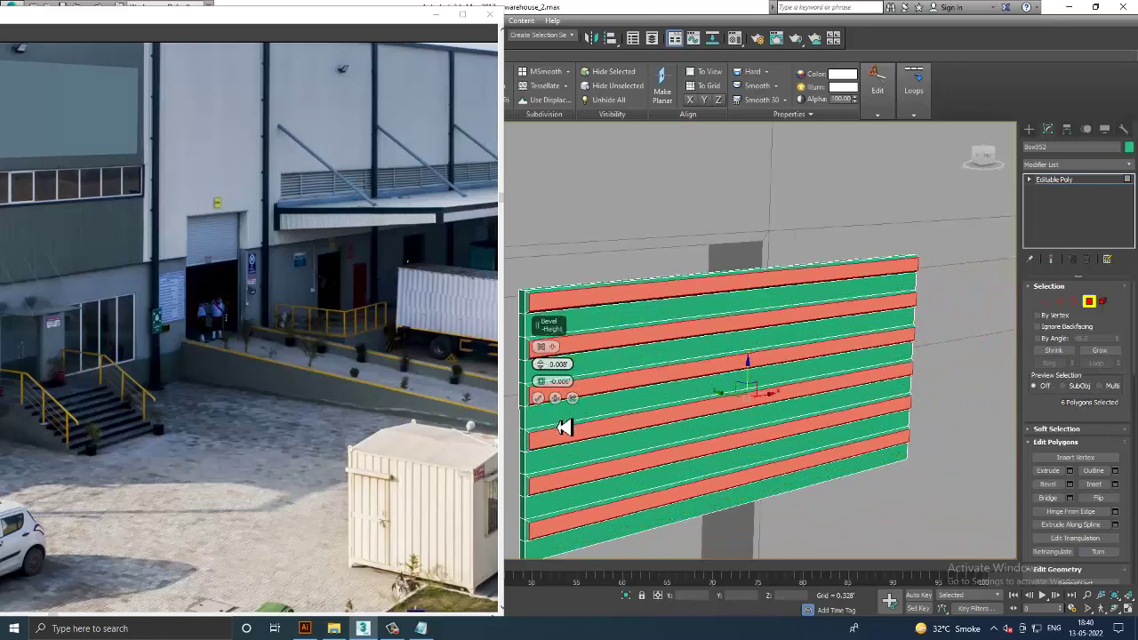
click(538, 397)
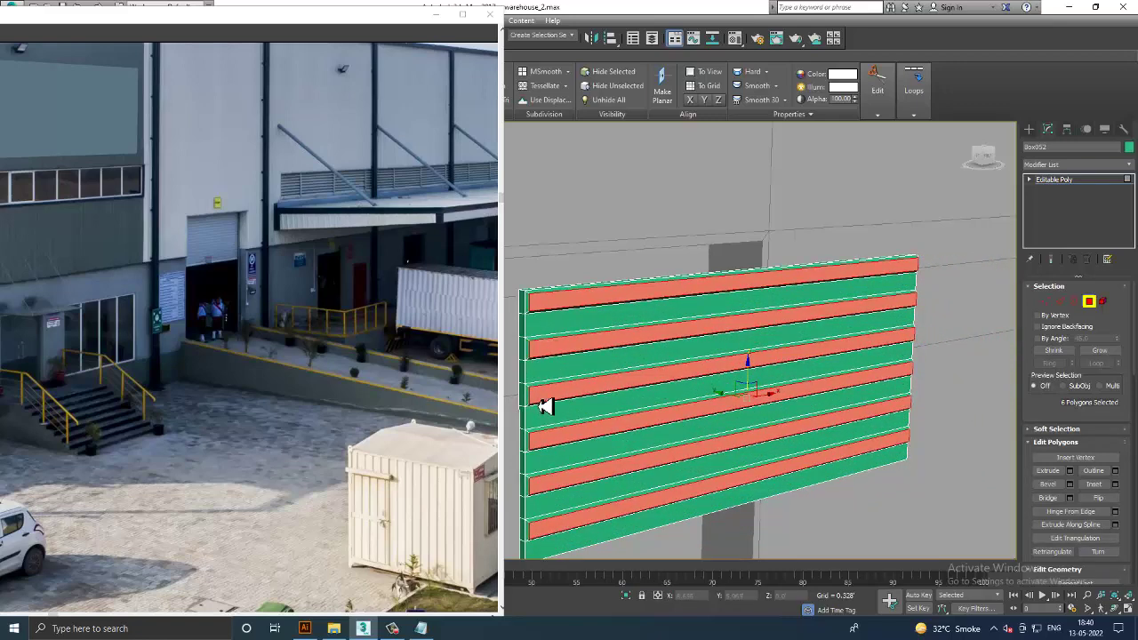
click(1085, 181)
scroll(940, 279, down, 5)
Step: Slide the ribbed shutter panel left over the doorway above the ramp
alt+middle_drag(851, 368, 845, 355)
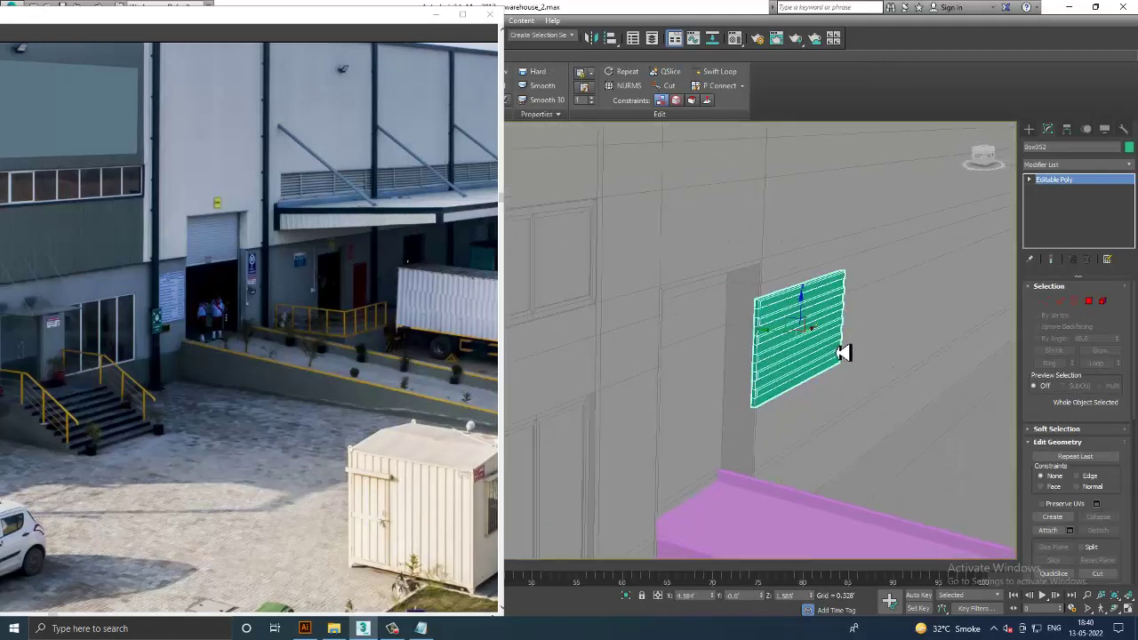
scroll(776, 339, up, 4)
drag(809, 328, 642, 321)
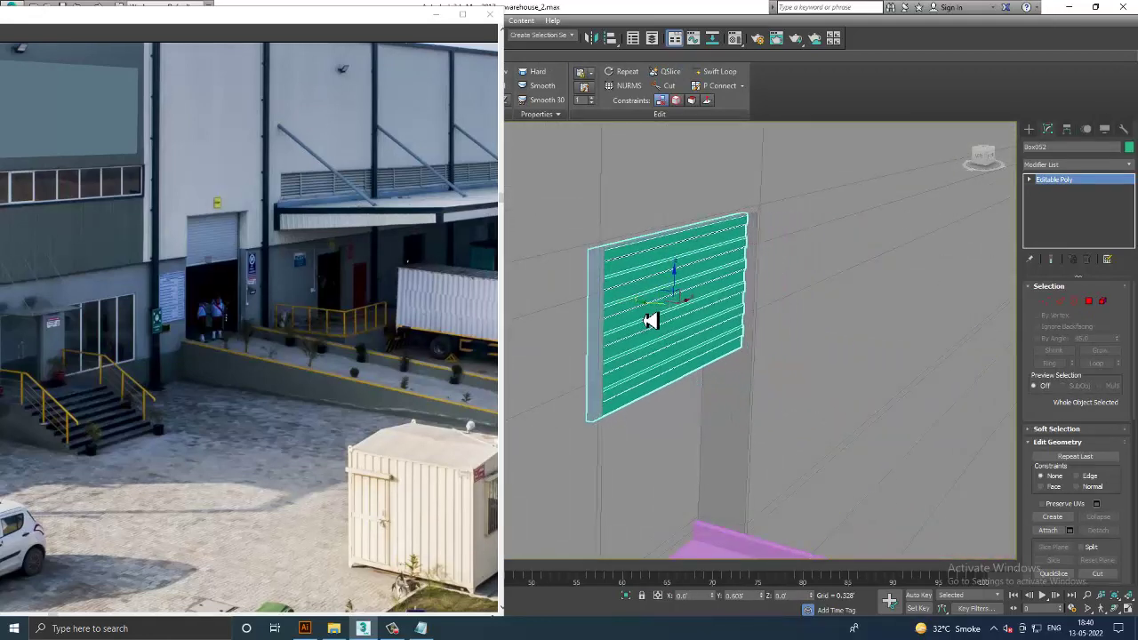
scroll(795, 368, down, 3)
scroll(765, 365, down, 2)
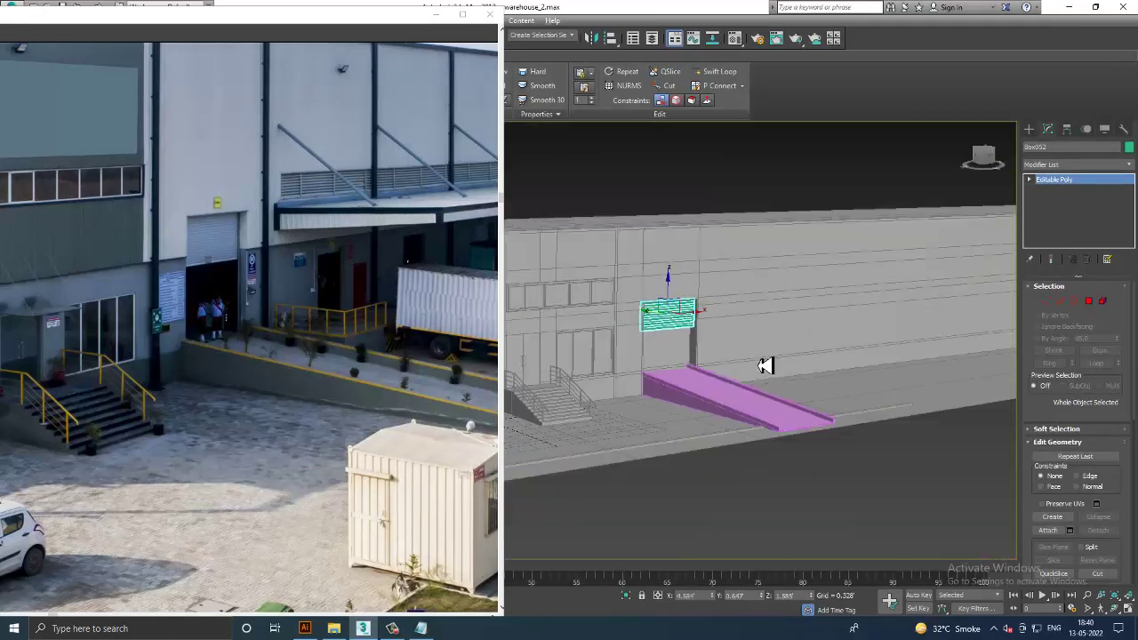
scroll(714, 376, down, 2)
Step: Inspect the shutter against the building front, then select the downpipe on the wall
mouse_move(714, 377)
middle_down()
mouse_move(852, 386)
mouse_move(764, 374)
middle_up()
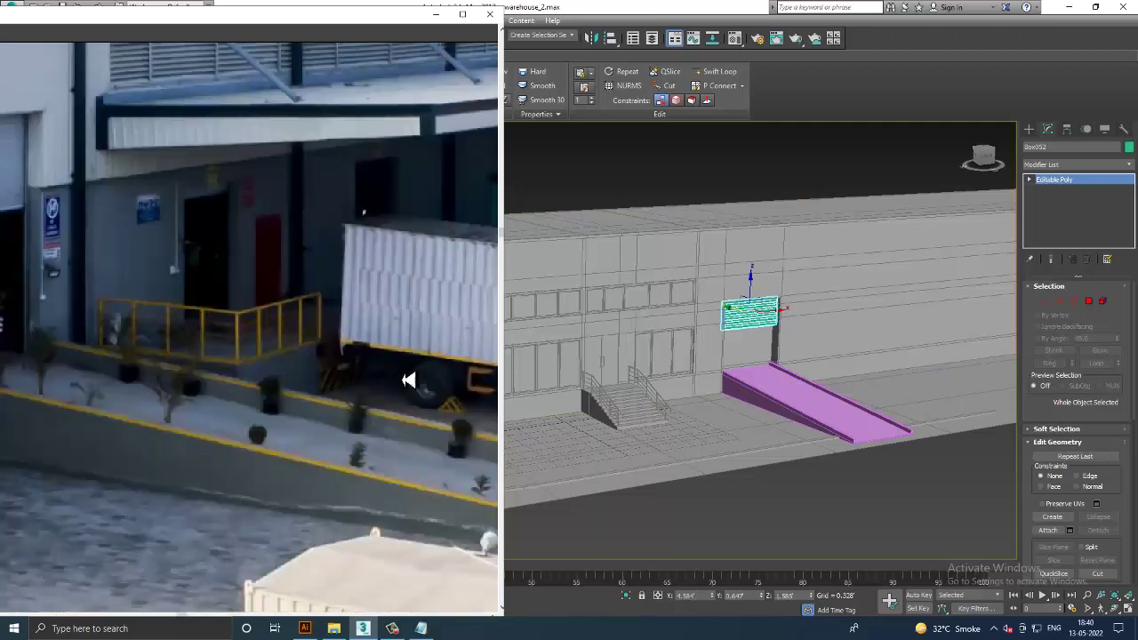
mouse_move(774, 374)
alt+middle_down()
mouse_move(872, 376)
mouse_move(856, 374)
alt+middle_up()
scroll(841, 394, up, 2)
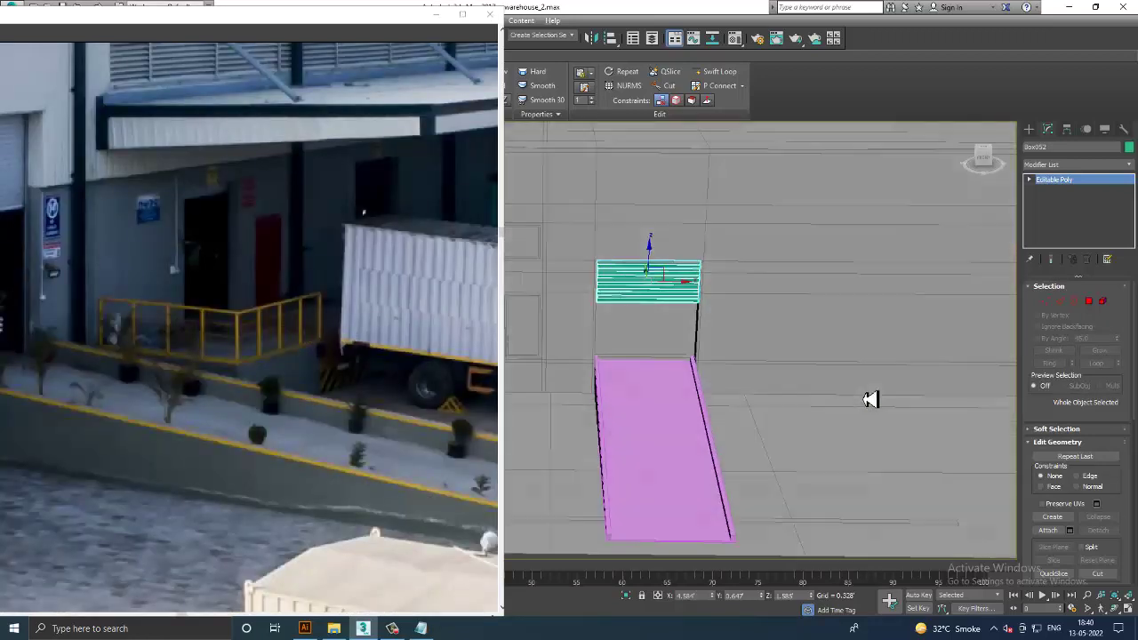
scroll(870, 396, up, 1)
click(1030, 129)
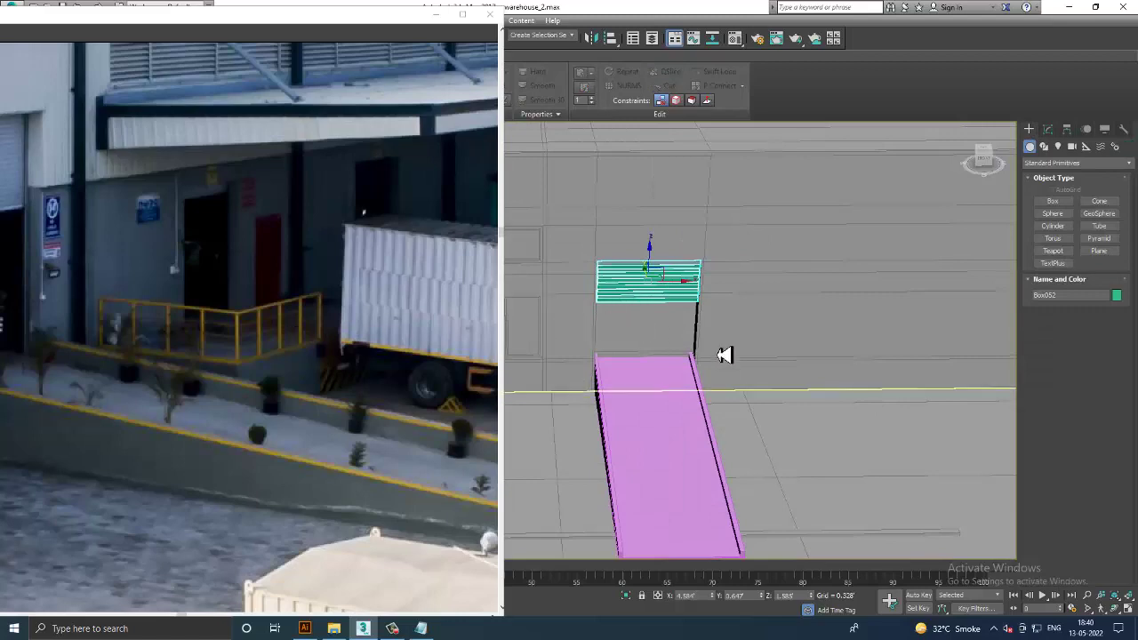
middle_drag(724, 353, 617, 354)
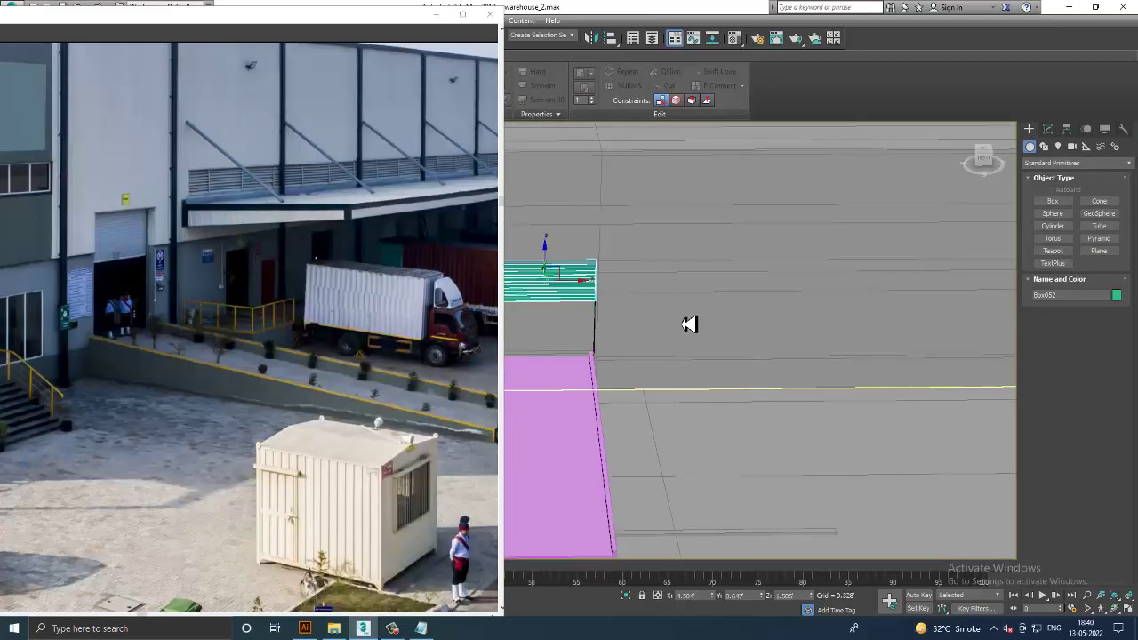
scroll(688, 326, down, 5)
alt+middle_drag(754, 311, 757, 305)
scroll(867, 297, up, 2)
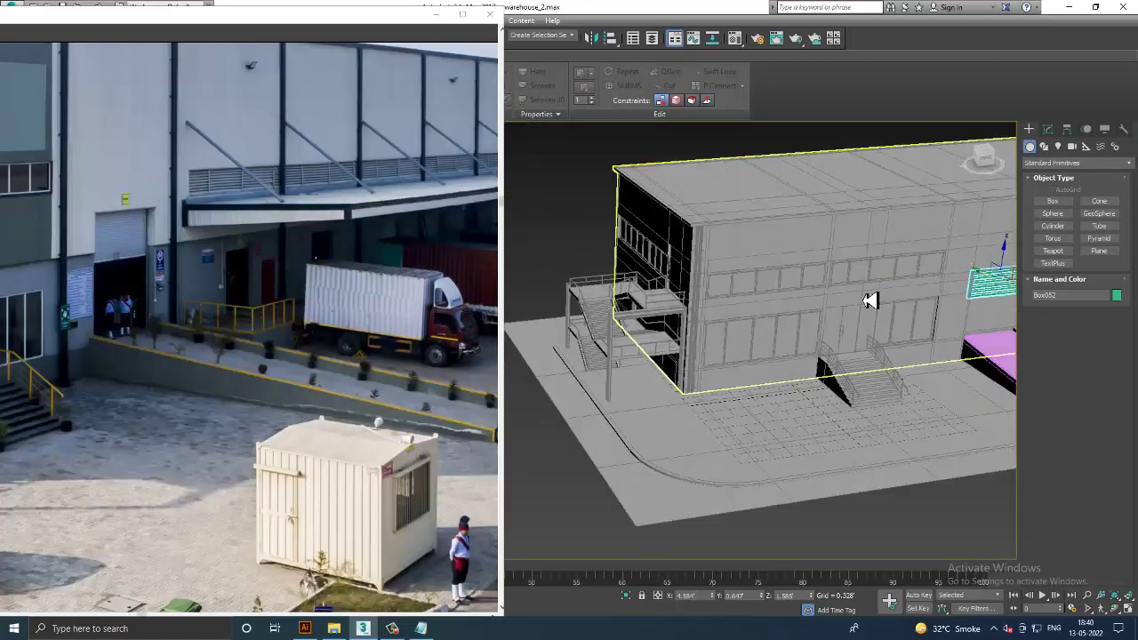
scroll(646, 241, up, 2)
click(613, 219)
scroll(627, 238, up, 2)
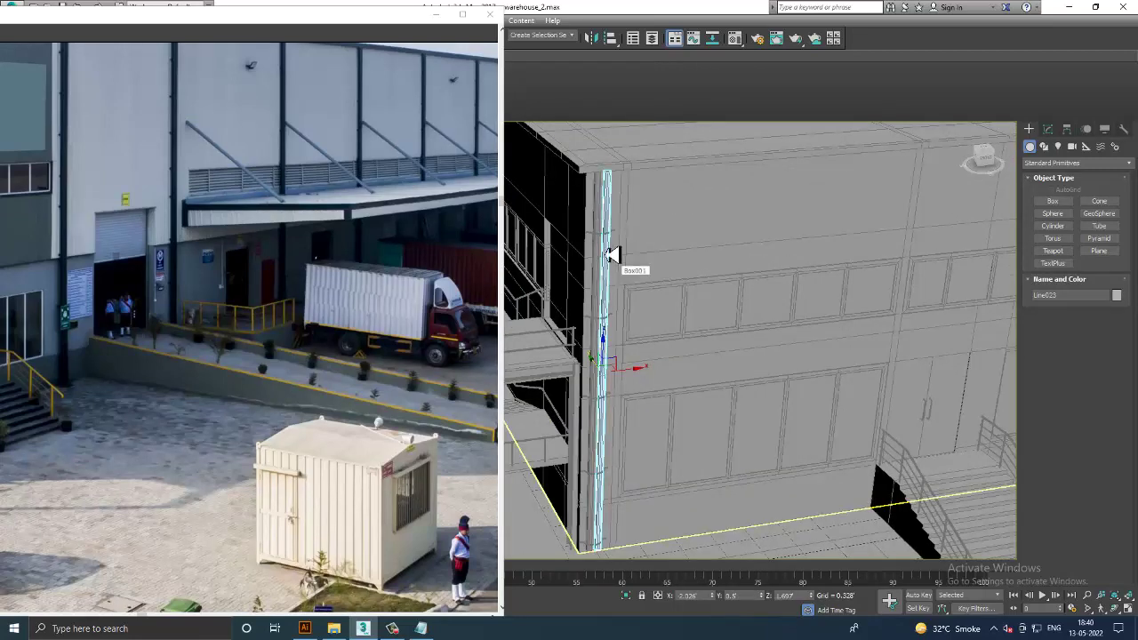
Step: Copy the downpipe with its bracket to beside the shutter door
ctrl+click(610, 250)
scroll(623, 249, down, 3)
middle_drag(649, 257, 579, 294)
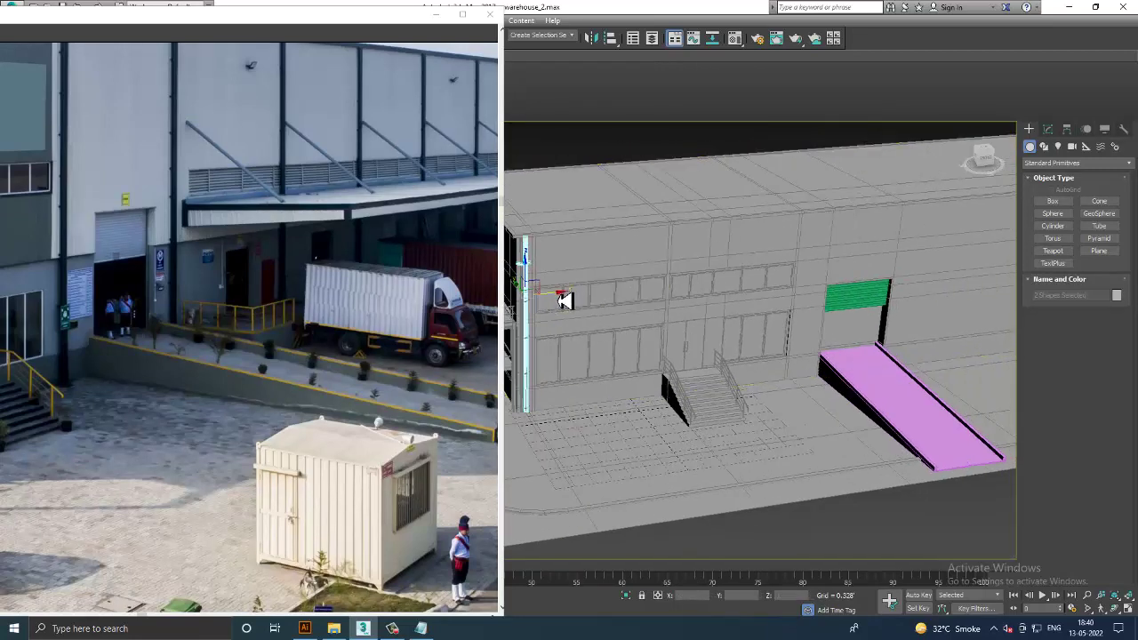
drag(566, 301, 849, 311)
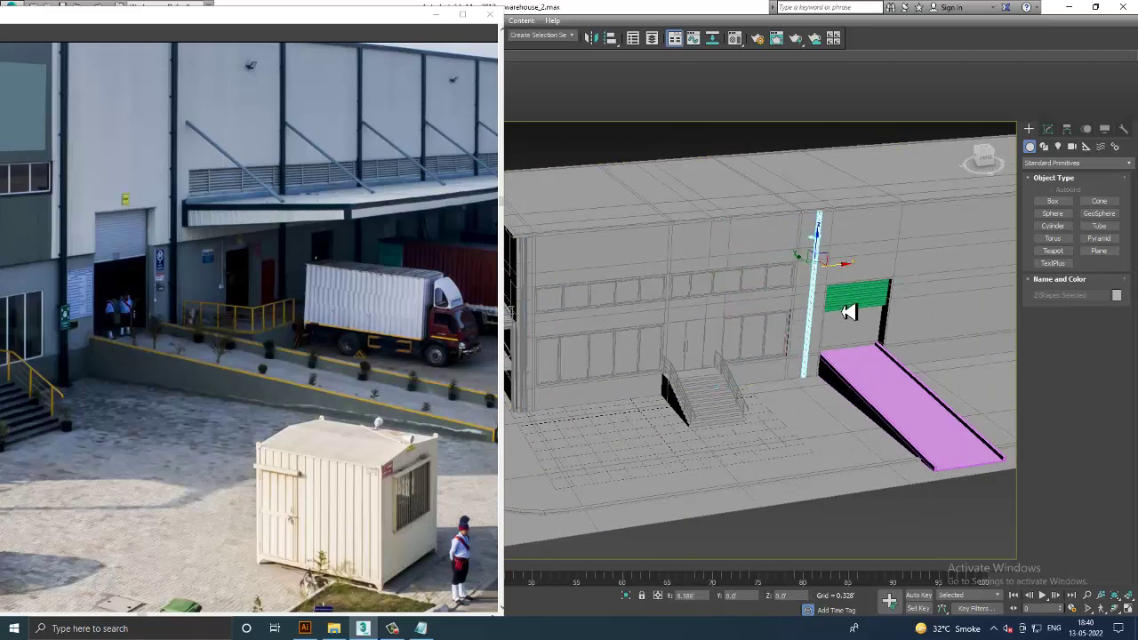
click(547, 366)
Step: Move the copied bracket's curve vertices so it wraps around the pipe
scroll(858, 290, up, 2)
scroll(769, 301, up, 2)
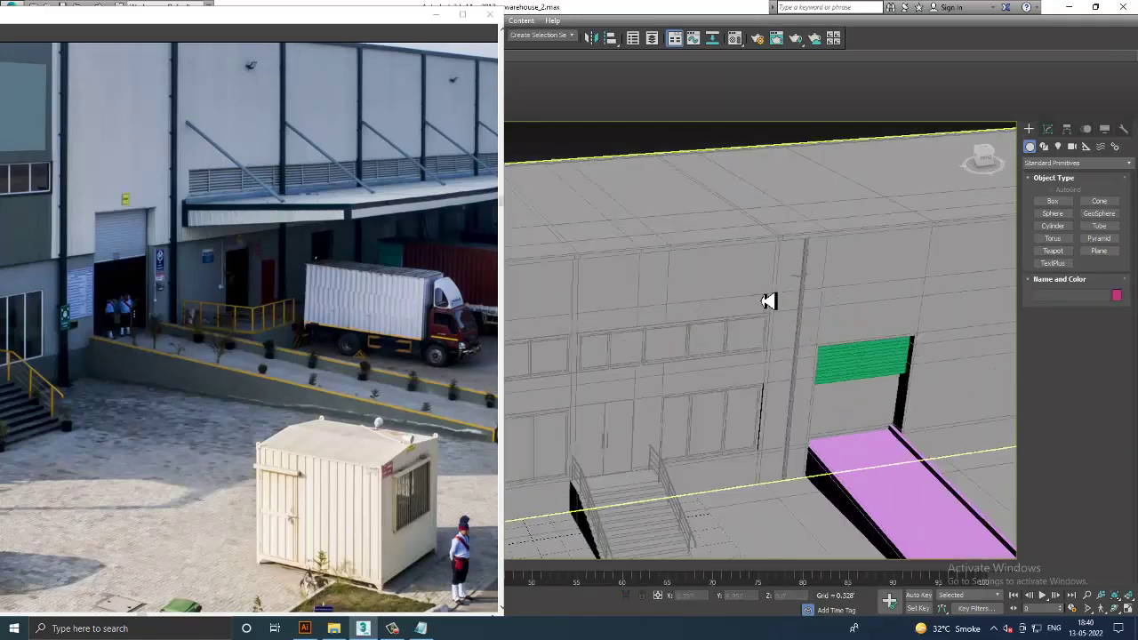
click(825, 272)
scroll(793, 294, up, 3)
scroll(843, 265, up, 2)
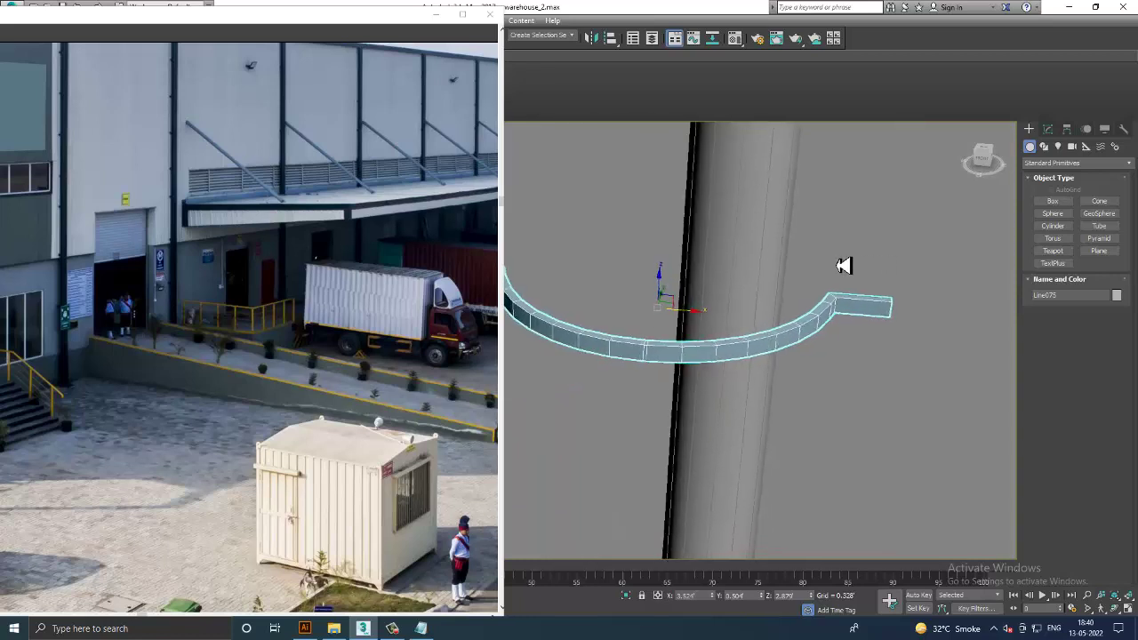
scroll(836, 276, down, 3)
scroll(796, 291, down, 2)
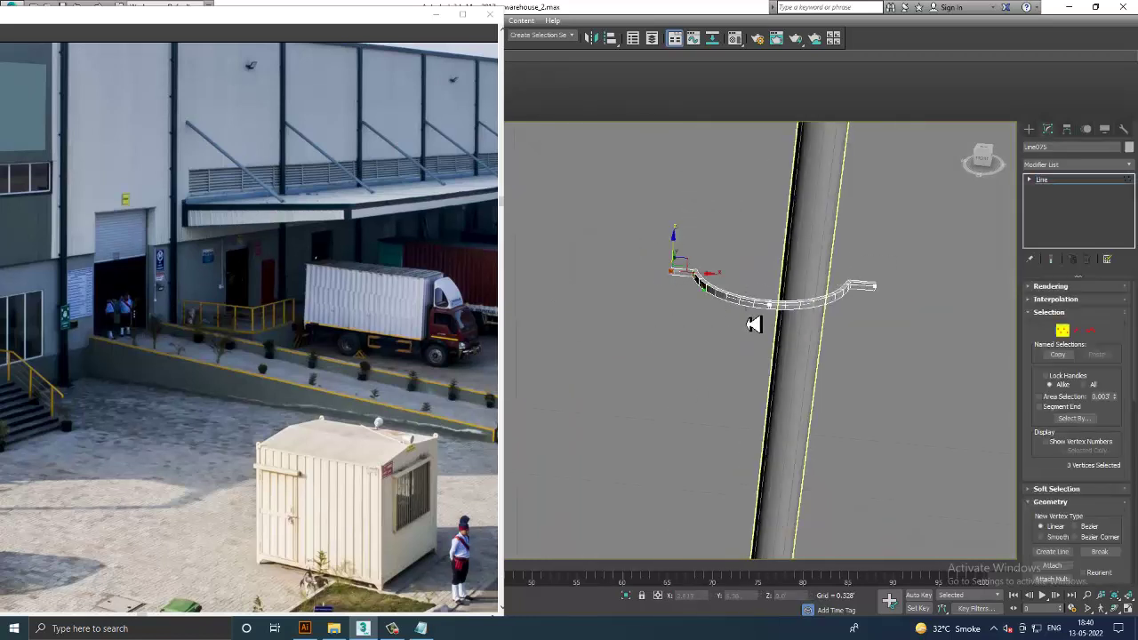
drag(718, 286, 777, 307)
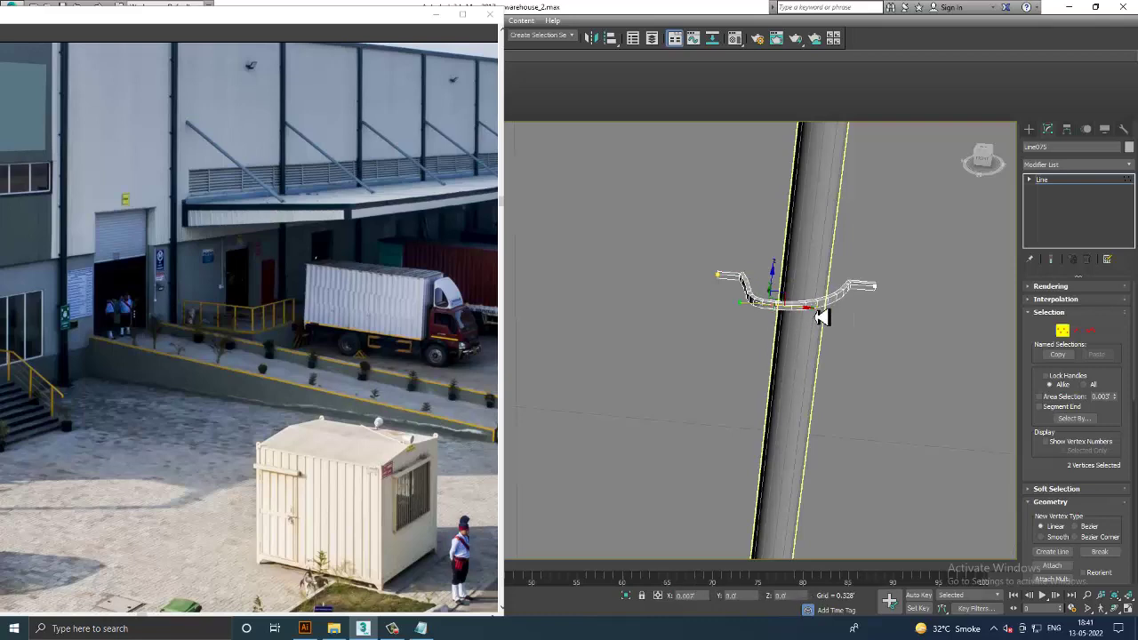
mouse_move(836, 326)
alt+middle_down()
mouse_move(859, 366)
mouse_move(787, 310)
mouse_move(797, 285)
mouse_move(818, 297)
mouse_move(812, 254)
alt+middle_up()
drag(745, 300, 766, 297)
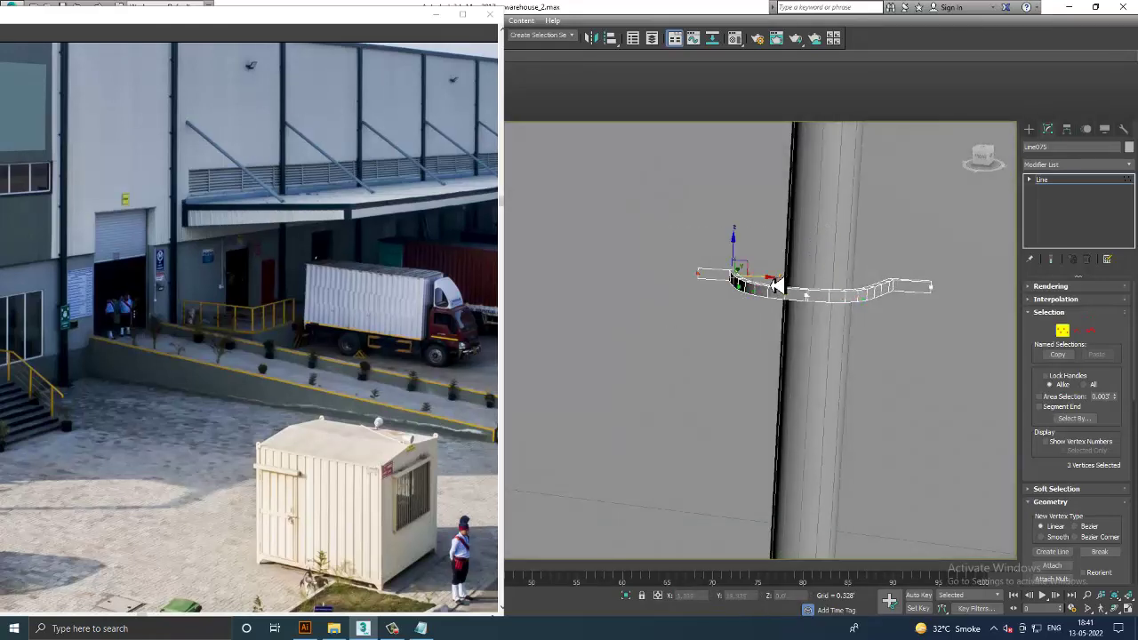
mouse_move(813, 305)
alt+middle_down()
mouse_move(859, 325)
mouse_move(812, 352)
mouse_move(907, 254)
mouse_move(871, 300)
mouse_move(875, 334)
alt+middle_up()
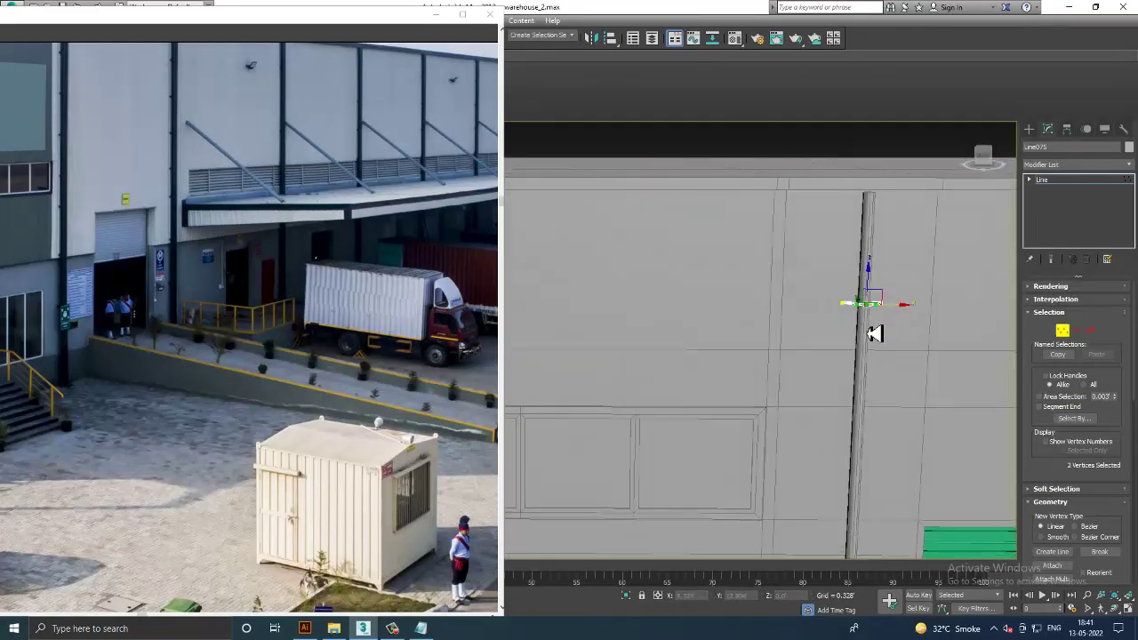
Step: Shift-drag the bracket down the pipe to make 5 copies
click(1073, 184)
mouse_move(960, 294)
alt+middle_down()
mouse_move(970, 279)
mouse_move(910, 264)
mouse_move(931, 190)
alt+middle_up()
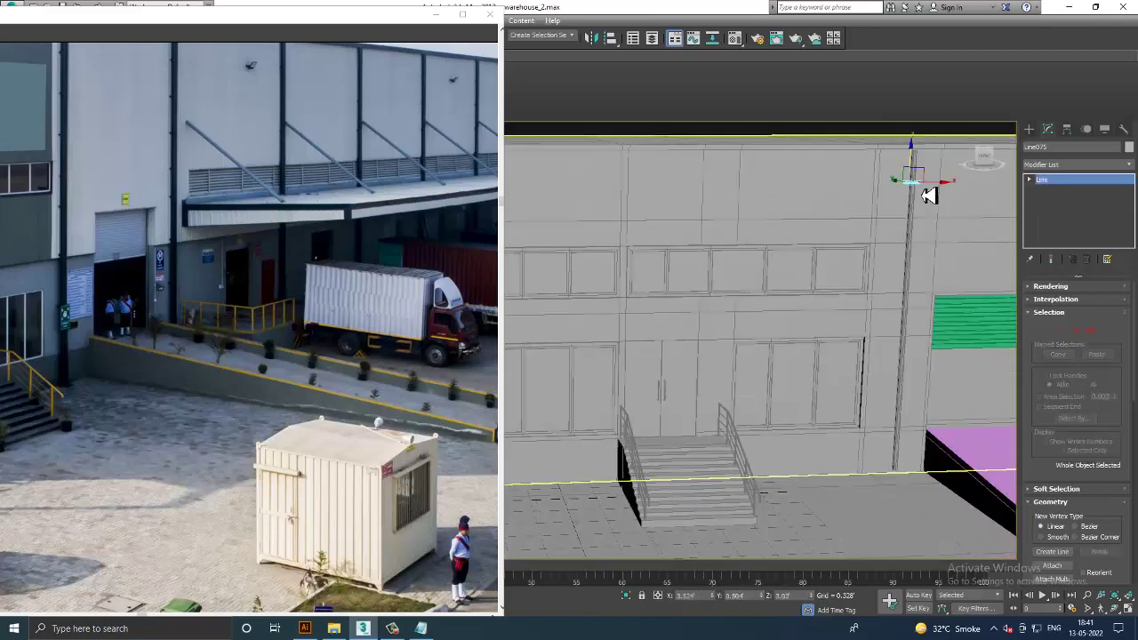
shift+drag(918, 186, 922, 222)
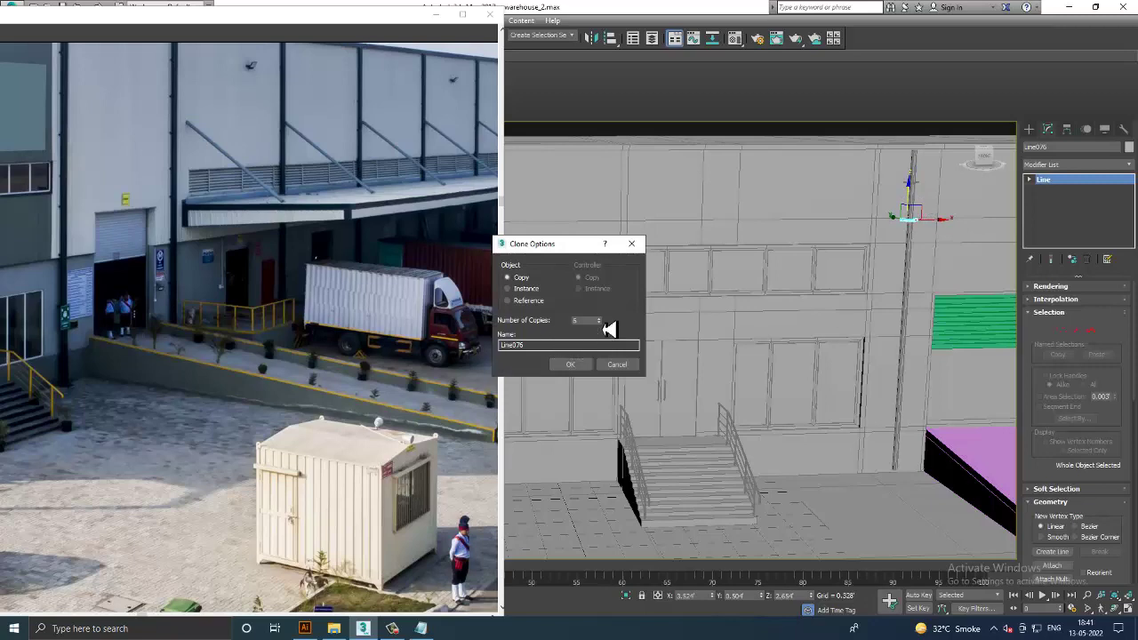
Step: Confirm the bracket copies and select the whole vertical downpipe line
click(571, 364)
middle_drag(780, 381, 715, 343)
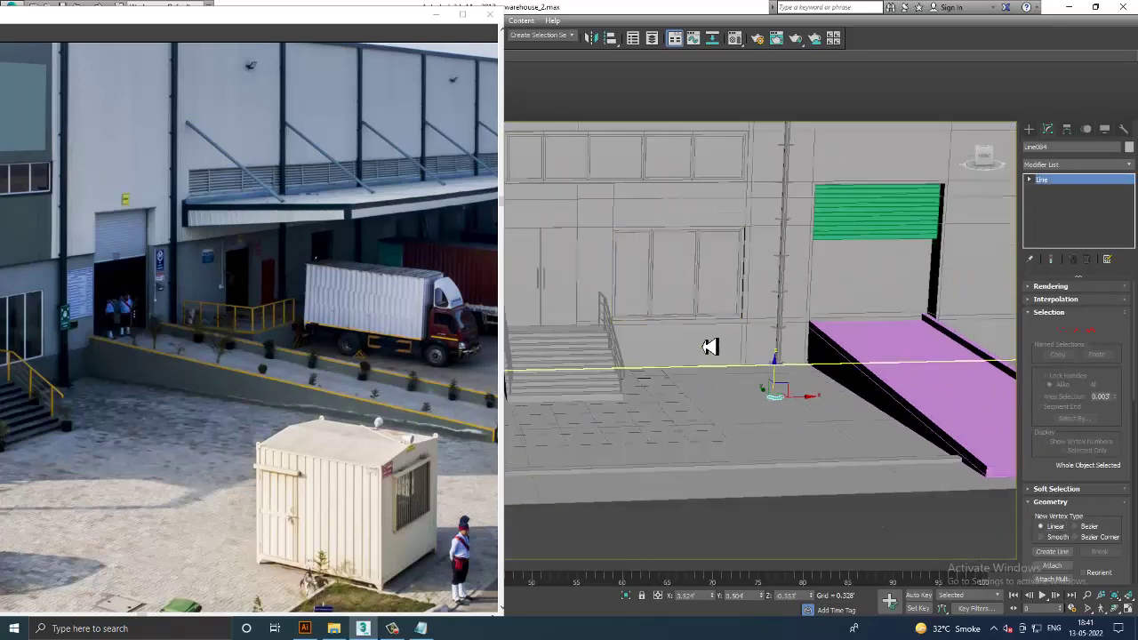
scroll(712, 347, up, 3)
key(ctrl+d)
scroll(839, 368, up, 2)
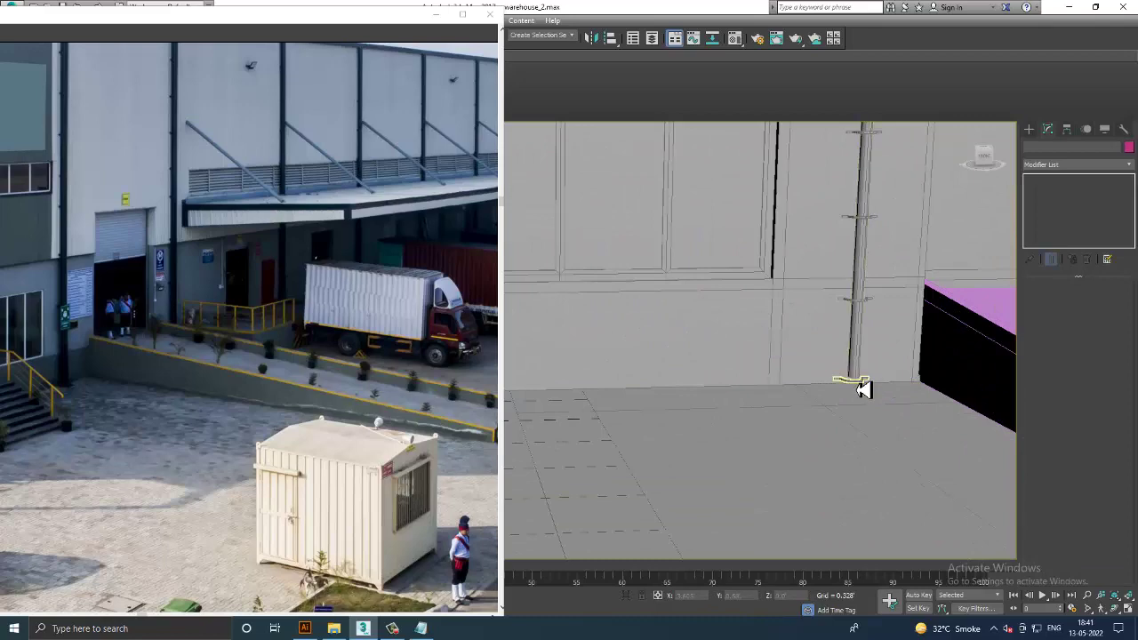
key(F3)
click(865, 389)
key(F3)
key(ctrl+d)
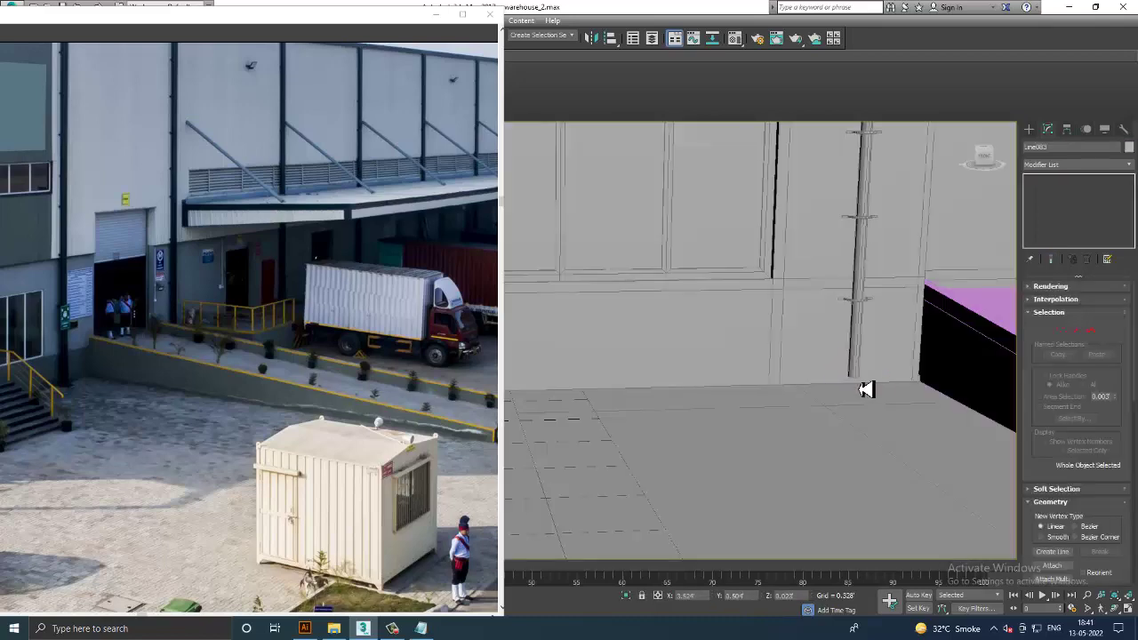
scroll(869, 298, down, 2)
middle_drag(869, 298, 827, 421)
click(829, 424)
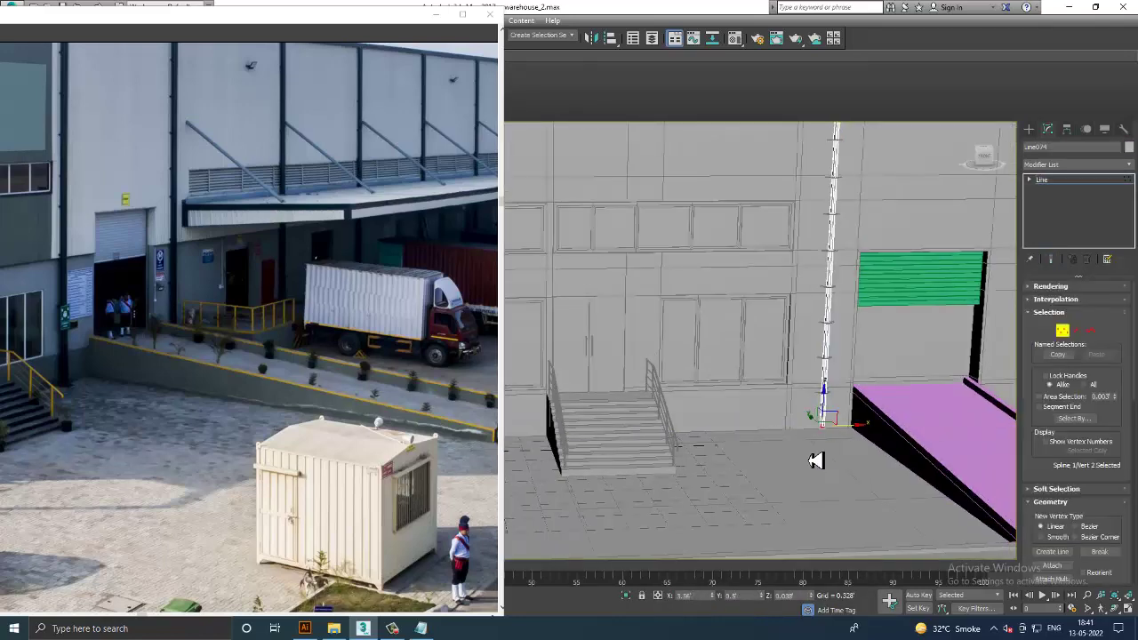
click(1062, 190)
Step: Shift-copy the downpipe along X to the shutter door's far side
mouse_move(806, 255)
alt+middle_down()
mouse_move(816, 258)
mouse_move(785, 249)
alt+middle_up()
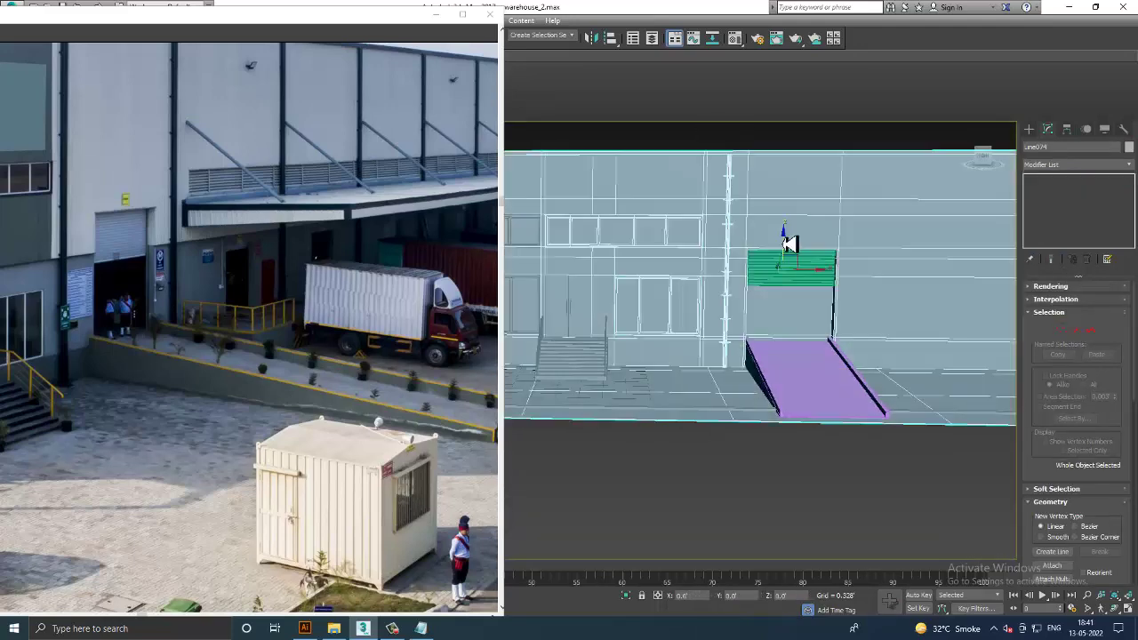
key(ctrl+q)
click(727, 306)
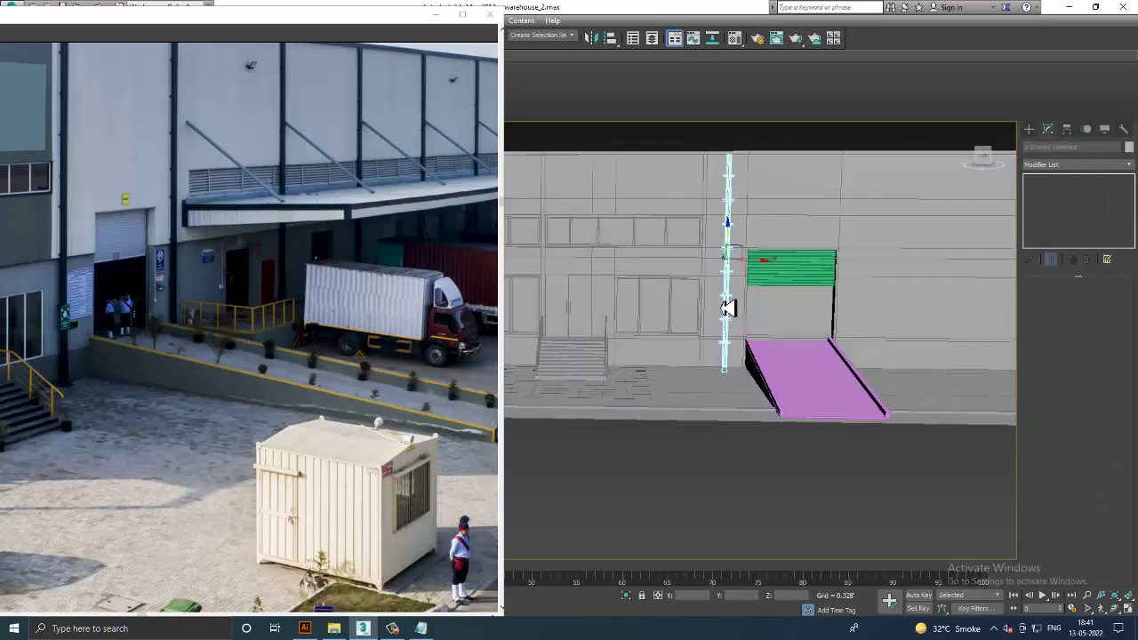
scroll(732, 307, up, 3)
scroll(770, 246, up, 3)
mouse_move(763, 258)
mouse_down()
mouse_move(961, 289)
mouse_move(934, 298)
mouse_up()
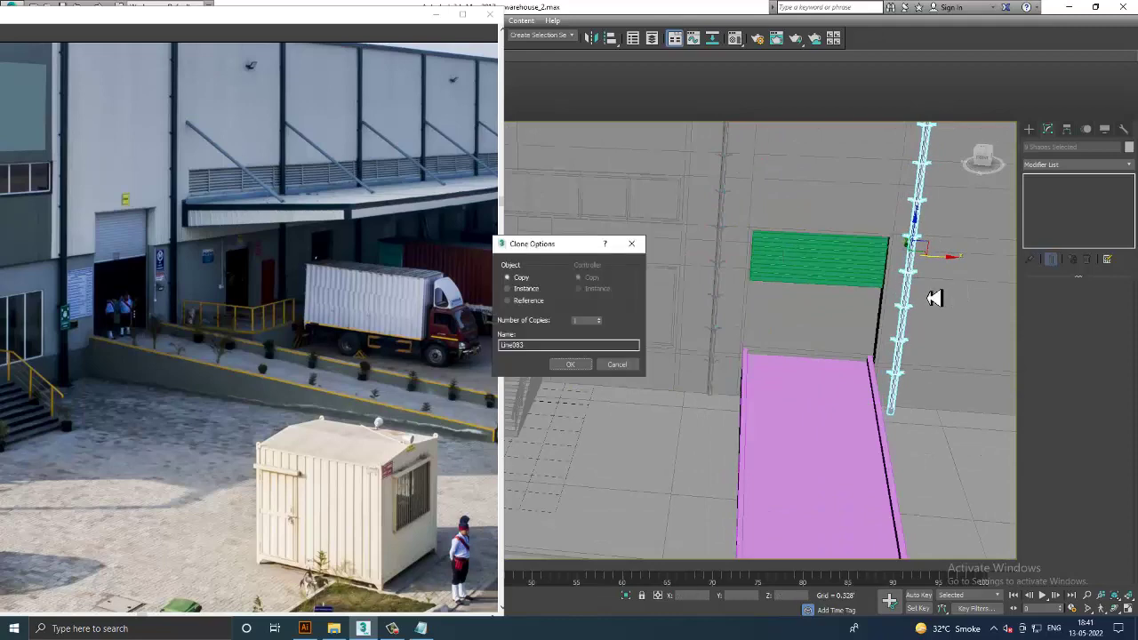
click(574, 365)
mouse_move(822, 351)
middle_down()
mouse_move(581, 294)
mouse_move(724, 307)
mouse_move(744, 258)
middle_up()
Step: Draw the platform box's footprint in the Top view beside the ramp
click(704, 235)
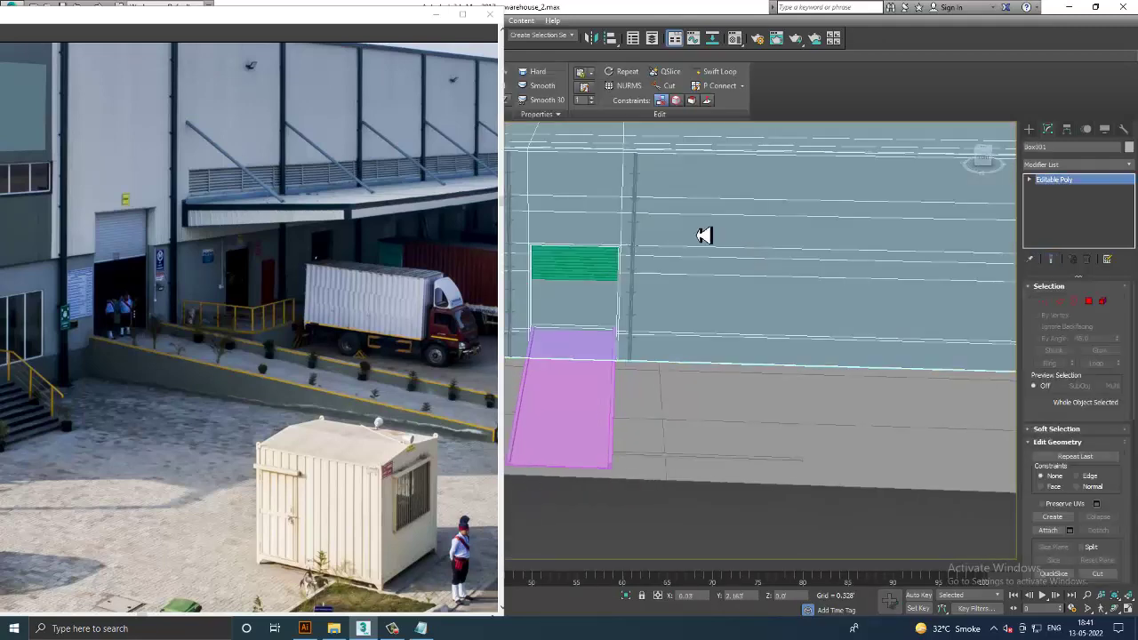
click(1030, 130)
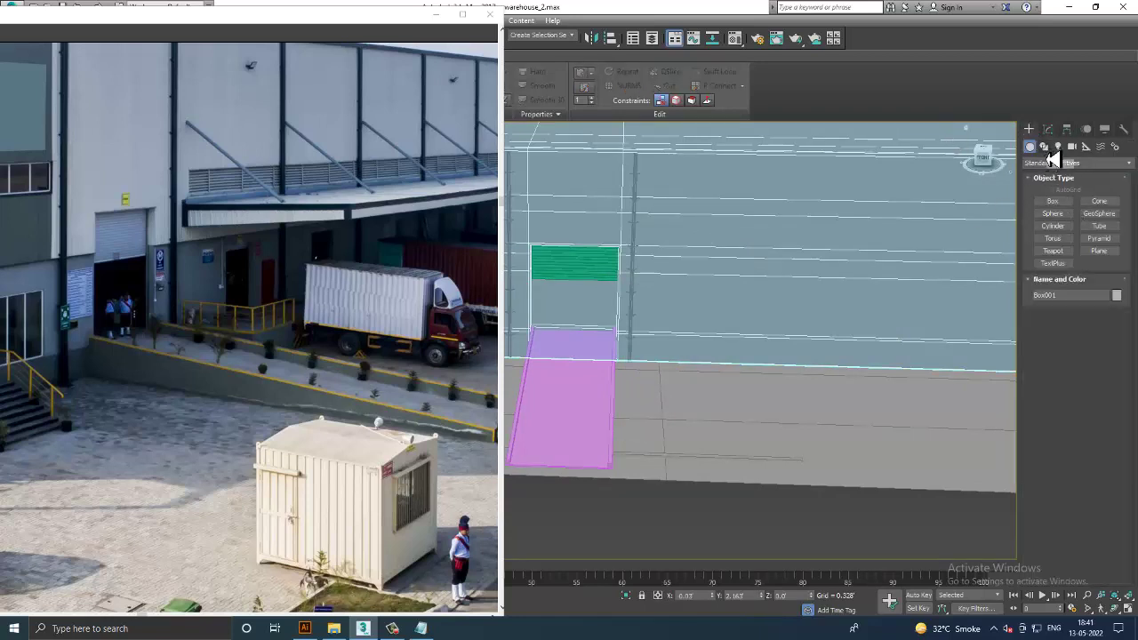
click(1058, 204)
key(alt+w)
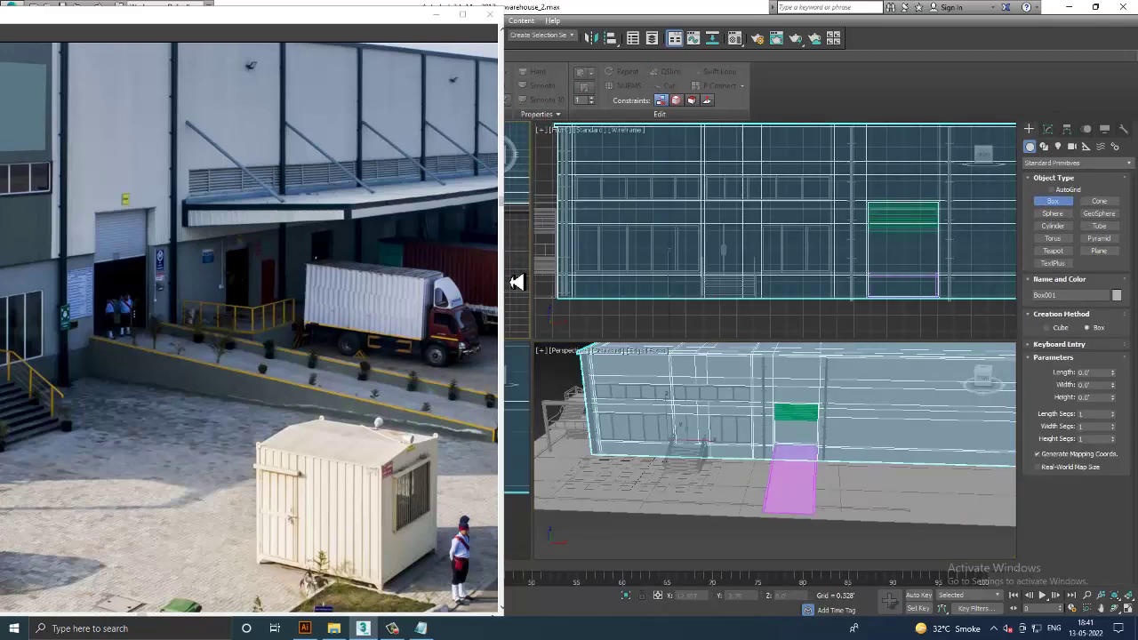
key(alt+w)
scroll(790, 308, down, 6)
scroll(747, 318, up, 10)
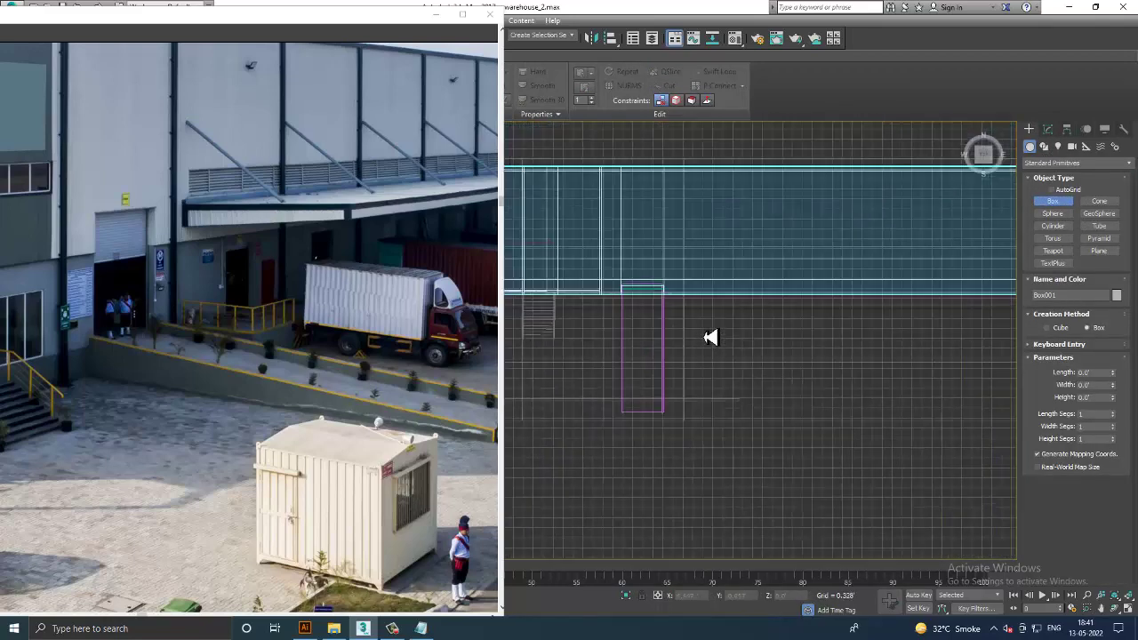
scroll(709, 287, up, 2)
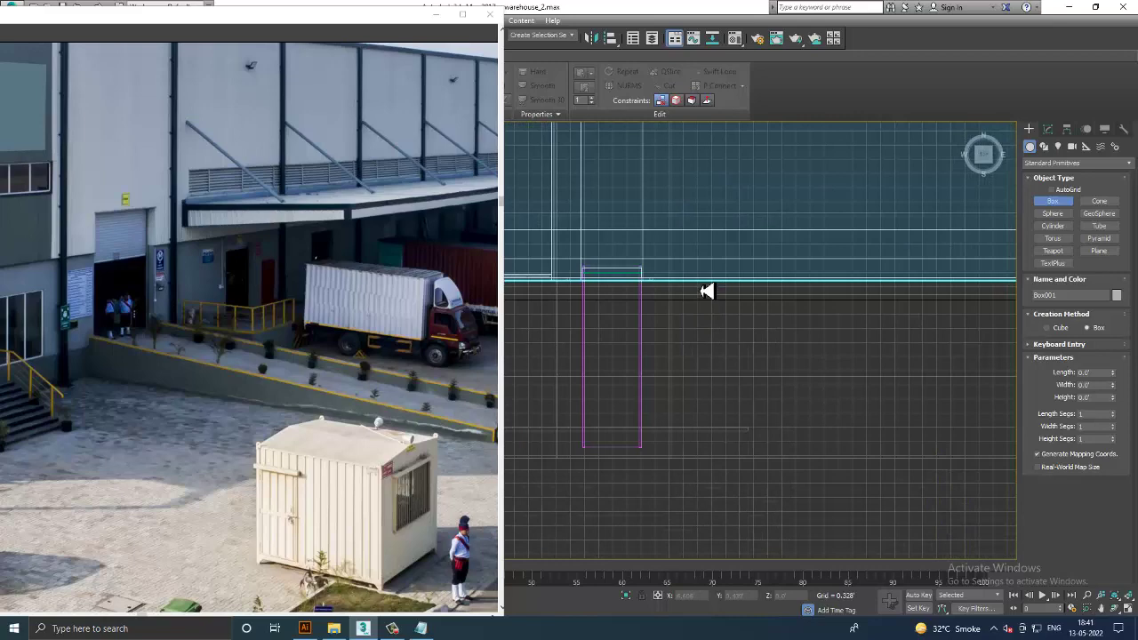
drag(699, 281, 796, 347)
click(863, 406)
right_click(864, 407)
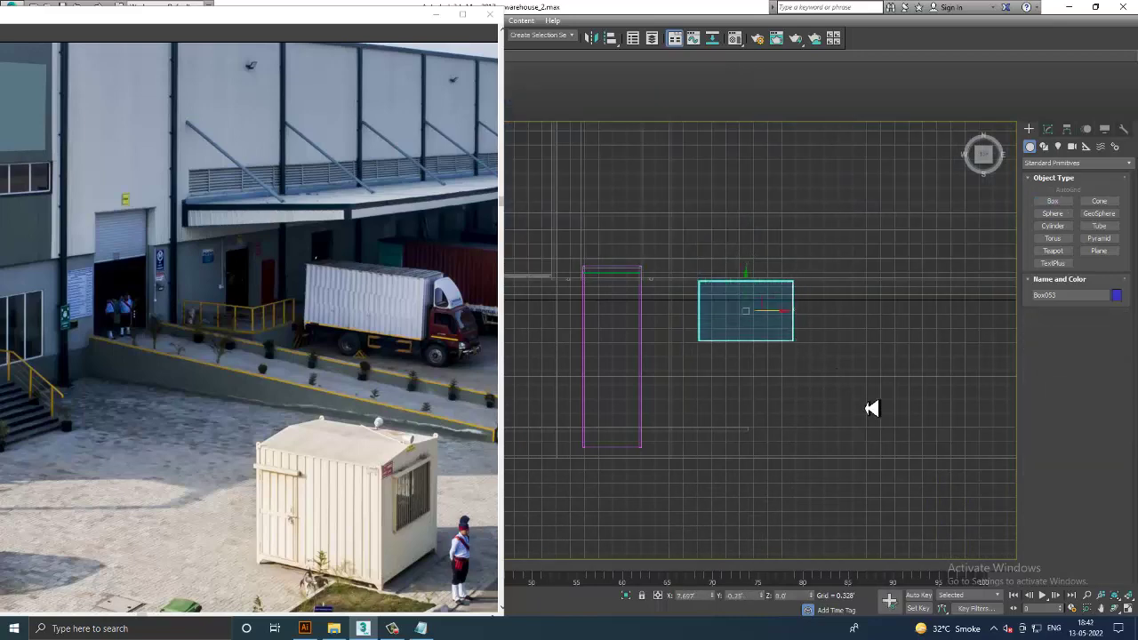
Step: Set the new Box053's height to 0.44'
key(p)
scroll(887, 419, up, 3)
scroll(834, 411, down, 2)
scroll(840, 416, up, 1)
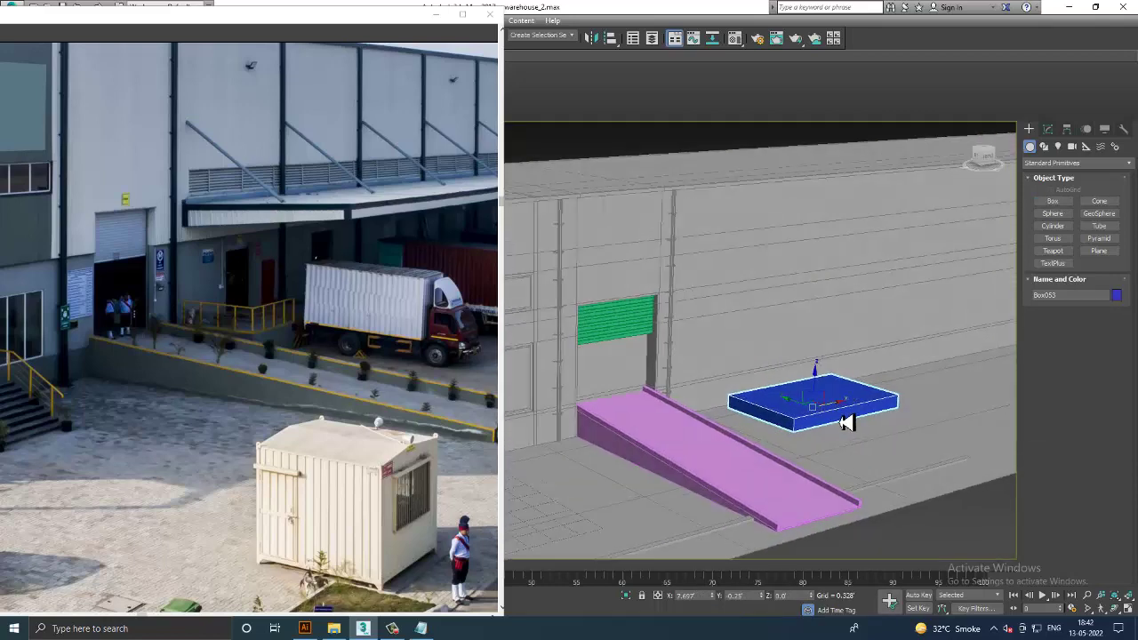
scroll(801, 409, up, 4)
mouse_move(777, 403)
middle_down()
mouse_move(758, 401)
mouse_move(770, 399)
mouse_move(770, 359)
middle_up()
click(1066, 128)
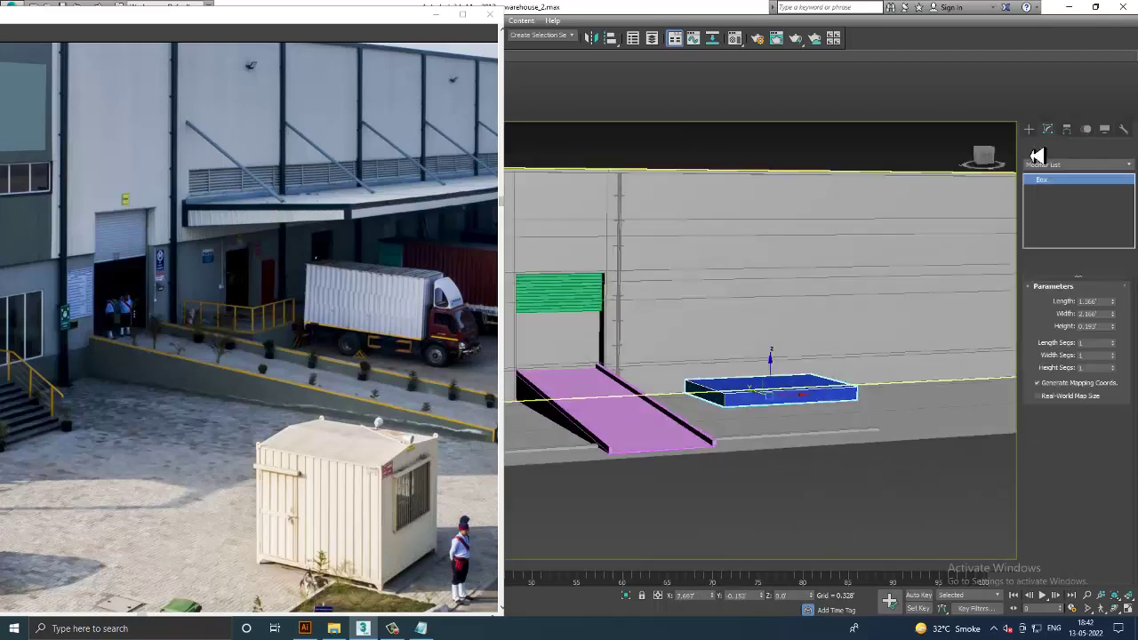
scroll(792, 300, up, 2)
scroll(792, 300, up, 2)
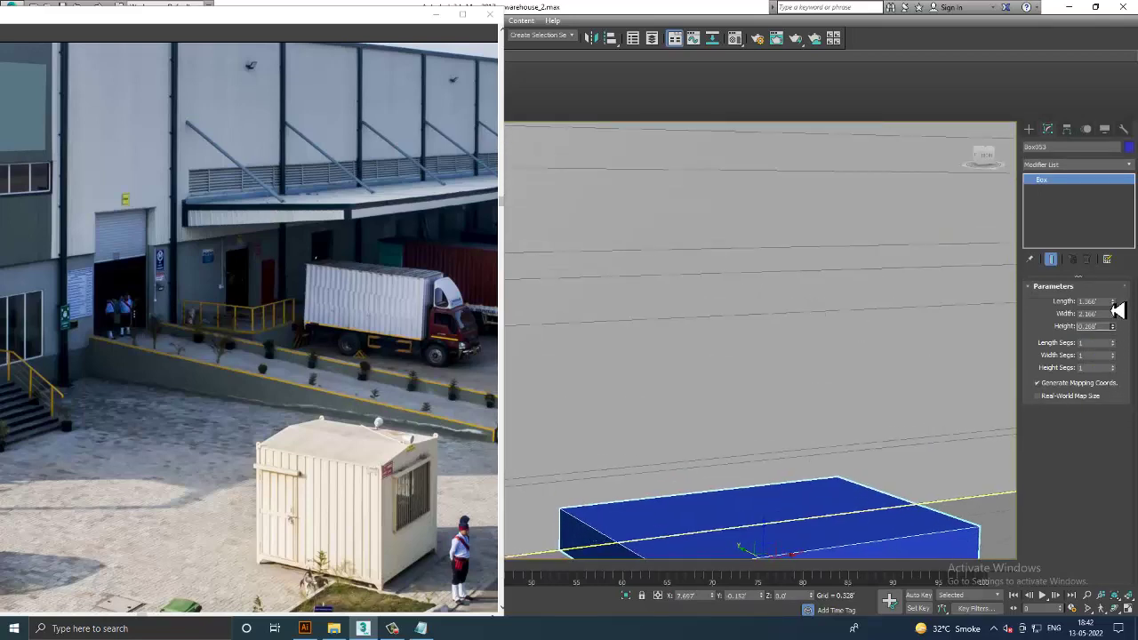
drag(1117, 334, 1113, 257)
scroll(755, 403, down, 2)
mouse_move(755, 404)
alt+middle_down()
mouse_move(776, 365)
mouse_move(812, 386)
mouse_move(797, 427)
mouse_move(815, 381)
mouse_move(824, 376)
mouse_move(815, 401)
mouse_move(849, 399)
mouse_move(813, 406)
mouse_move(831, 387)
alt+middle_up()
scroll(808, 396, up, 2)
Step: Convert Box053 to editable poly and stretch its end vertices along X
right_click(828, 383)
mouse_move(885, 501)
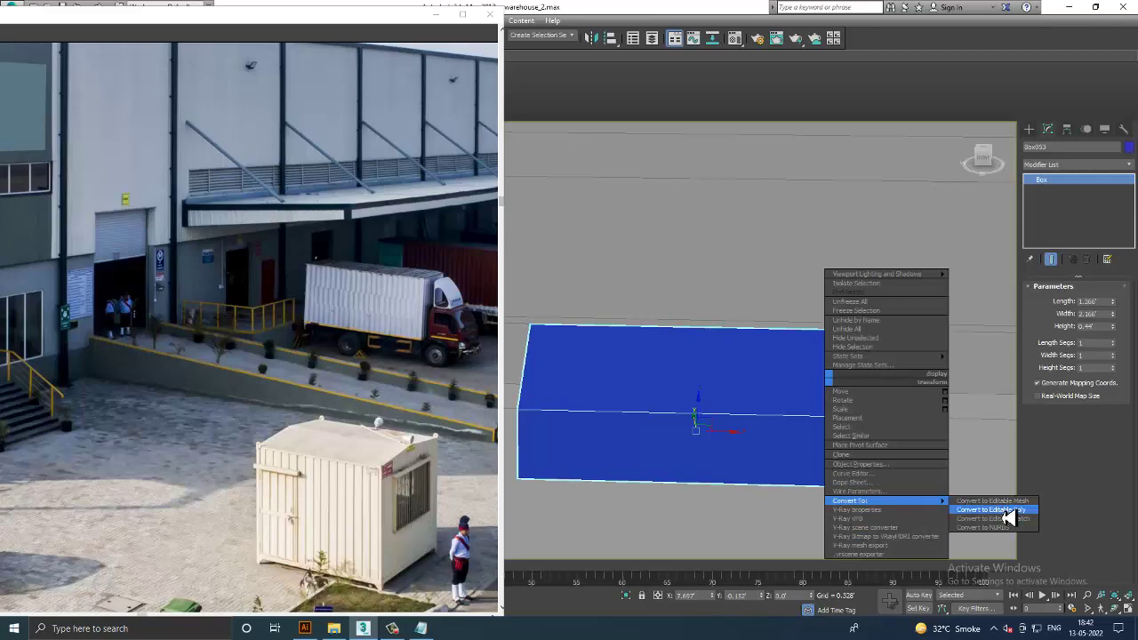
click(996, 509)
drag(1030, 619, 996, 551)
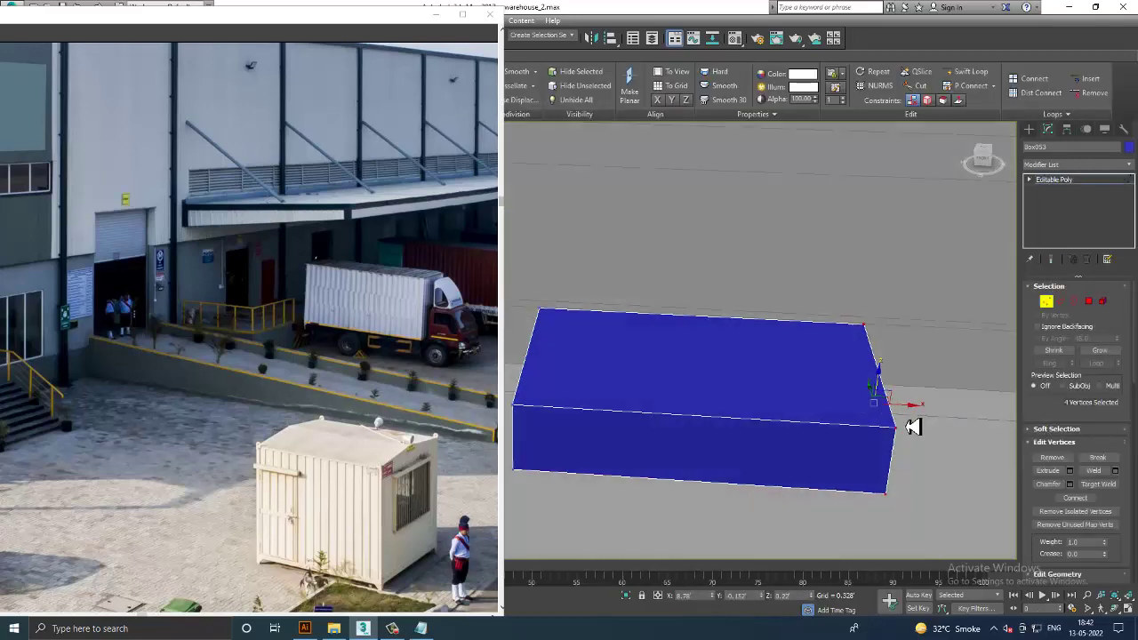
drag(912, 411, 910, 401)
scroll(910, 401, down, 5)
mouse_move(920, 388)
alt+middle_down()
mouse_move(780, 371)
mouse_move(754, 381)
alt+middle_up()
Step: Shift the platform slightly right and extend its end further right
click(1092, 181)
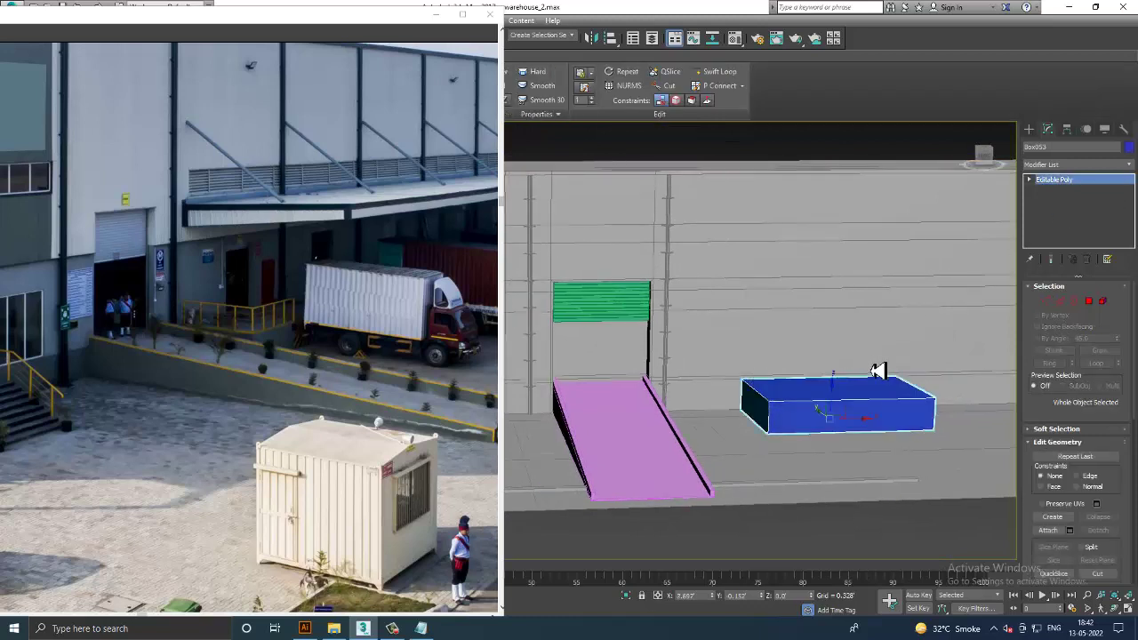
mouse_move(874, 427)
mouse_down()
mouse_move(895, 424)
mouse_move(825, 425)
mouse_up()
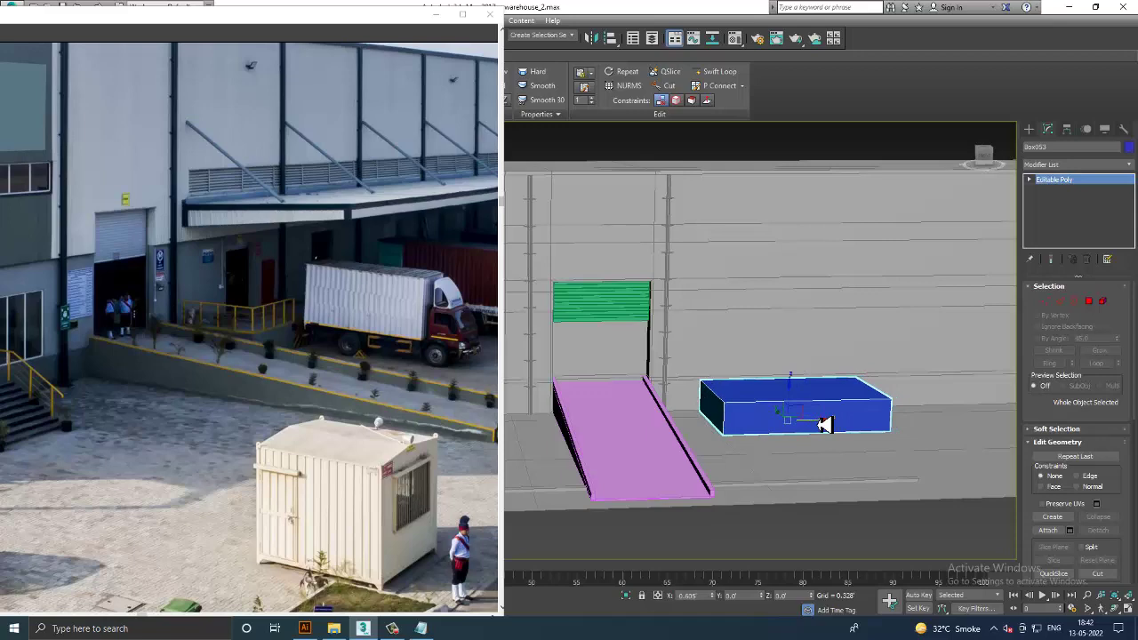
scroll(871, 405, up, 3)
scroll(800, 394, up, 3)
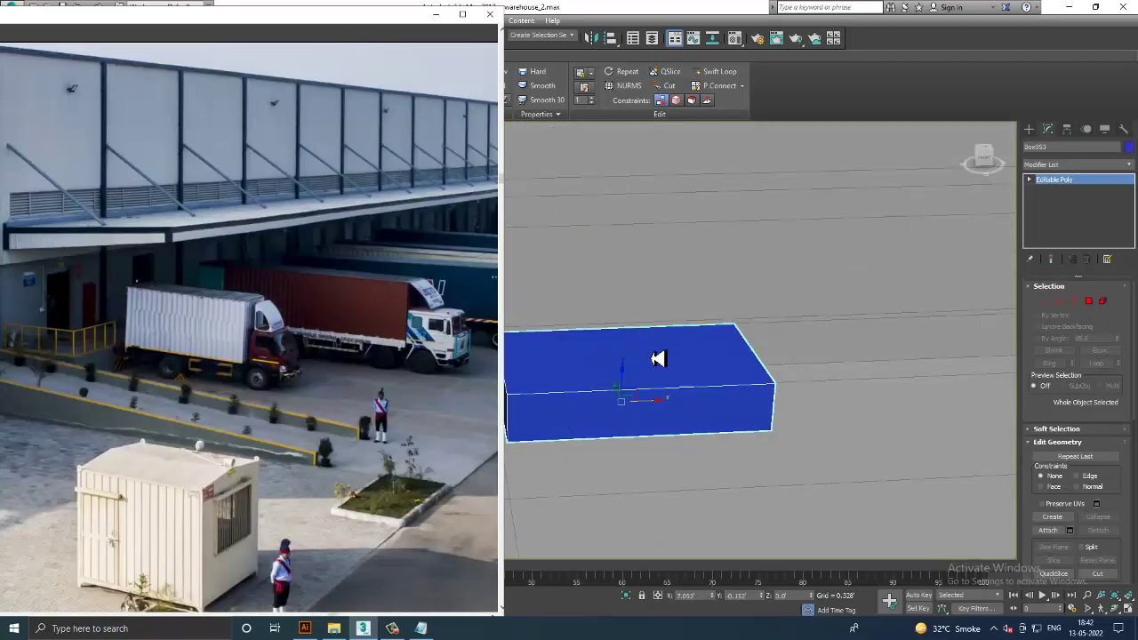
alt+middle_drag(658, 358, 863, 368)
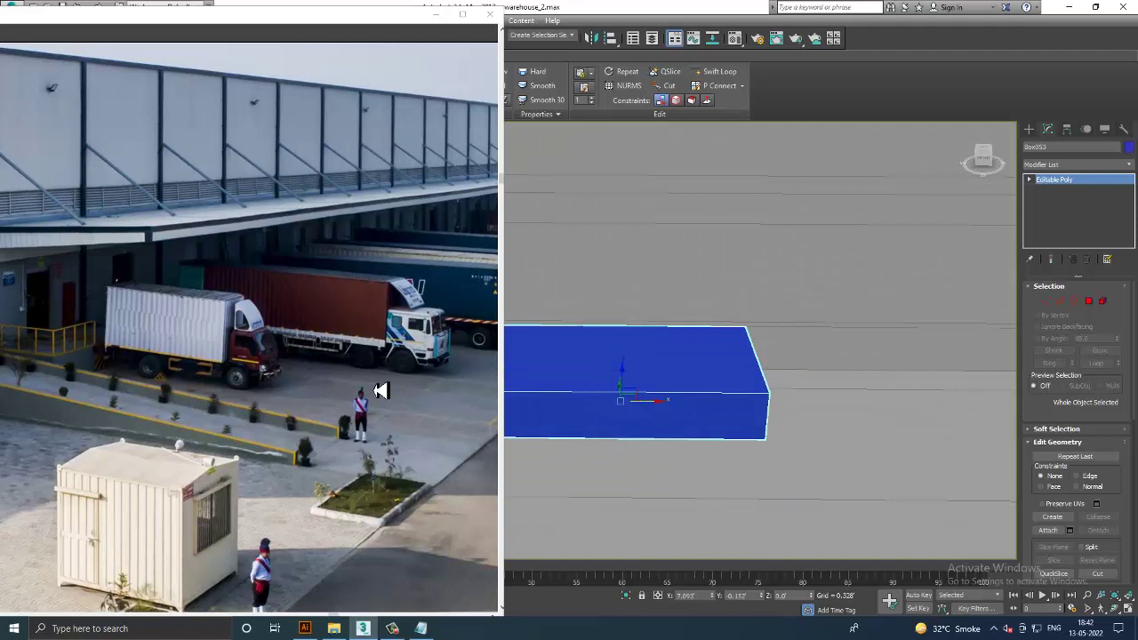
mouse_move(834, 435)
alt+middle_down()
mouse_move(795, 414)
mouse_move(701, 323)
alt+middle_up()
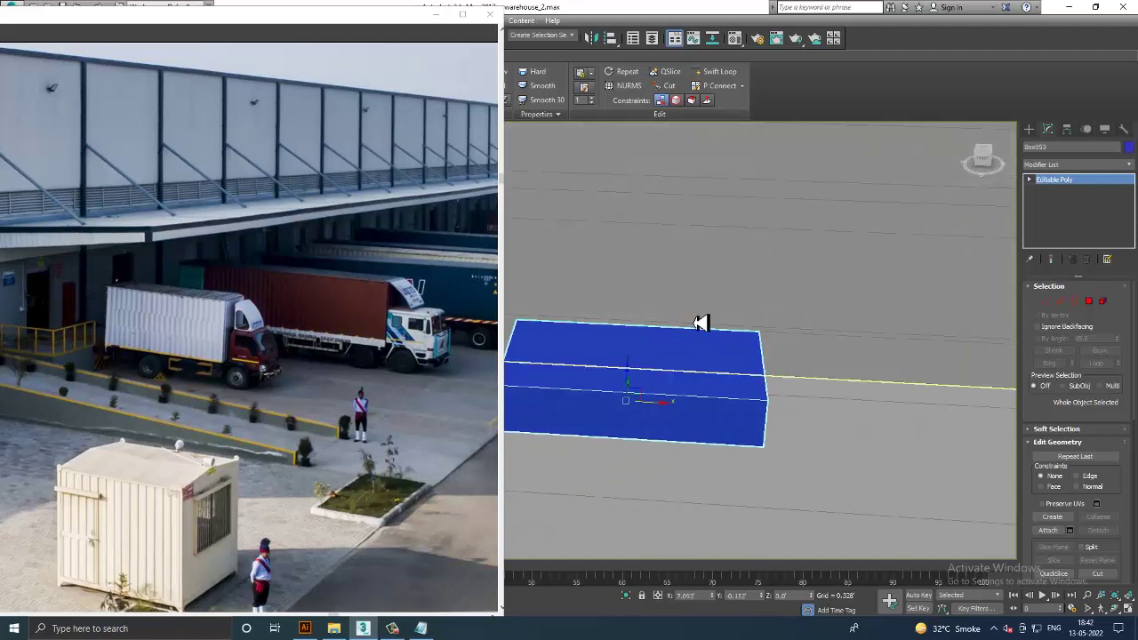
key(1)
drag(797, 399, 823, 411)
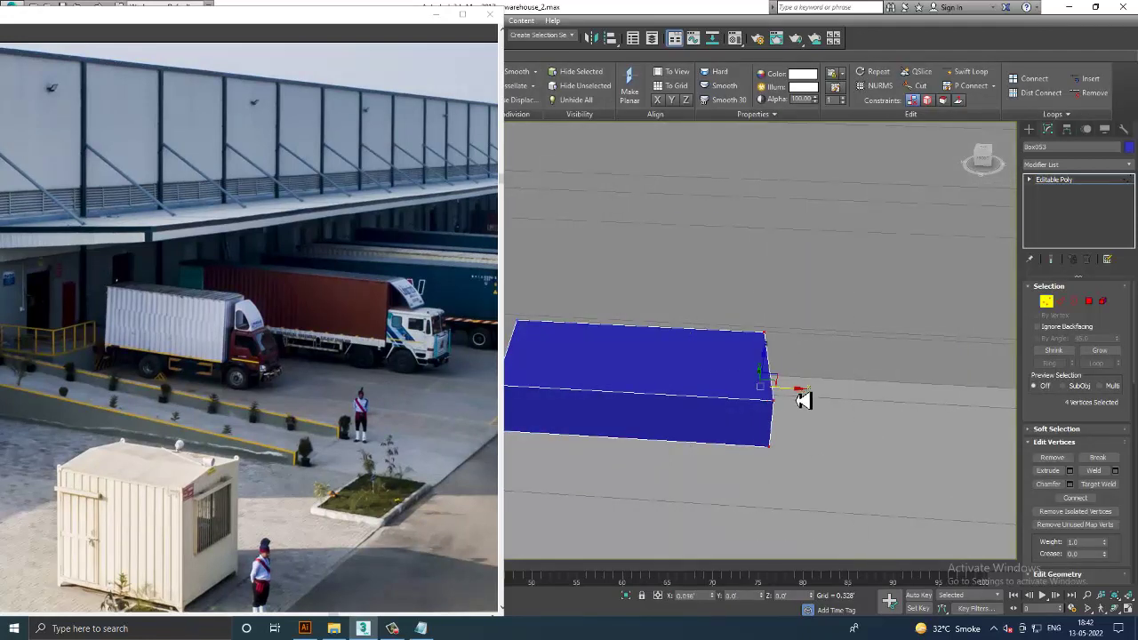
Step: Draw an L-shaped line, Line092, in the Top view along two base edges of platform Box053
click(1031, 130)
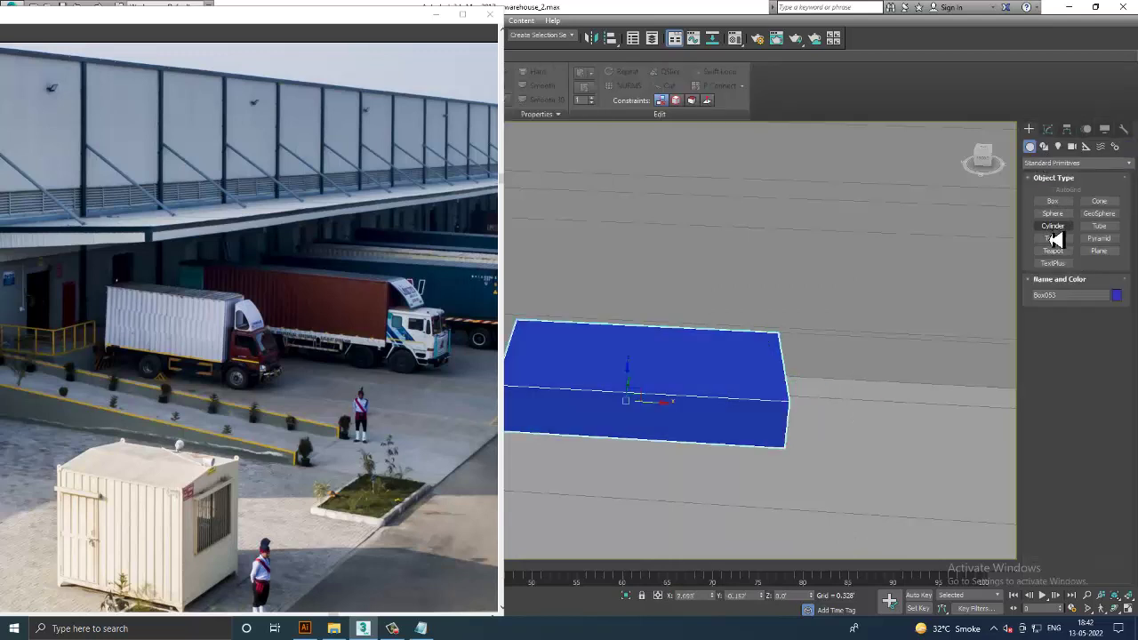
click(1044, 146)
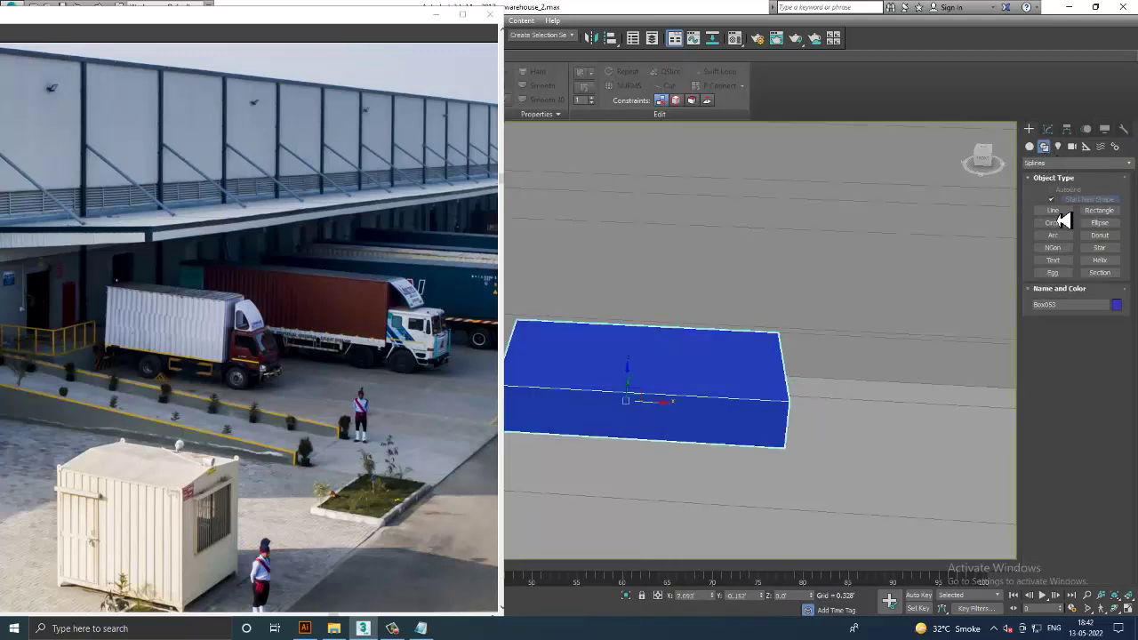
click(1056, 211)
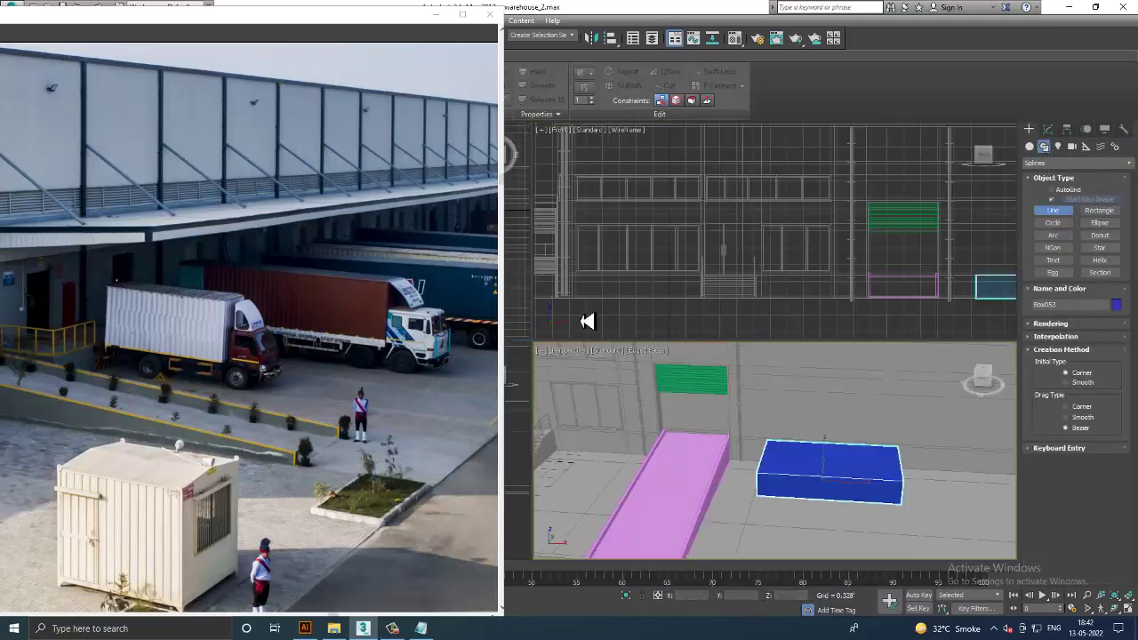
click(522, 302)
scroll(653, 259, up, 3)
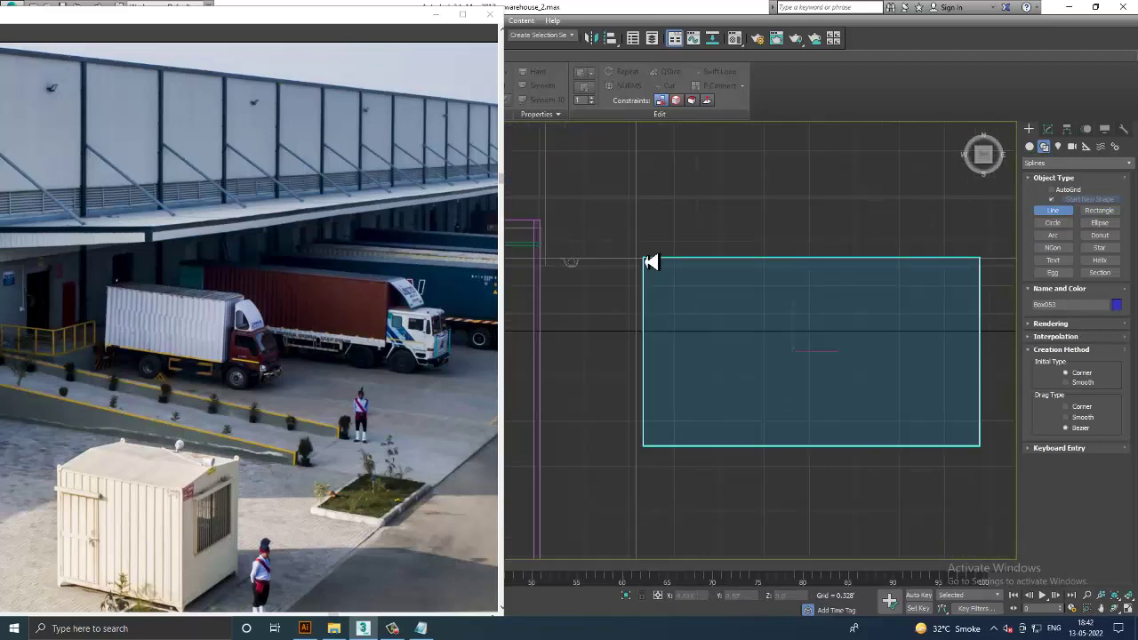
click(653, 262)
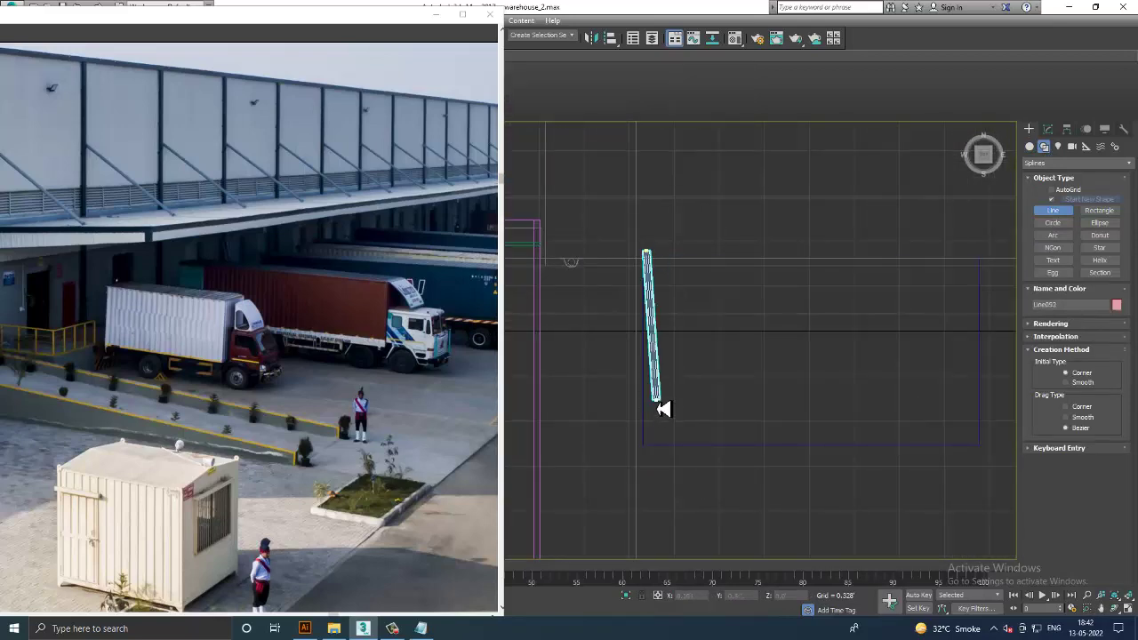
click(648, 445)
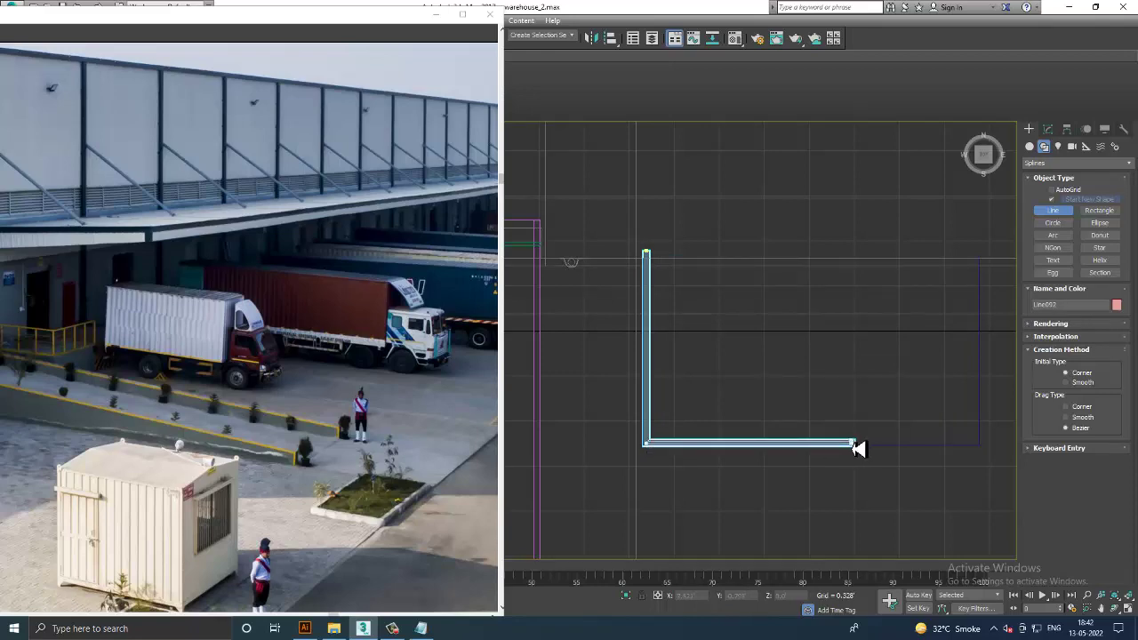
right_click(856, 450)
key(p)
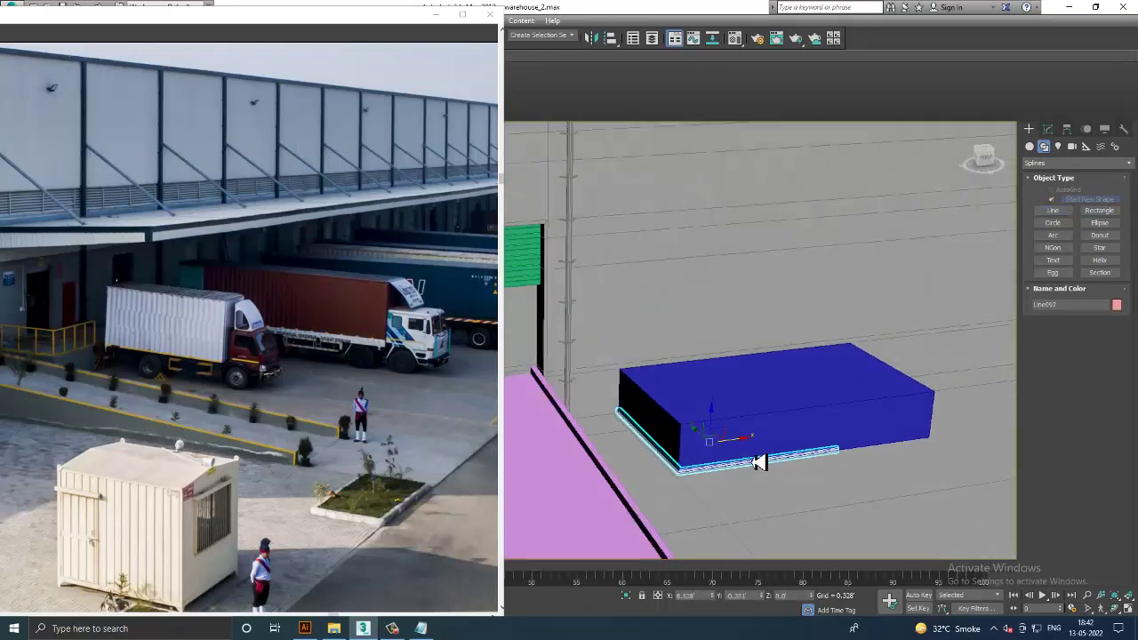
click(1049, 130)
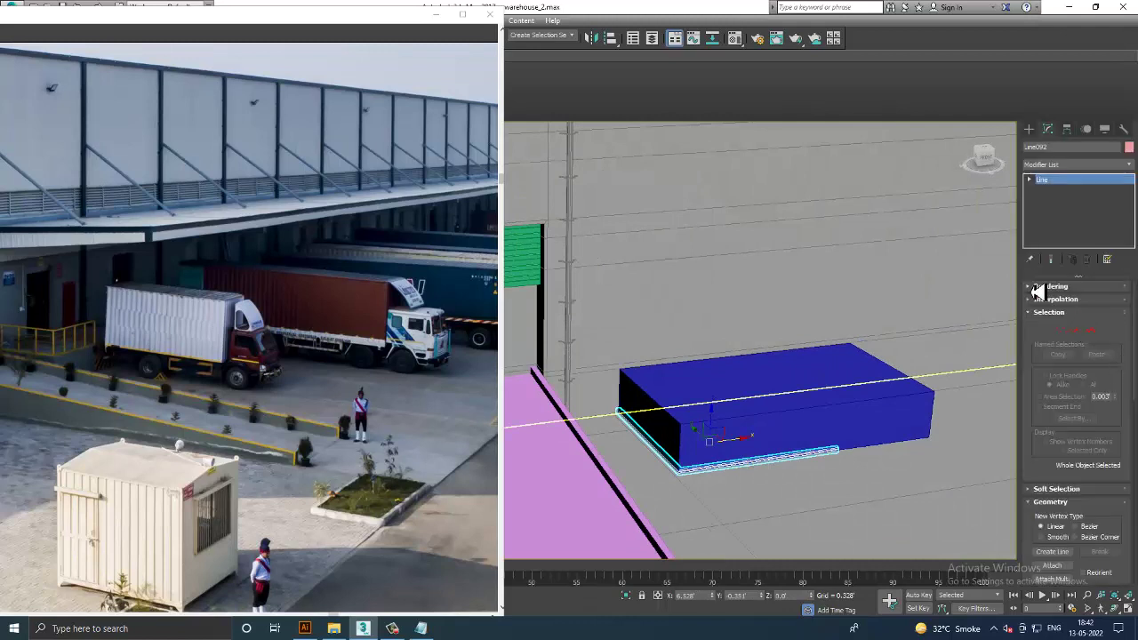
Step: Make Line092 renderable at 0.014' thickness and raise it to the platform's top edge
click(1037, 288)
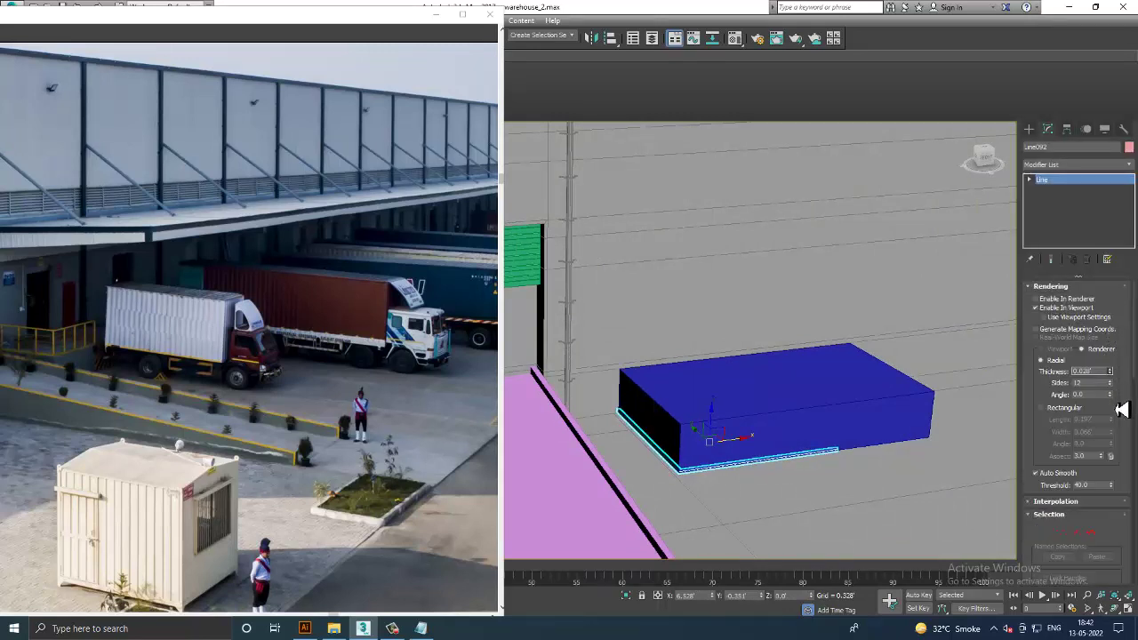
drag(1119, 389, 1118, 394)
drag(721, 431, 721, 325)
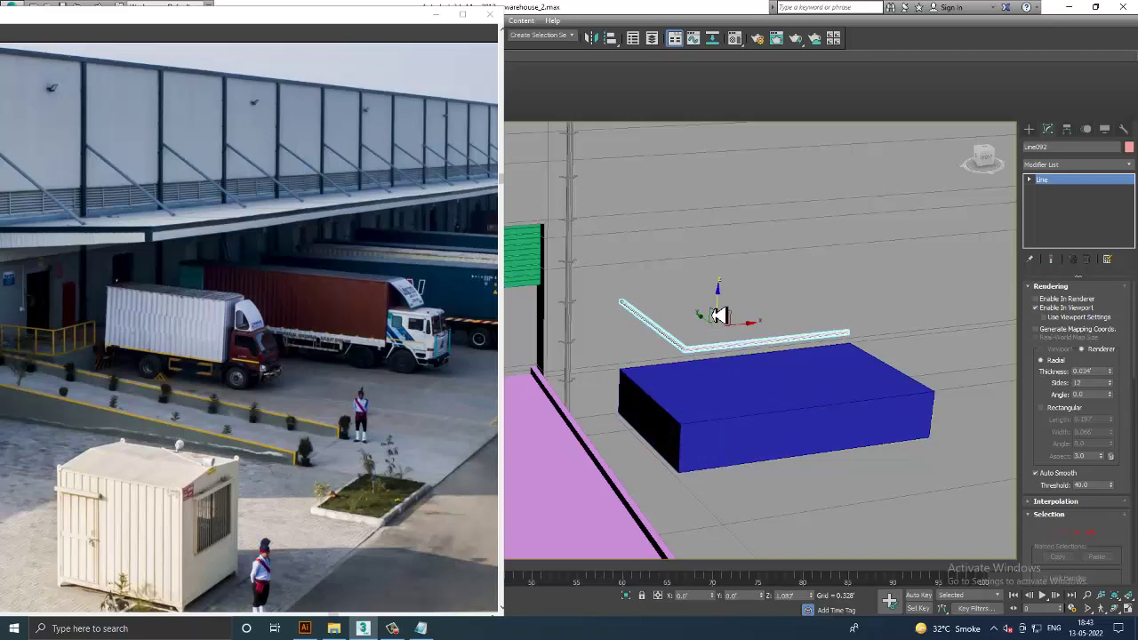
scroll(716, 347, up, 2)
scroll(854, 318, up, 2)
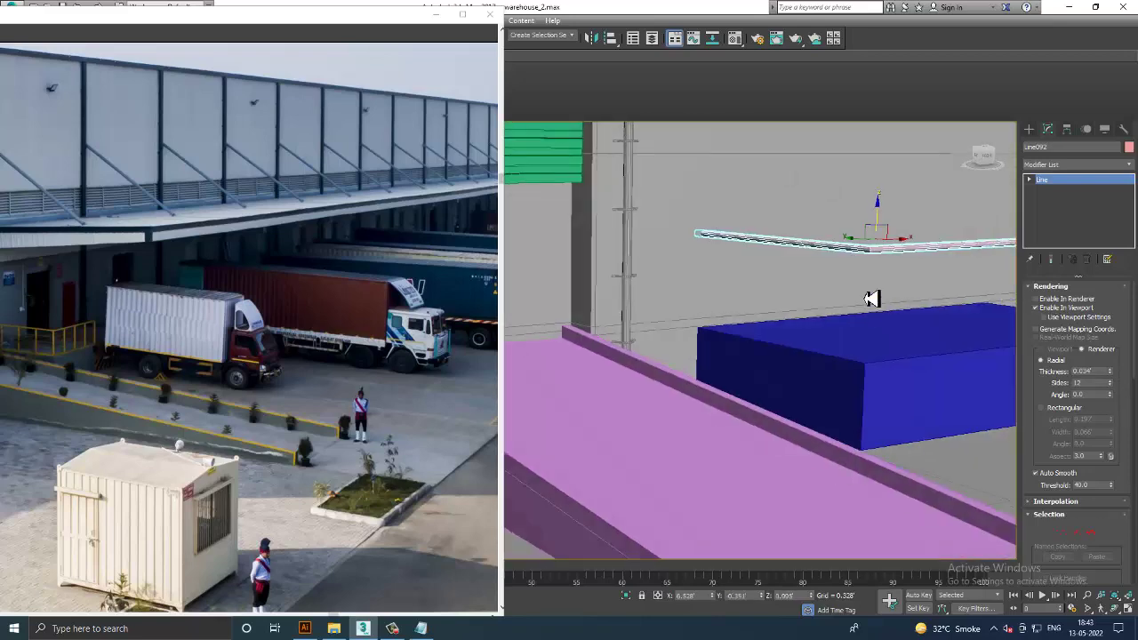
scroll(869, 297, up, 2)
drag(1118, 382, 1122, 398)
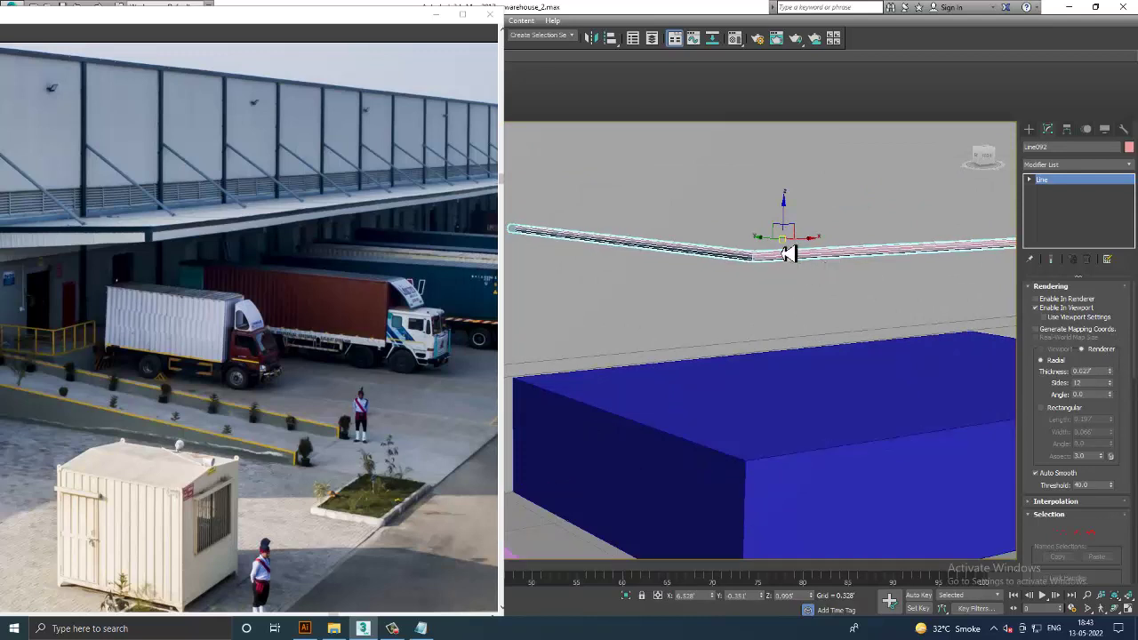
Step: Clone a second parallel rail above the first and lower both rails slightly
shift+drag(788, 229, 796, 257)
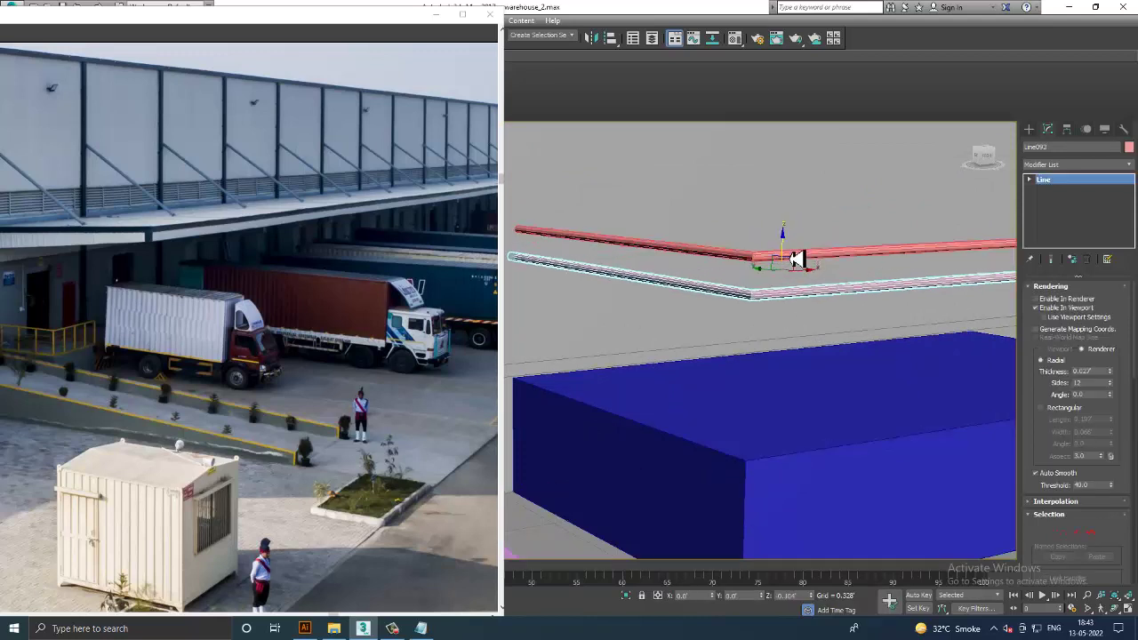
click(578, 367)
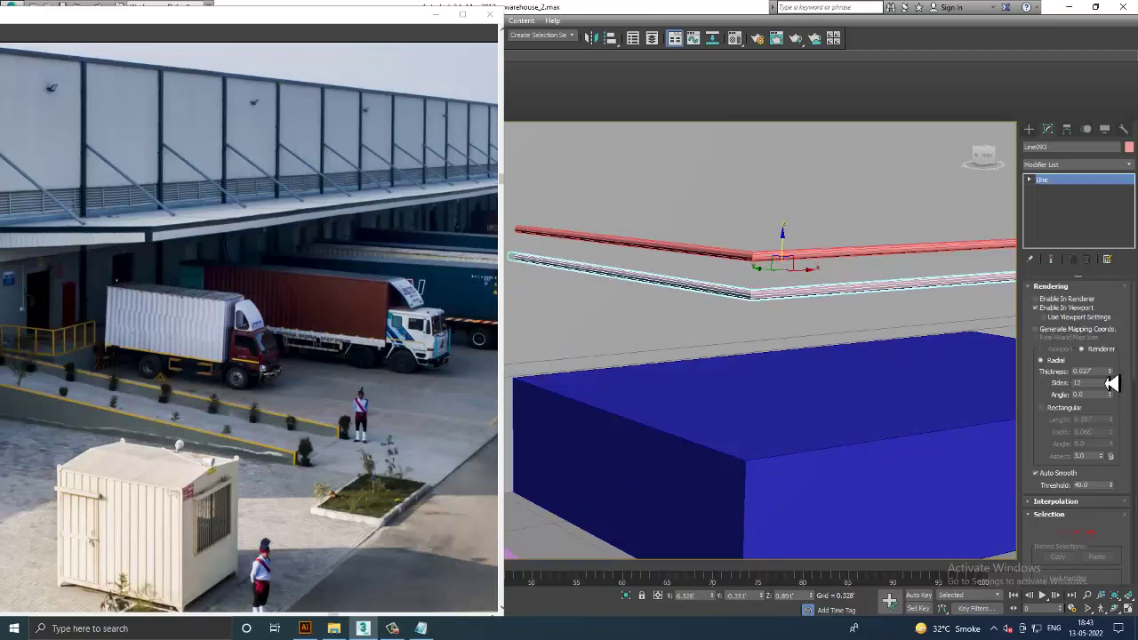
ctrl+click(732, 258)
scroll(749, 274, down, 2)
scroll(765, 272, down, 3)
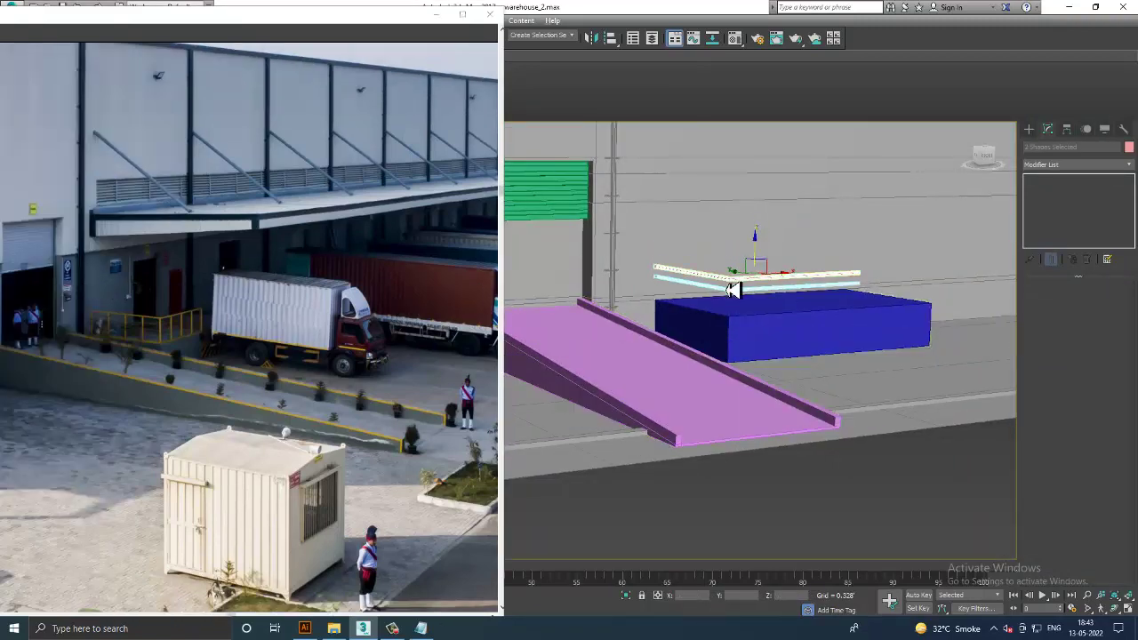
scroll(745, 306, up, 4)
scroll(767, 255, down, 1)
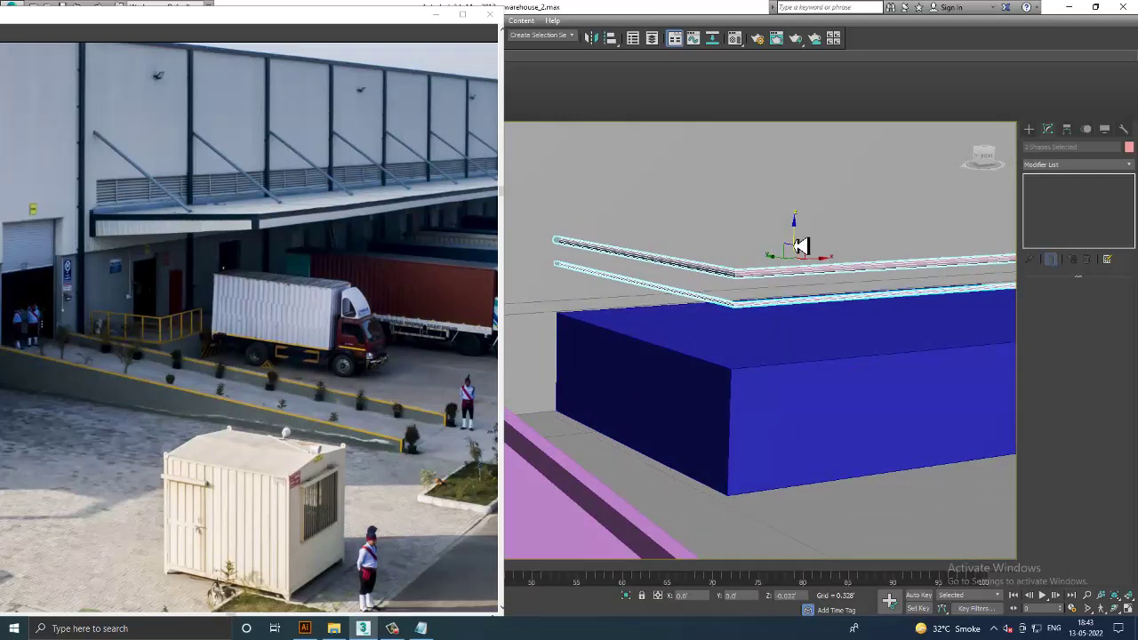
drag(800, 239, 800, 246)
Step: Copy the upper rail upward to make four stacked rails along the platform
click(751, 298)
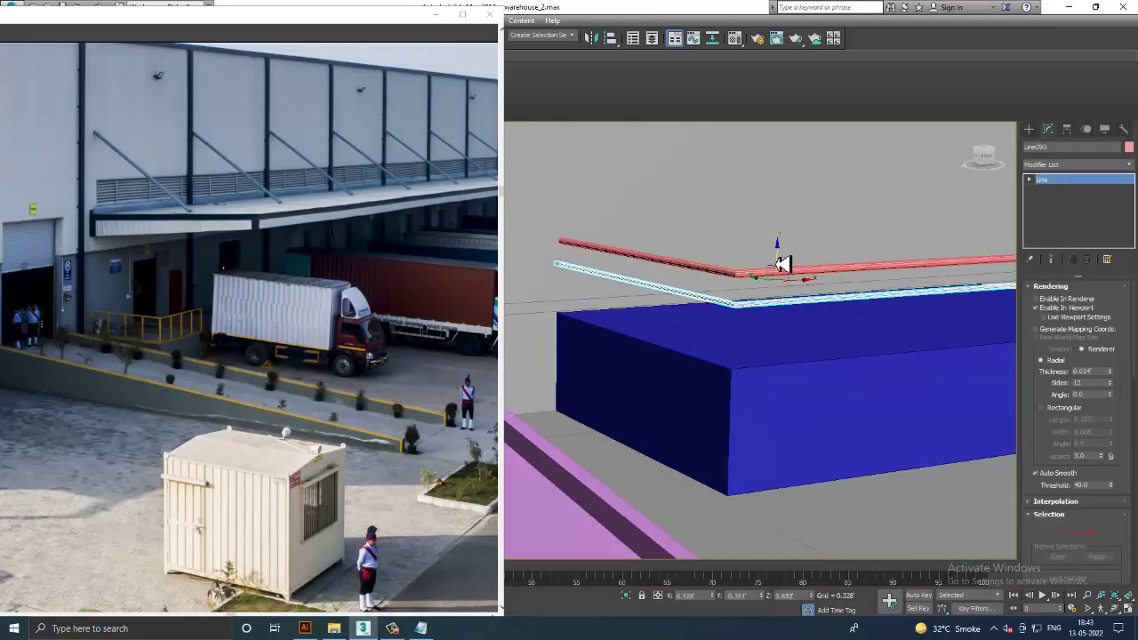
shift+drag(787, 272, 780, 286)
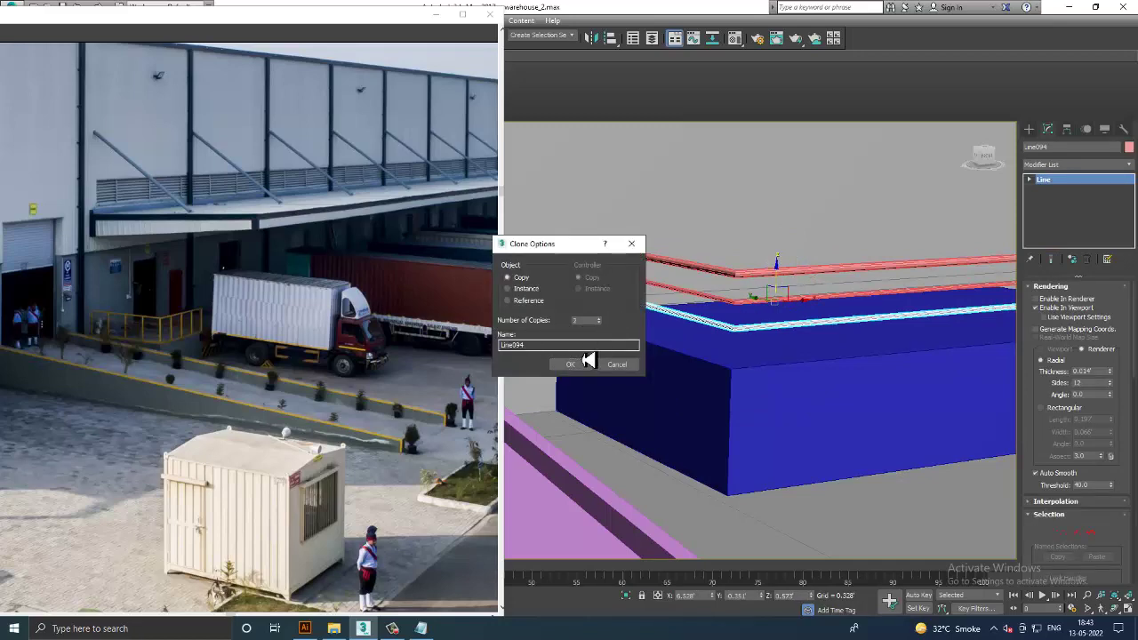
click(580, 363)
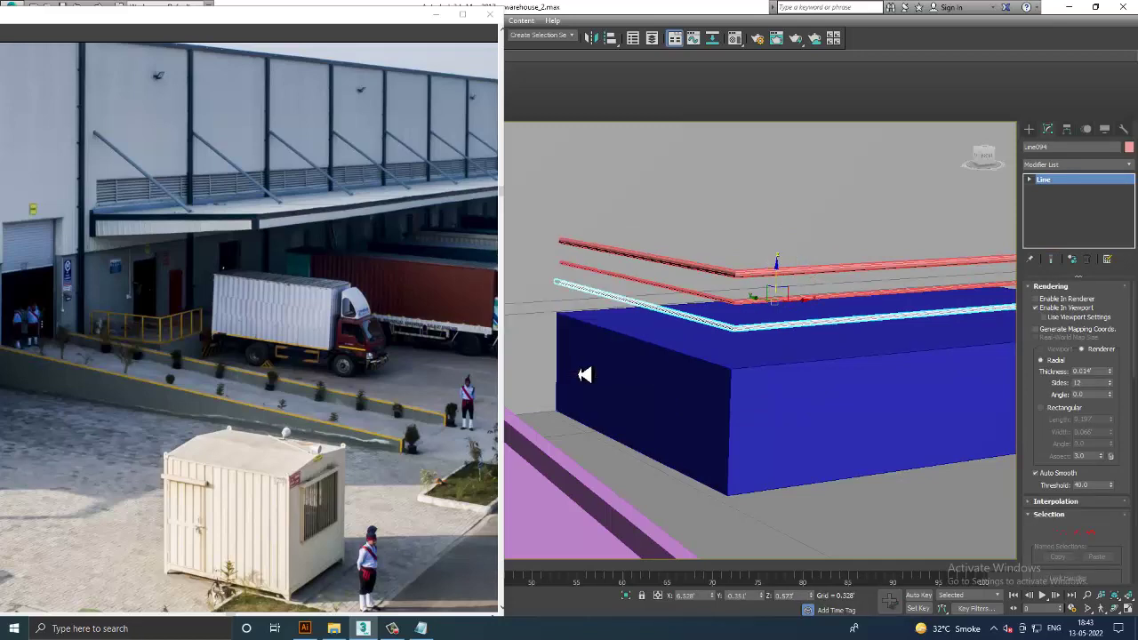
click(1032, 130)
click(1054, 211)
Step: Draw a vertical post line from the top rail's end in the Front view
key(f)
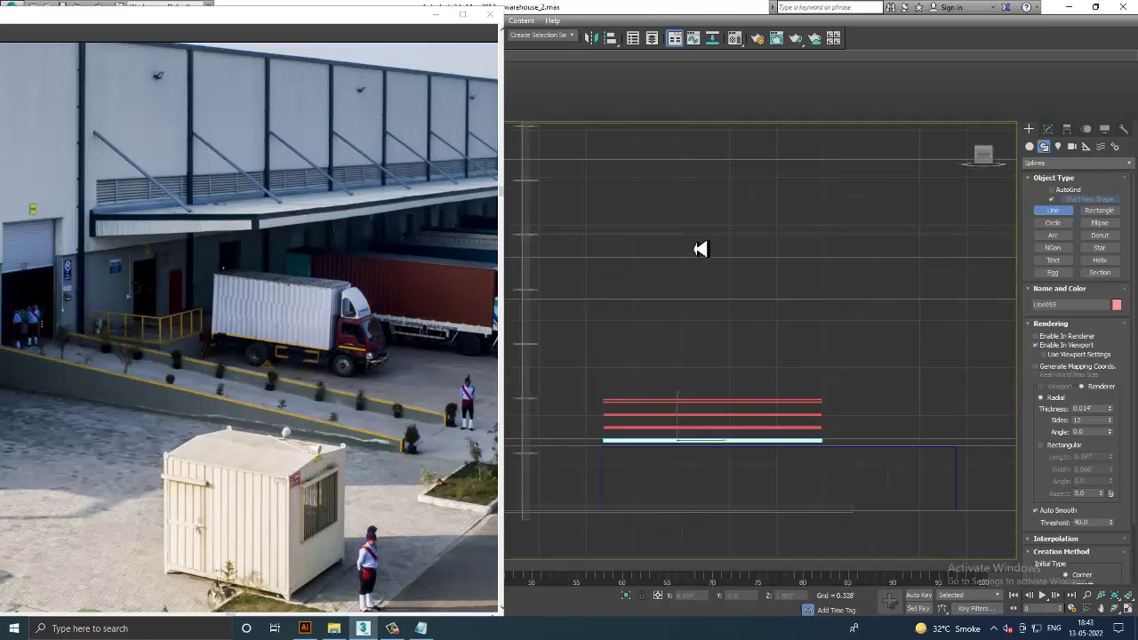
scroll(700, 249, up, 3)
middle_drag(701, 364, 674, 281)
click(637, 235)
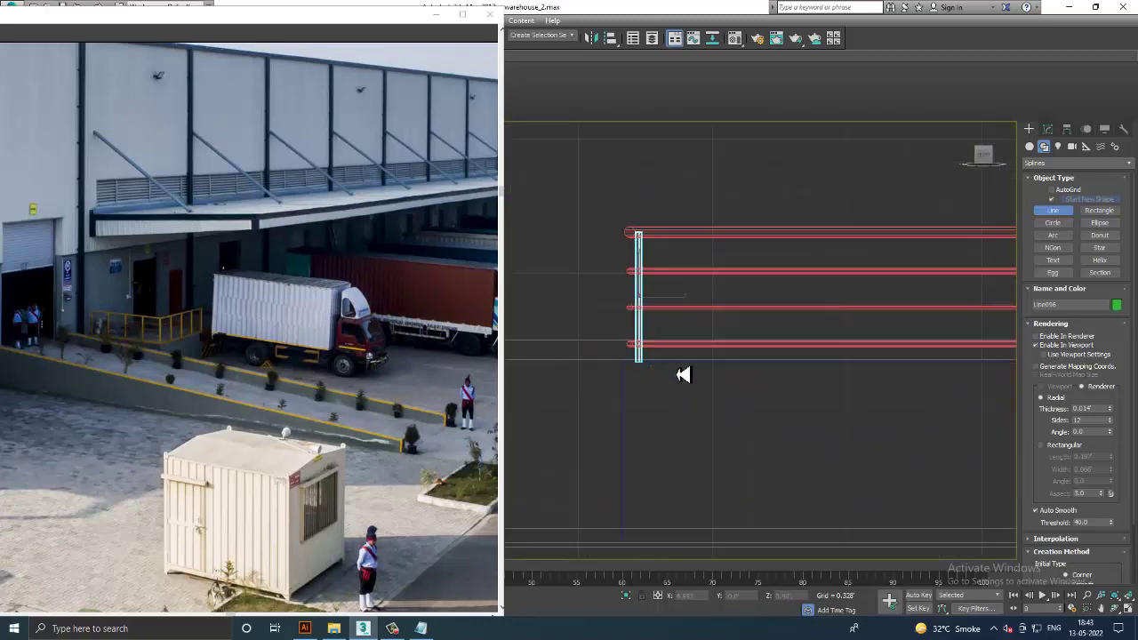
right_click(818, 424)
key(p)
alt+middle_drag(833, 427, 762, 399)
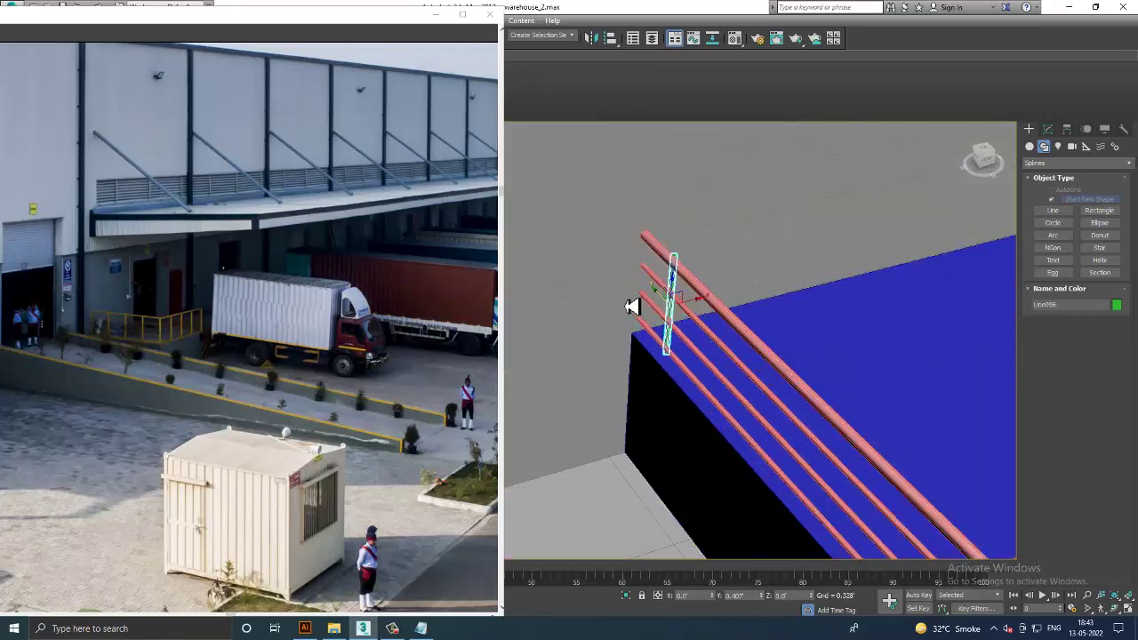
Step: Align the post with the rail ends and clone copies along the short side and corner, up to Line101
drag(631, 306, 602, 286)
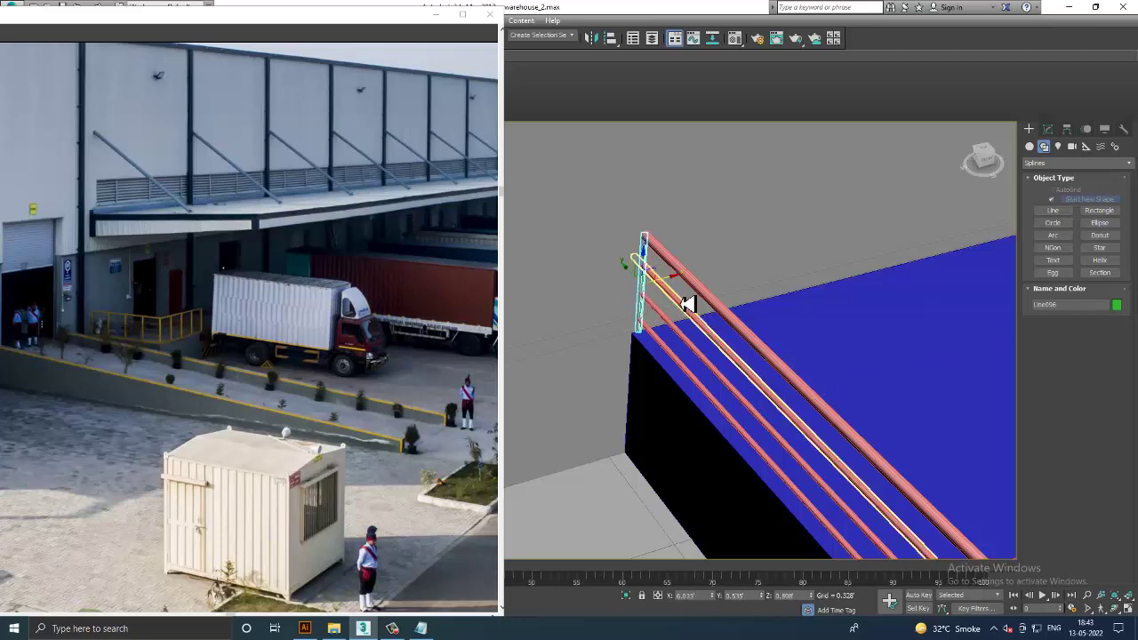
mouse_move(686, 299)
alt+middle_down()
mouse_move(659, 282)
mouse_move(694, 261)
mouse_move(582, 264)
alt+middle_up()
drag(587, 278, 650, 289)
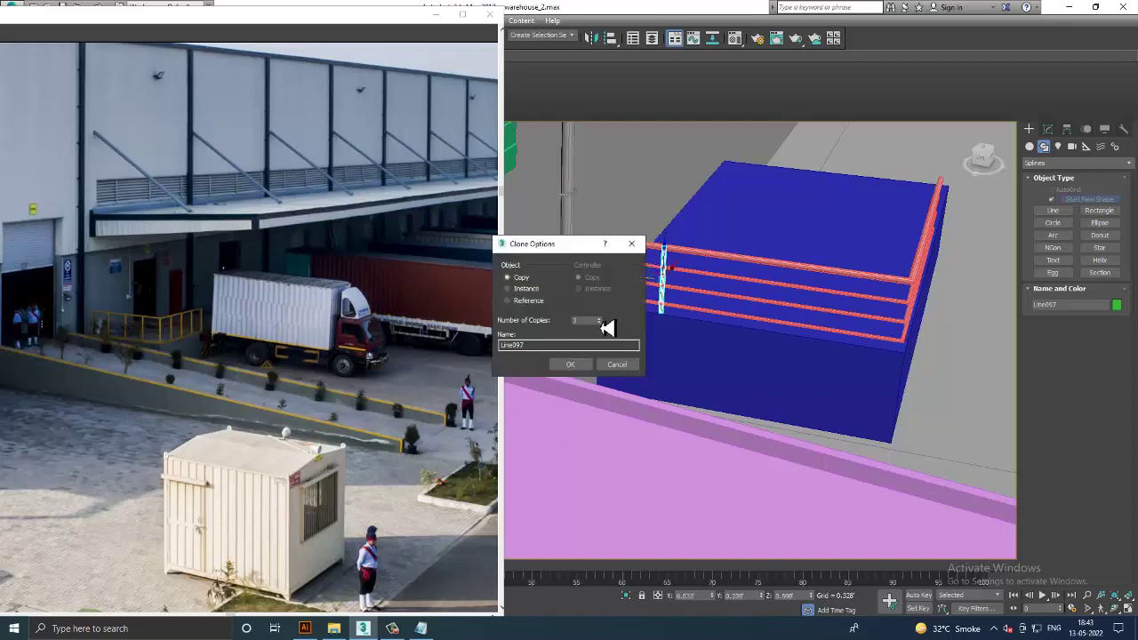
click(570, 365)
mouse_move(796, 353)
alt+middle_down()
mouse_move(858, 356)
mouse_move(679, 363)
mouse_move(678, 378)
mouse_move(724, 356)
mouse_move(634, 306)
alt+middle_up()
shift+drag(630, 287, 712, 282)
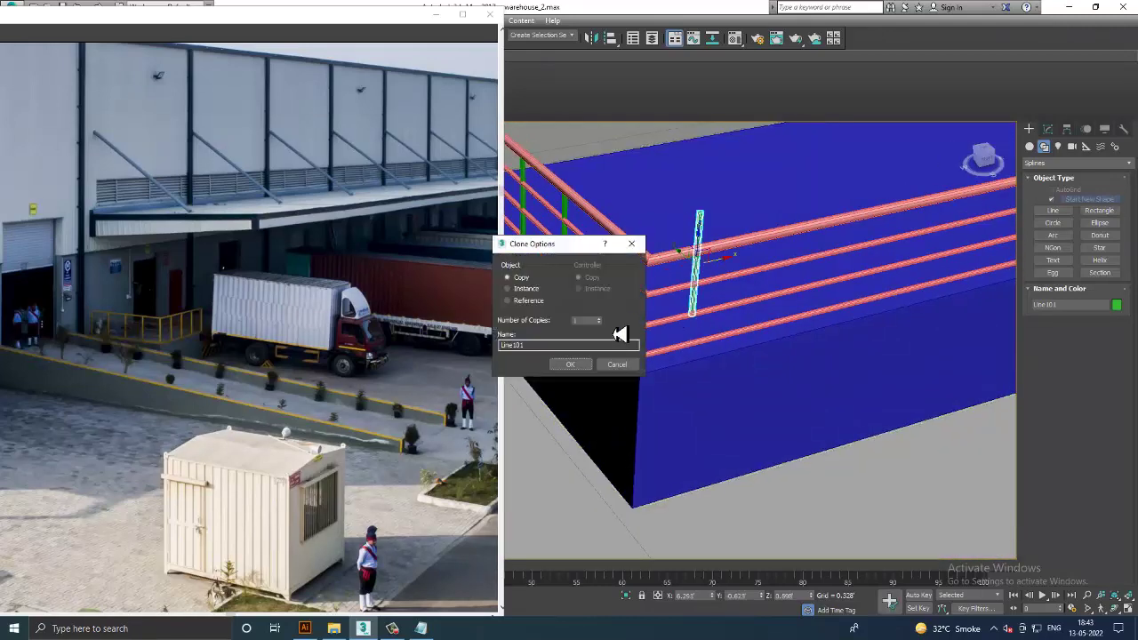
click(574, 366)
mouse_move(770, 284)
alt+middle_down()
mouse_move(738, 259)
mouse_move(691, 251)
alt+middle_up()
drag(690, 252, 719, 313)
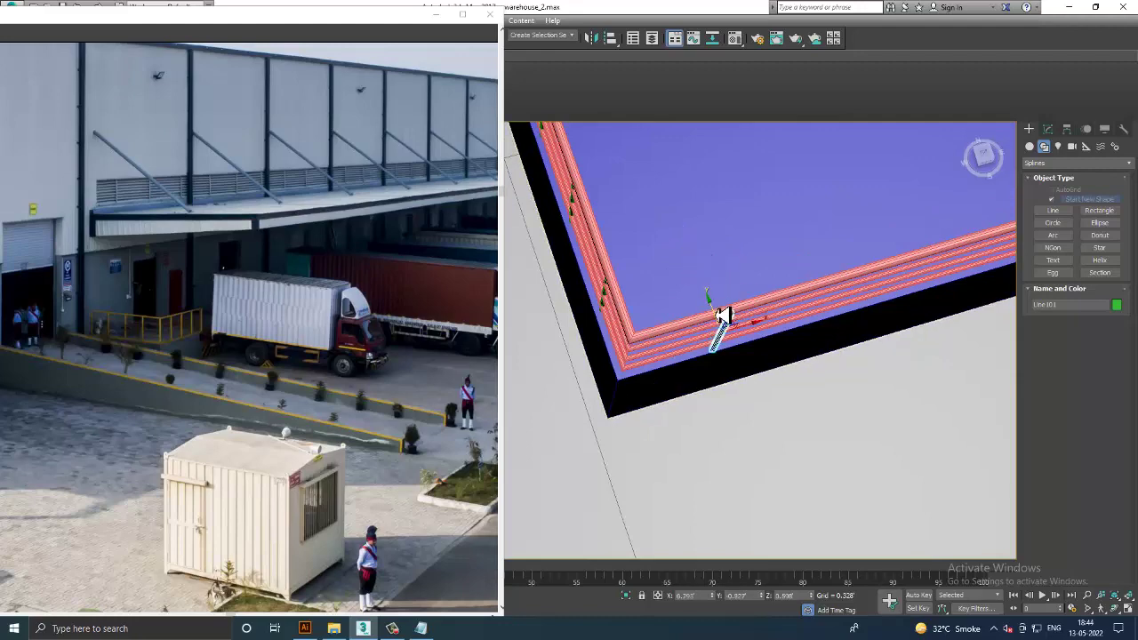
Step: Clone the post along the platform's long rail, up to Line104
key(alt+w)
key(alt+w)
scroll(654, 281, down, 5)
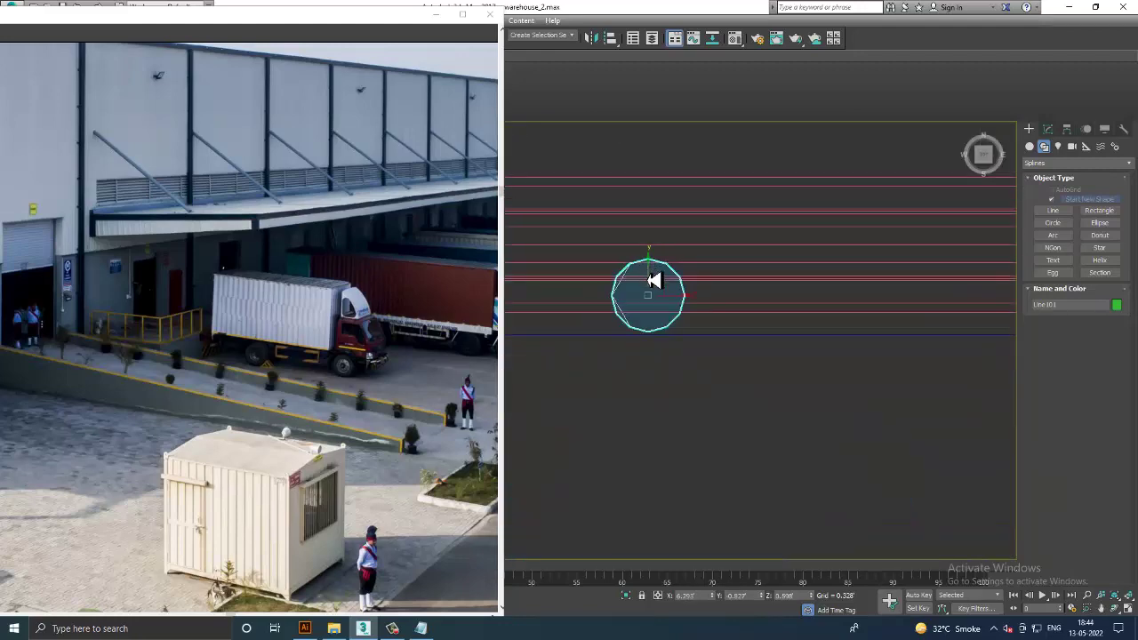
scroll(673, 309, down, 5)
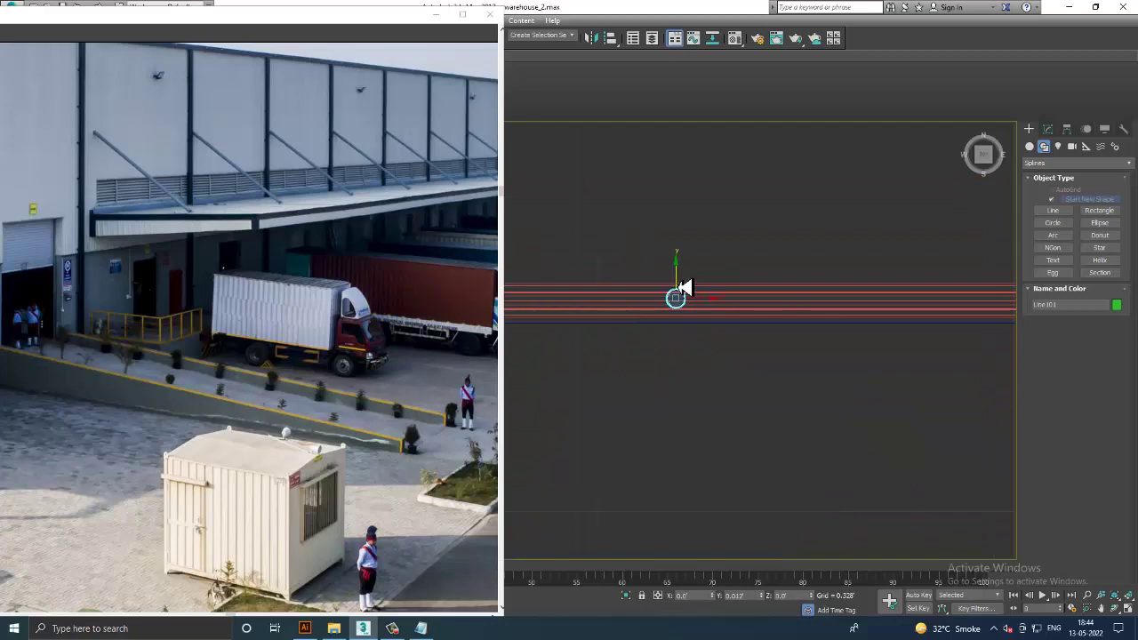
key(alt+w)
key(alt+w)
scroll(792, 336, down, 5)
scroll(774, 340, up, 3)
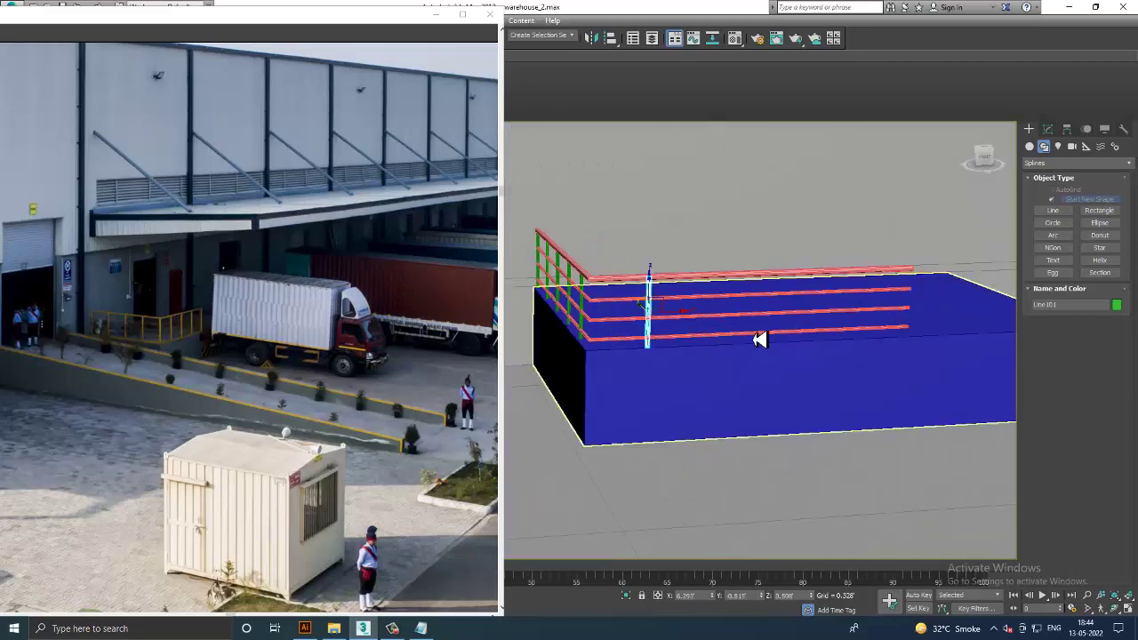
shift+drag(673, 323, 745, 310)
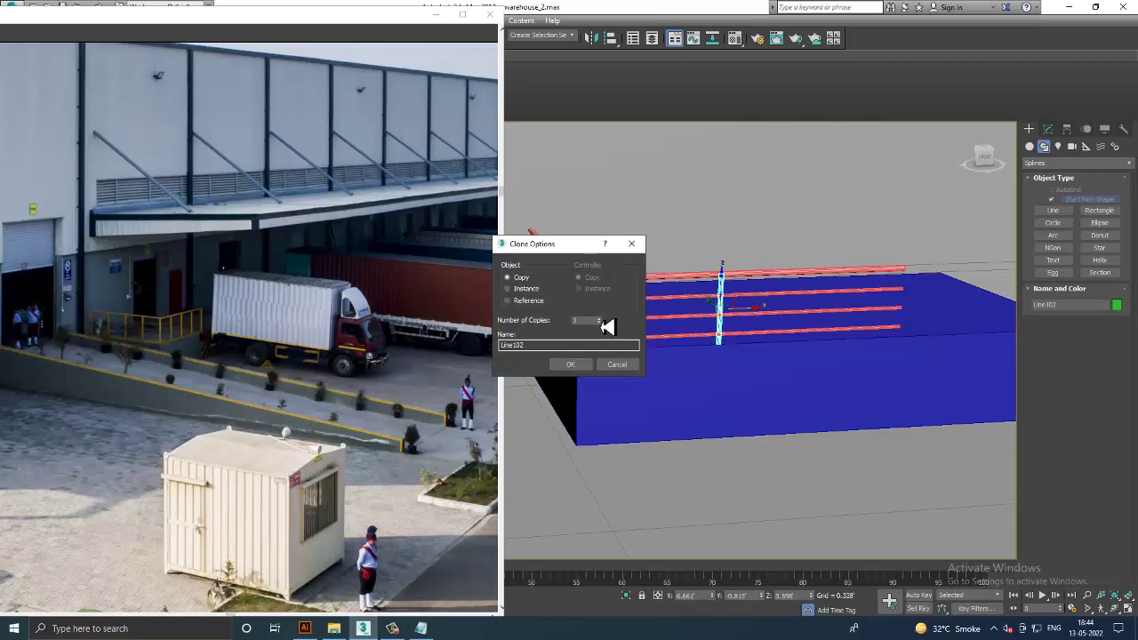
click(570, 364)
Step: Move the last post to the rail end and shift the middle posts to even the spacing
mouse_move(783, 330)
alt+middle_down()
mouse_move(908, 317)
mouse_move(827, 317)
alt+middle_up()
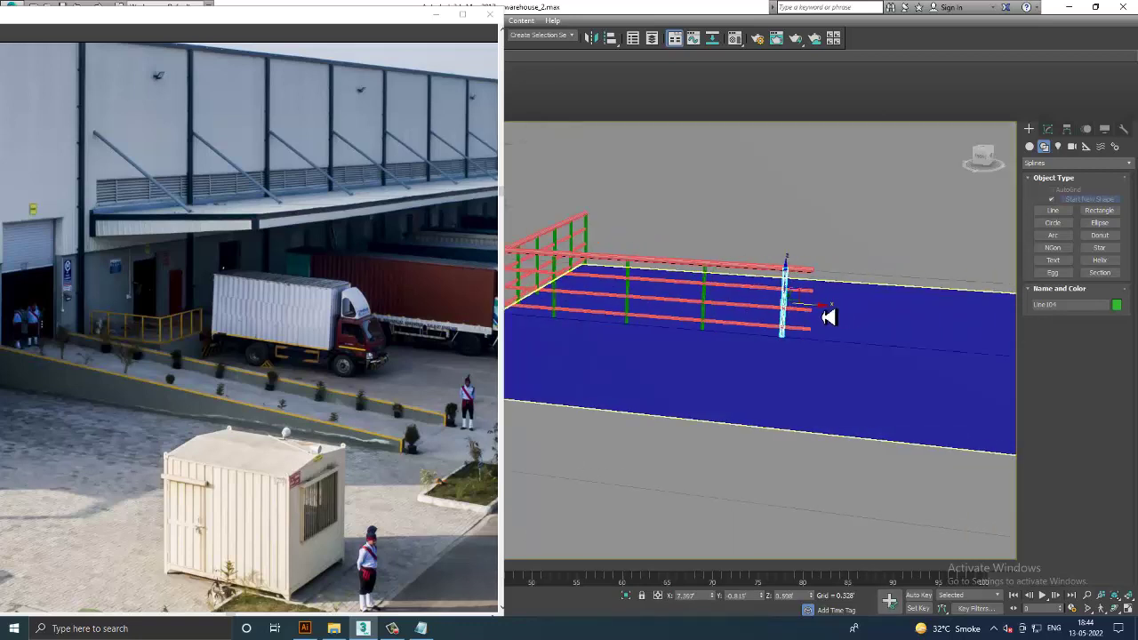
drag(820, 315, 848, 311)
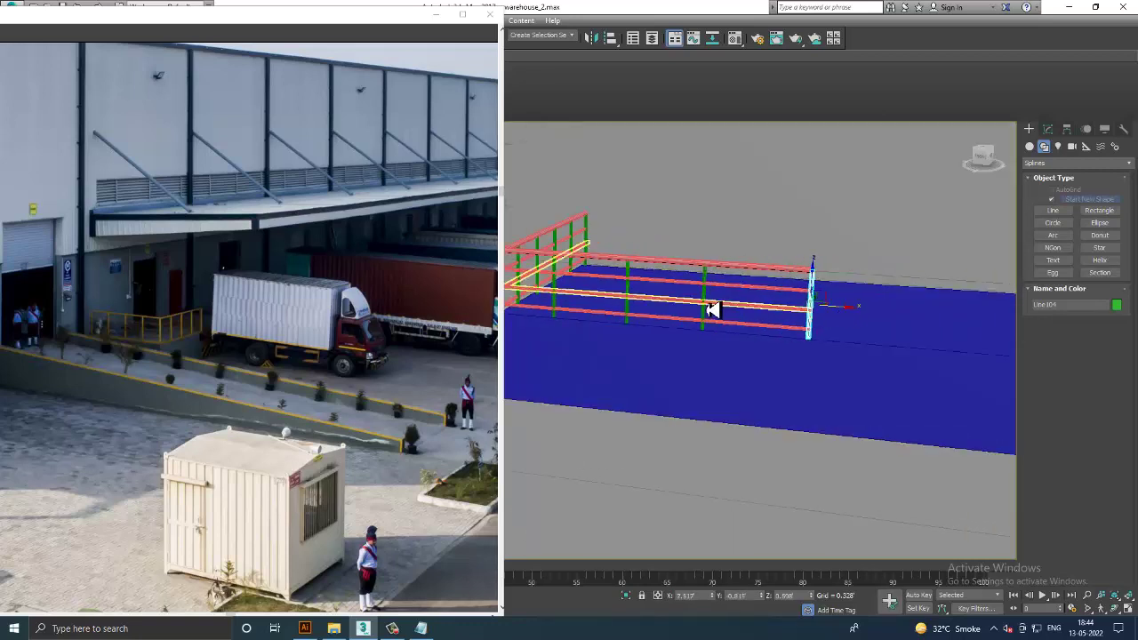
click(708, 302)
drag(753, 308, 764, 308)
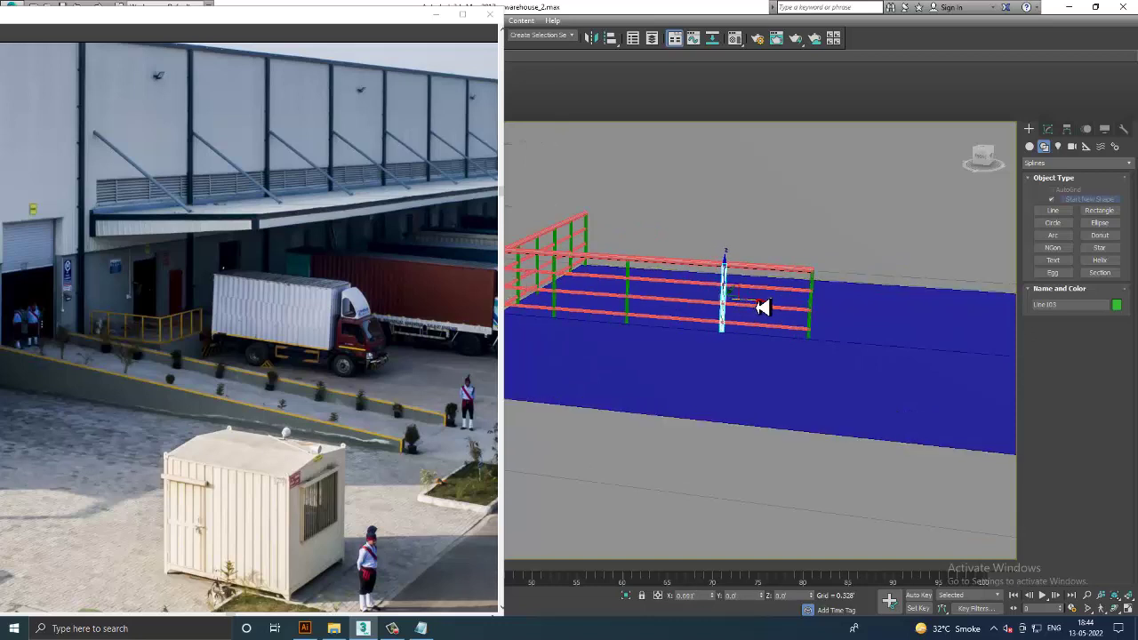
alt+middle_drag(763, 308, 622, 295)
click(625, 298)
drag(661, 305, 669, 306)
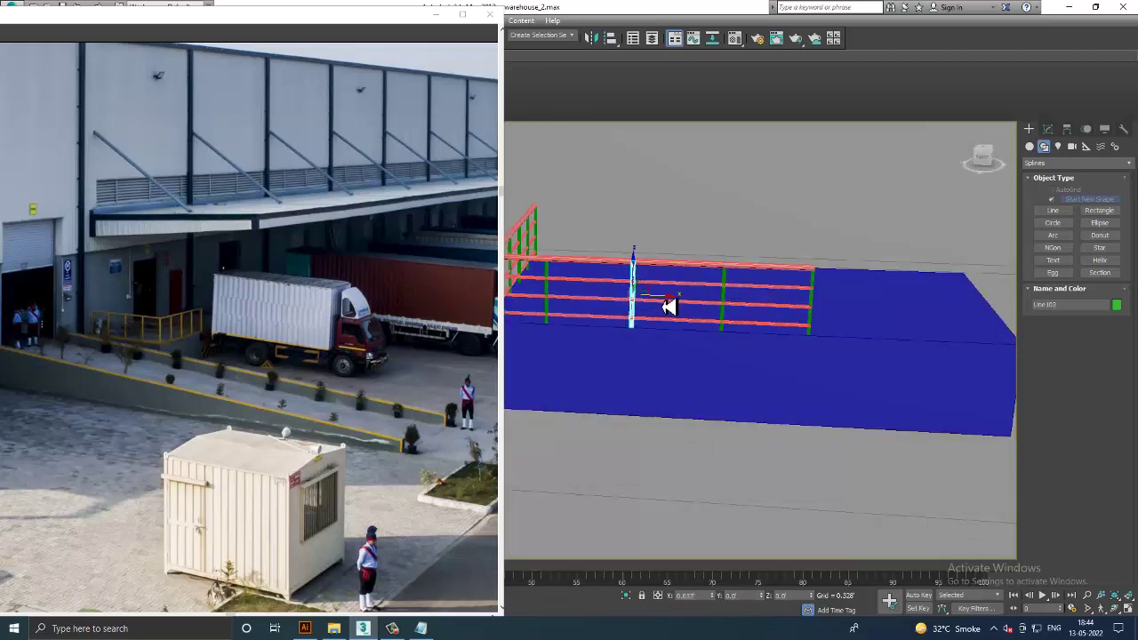
click(549, 296)
drag(579, 302, 589, 299)
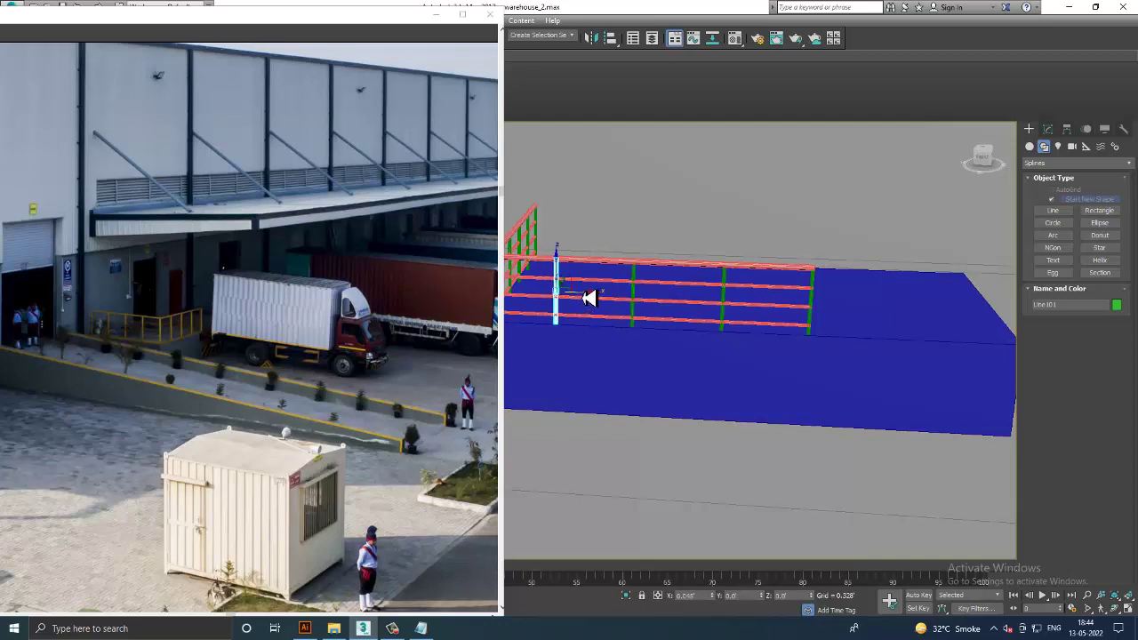
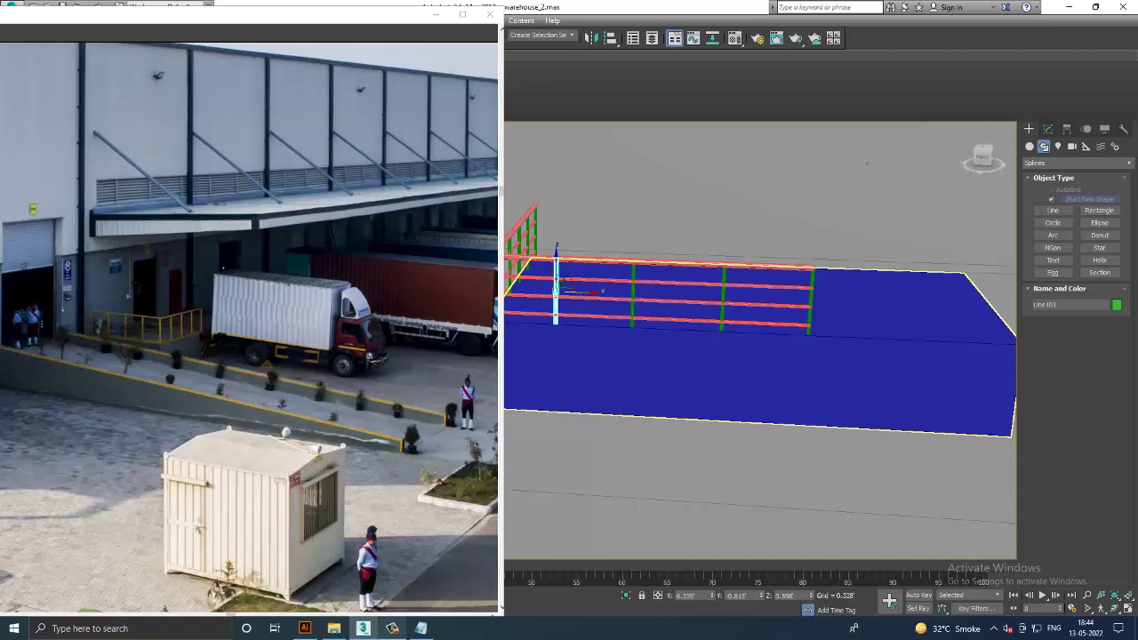
Step: Draw a small flat box, Box054, on the ground beside the front of the blue slab
click(394, 629)
click(405, 633)
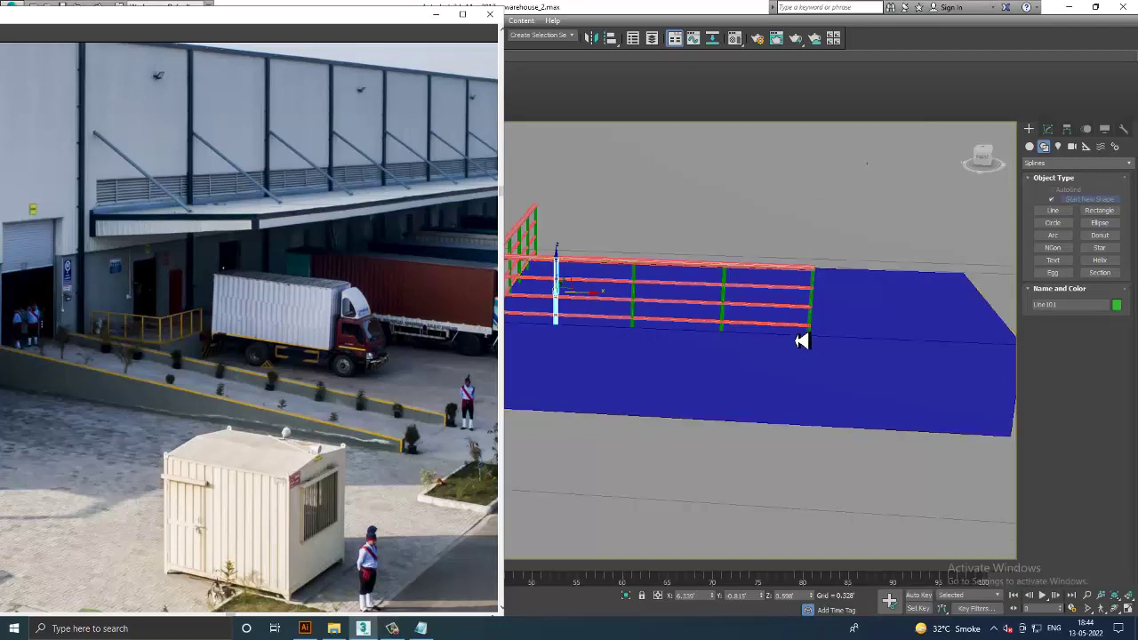
mouse_move(803, 338)
alt+middle_down()
mouse_move(841, 380)
mouse_move(814, 372)
mouse_move(843, 383)
mouse_move(726, 412)
alt+middle_up()
click(1032, 147)
click(1054, 202)
mouse_move(698, 412)
mouse_down()
mouse_move(851, 424)
mouse_move(818, 420)
mouse_up()
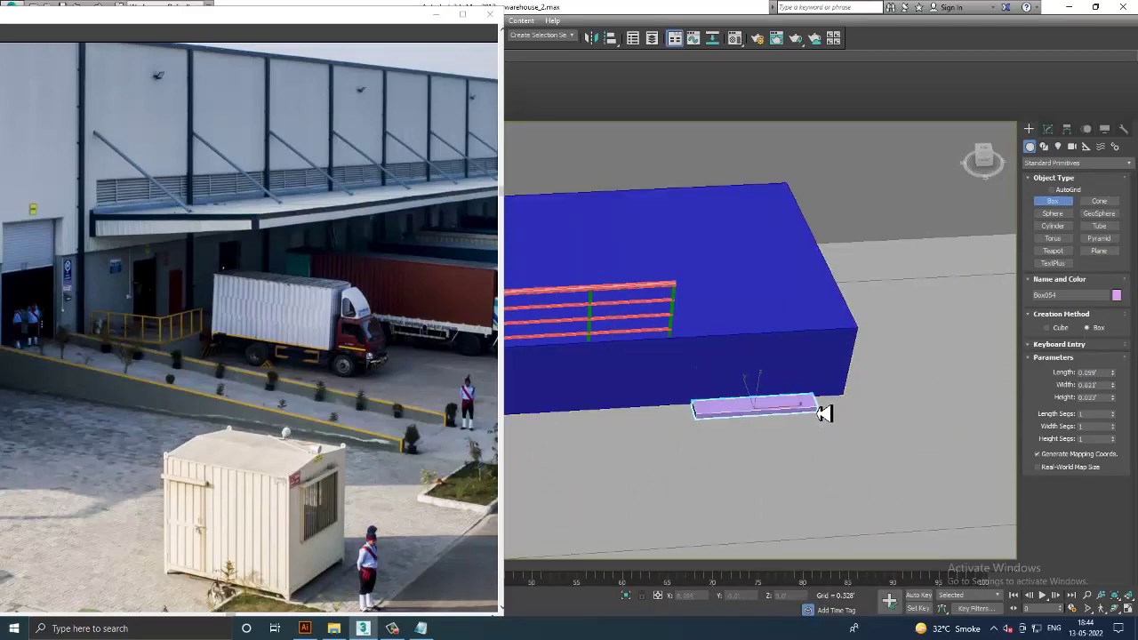
click(794, 408)
mouse_move(794, 408)
alt+middle_down()
mouse_move(831, 391)
mouse_move(738, 409)
alt+middle_up()
right_click(831, 391)
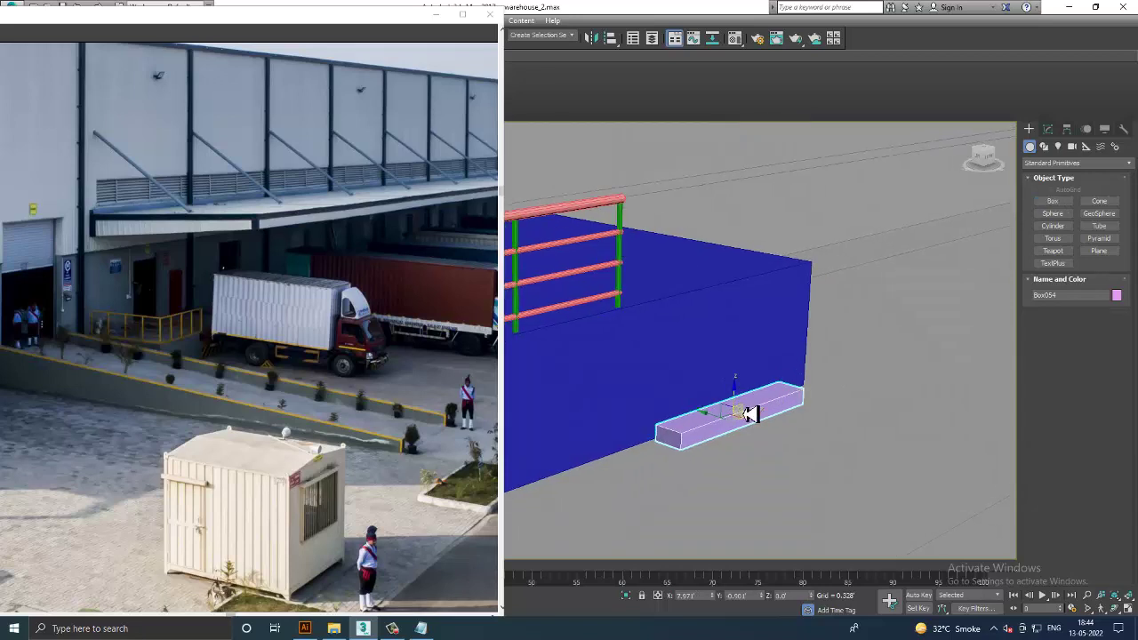
click(1048, 131)
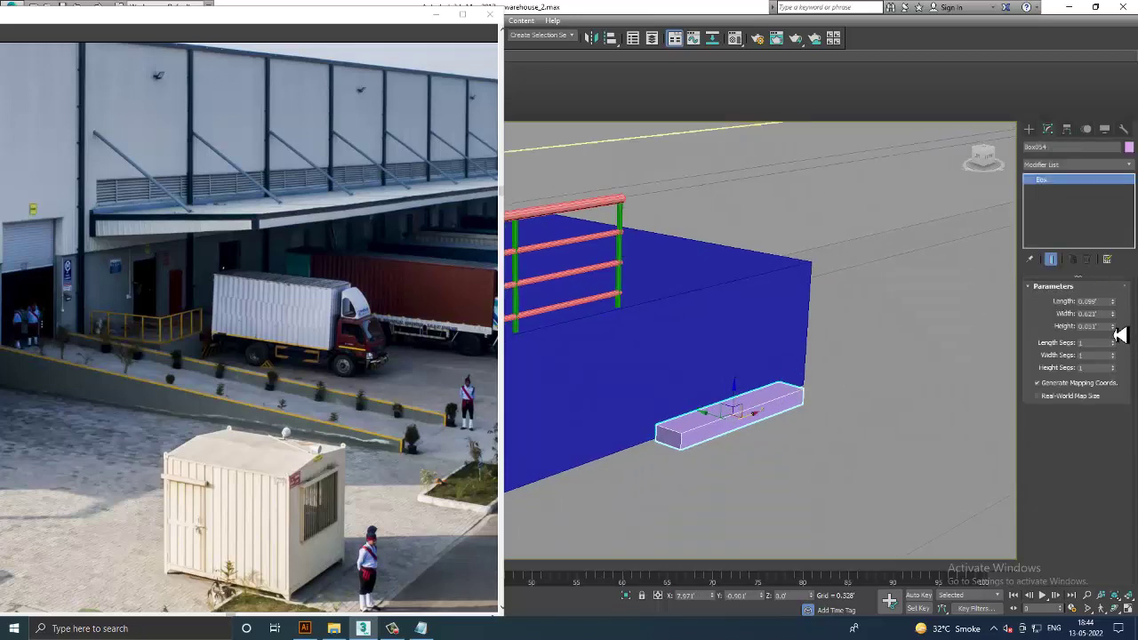
Step: Raise Box054 into a tall block, convert it to Editable Poly, and lower its top to slab height
mouse_move(1114, 326)
mouse_down()
mouse_move(1100, 234)
mouse_move(1070, 556)
mouse_move(1048, 609)
mouse_move(1057, 620)
mouse_up()
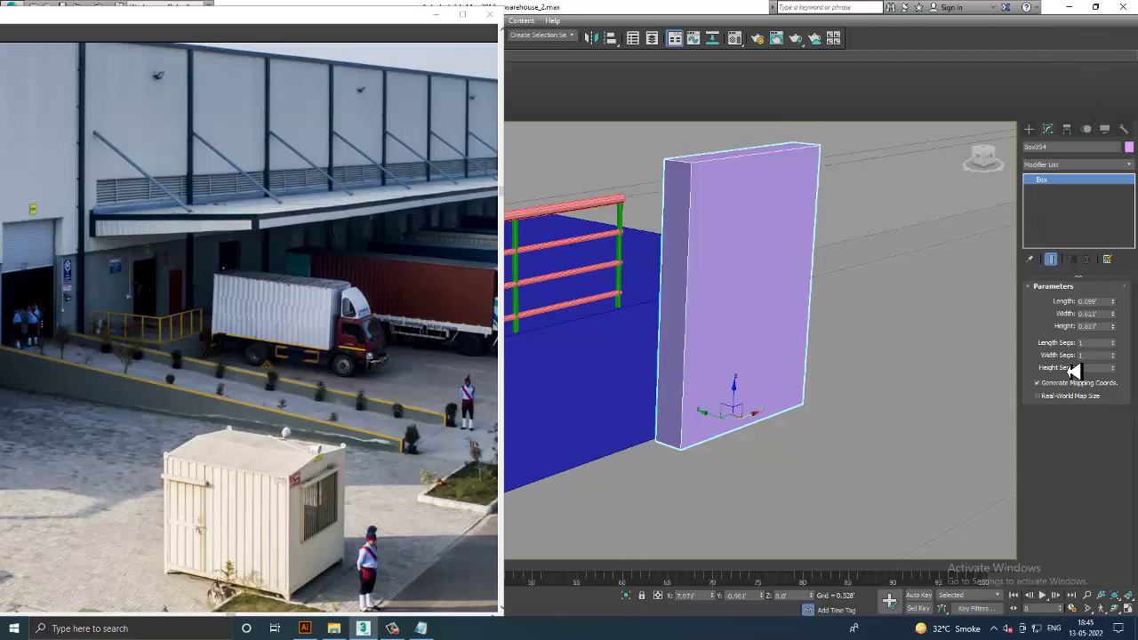
right_click(732, 254)
click(909, 385)
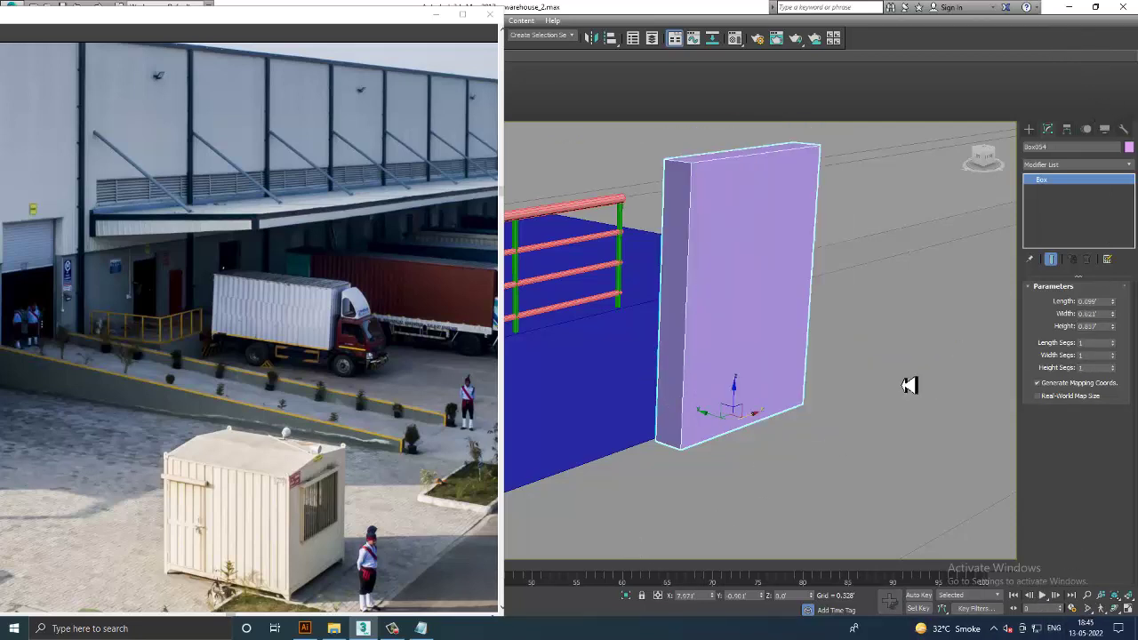
drag(979, 206, 979, 206)
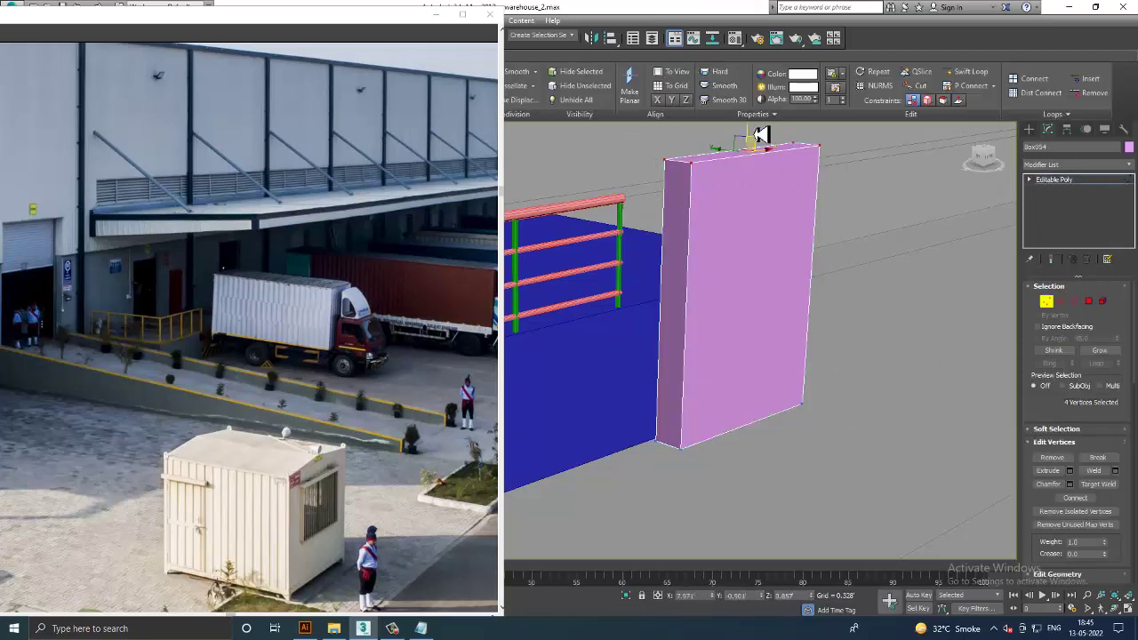
drag(757, 134, 772, 271)
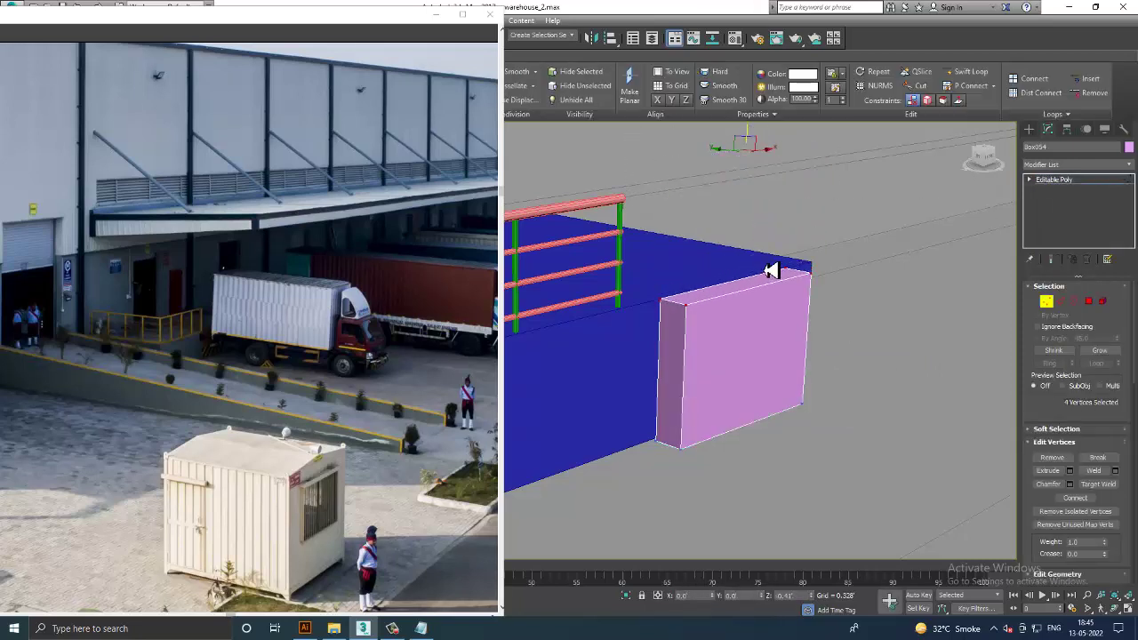
middle_drag(807, 331, 849, 318)
Step: Connect the block's vertical edges with 3 segments to split it into horizontal bands
click(1037, 184)
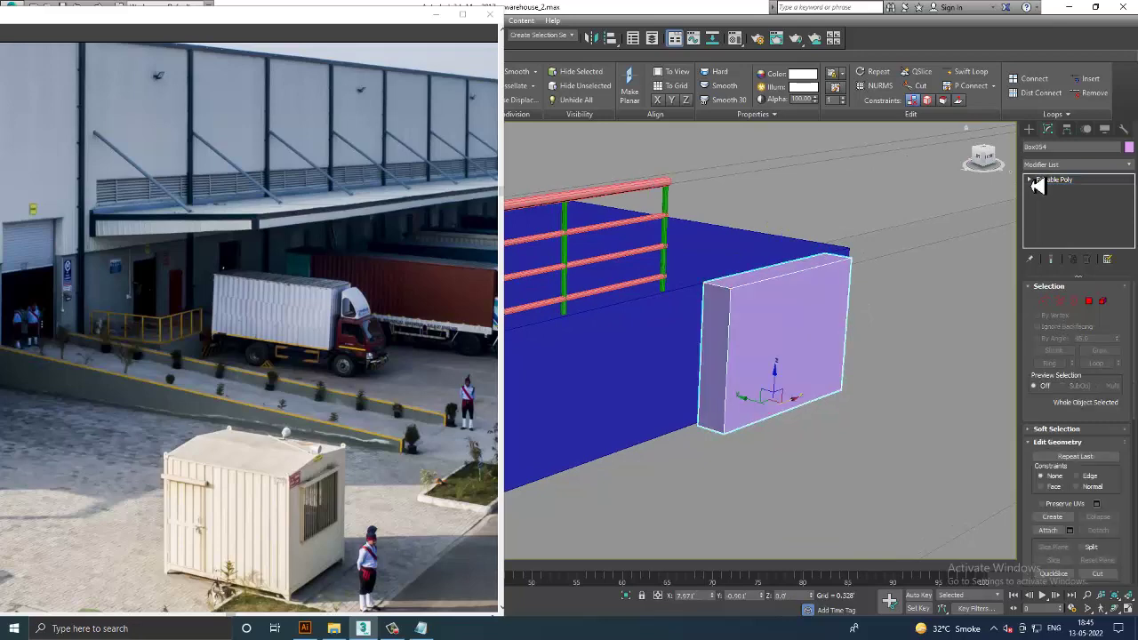
alt+middle_drag(978, 294, 895, 376)
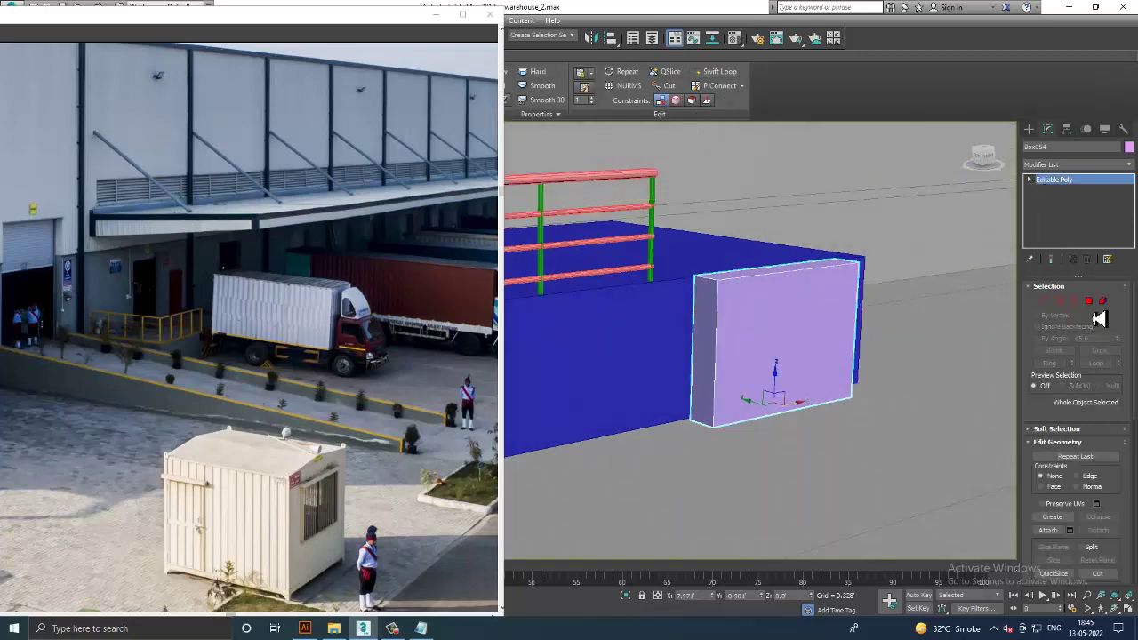
click(1061, 302)
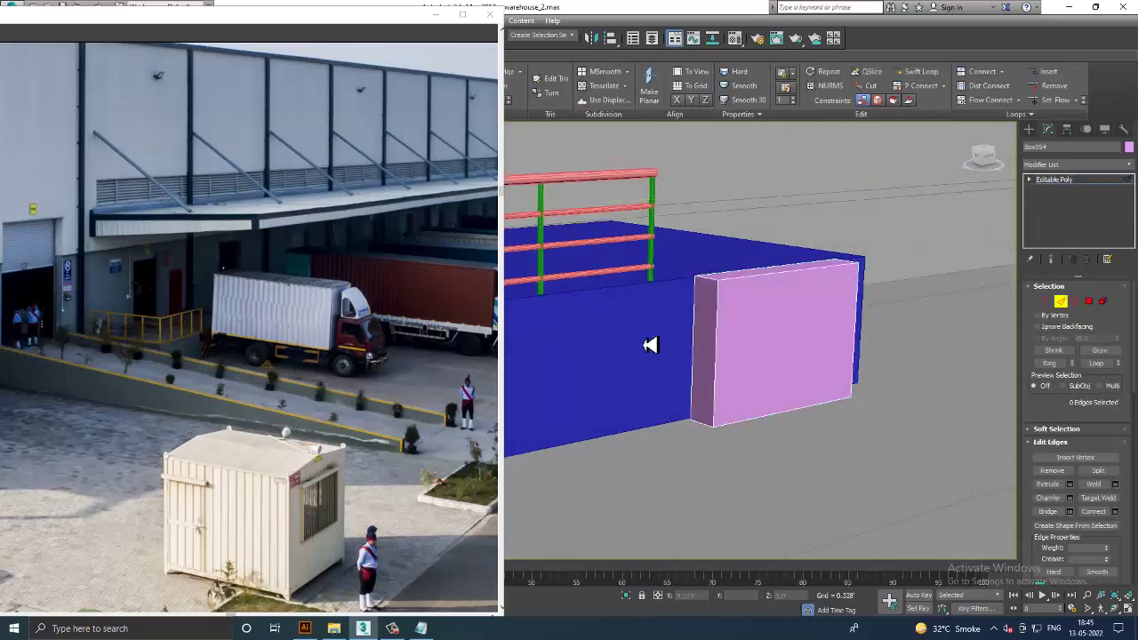
click(1113, 512)
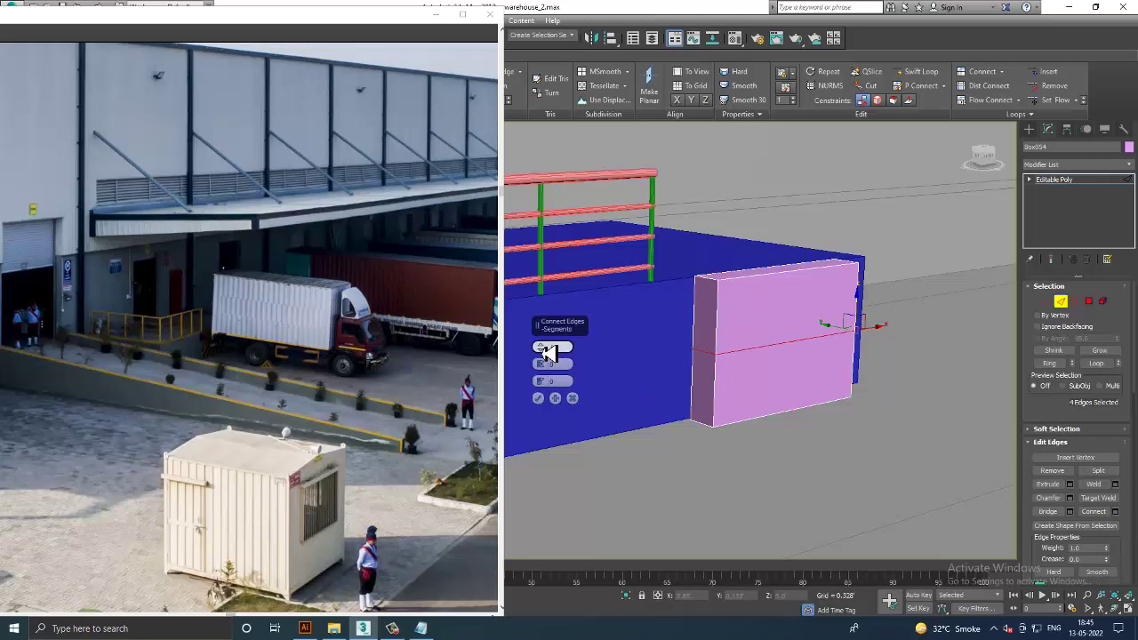
click(538, 399)
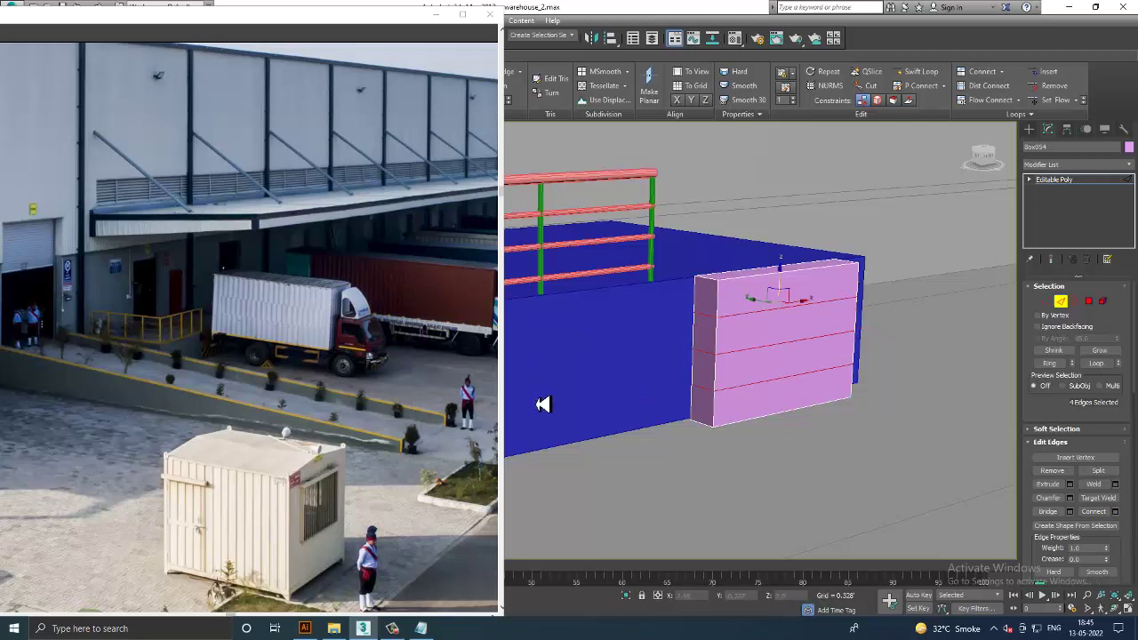
click(1088, 303)
Step: Extrude the bottom and second bands' front faces outward to form the first two steps
click(765, 405)
alt+middle_drag(767, 407, 843, 457)
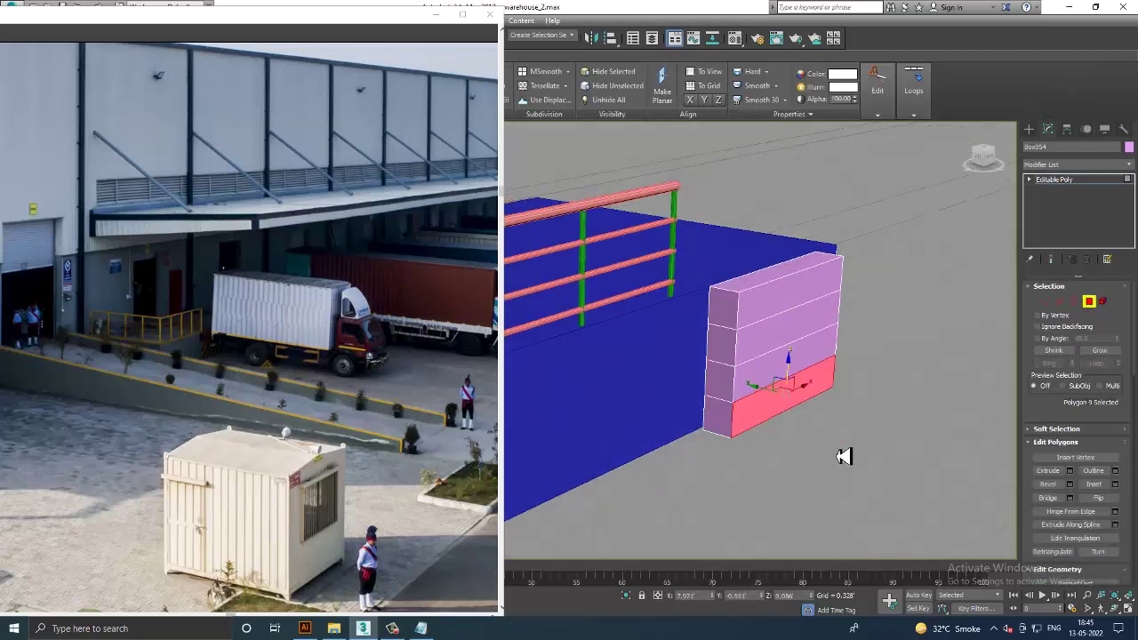
click(1070, 470)
drag(546, 366, 541, 325)
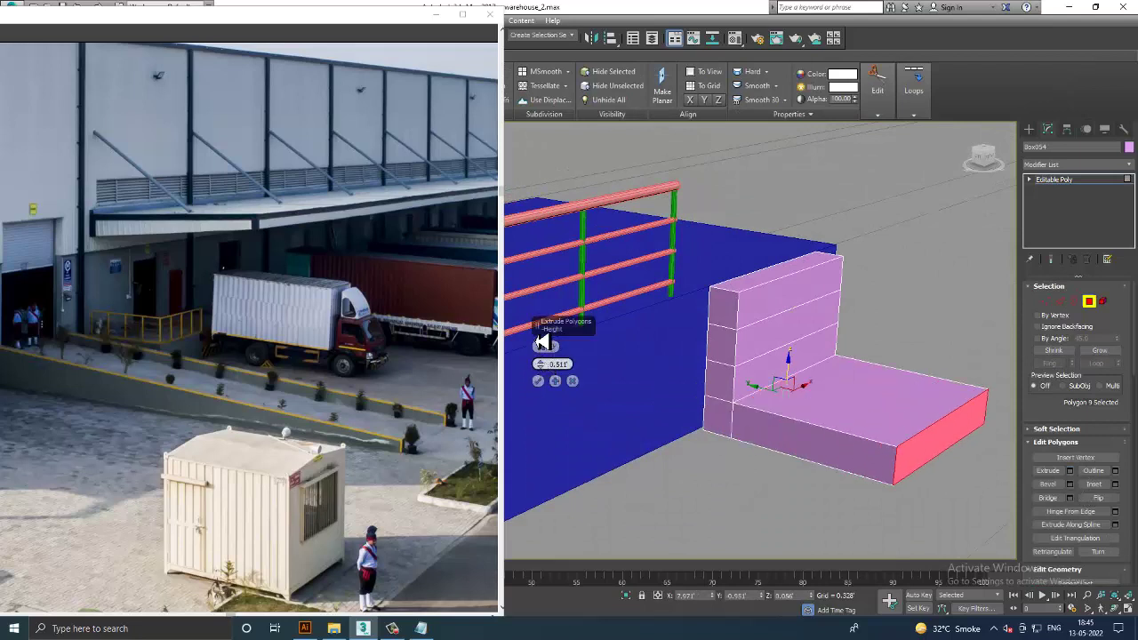
click(538, 381)
click(790, 360)
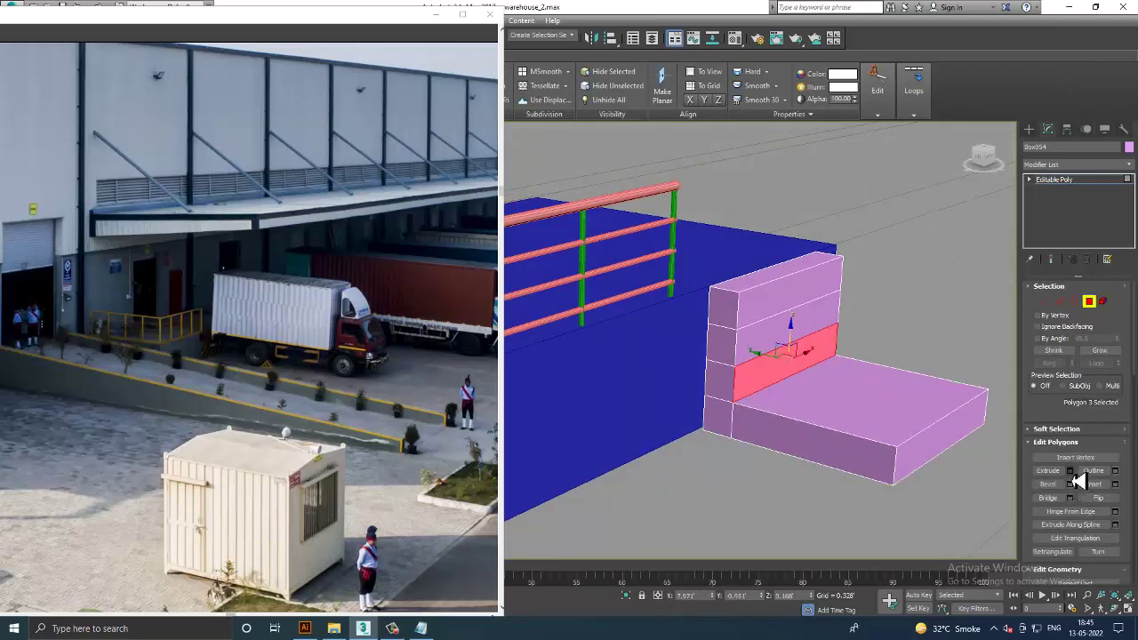
click(1070, 472)
click(538, 381)
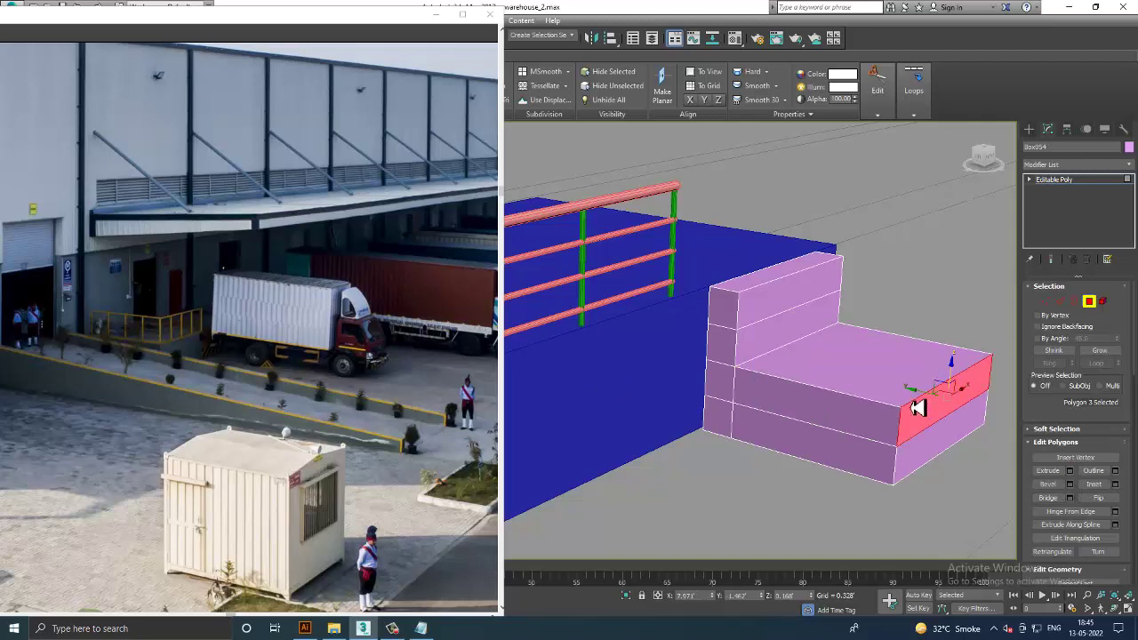
drag(916, 398, 867, 408)
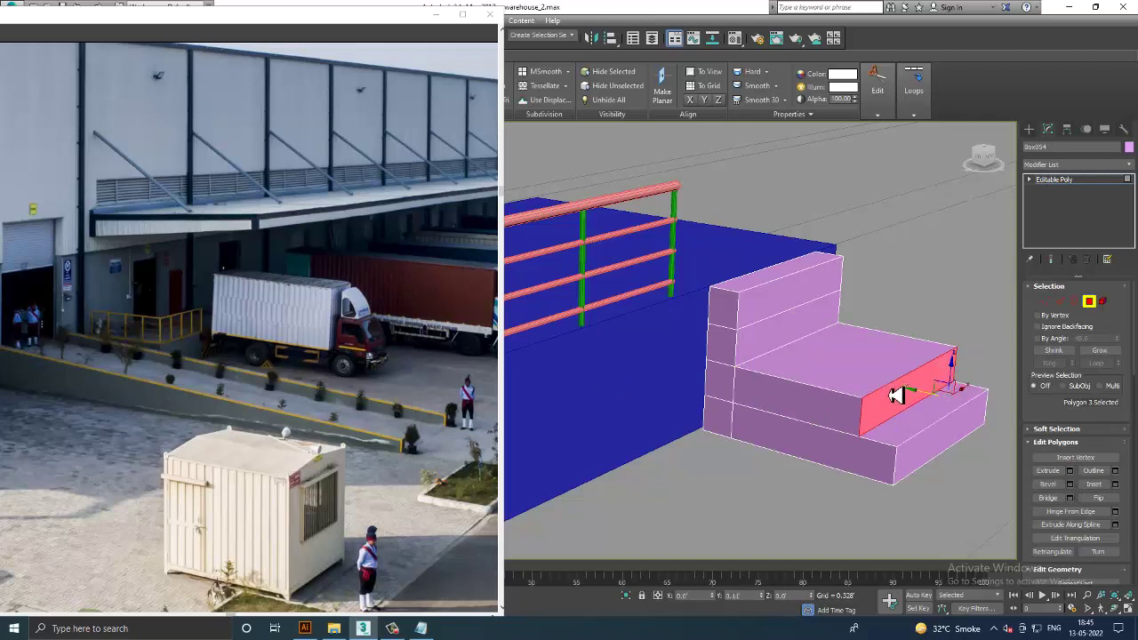
Step: Extrude the third band's front face outward as the next step
click(792, 345)
click(1070, 471)
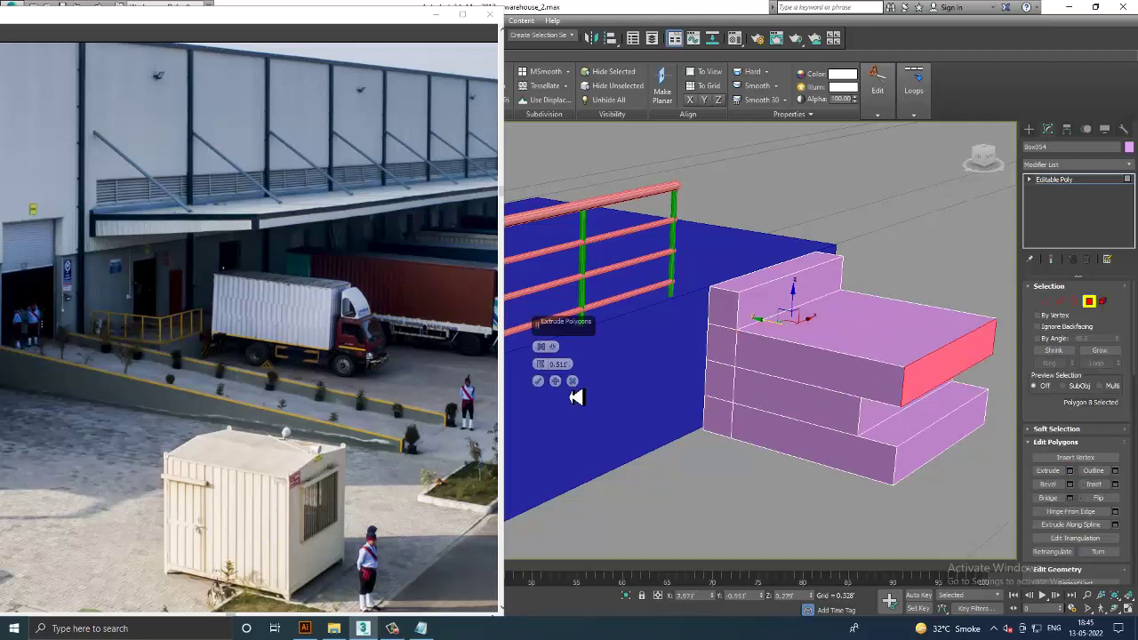
click(549, 382)
click(769, 348)
click(539, 382)
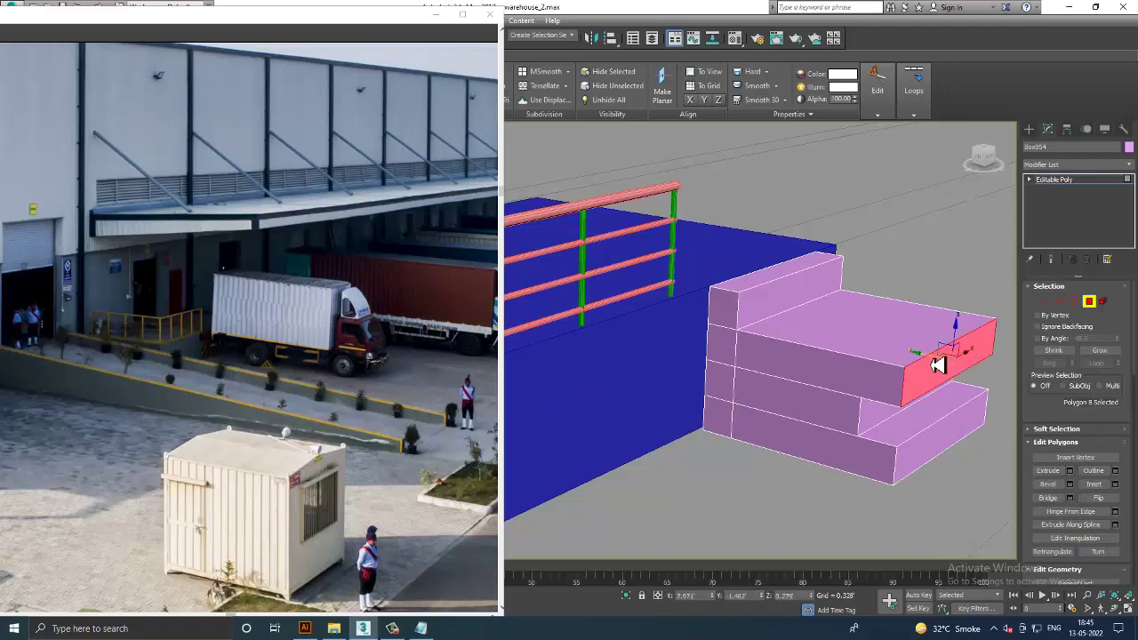
Step: Extrude the top band, undo the oversized result, and return to object level
mouse_move(938, 365)
alt+middle_down()
mouse_move(841, 338)
mouse_move(821, 382)
mouse_move(793, 323)
alt+middle_up()
scroll(787, 326, up, 3)
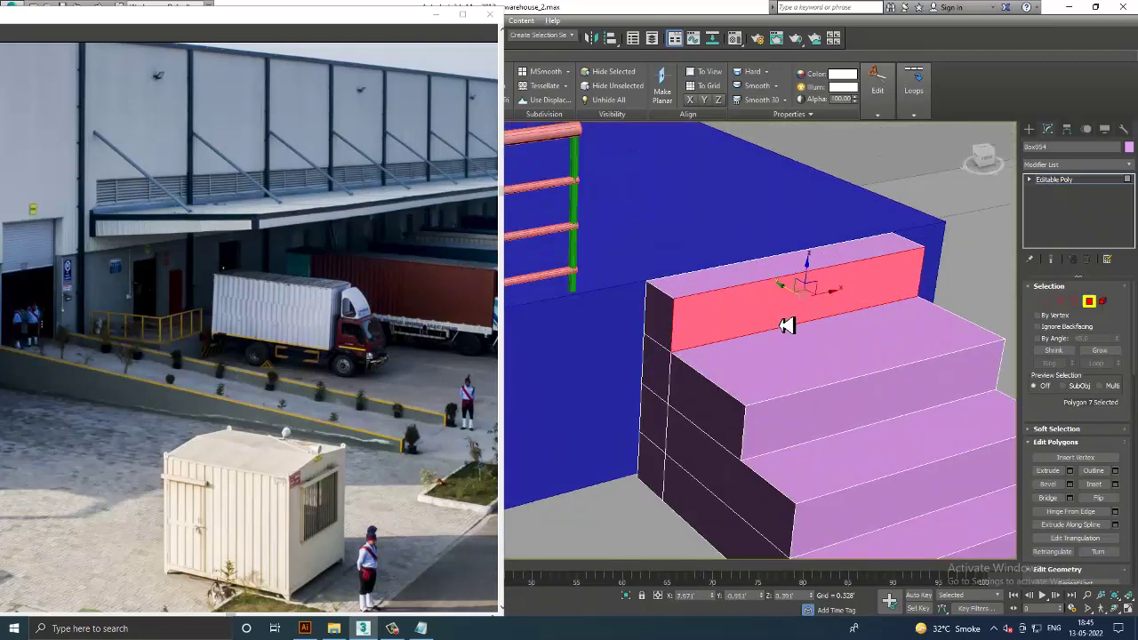
scroll(787, 325, down, 1)
click(1071, 471)
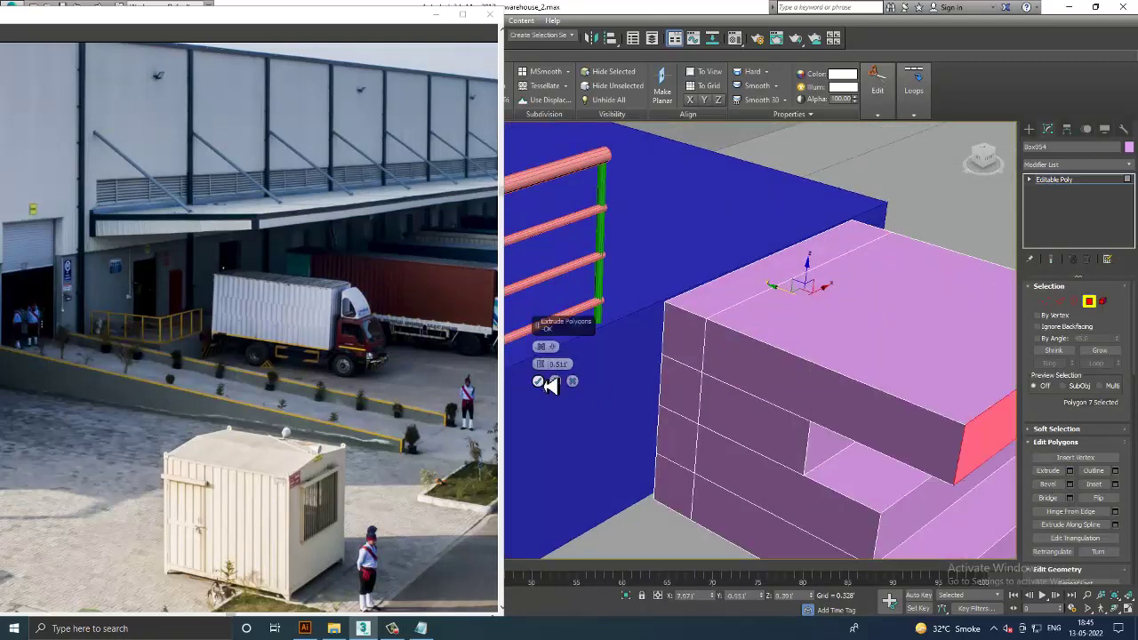
click(544, 382)
scroll(786, 421, down, 2)
key(ctrl+z)
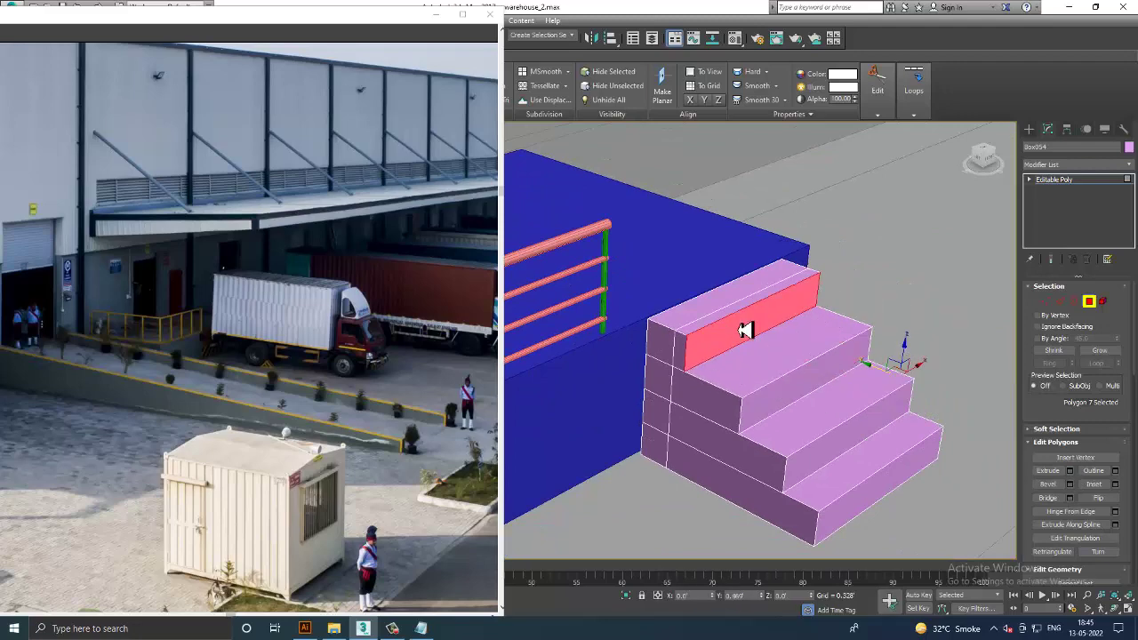
click(1076, 189)
scroll(752, 401, down, 3)
scroll(821, 361, down, 2)
Step: Select the warehouse wall and cut a vertical edge loop into it with Swift Loop
scroll(912, 394, up, 2)
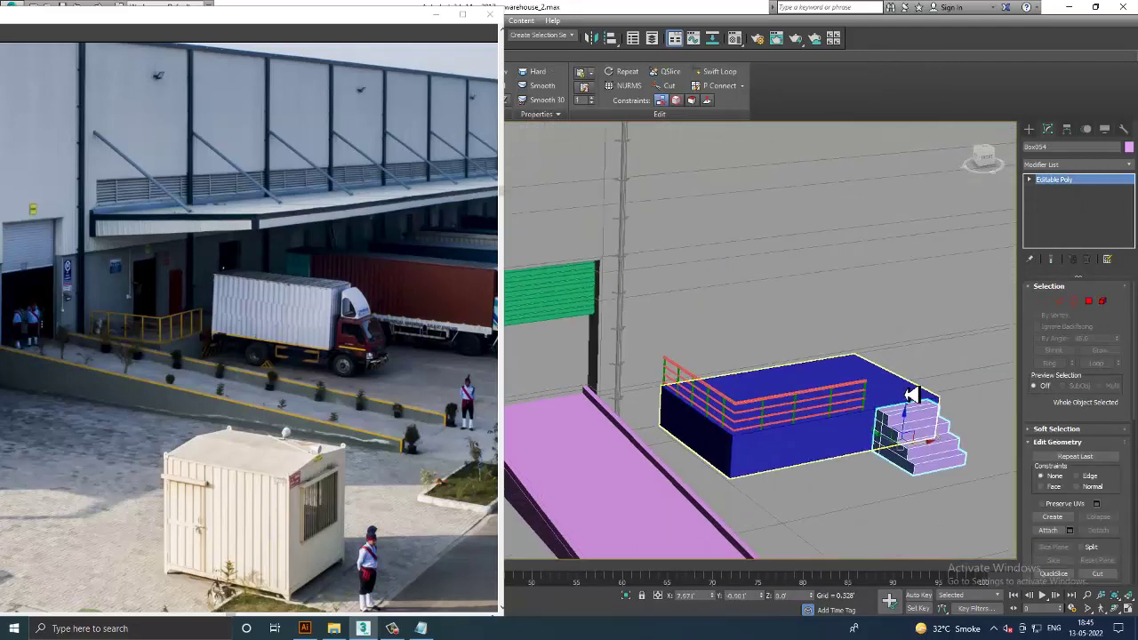
mouse_move(912, 395)
alt+middle_down()
mouse_move(919, 381)
mouse_move(863, 366)
mouse_move(856, 344)
alt+middle_up()
click(860, 356)
scroll(854, 349, up, 3)
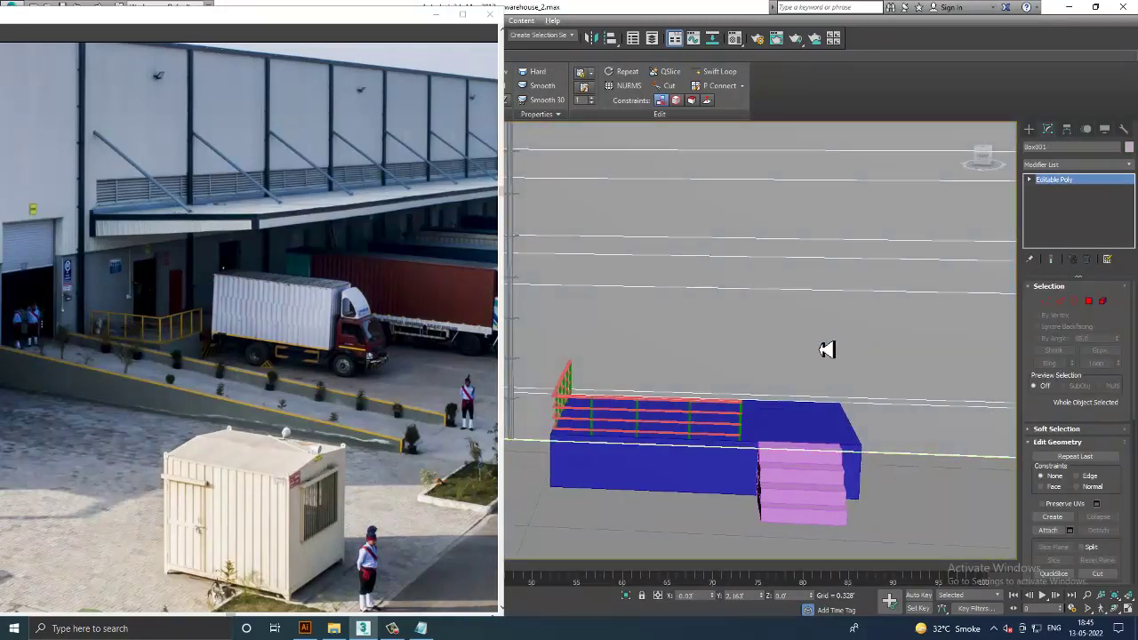
scroll(827, 350, down, 2)
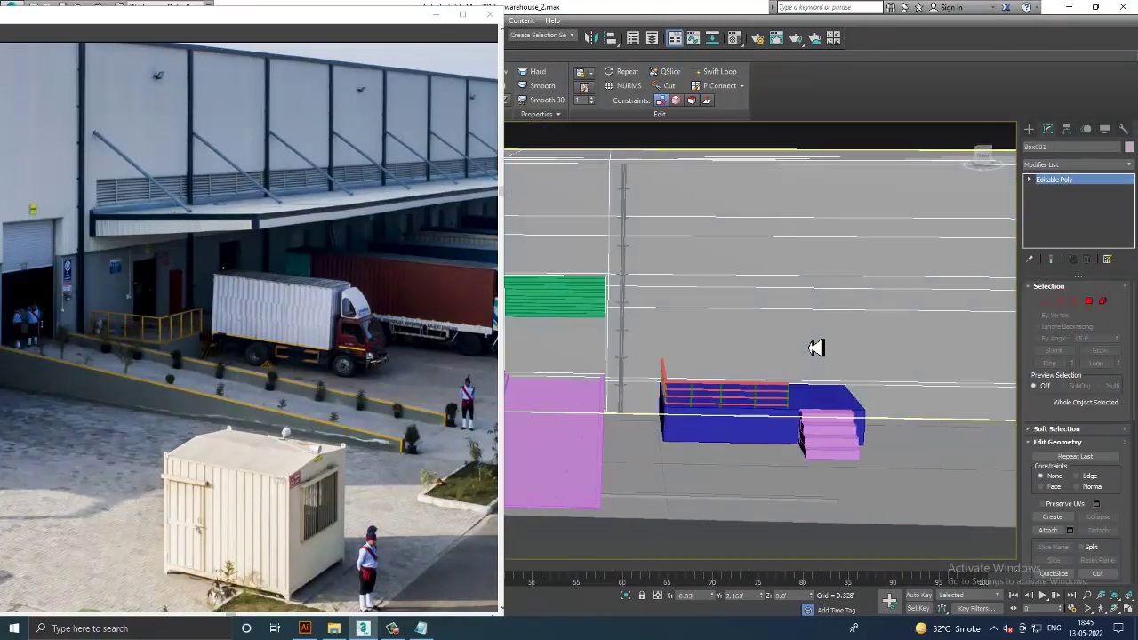
click(715, 72)
alt+middle_drag(801, 287, 832, 284)
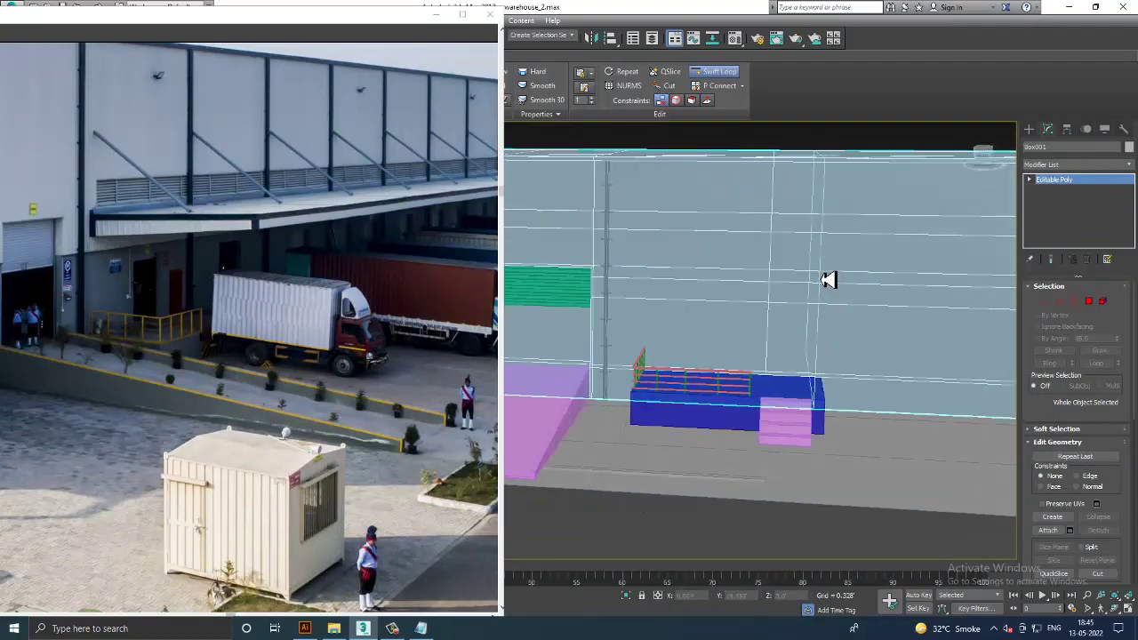
alt+middle_drag(877, 308, 795, 297)
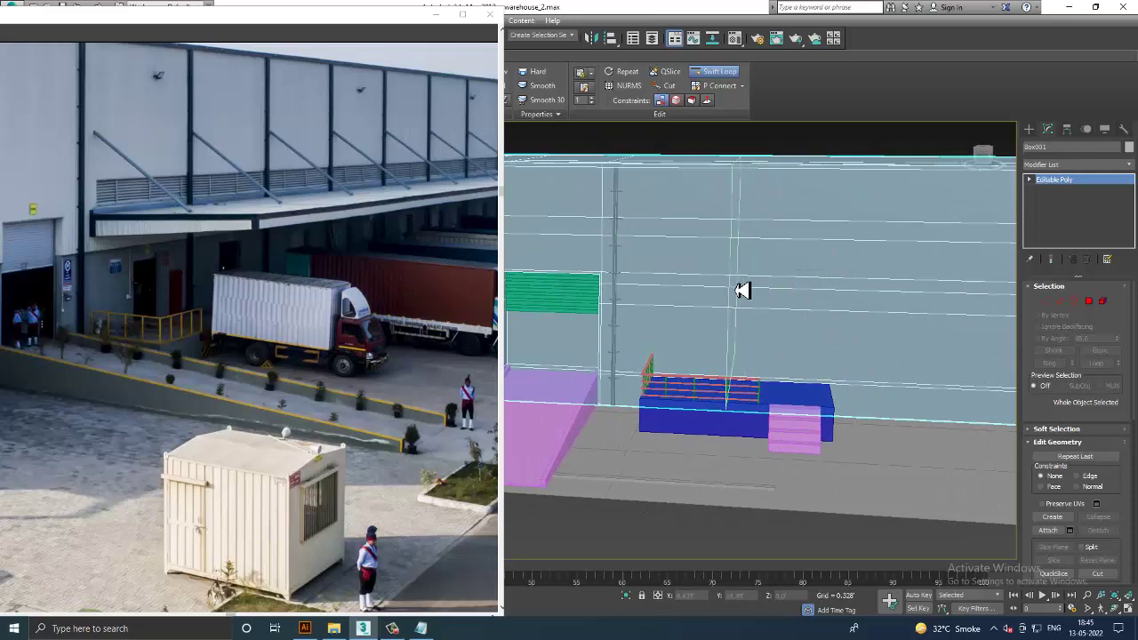
click(742, 291)
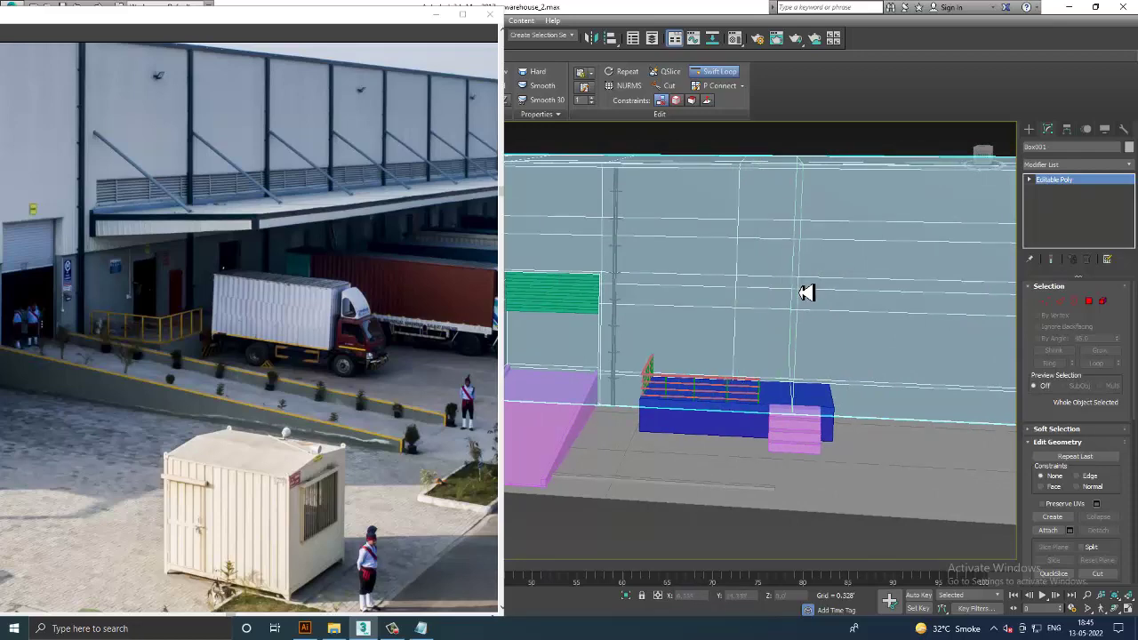
Step: End Swift Loop and switch the wall to Polygon sub-object editing
mouse_move(807, 293)
alt+middle_down()
mouse_move(813, 305)
mouse_move(857, 295)
mouse_move(818, 312)
mouse_move(804, 293)
alt+middle_up()
right_click(813, 305)
scroll(798, 287, up, 3)
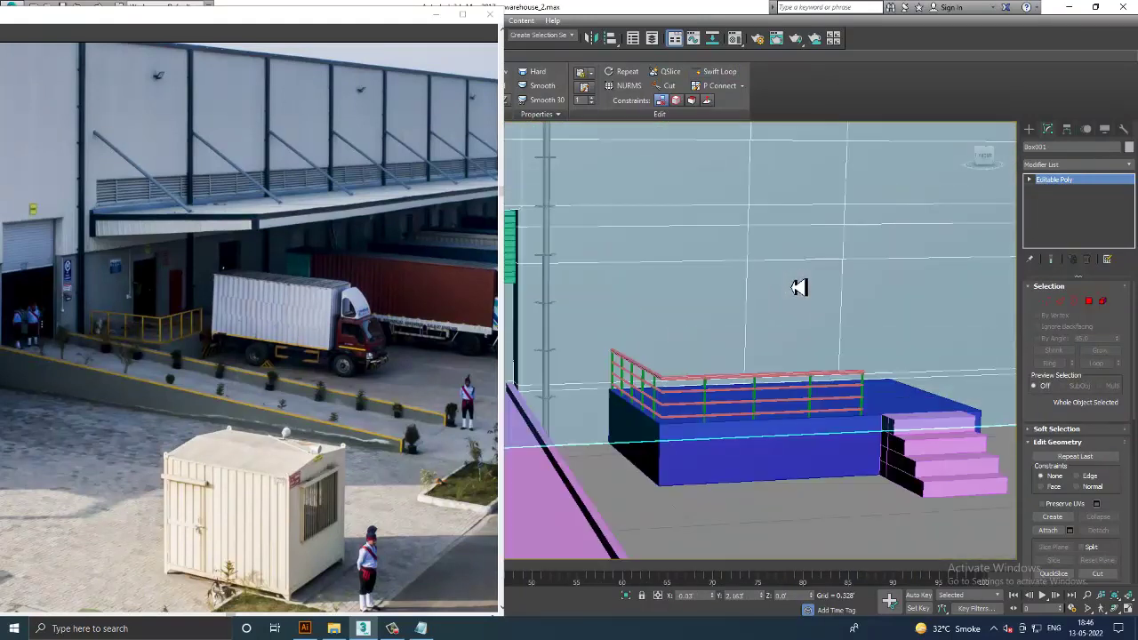
click(1090, 302)
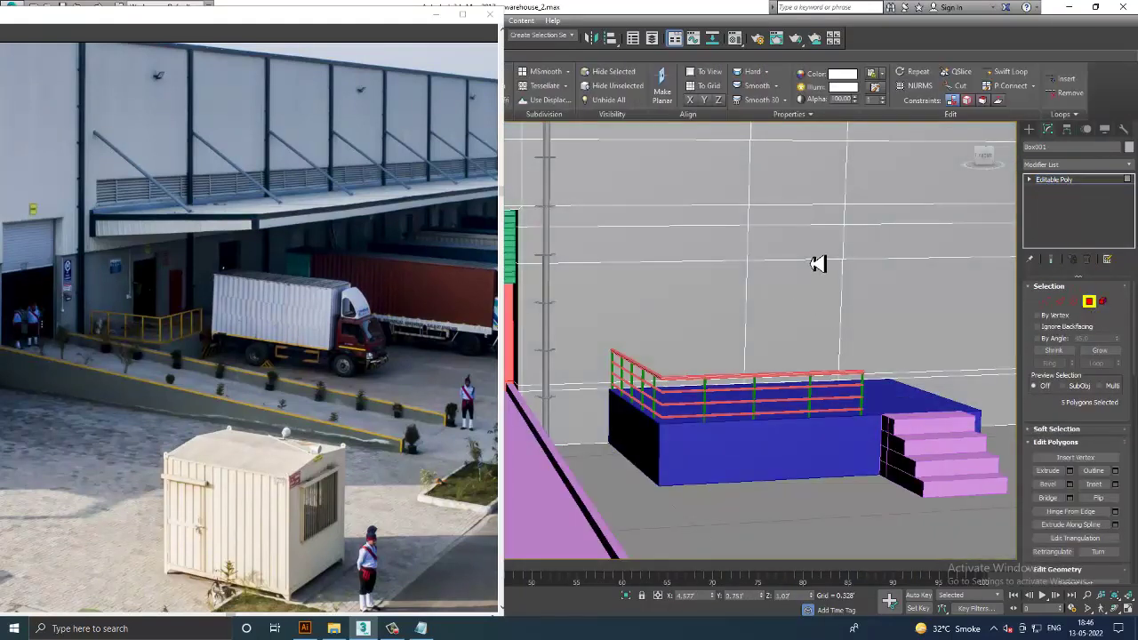
Step: Extrude the two wall polygons above the platform by -0.102 to form a door recess
click(818, 263)
ctrl+click(817, 309)
scroll(840, 329, up, 3)
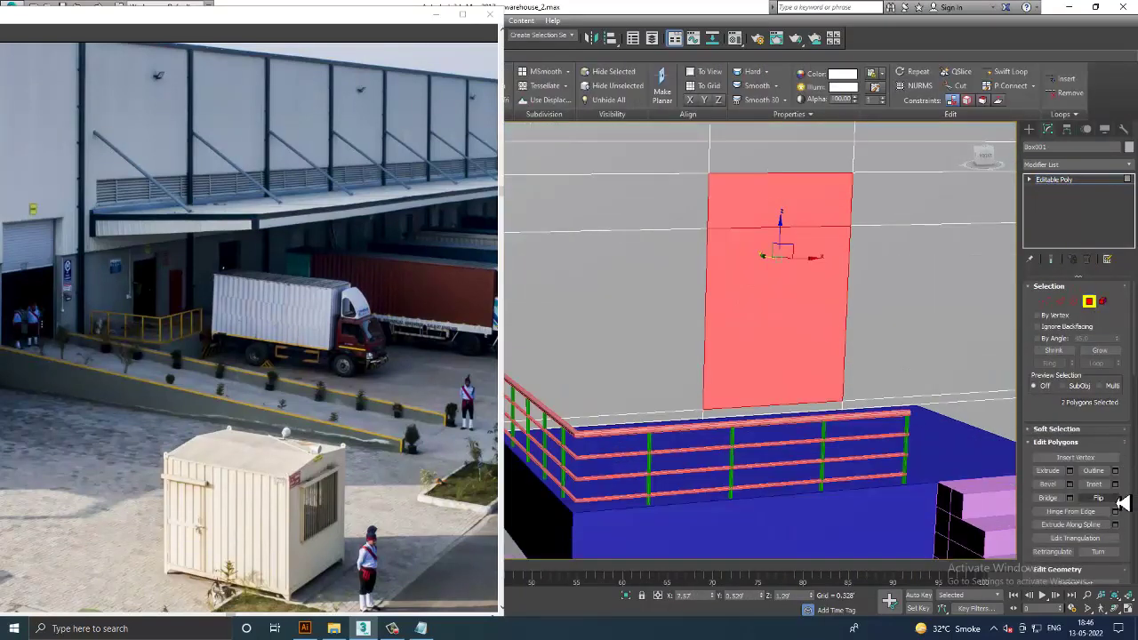
click(1074, 474)
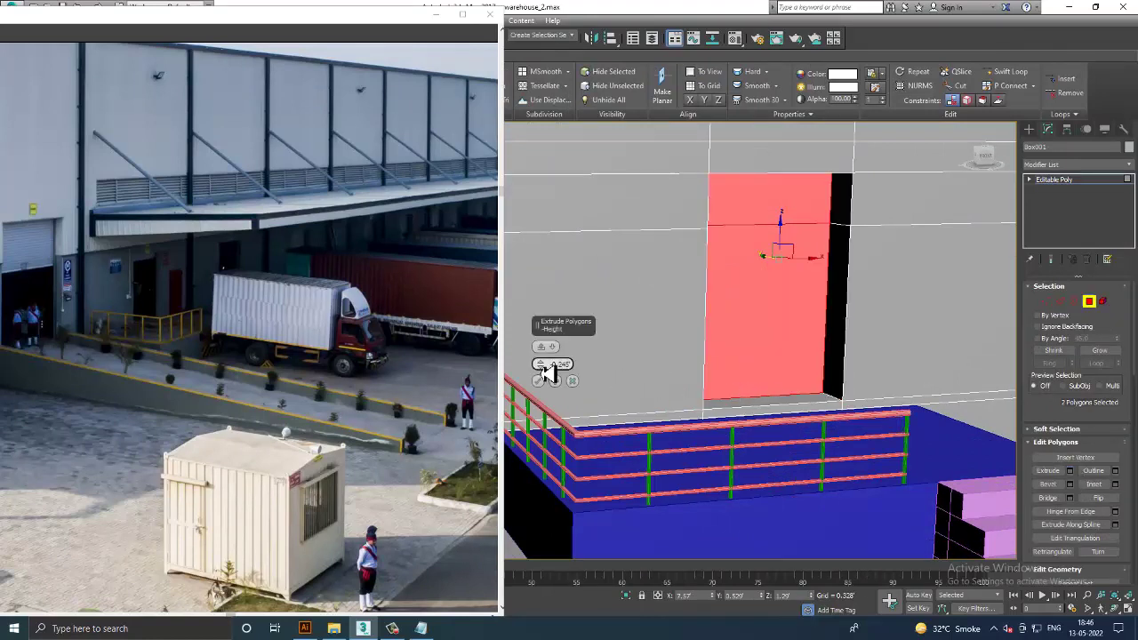
drag(541, 361, 552, 380)
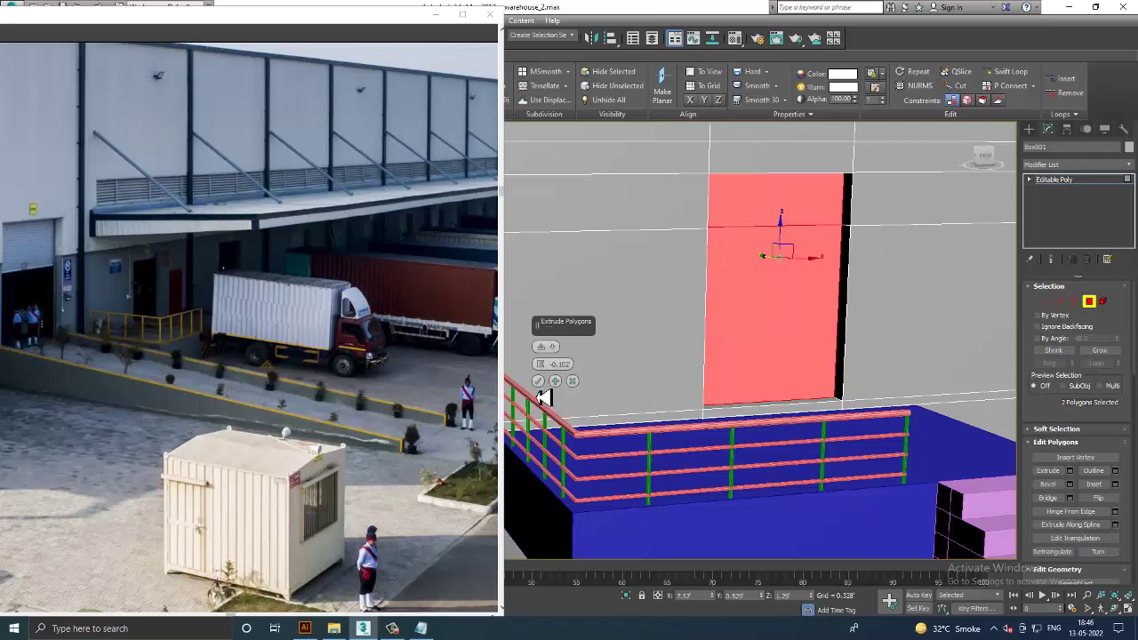
click(538, 381)
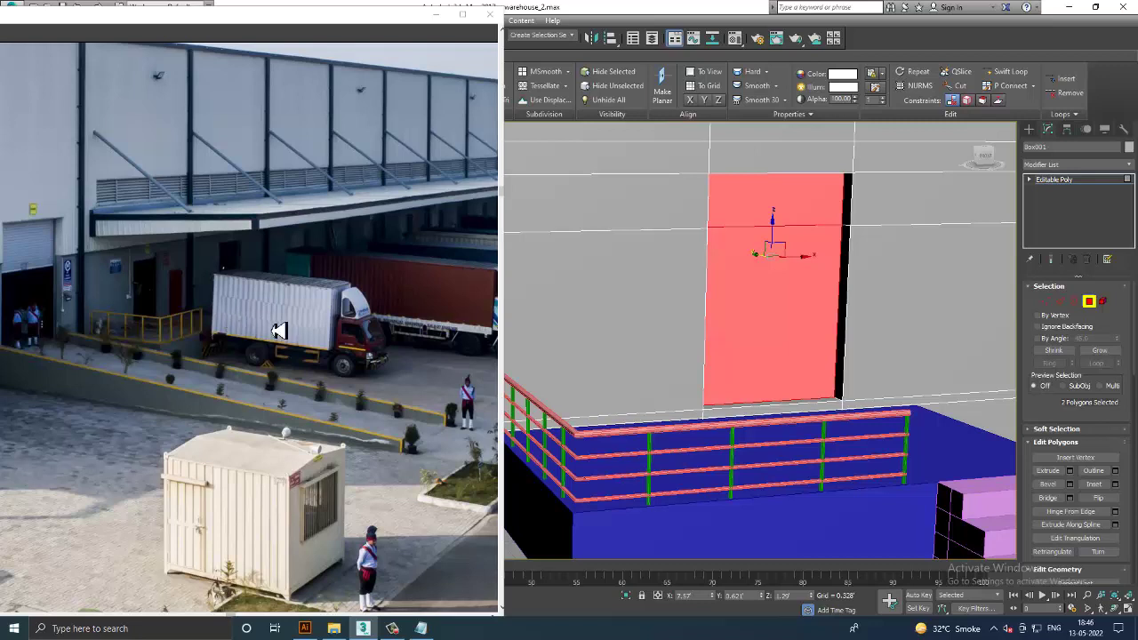
click(1029, 129)
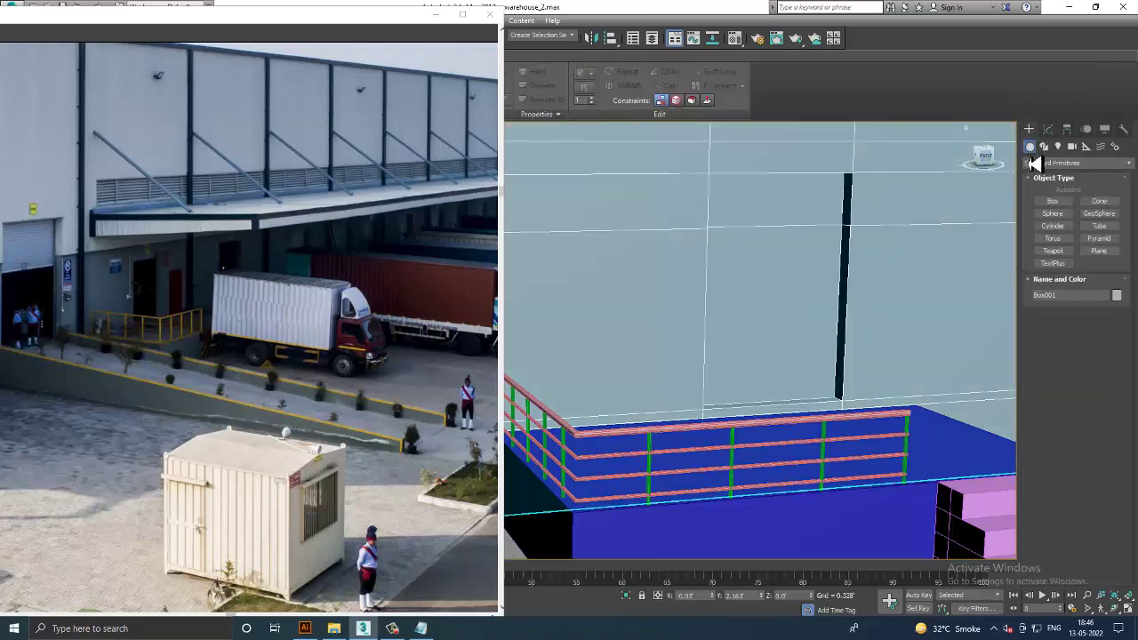
Step: Draw a thin box, Box055, in the maximized Front view
click(1058, 203)
key(alt+w)
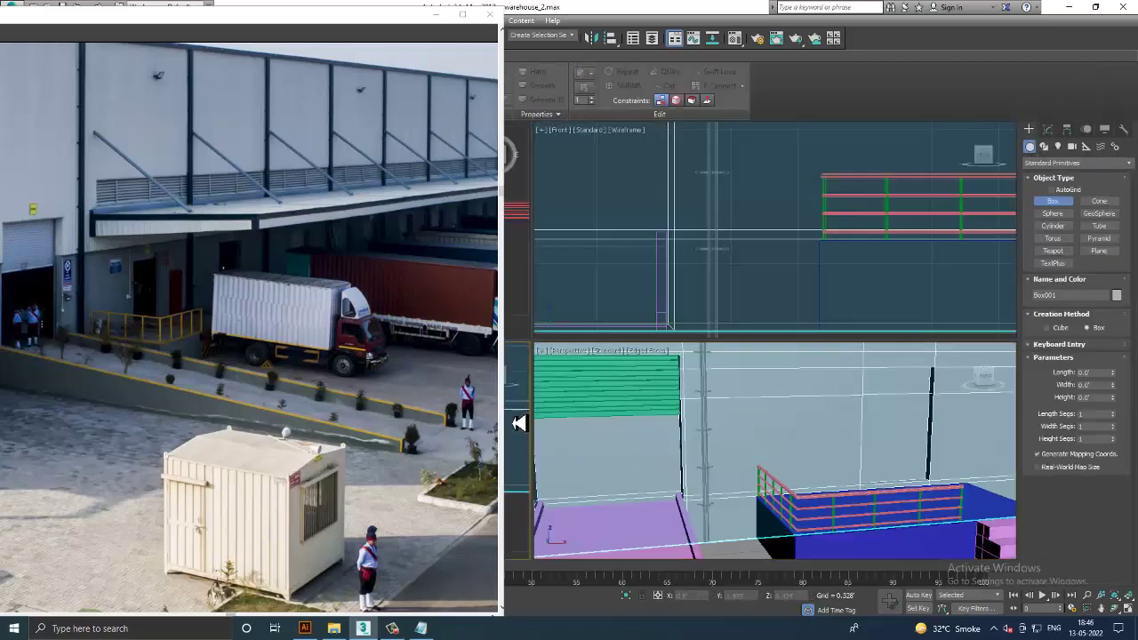
key(alt+w)
scroll(707, 363, down, 3)
key(alt+w)
key(alt+w)
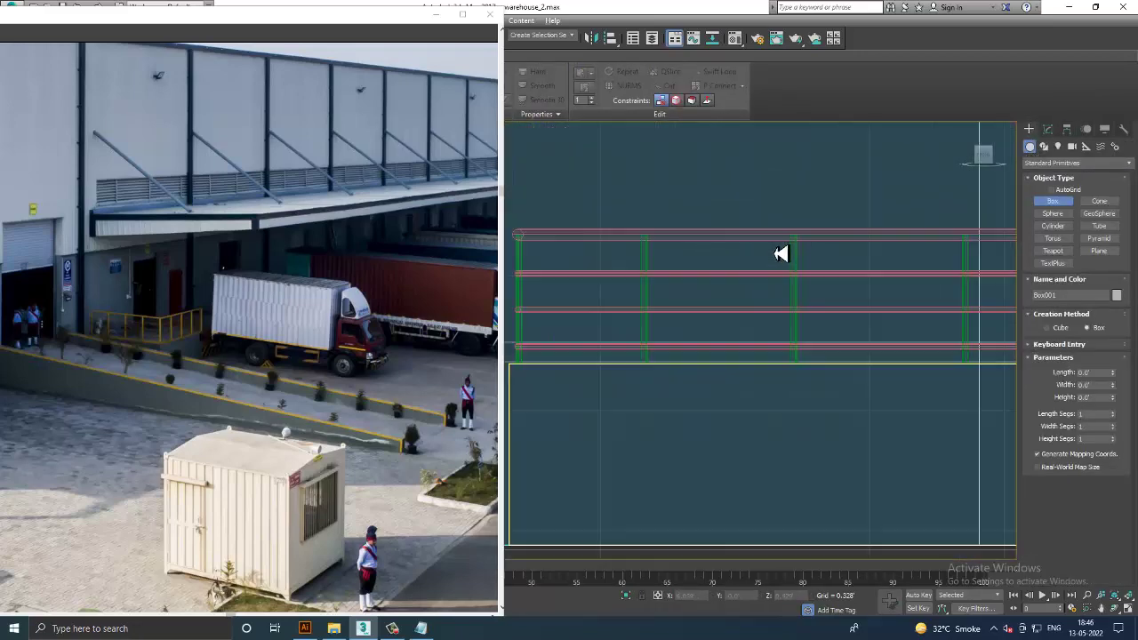
scroll(756, 318, down, 2)
scroll(648, 376, up, 2)
scroll(781, 352, up, 1)
scroll(707, 318, up, 1)
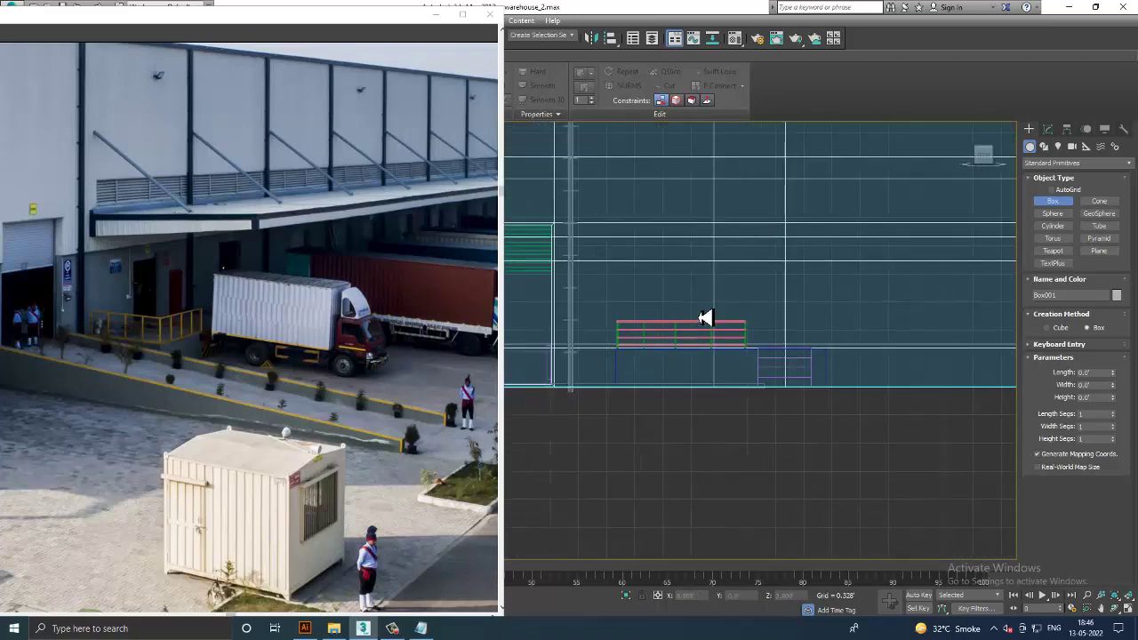
scroll(762, 280, up, 2)
scroll(650, 204, up, 1)
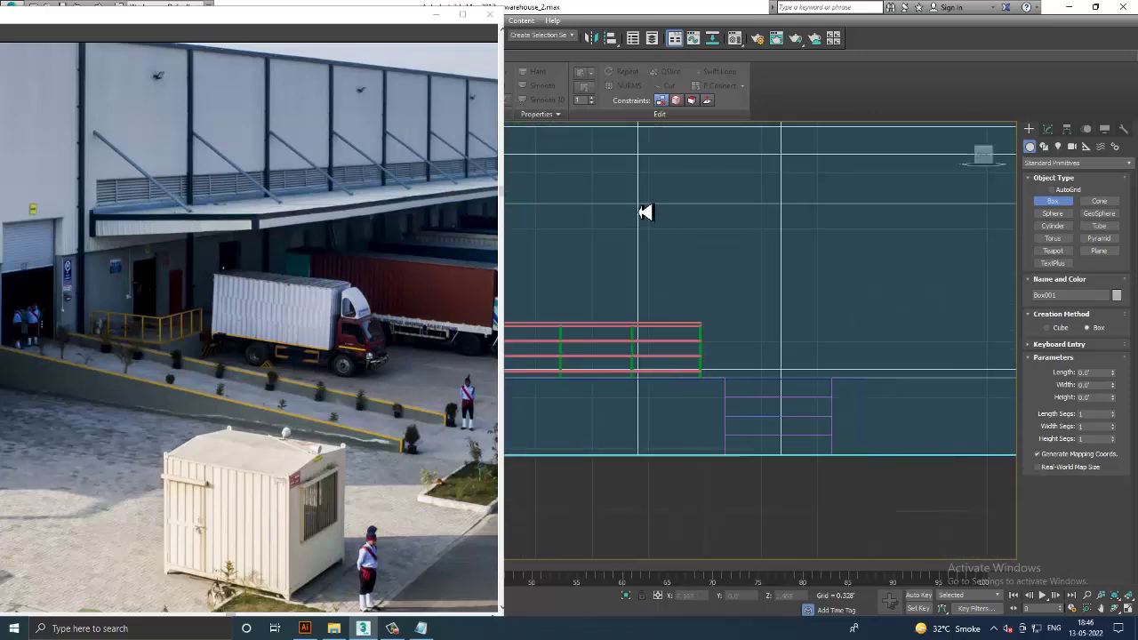
drag(648, 216, 788, 378)
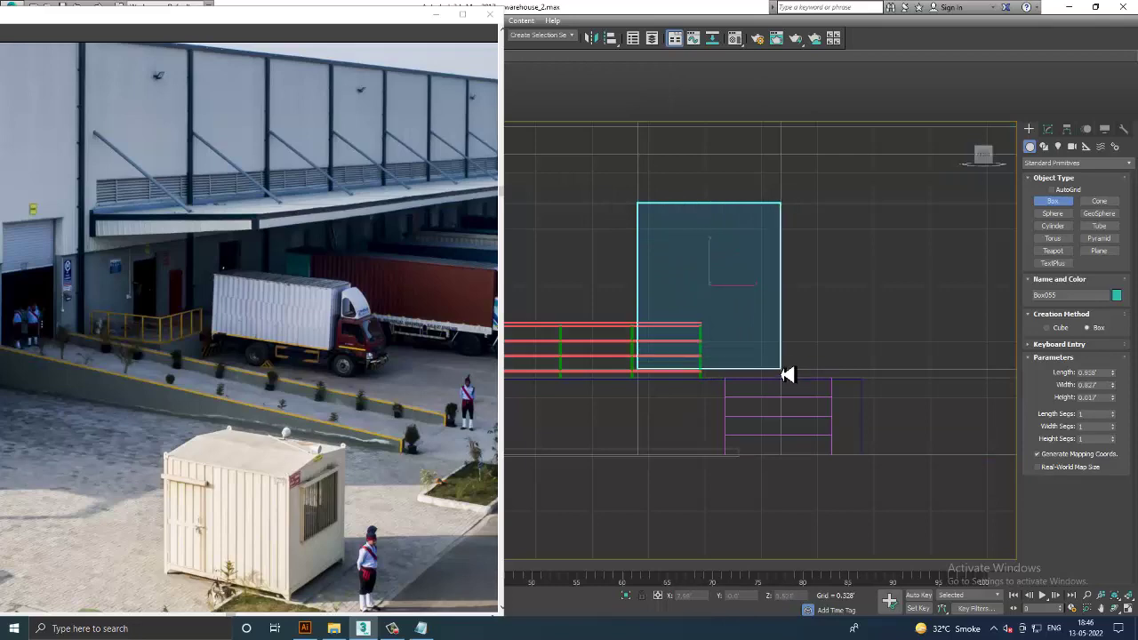
click(787, 374)
Step: Move the panel onto the door recess and convert it to Editable Poly
key(alt+w)
key(alt+w)
scroll(846, 445, down, 3)
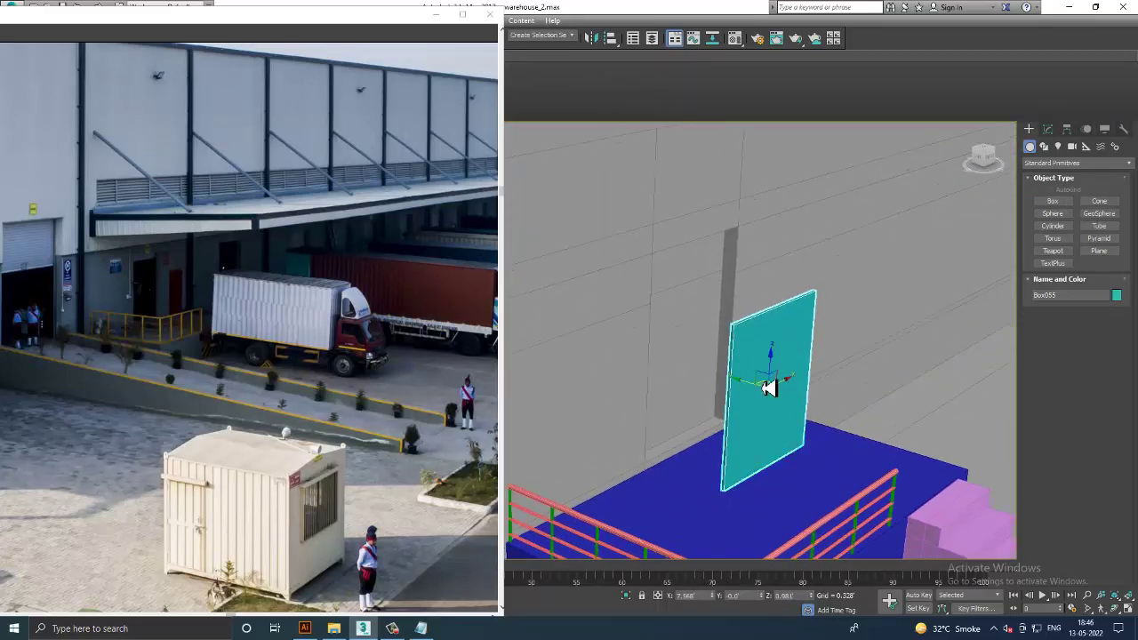
drag(754, 393, 673, 361)
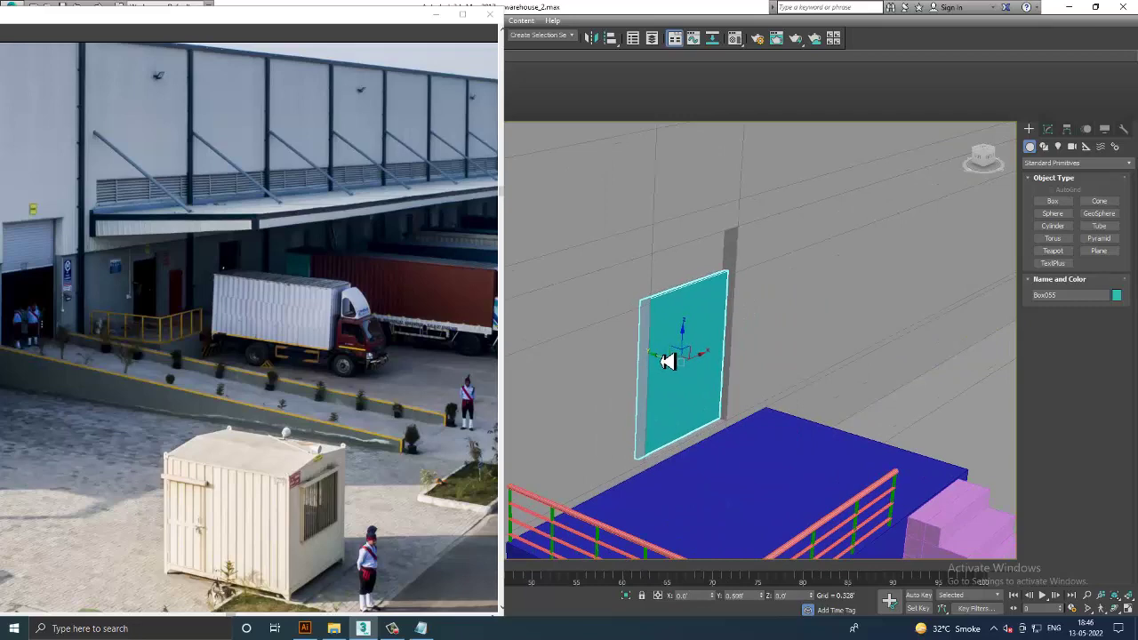
mouse_move(674, 361)
alt+middle_down()
mouse_move(691, 338)
mouse_move(727, 368)
mouse_move(697, 337)
mouse_move(635, 308)
mouse_move(694, 315)
alt+middle_up()
right_click(691, 309)
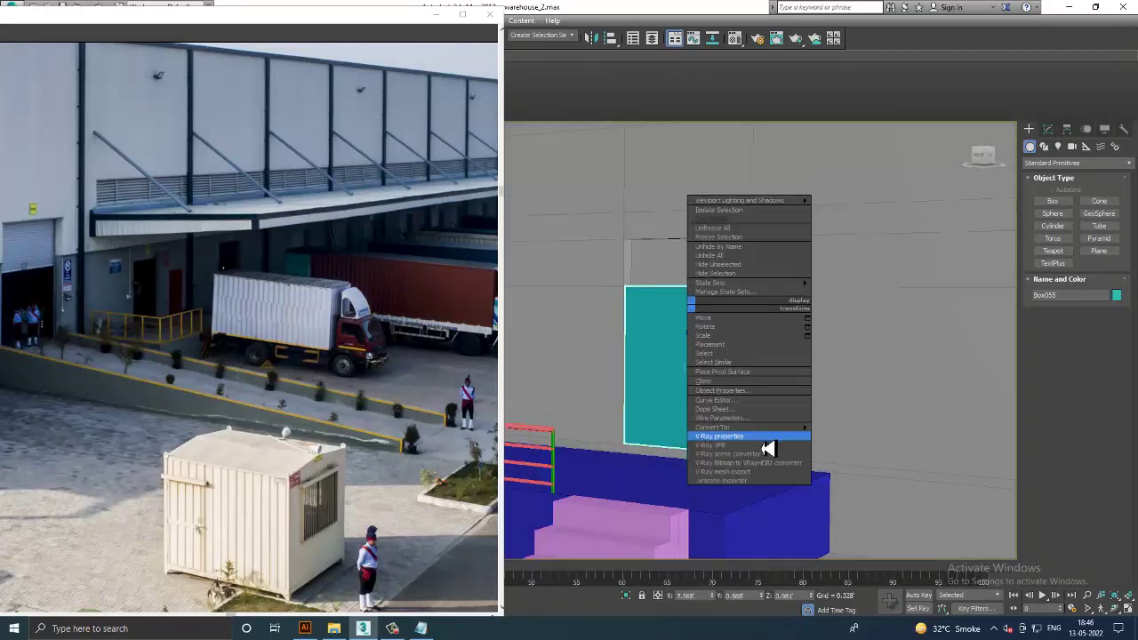
mouse_move(720, 426)
click(863, 430)
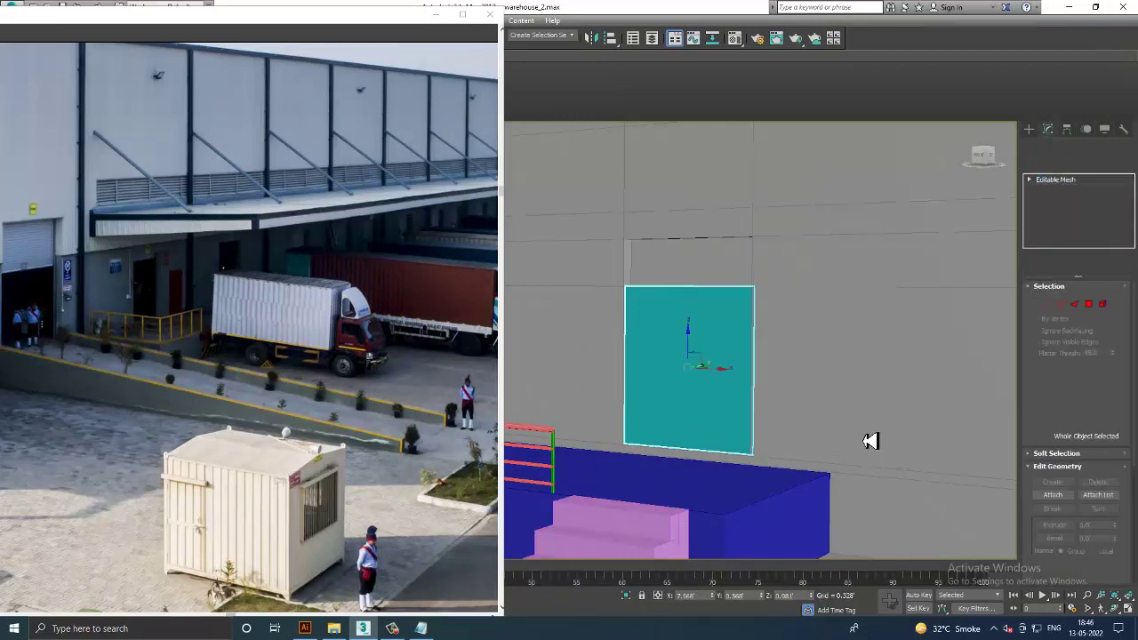
key(ctrl+z)
right_click(694, 333)
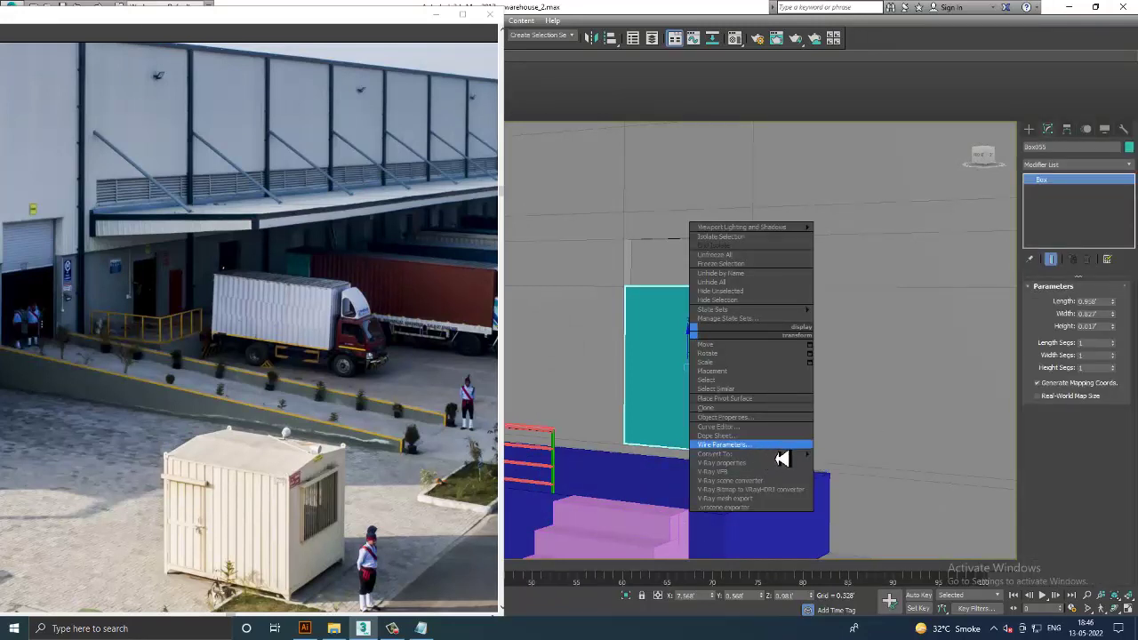
mouse_move(752, 453)
click(869, 464)
Step: Raise the panel's four top vertices up to the recess's top edge
key(1)
drag(587, 256, 922, 358)
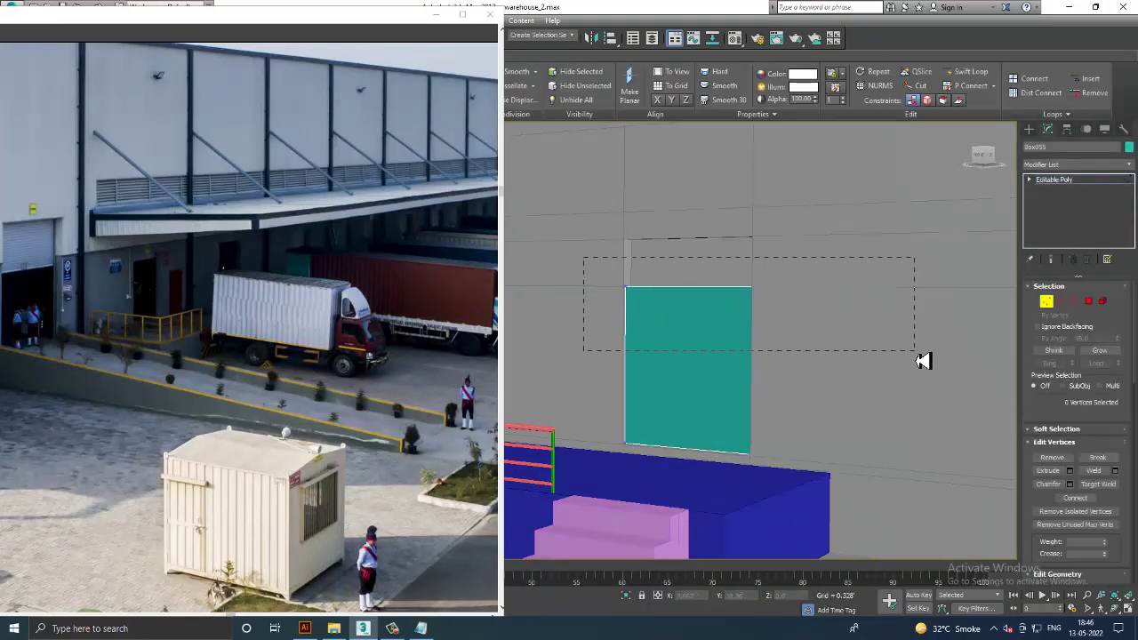
drag(691, 262, 708, 219)
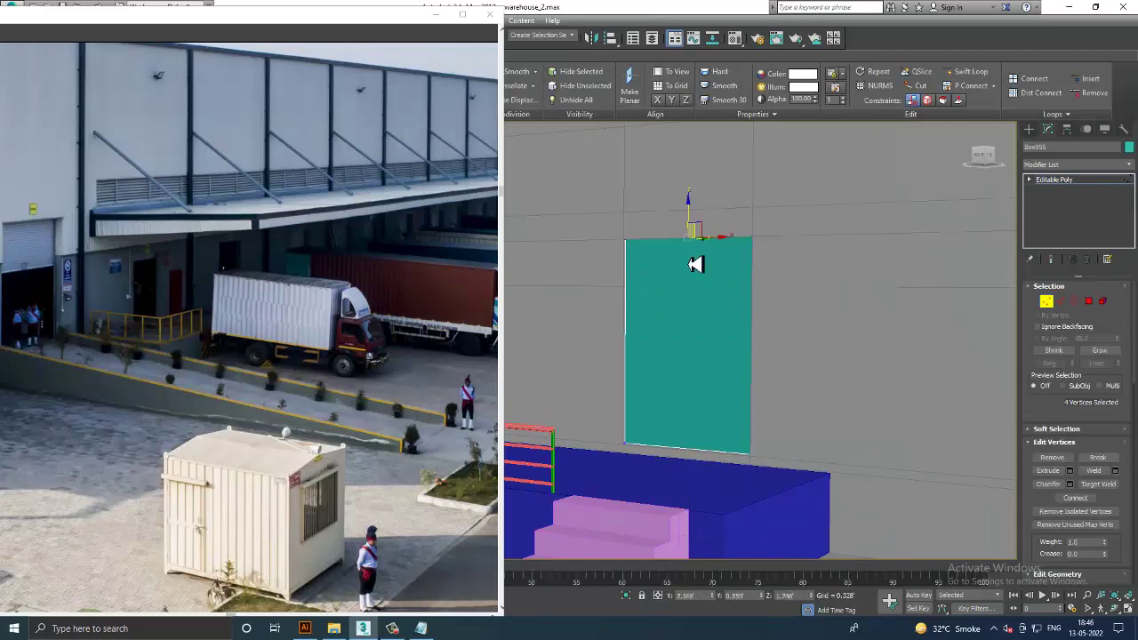
alt+middle_drag(691, 258, 780, 276)
scroll(792, 294, down, 3)
mouse_move(805, 318)
alt+middle_down()
mouse_move(751, 310)
mouse_move(876, 415)
alt+middle_up()
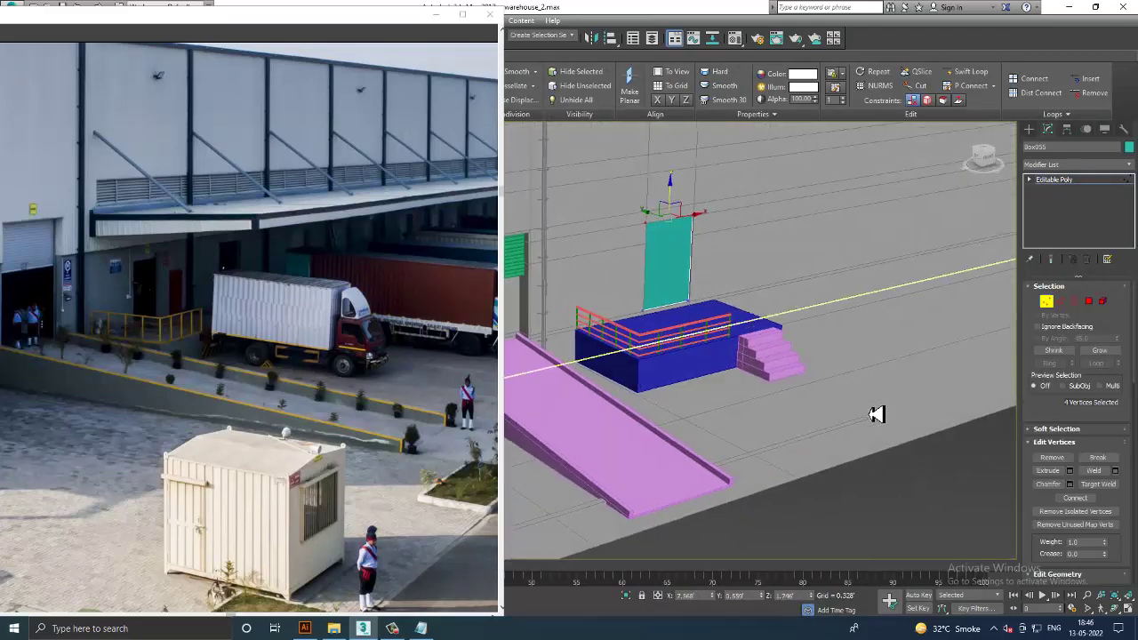
Step: Select the vertices at the far end of the pink ramp
click(1063, 180)
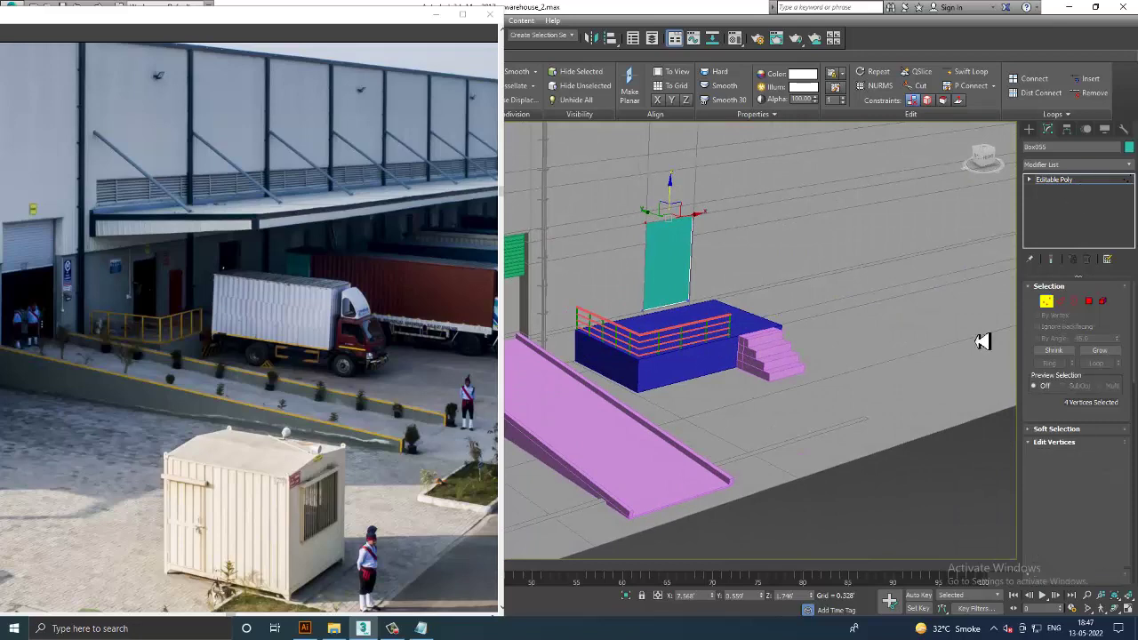
alt+middle_drag(981, 341, 863, 392)
scroll(801, 435, down, 3)
scroll(827, 418, down, 2)
click(792, 402)
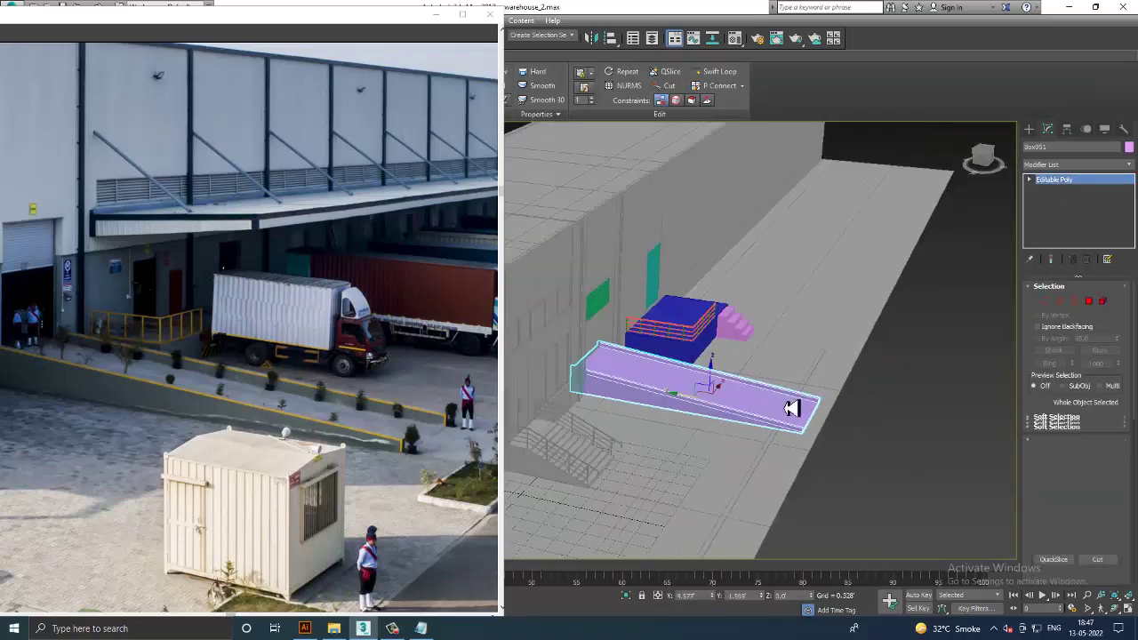
key(1)
mouse_move(854, 457)
mouse_down()
mouse_move(784, 423)
mouse_move(817, 429)
mouse_up()
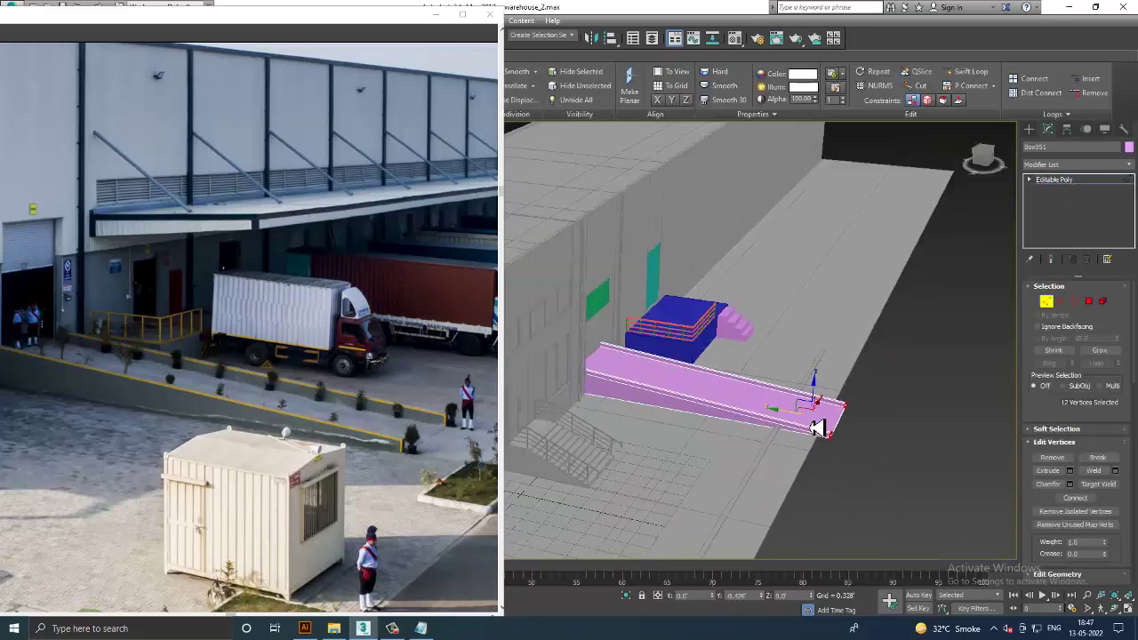
mouse_move(825, 427)
alt+middle_down()
mouse_move(902, 391)
mouse_move(851, 397)
mouse_move(858, 405)
alt+middle_up()
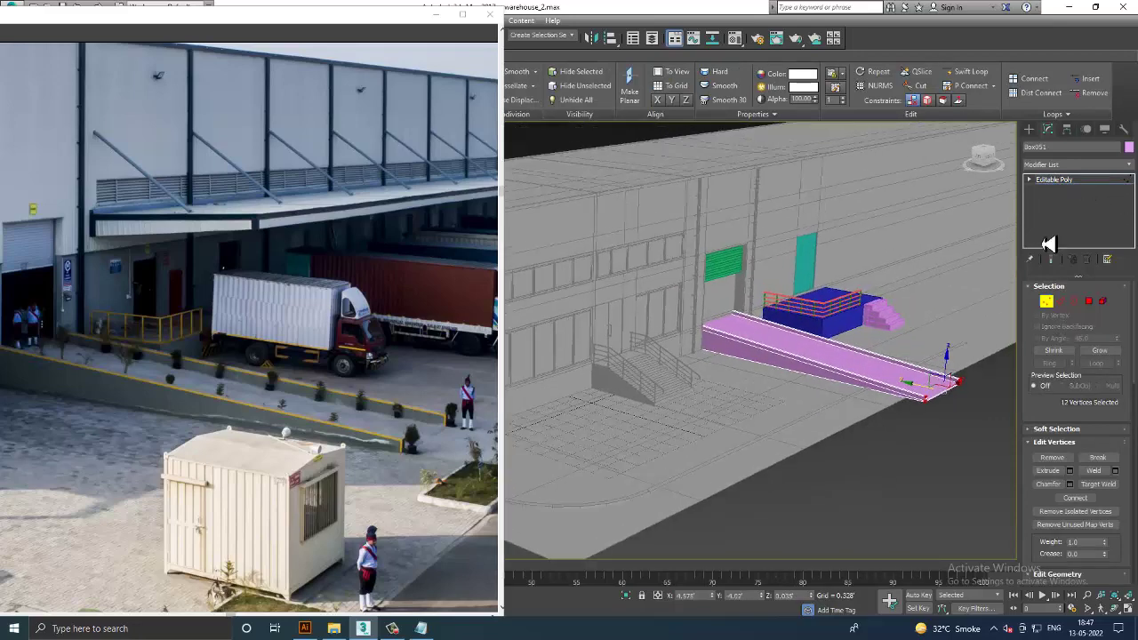
Step: Move Plane001's outer-edge vertices outward so the ground extends past the ramp's end
click(719, 482)
mouse_move(711, 440)
alt+middle_down()
mouse_move(757, 458)
mouse_move(796, 419)
mouse_move(833, 419)
mouse_move(820, 384)
alt+middle_up()
key(1)
scroll(834, 419, down, 5)
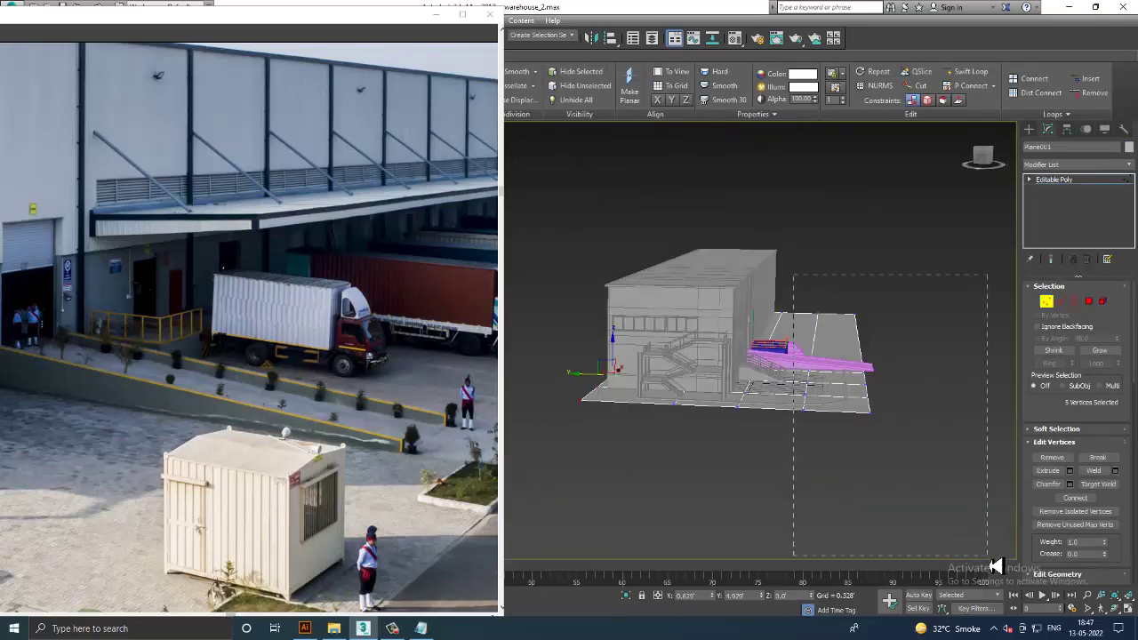
drag(996, 567, 996, 566)
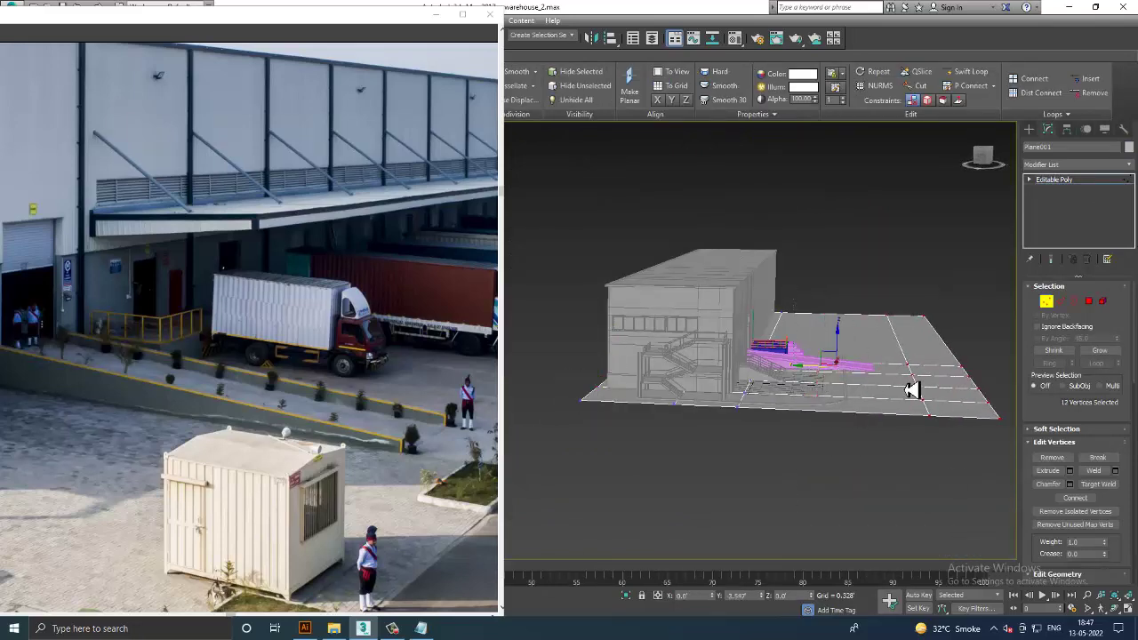
scroll(913, 386, up, 5)
alt+middle_drag(913, 386, 838, 399)
scroll(778, 421, up, 3)
scroll(778, 421, up, 2)
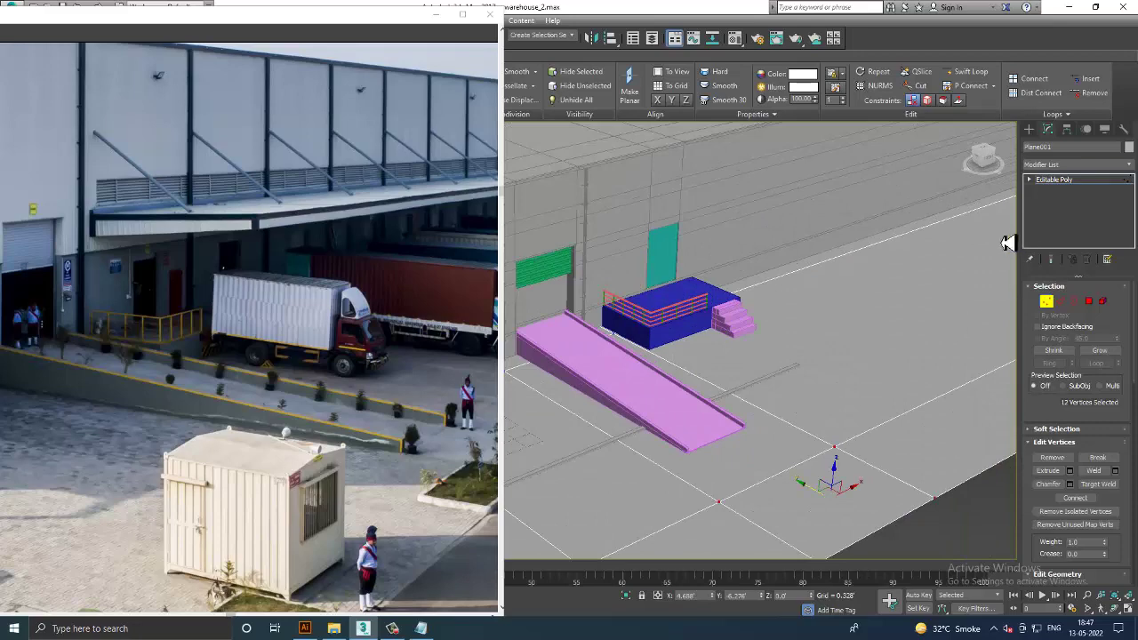
click(1093, 188)
mouse_move(762, 292)
alt+middle_down()
mouse_move(778, 350)
mouse_move(686, 368)
alt+middle_up()
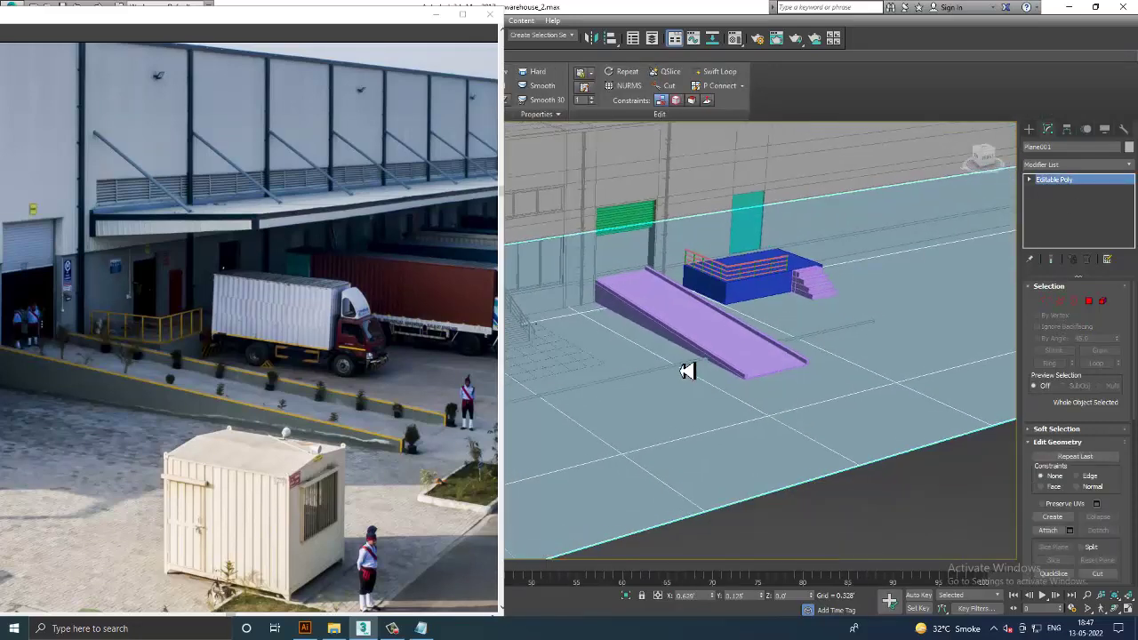
Step: Drag Line001's end vertex left in wireframe so the line stops before the pink ramp
click(686, 371)
scroll(688, 374, down, 2)
scroll(689, 373, down, 2)
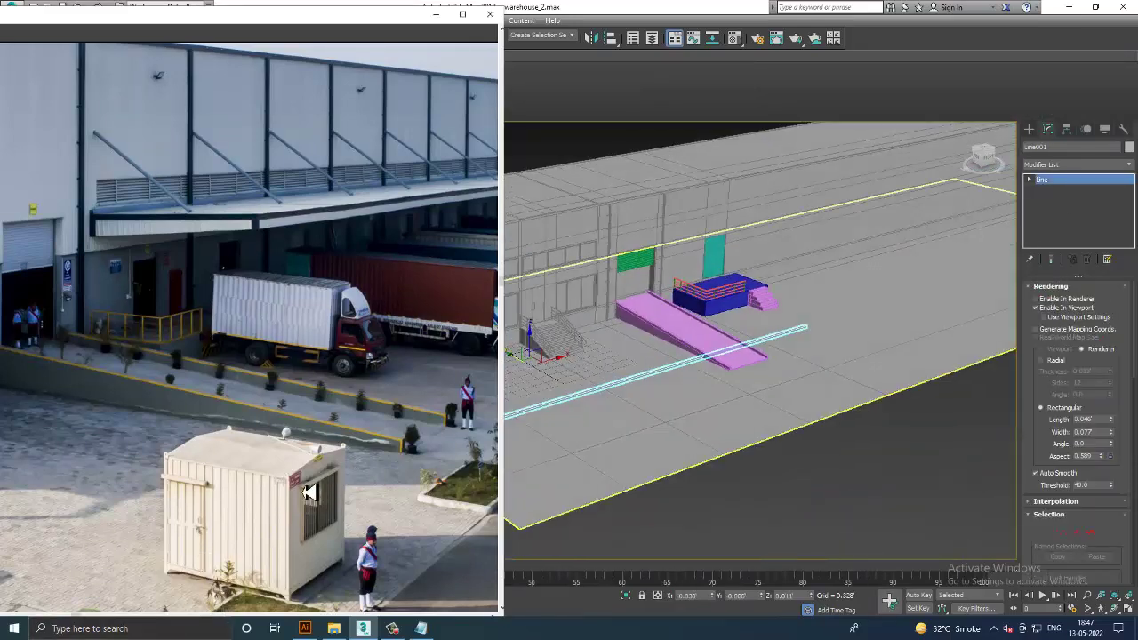
scroll(307, 495, down, 1)
alt+middle_drag(742, 406, 826, 401)
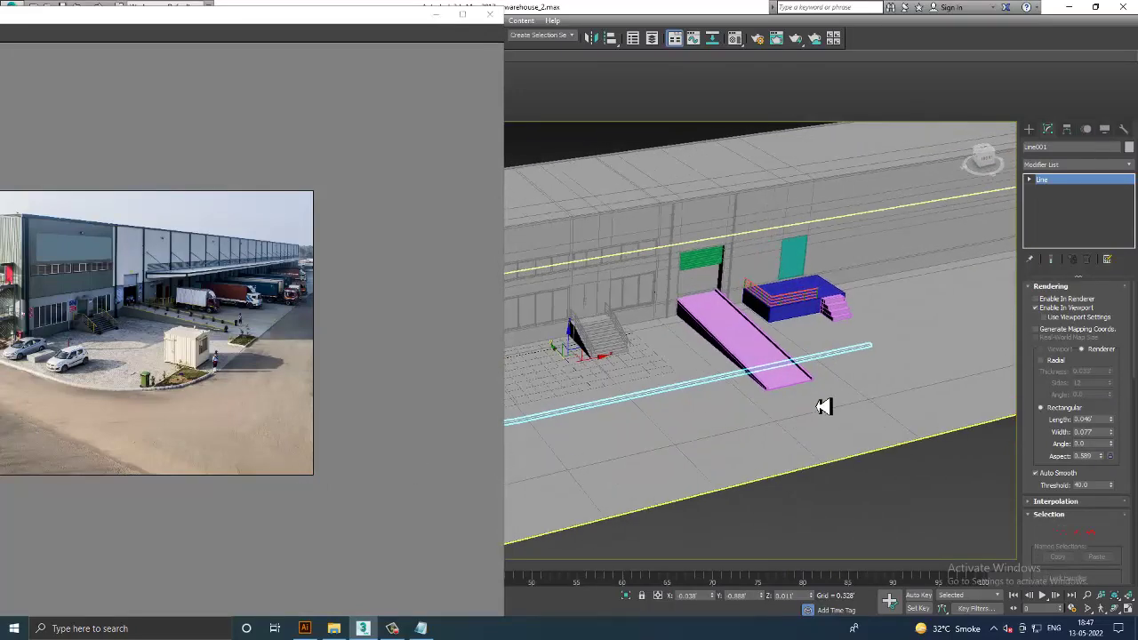
key(1)
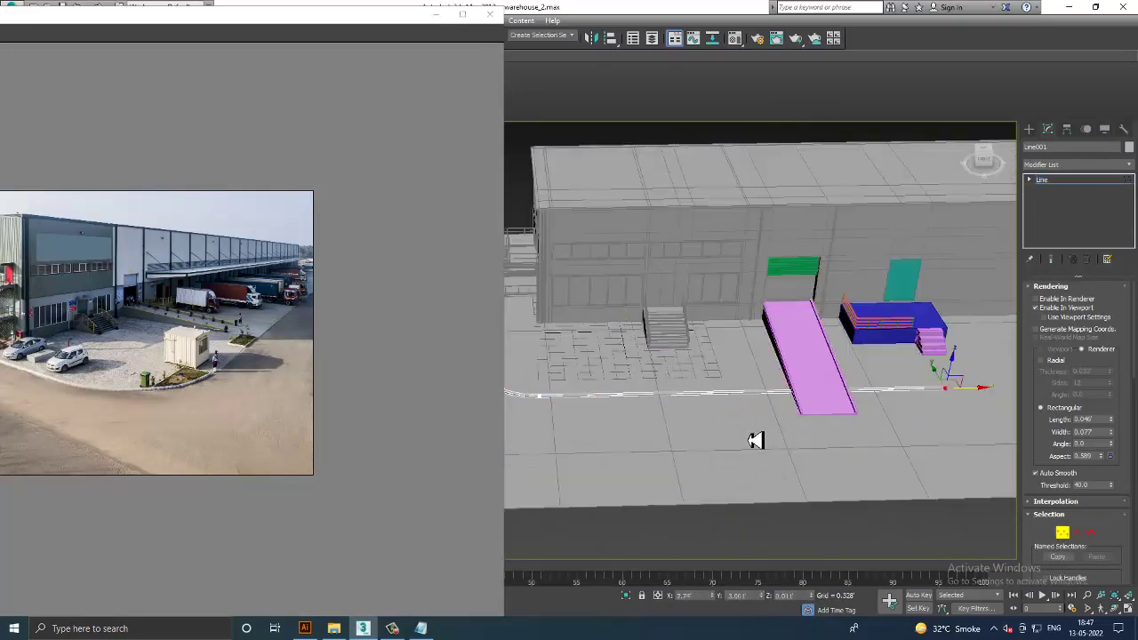
key(F3)
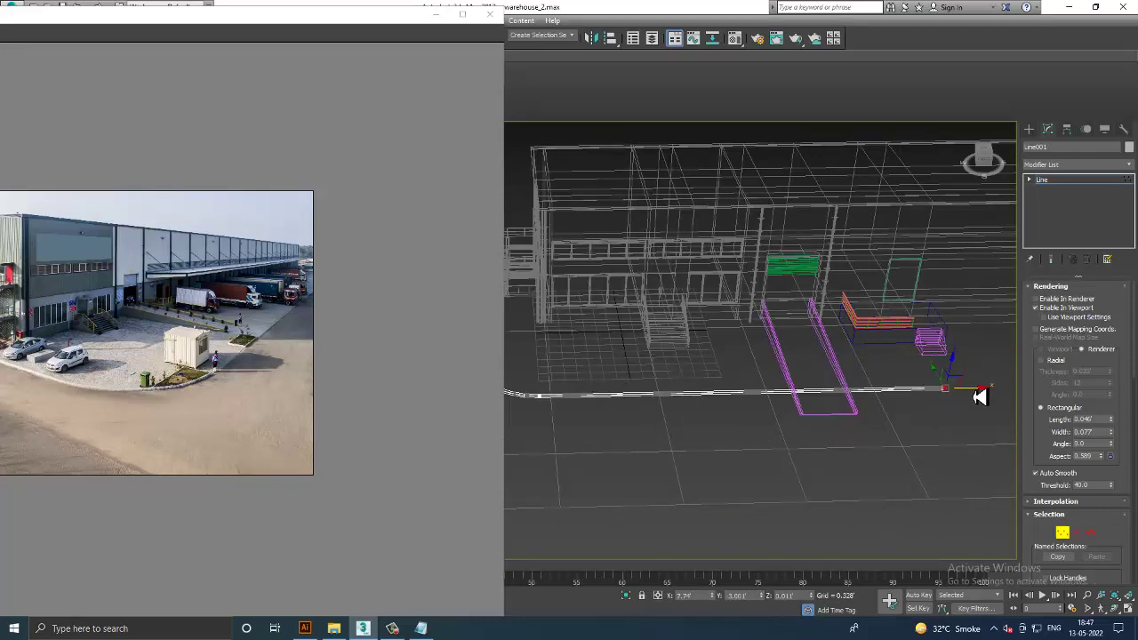
drag(978, 396, 792, 397)
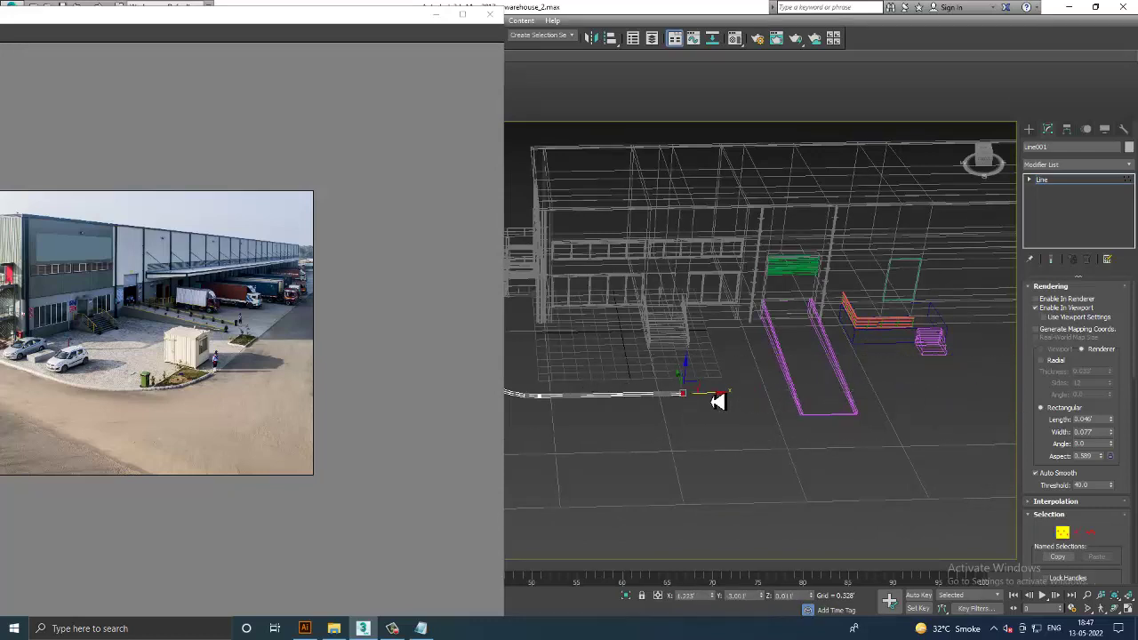
key(F3)
click(1071, 182)
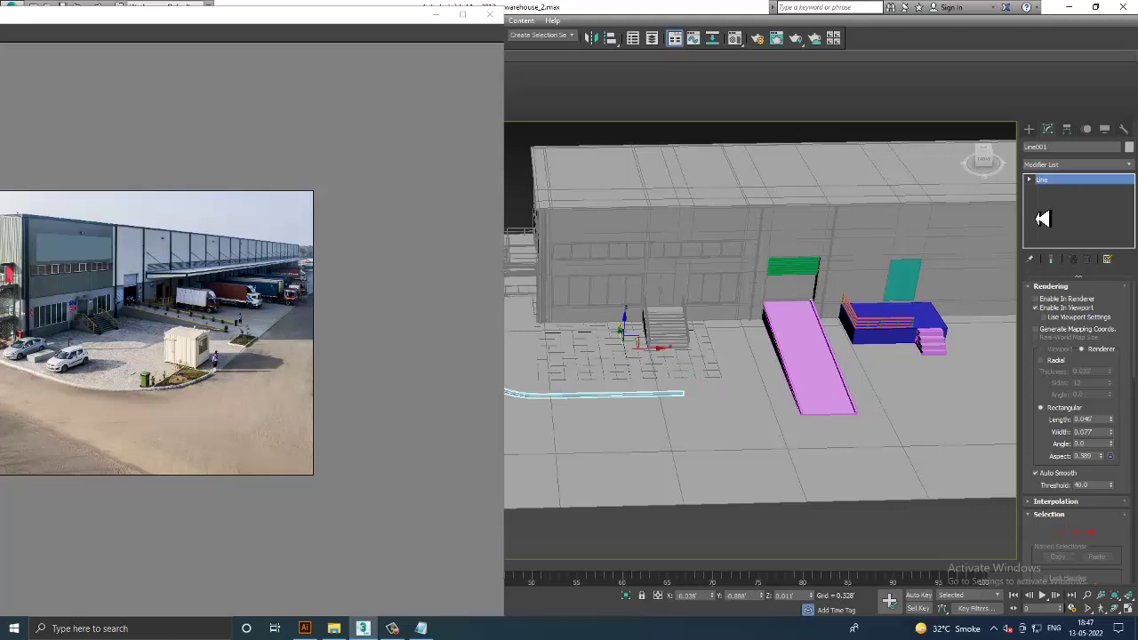
double_click(333, 26)
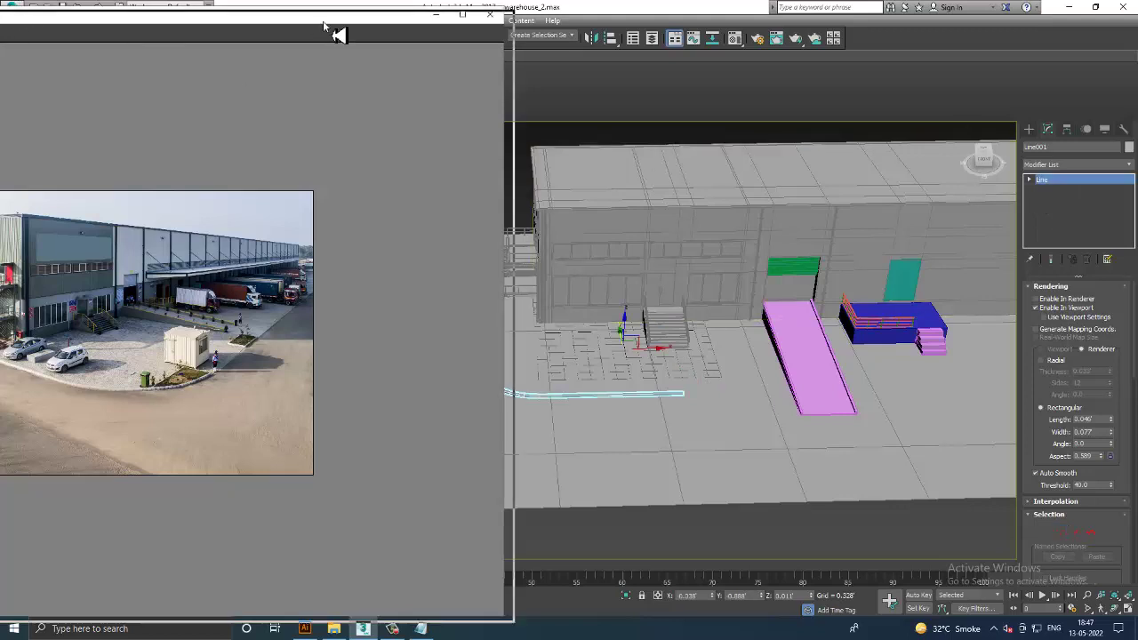
Step: Start an import and browse to a staff subfolder in STAFF on the DATA (E:) drive
click(12, 18)
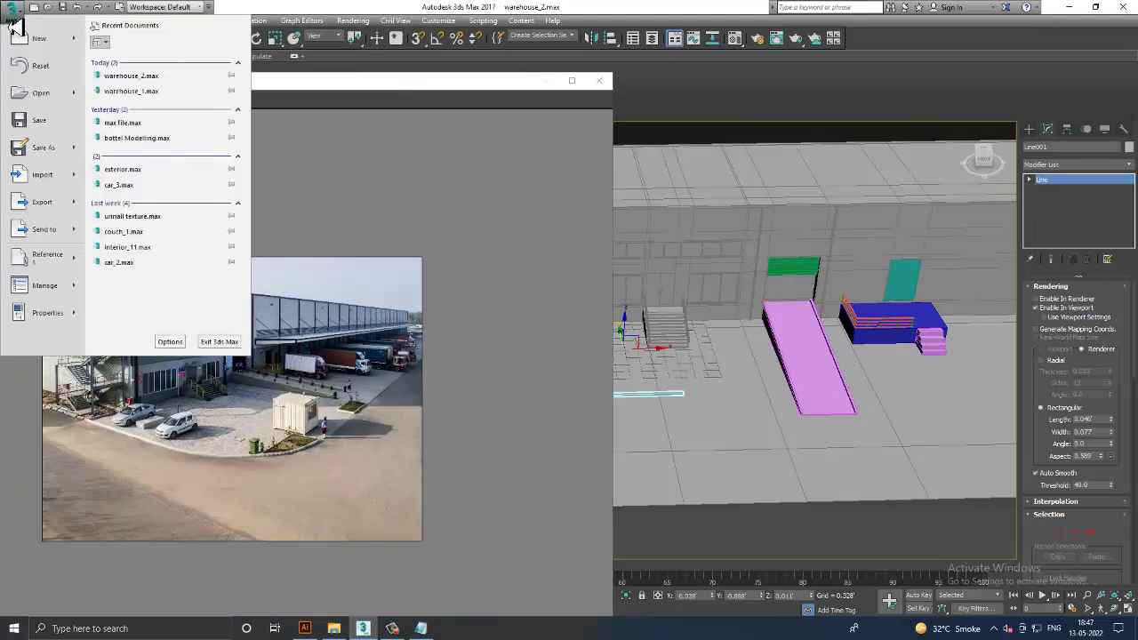
click(62, 179)
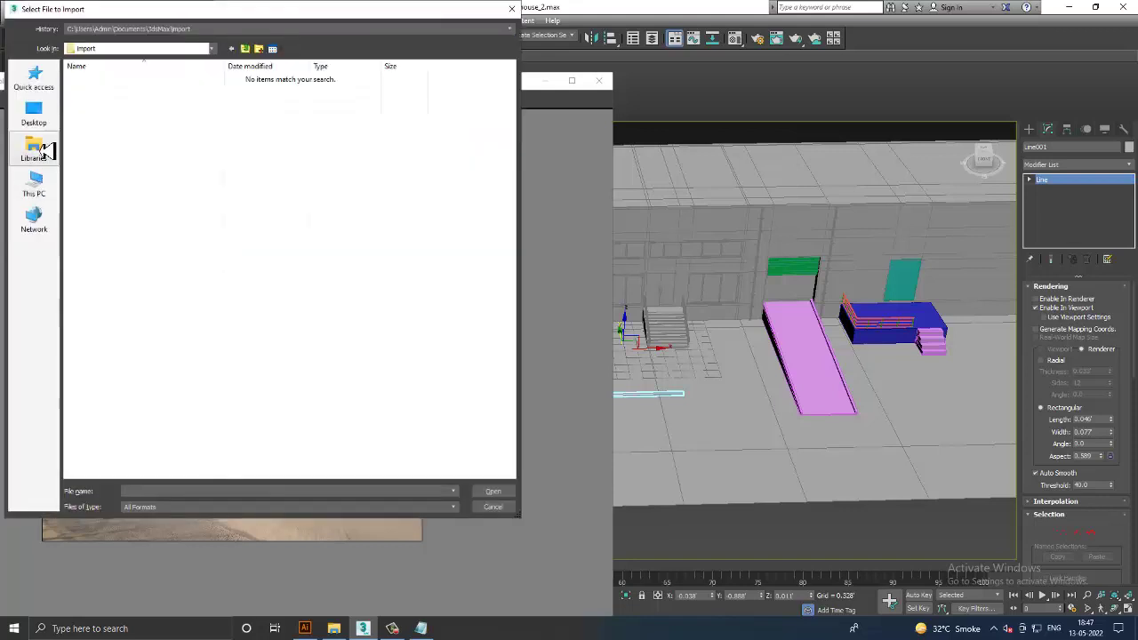
click(40, 184)
double_click(286, 204)
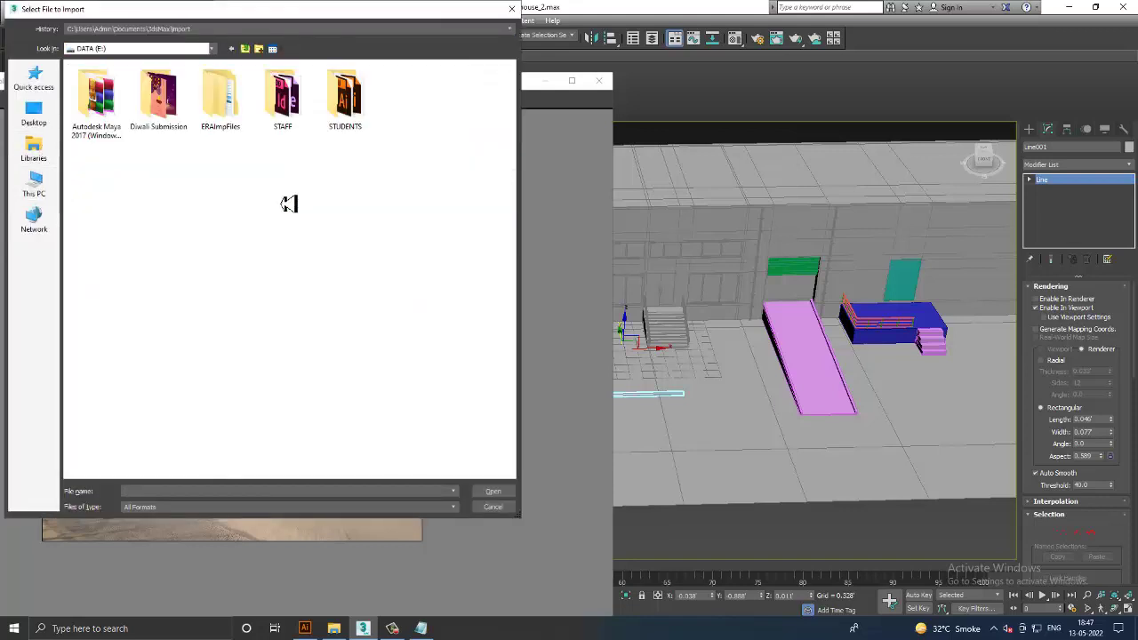
double_click(252, 117)
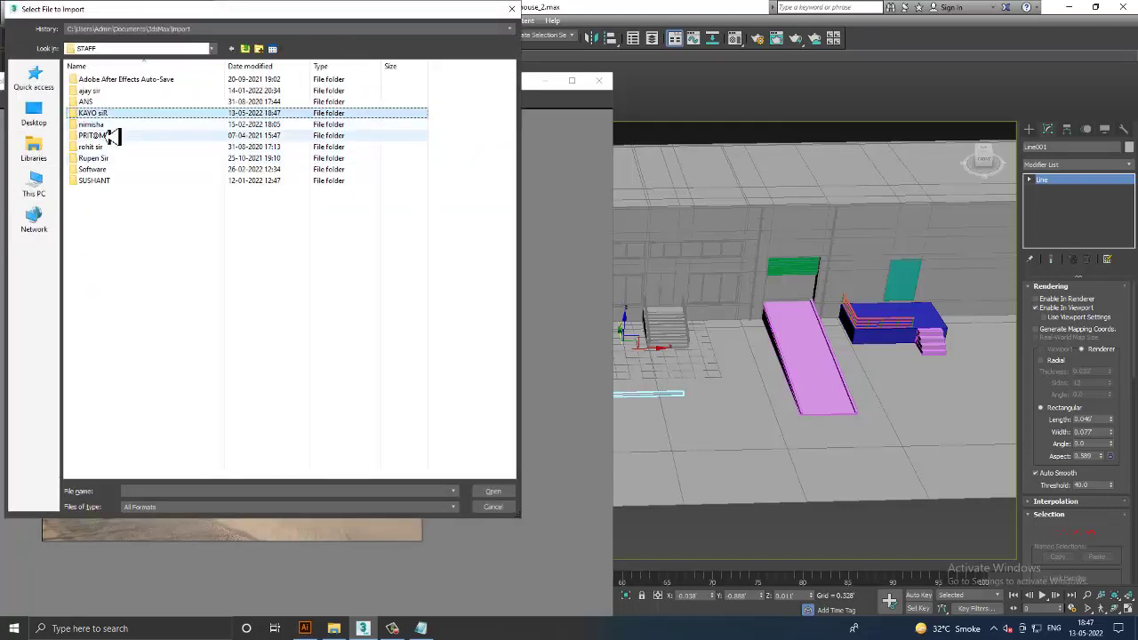
double_click(119, 113)
scroll(307, 366, down, 1)
scroll(307, 366, up, 1)
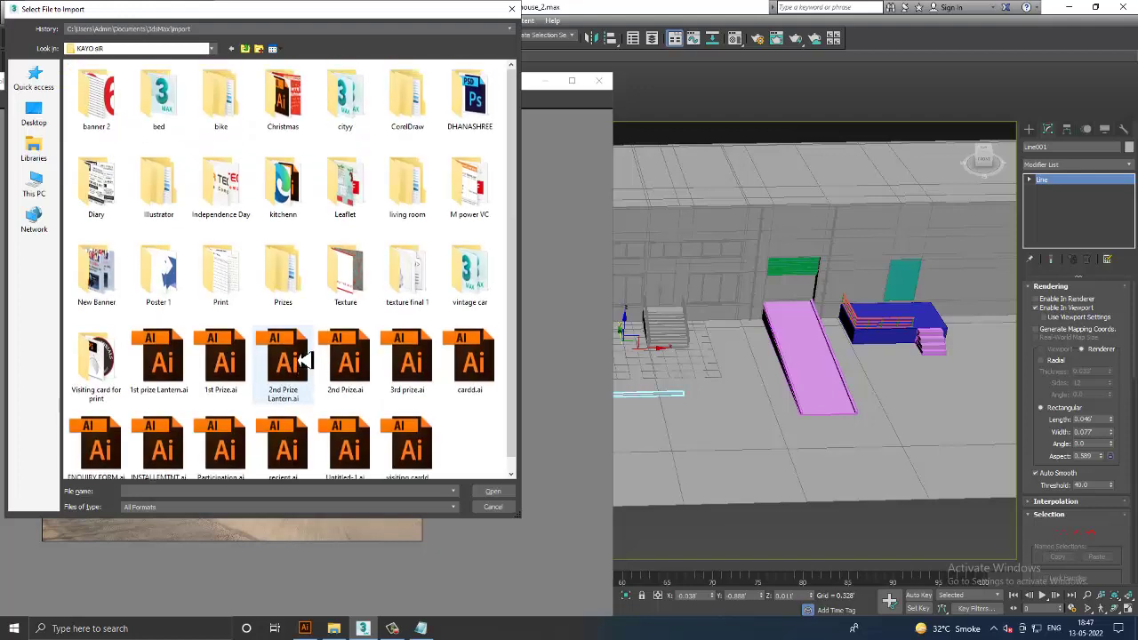
scroll(305, 361, down, 1)
Step: Keep All Formats as the file type and open truck 1.obj for import
click(451, 507)
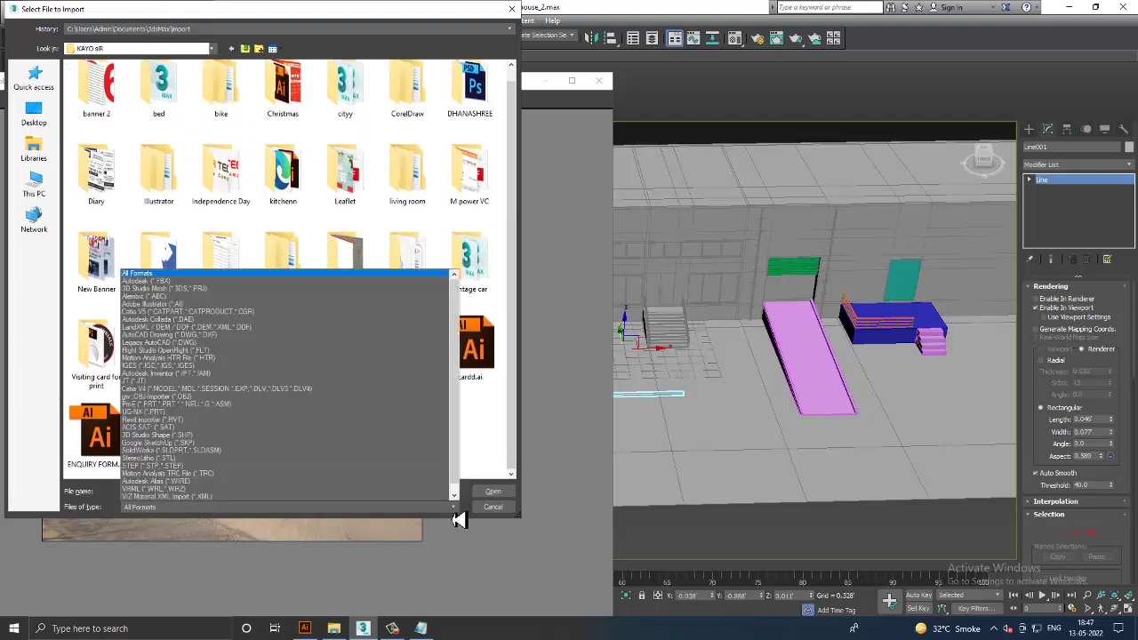
click(192, 274)
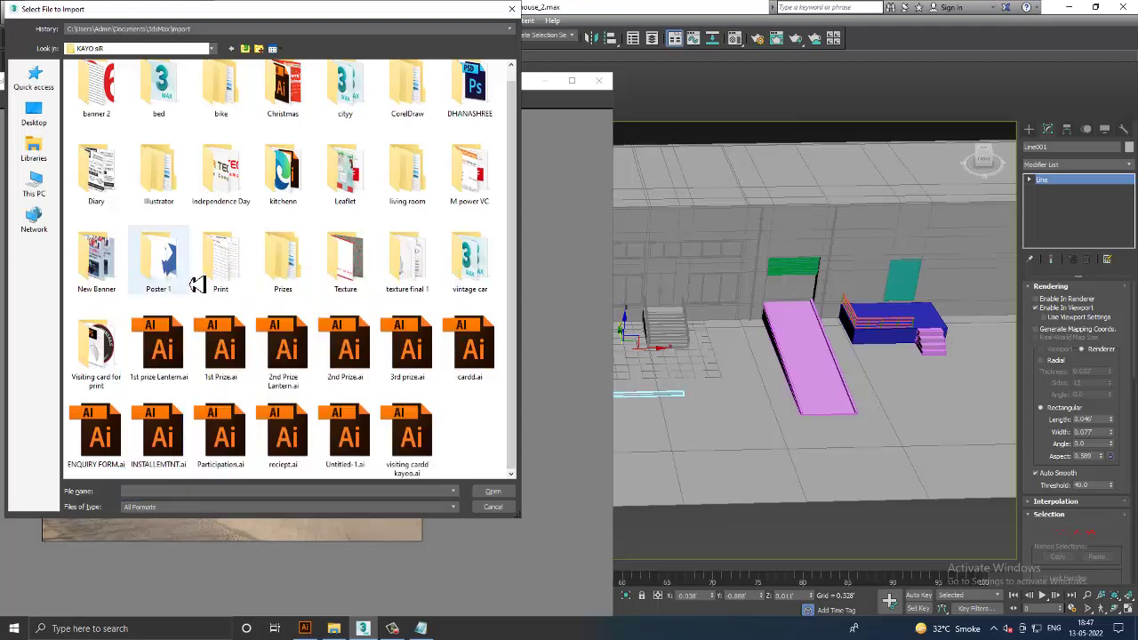
scroll(342, 355, up, 1)
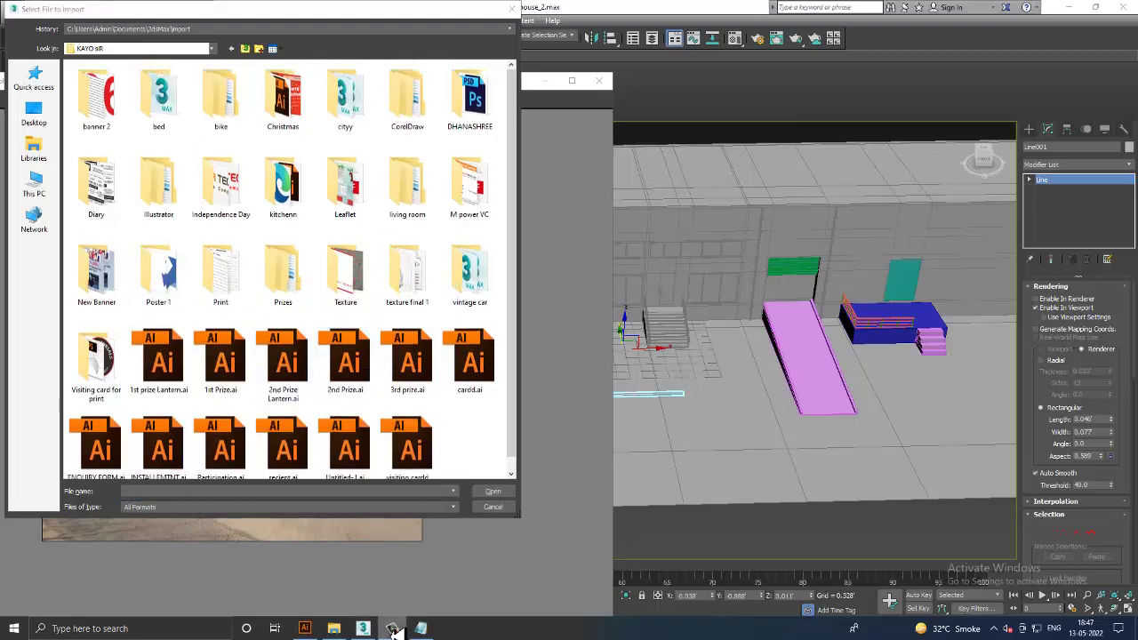
click(1037, 629)
click(1079, 574)
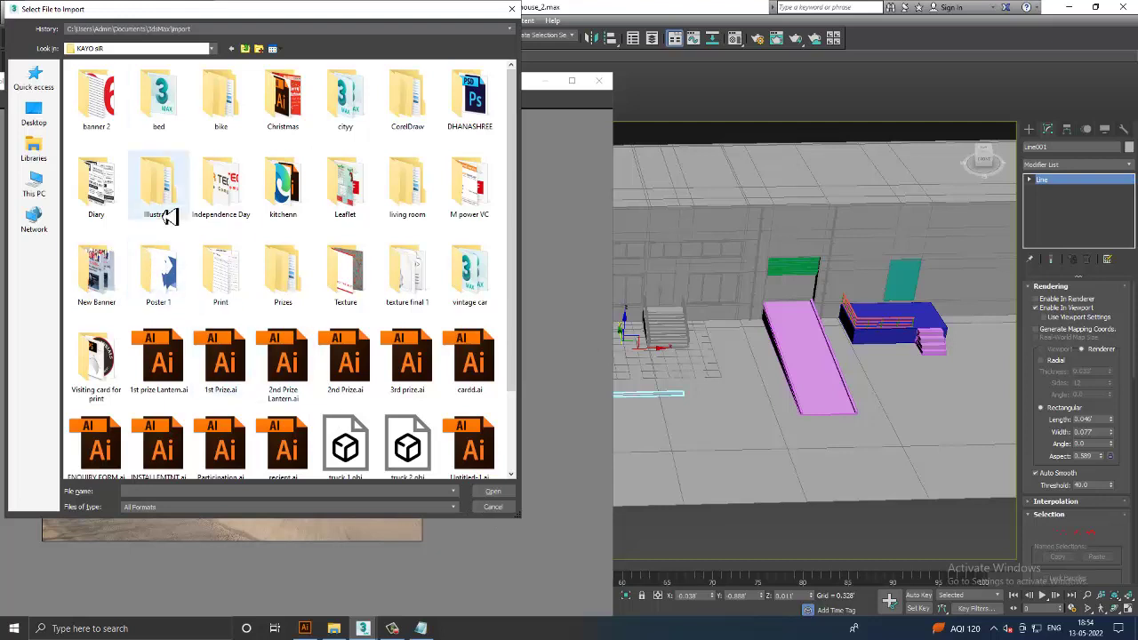
scroll(160, 216, down, 2)
click(356, 355)
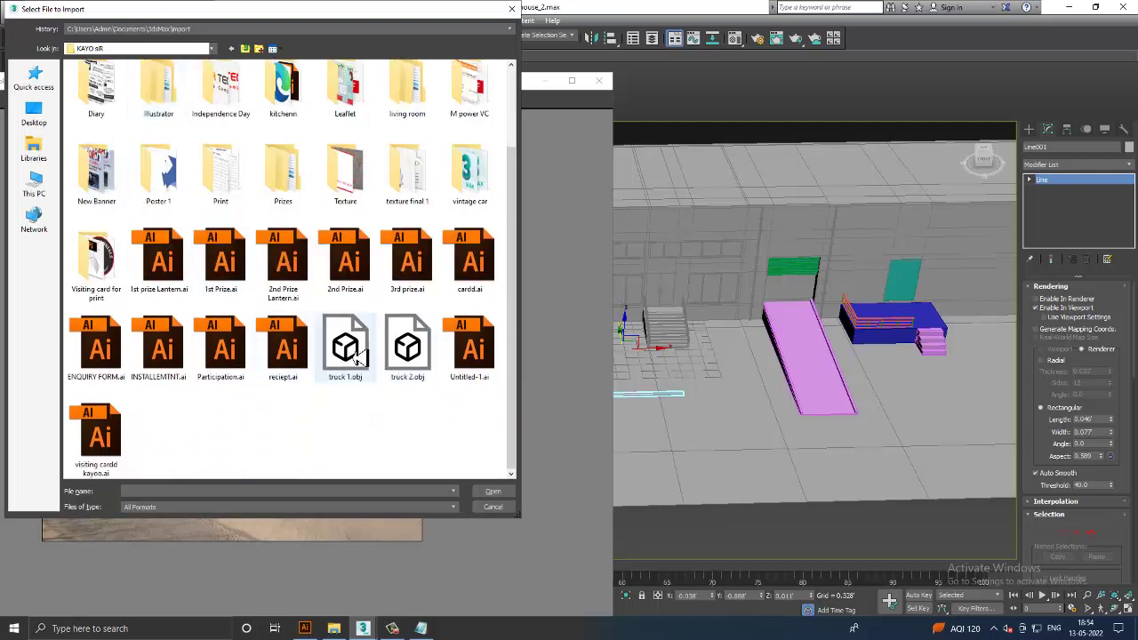
double_click(356, 356)
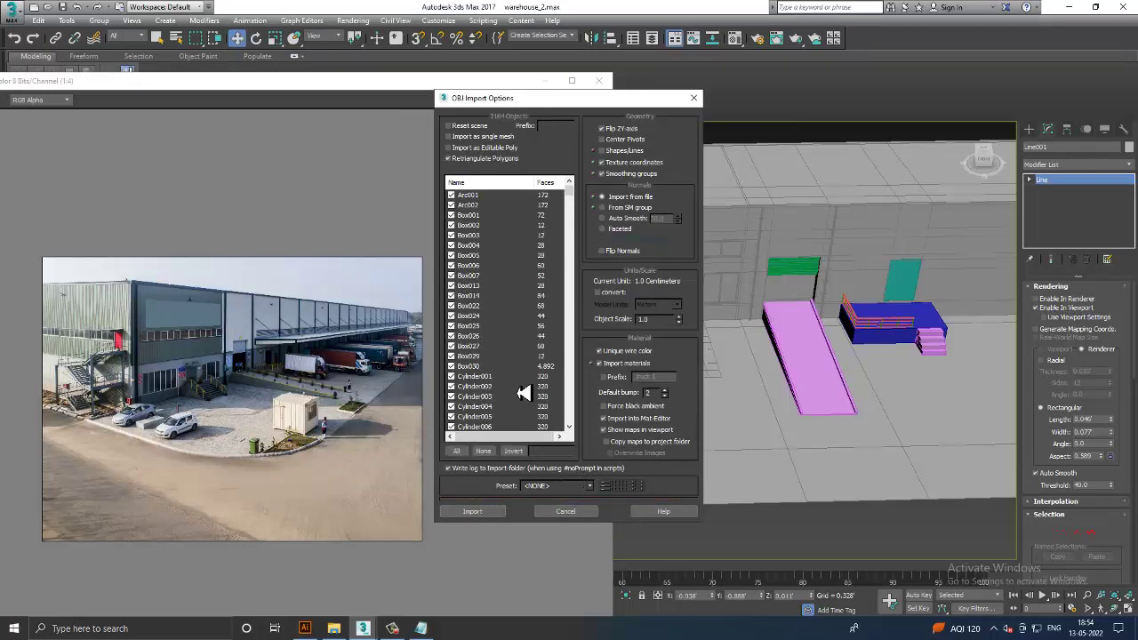
Step: Start the OBJ import and try renaming conflicting objects, dismissing the duplicate-name errors
click(495, 515)
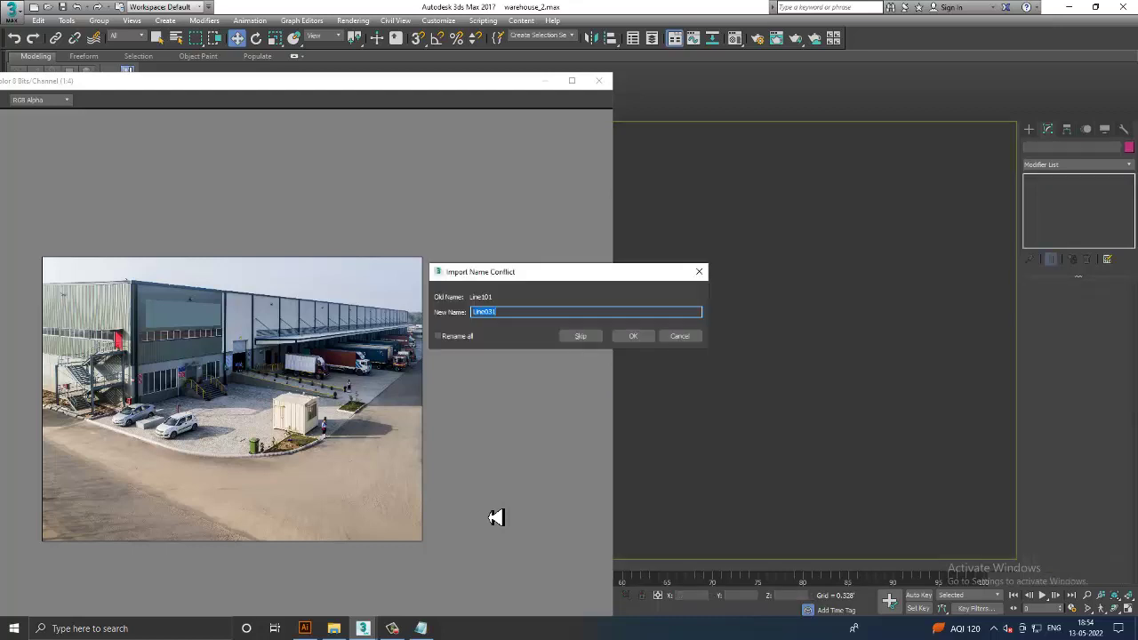
click(450, 344)
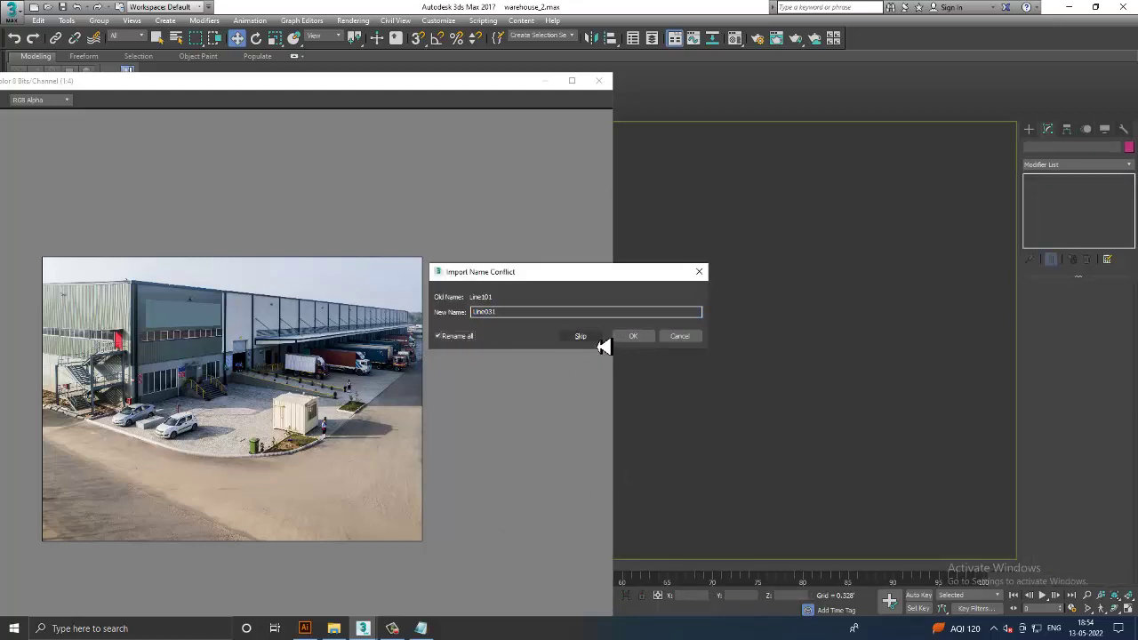
click(650, 342)
click(674, 358)
click(460, 337)
click(592, 343)
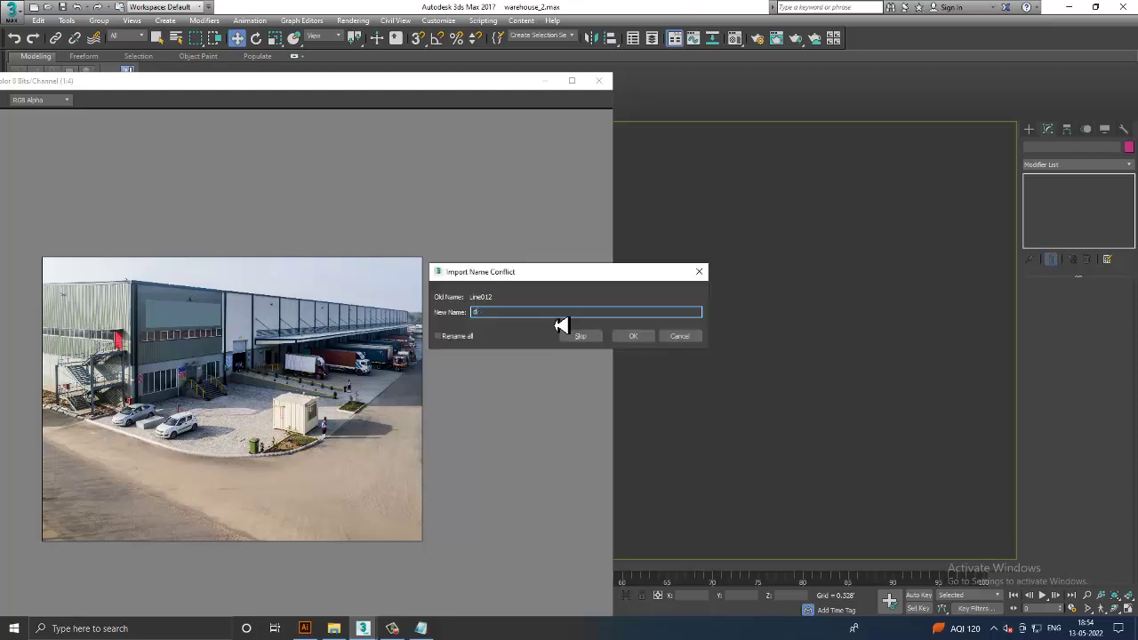
click(635, 342)
click(634, 342)
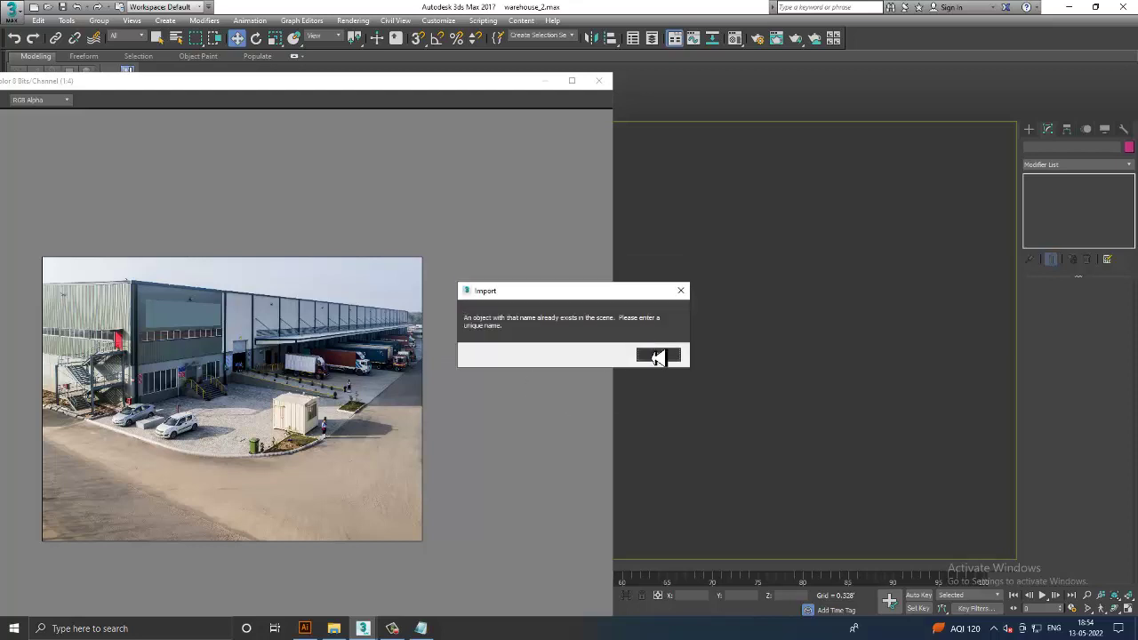
click(657, 357)
click(646, 342)
click(649, 356)
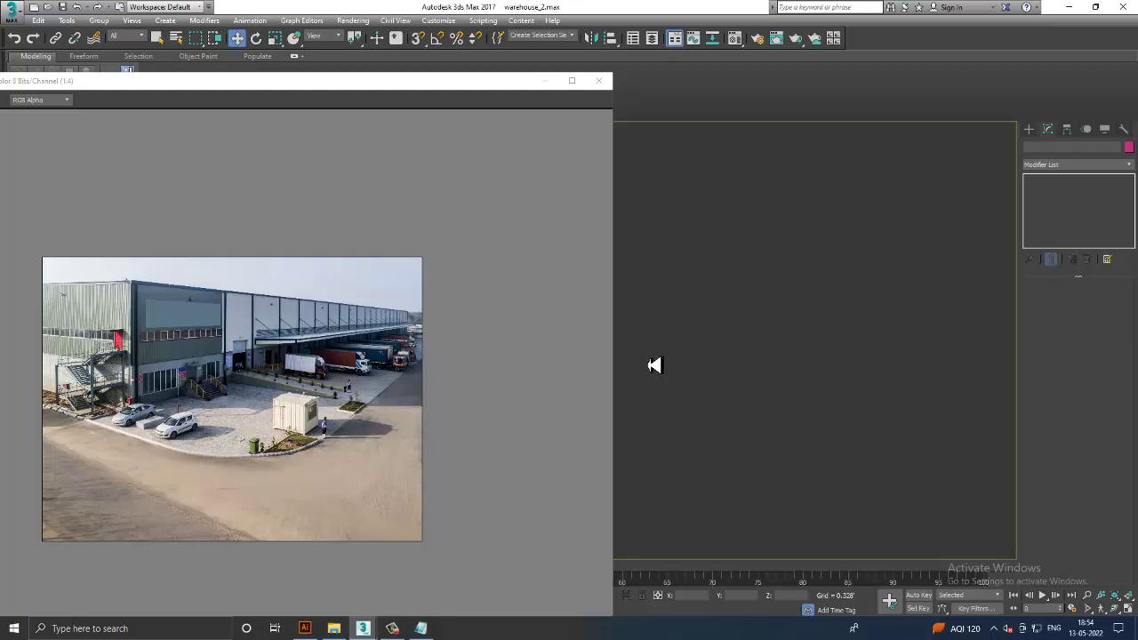
click(644, 342)
click(651, 351)
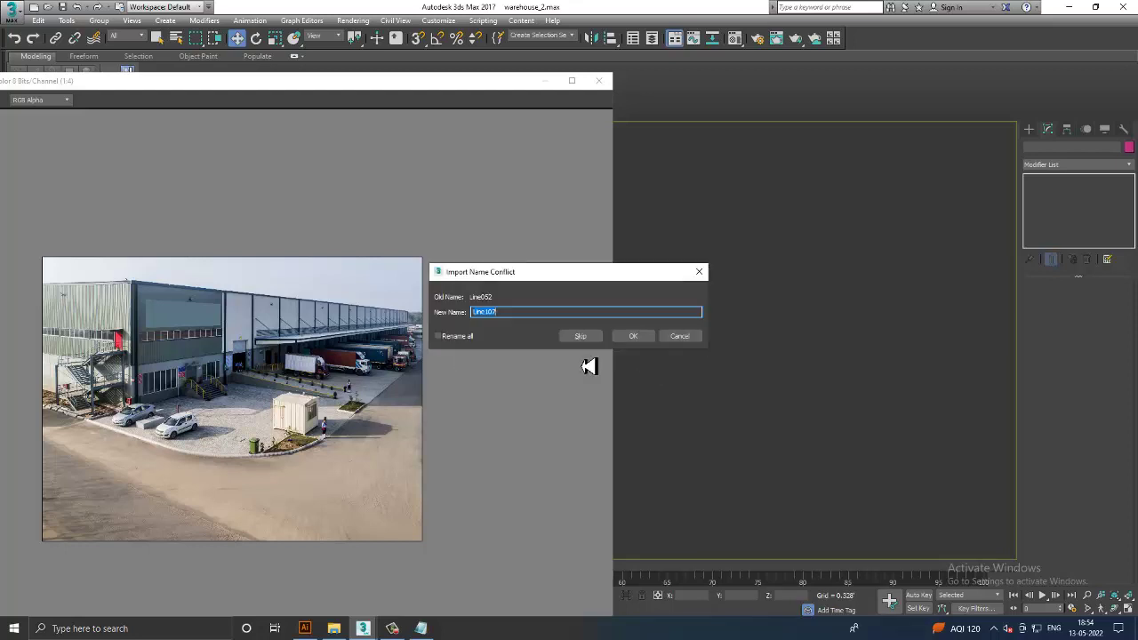
Step: Skip each remaining conflicting object, past the duplicate Lines up to Box002
click(593, 340)
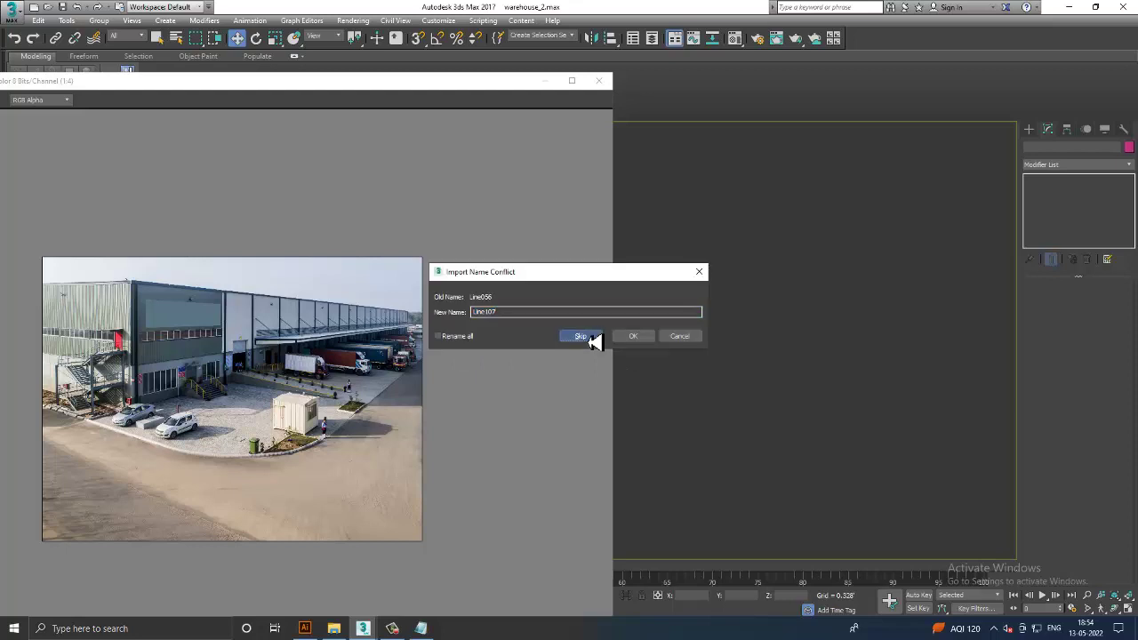
click(592, 340)
click(592, 340)
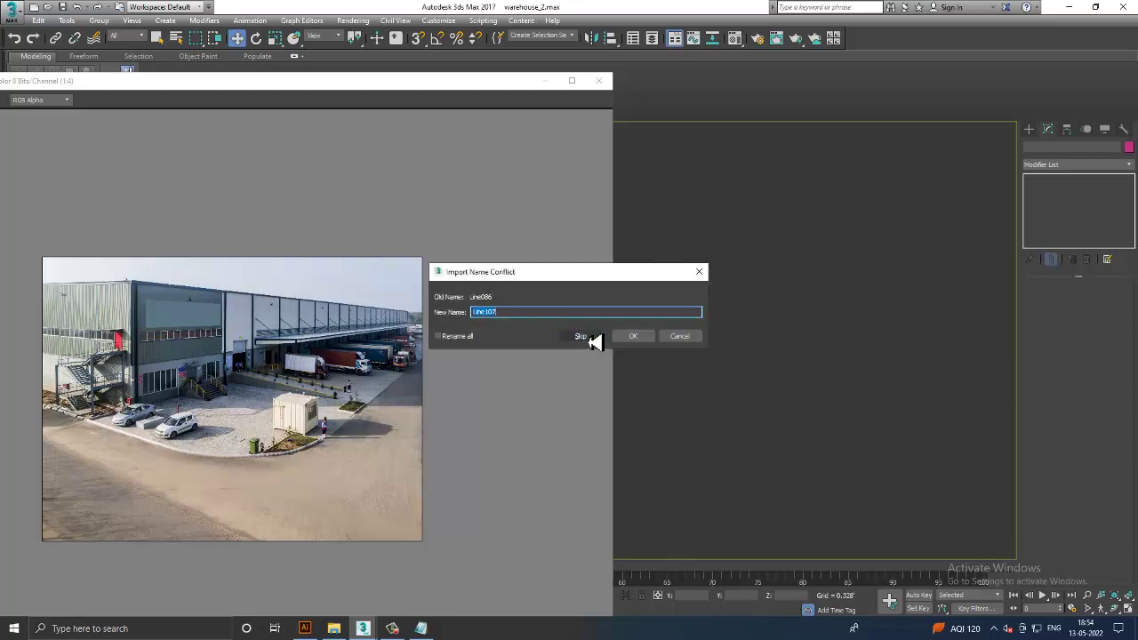
click(593, 340)
click(592, 340)
click(593, 340)
click(593, 340)
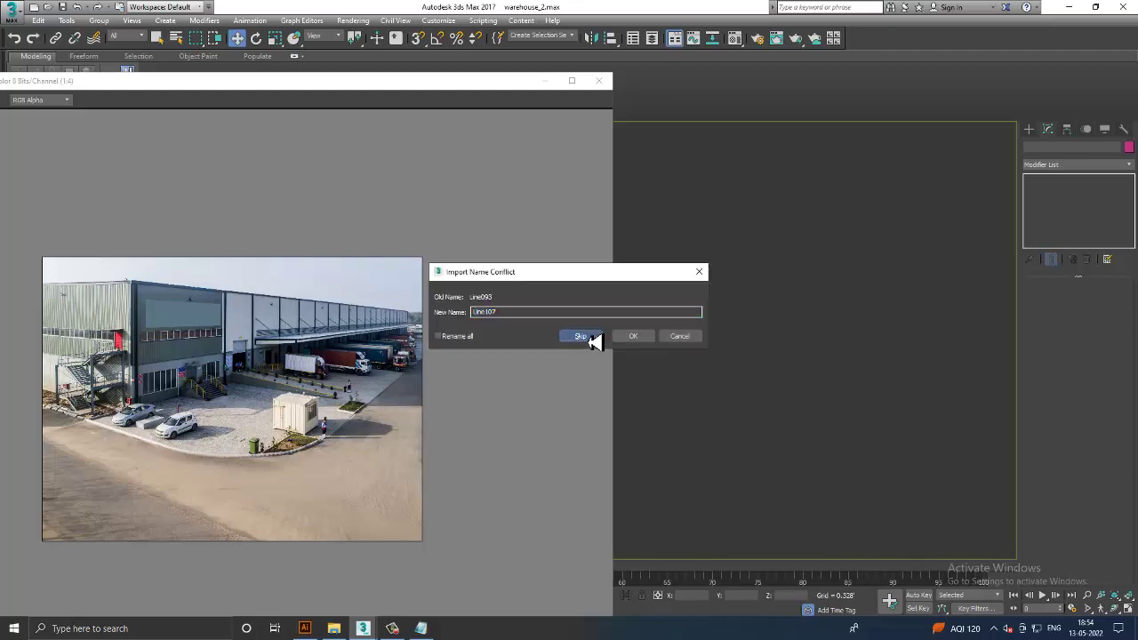
click(593, 340)
click(592, 339)
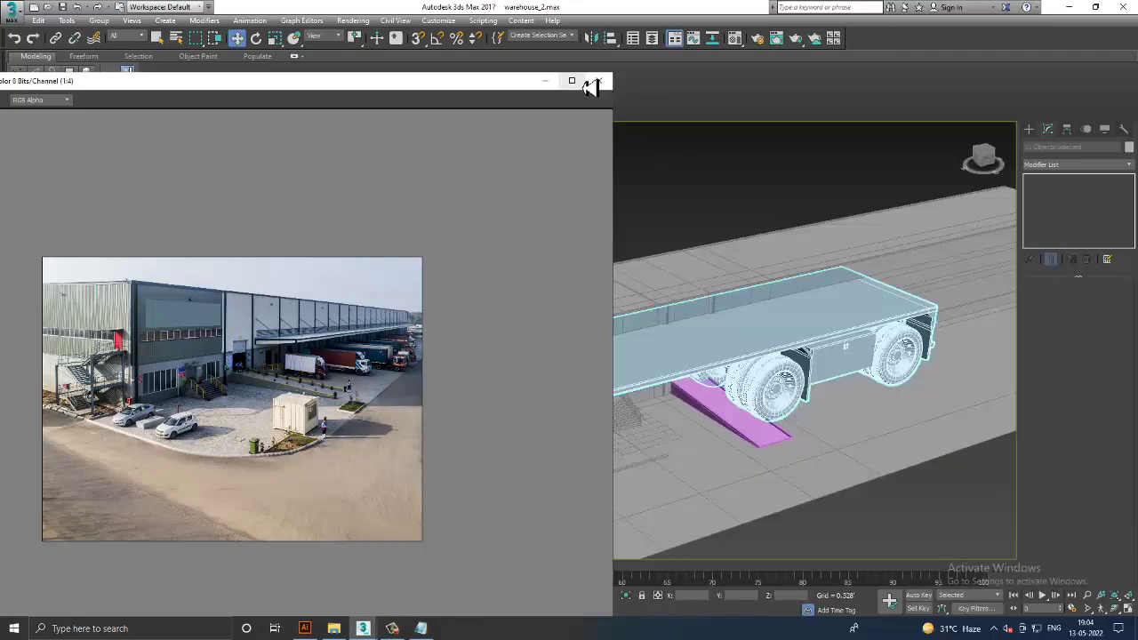
Step: Close the photo window and shrink the truck uniformly with Select and Scale
click(598, 81)
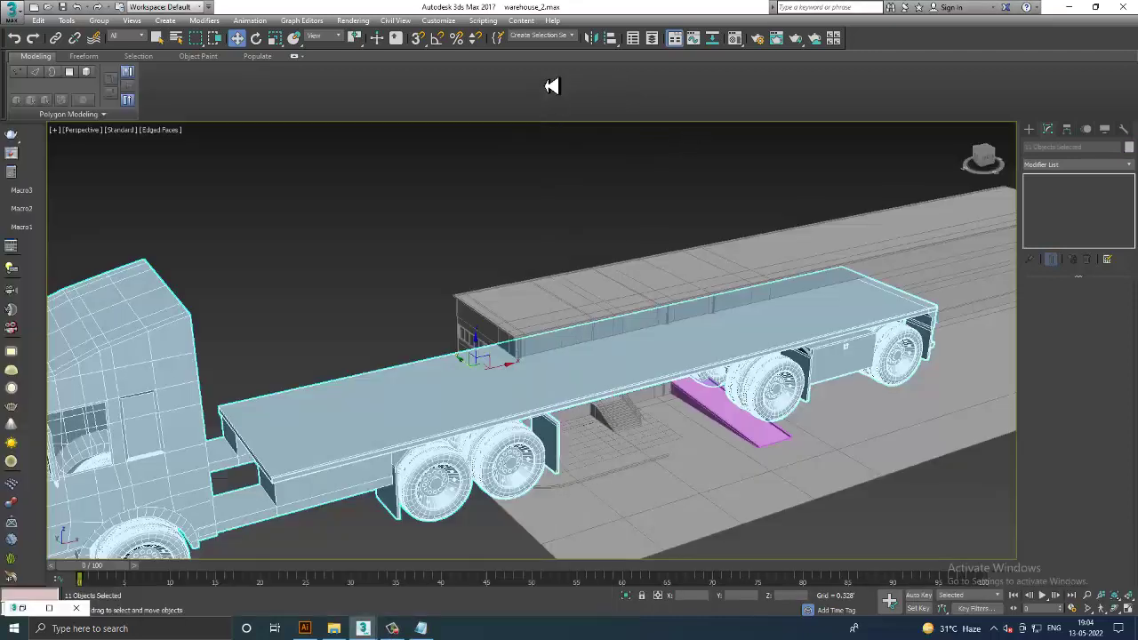
scroll(684, 348, down, 2)
scroll(685, 348, down, 3)
key(r)
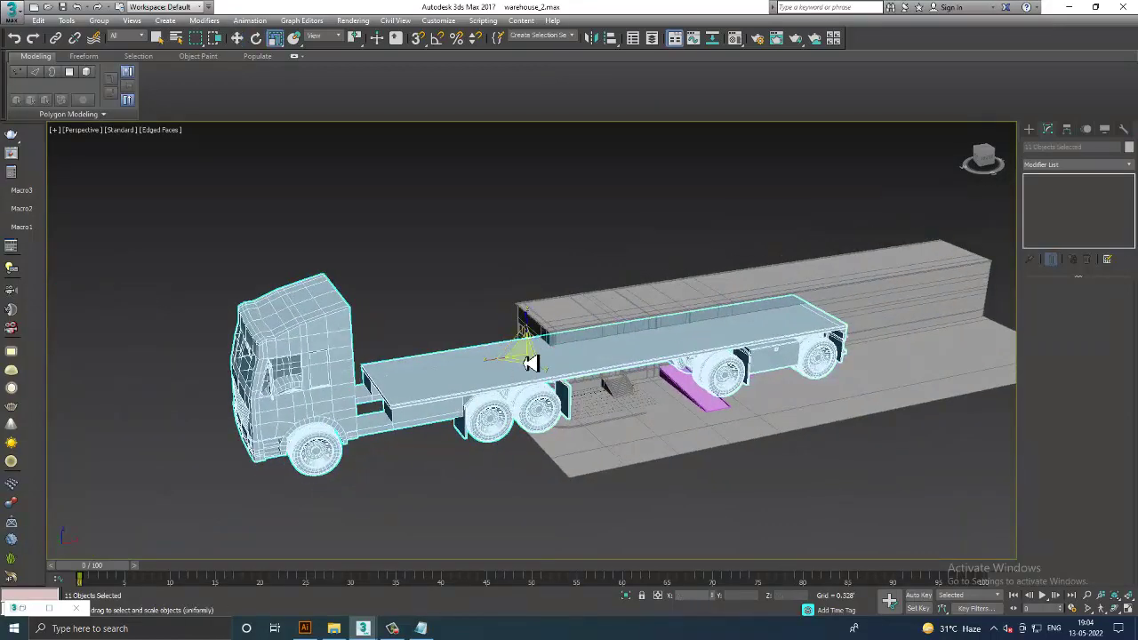
drag(529, 363, 992, 120)
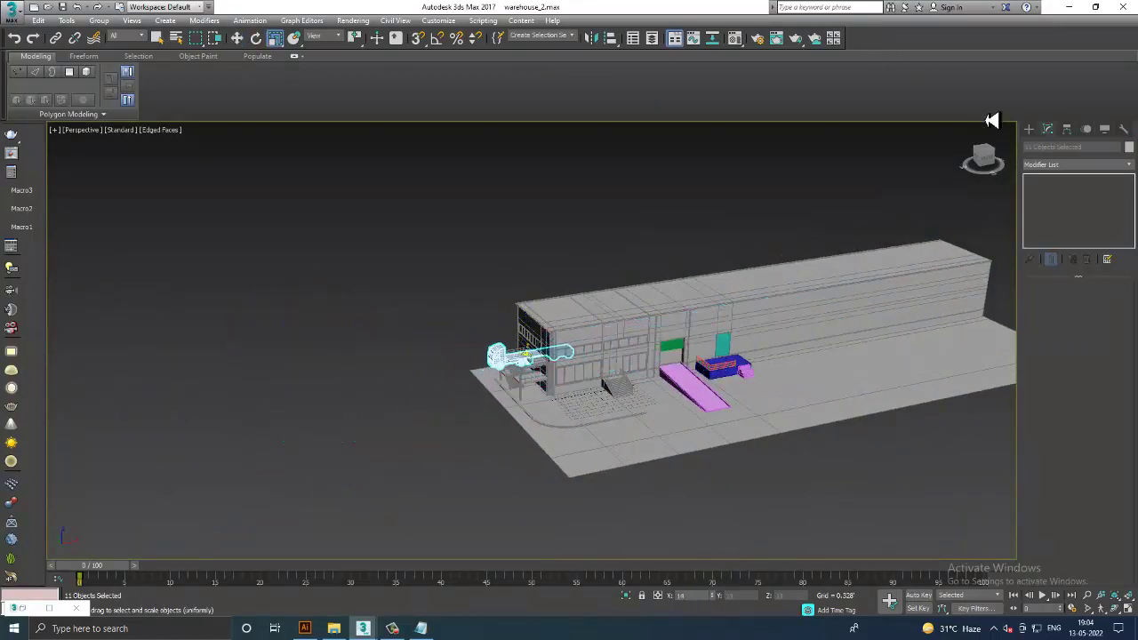
Step: Select the pink ramp's end vertices, then deselect them and leave vertex editing
scroll(775, 338, up, 2)
scroll(765, 343, up, 5)
click(683, 399)
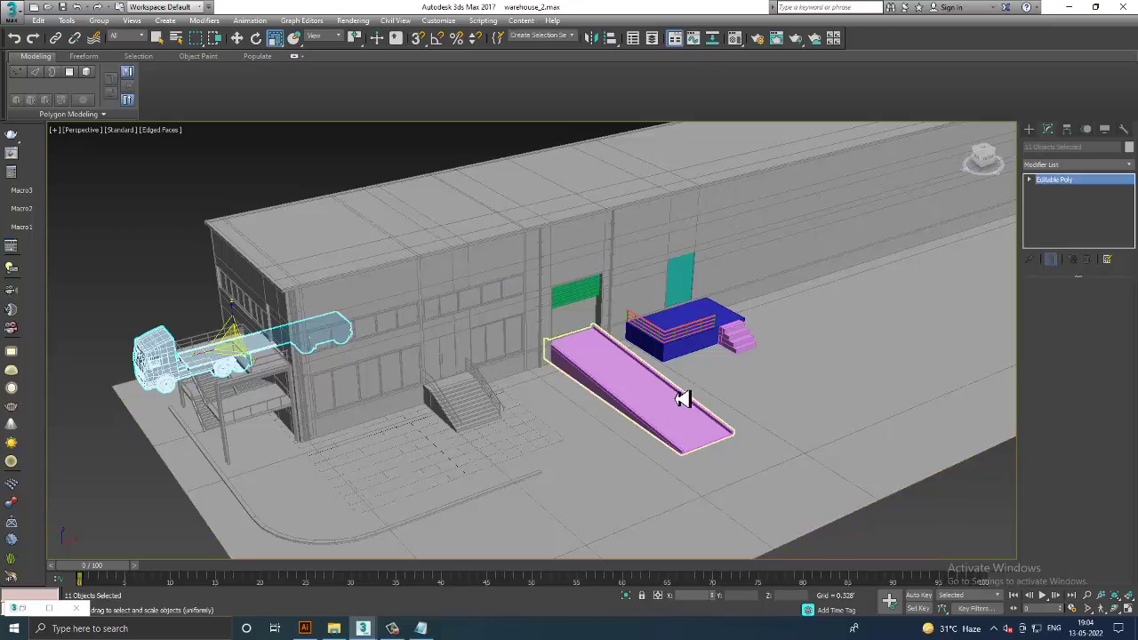
alt+middle_drag(682, 399, 738, 394)
key(1)
drag(774, 436, 706, 359)
key(w)
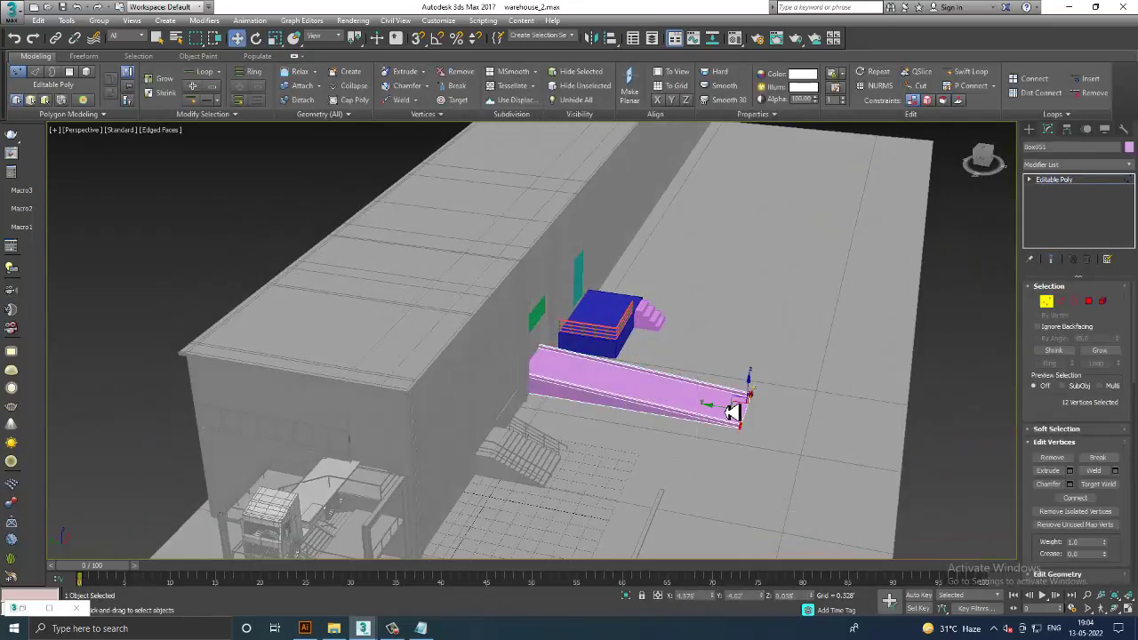
mouse_move(839, 447)
alt+middle_down()
mouse_move(854, 394)
mouse_move(836, 415)
mouse_move(810, 407)
alt+middle_up()
click(1003, 219)
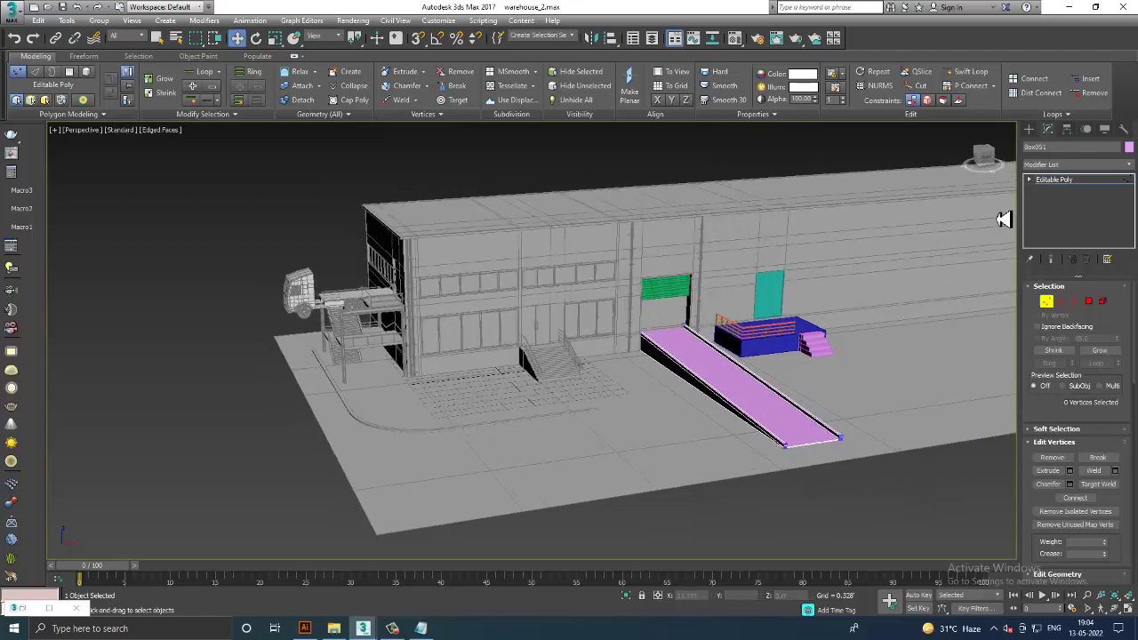
click(1058, 180)
Step: Move the truck into the yard in front of the warehouse
click(298, 298)
alt+middle_drag(297, 298, 352, 307)
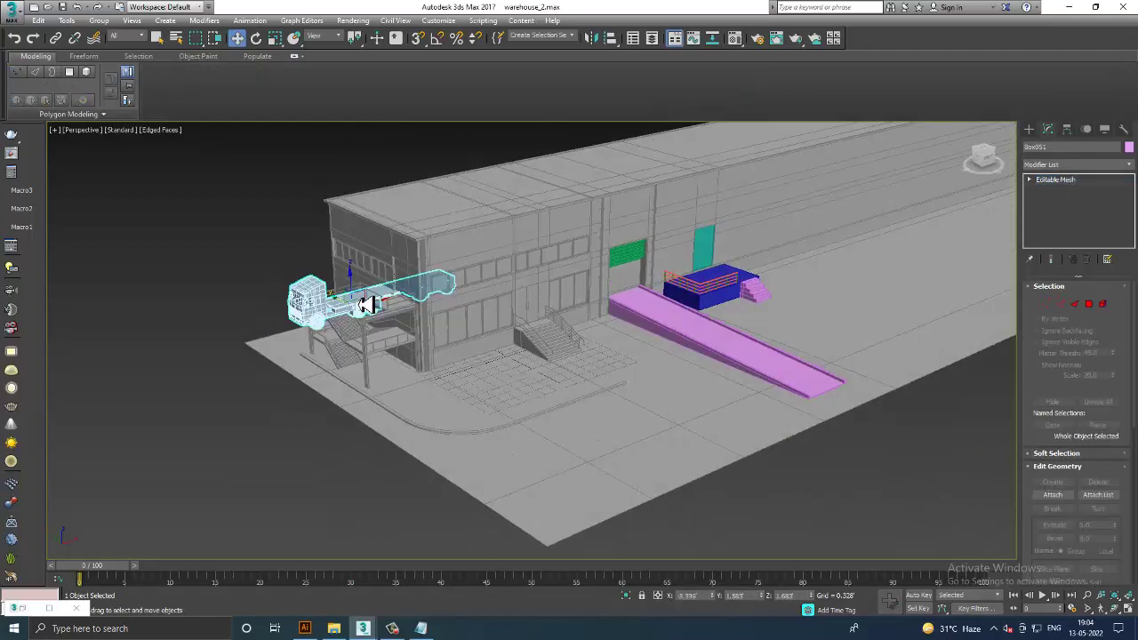
mouse_move(352, 307)
mouse_down()
mouse_move(465, 373)
mouse_move(699, 419)
mouse_up()
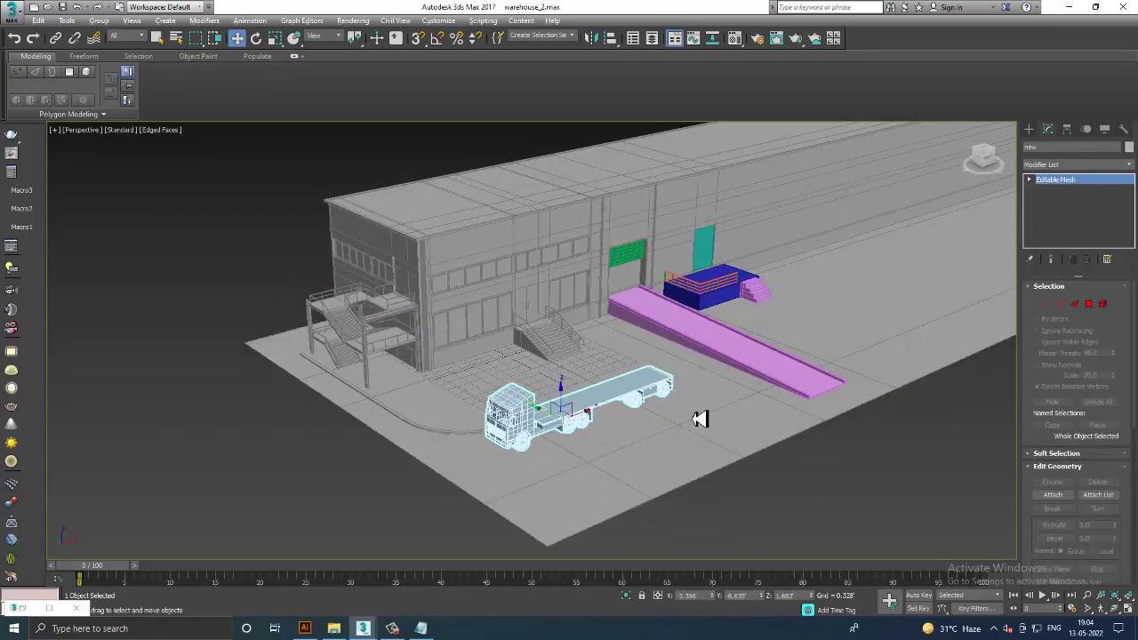
alt+middle_drag(699, 419, 516, 401)
Step: Turn on angle snap and rotate the truck 90°
key(e)
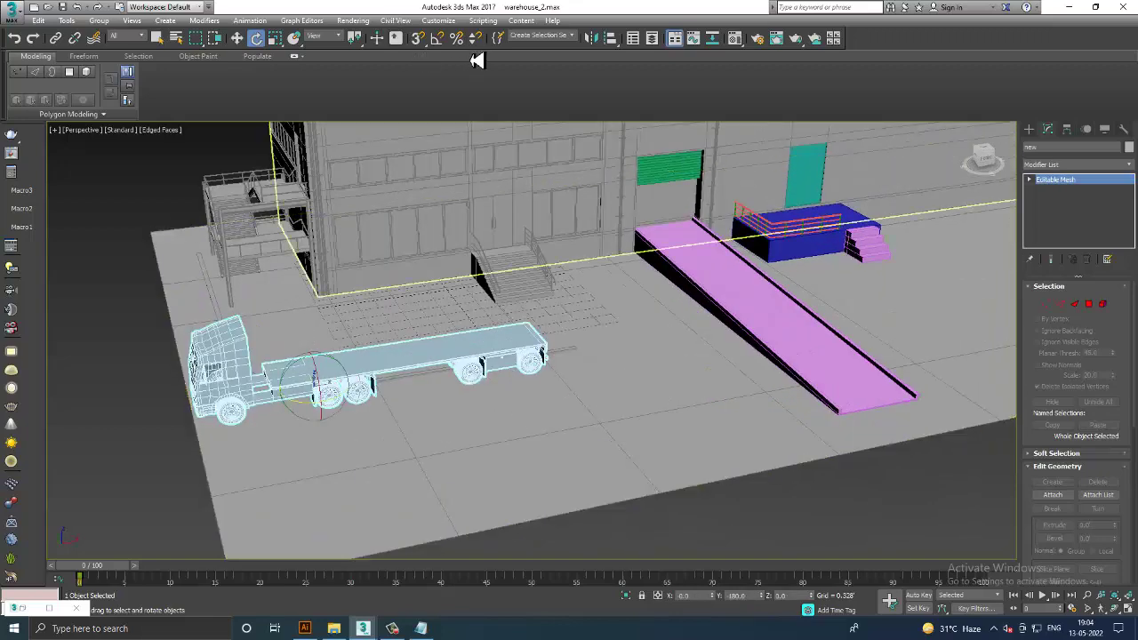
right_click(439, 41)
click(649, 229)
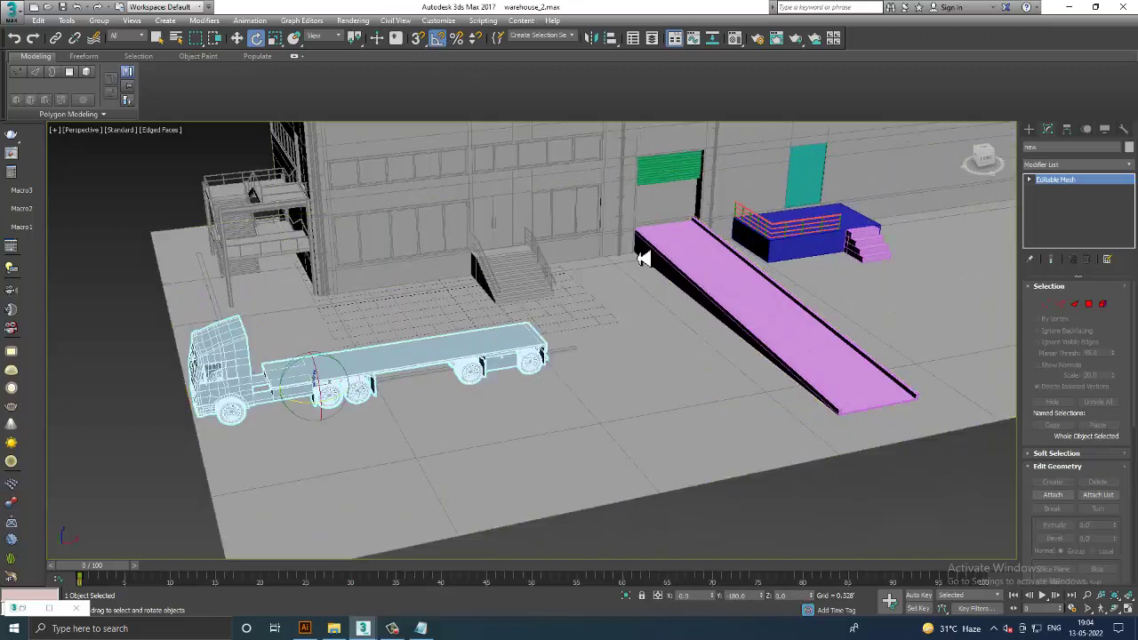
mouse_move(315, 411)
mouse_down()
mouse_move(343, 394)
mouse_move(973, 394)
mouse_up()
Step: Move the truck right and lower it onto the ground beside the ramp
key(w)
mouse_move(972, 394)
alt+middle_down()
mouse_move(787, 305)
mouse_move(739, 243)
alt+middle_up()
drag(734, 190, 760, 300)
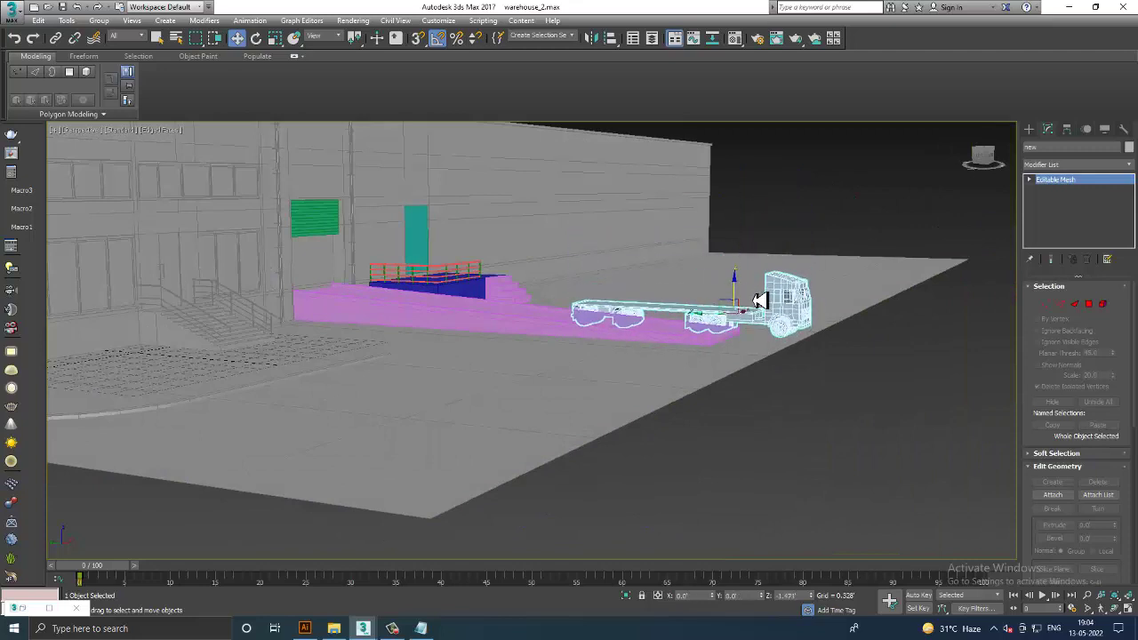
alt+middle_drag(761, 301, 762, 325)
scroll(762, 325, up, 3)
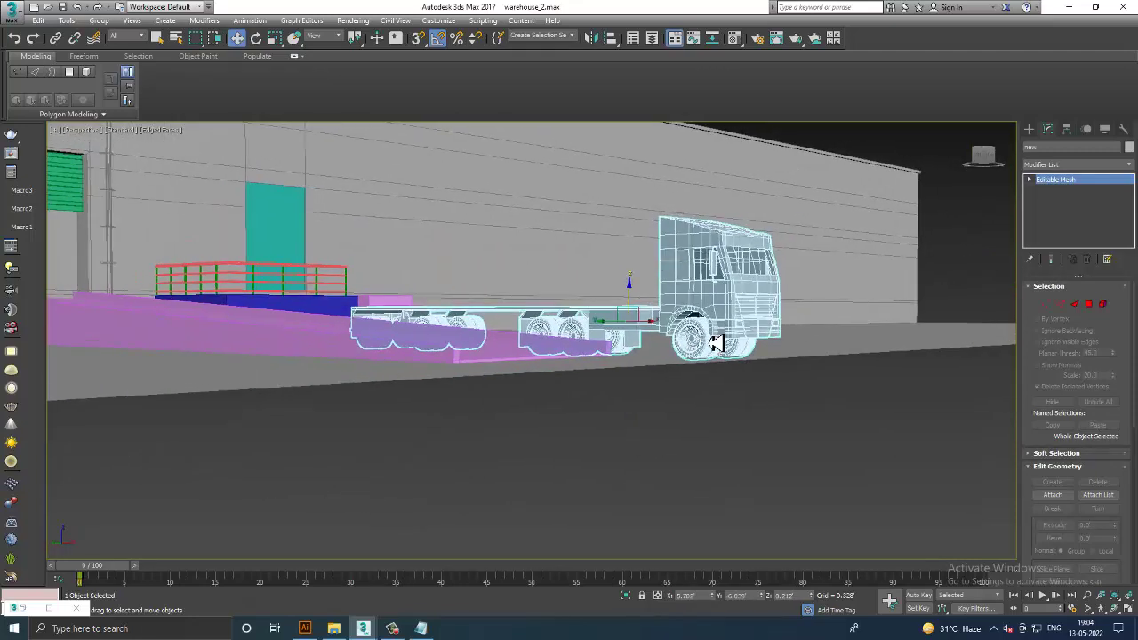
scroll(712, 330, up, 3)
scroll(602, 323, up, 3)
scroll(587, 320, up, 4)
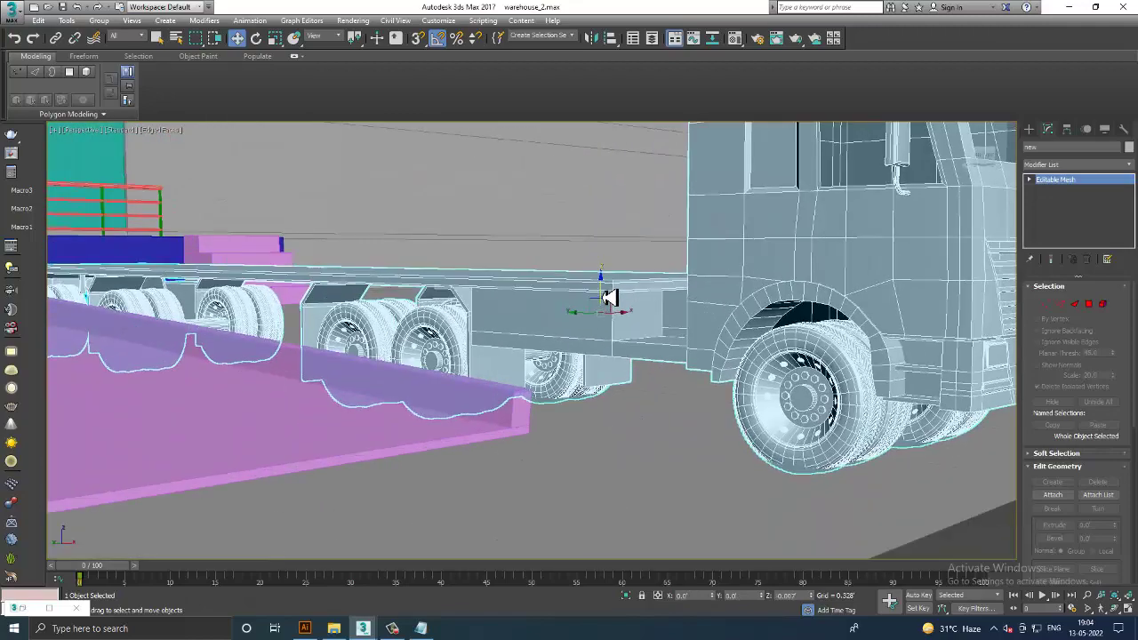
scroll(612, 296, down, 3)
Step: Slide the truck right to park it next to the blue platform
mouse_move(612, 297)
alt+middle_down()
mouse_move(681, 340)
mouse_move(624, 376)
alt+middle_up()
scroll(617, 330, down, 3)
drag(584, 377, 740, 386)
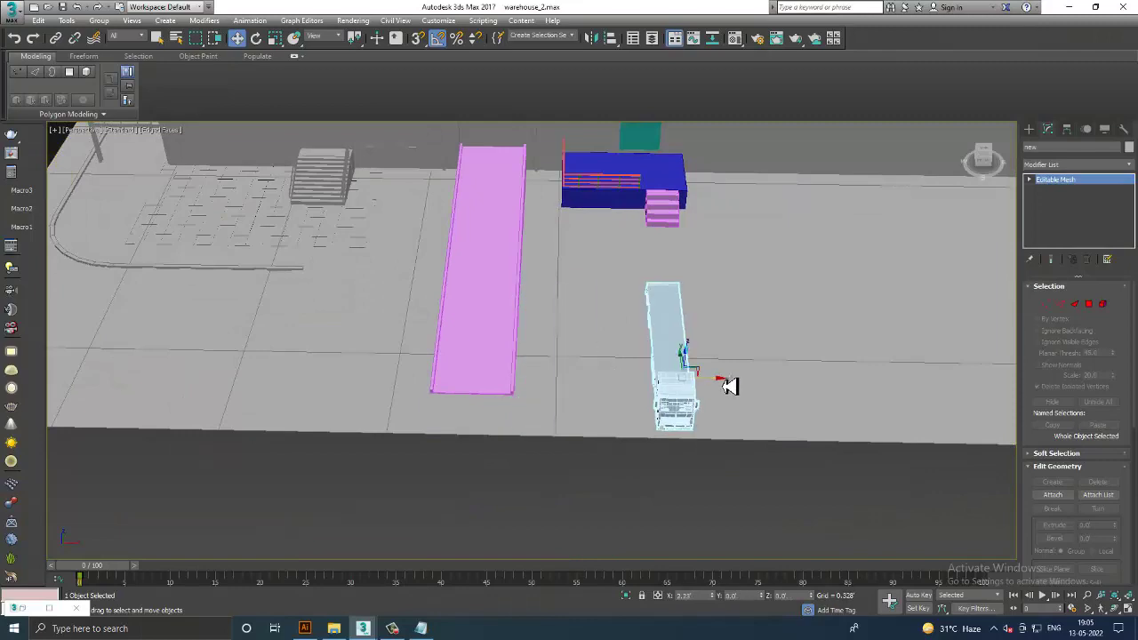
alt+middle_drag(739, 385, 829, 388)
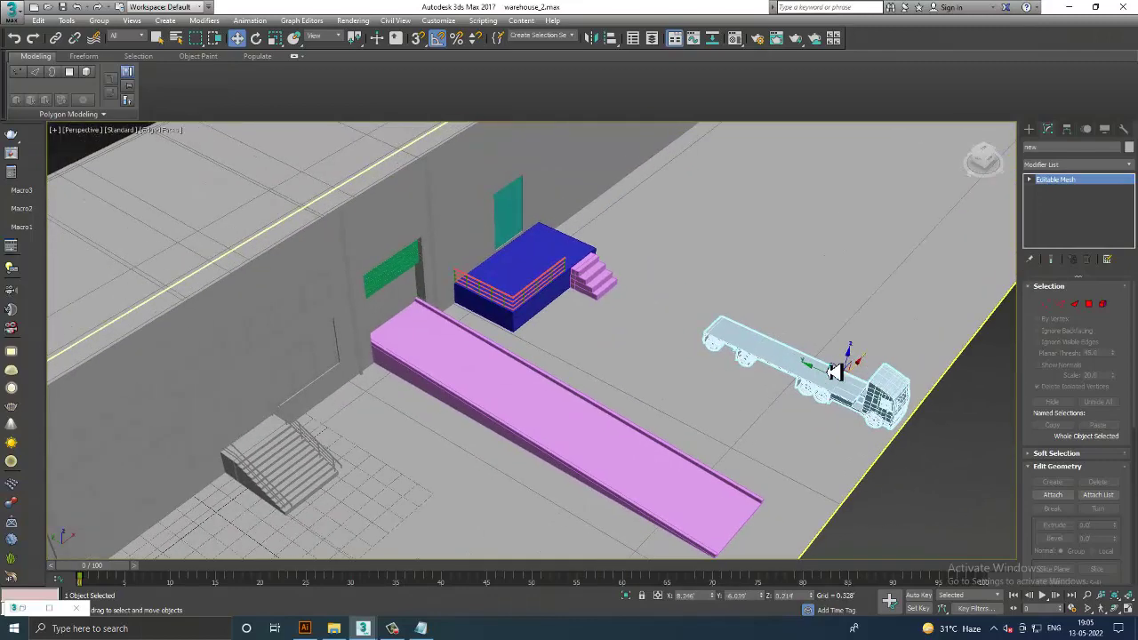
drag(812, 374, 720, 339)
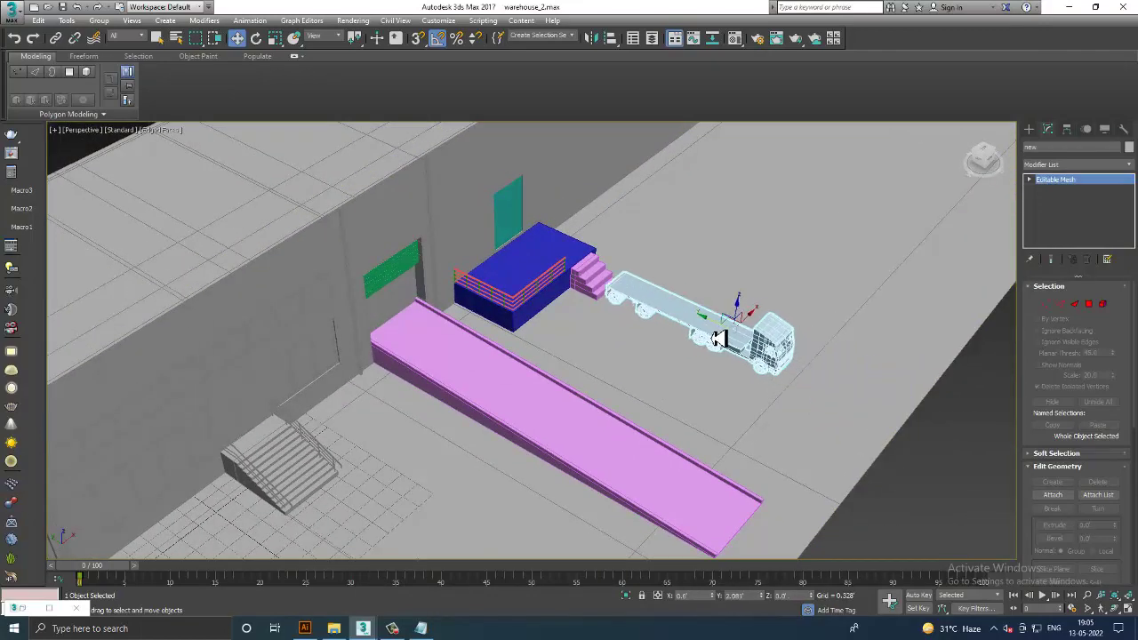
mouse_move(719, 339)
alt+middle_down()
mouse_move(686, 300)
mouse_move(823, 338)
mouse_move(756, 312)
mouse_move(669, 349)
alt+middle_up()
scroll(688, 374, down, 5)
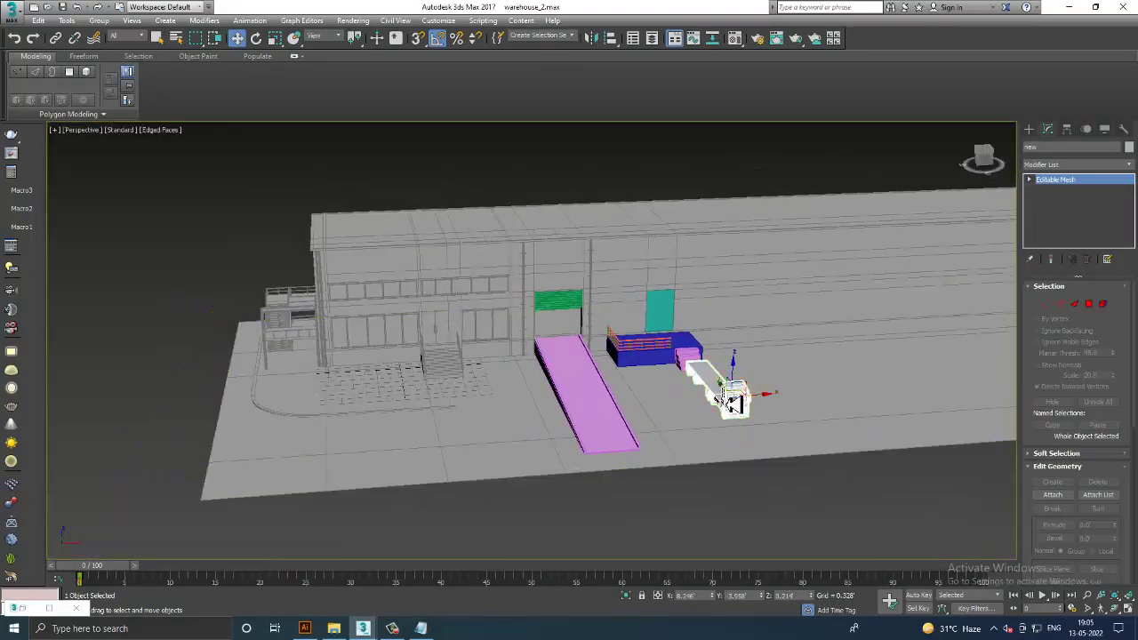
scroll(738, 400, up, 6)
Step: Scale the truck up and slide it along X until its trailer meets the platform's pink stairs
key(r)
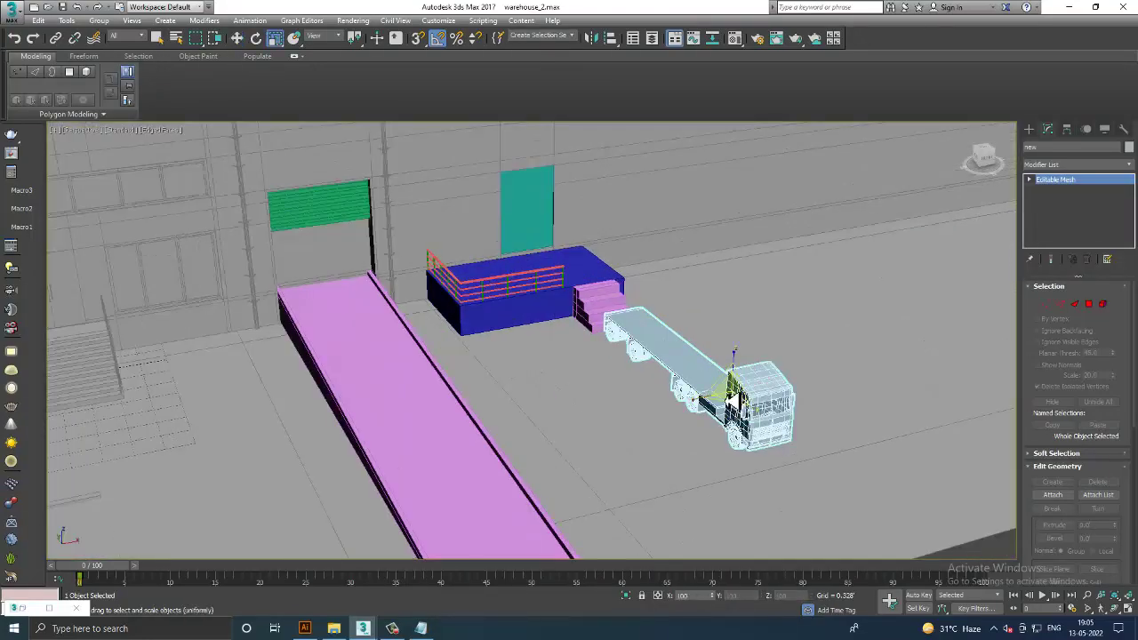
mouse_move(735, 402)
alt+middle_down()
mouse_move(737, 338)
mouse_move(739, 353)
mouse_move(818, 361)
mouse_move(854, 333)
mouse_move(801, 347)
mouse_move(827, 317)
mouse_move(745, 330)
mouse_move(978, 410)
mouse_move(635, 388)
mouse_move(697, 415)
mouse_move(582, 401)
mouse_move(823, 373)
alt+middle_up()
scroll(812, 364, up, 4)
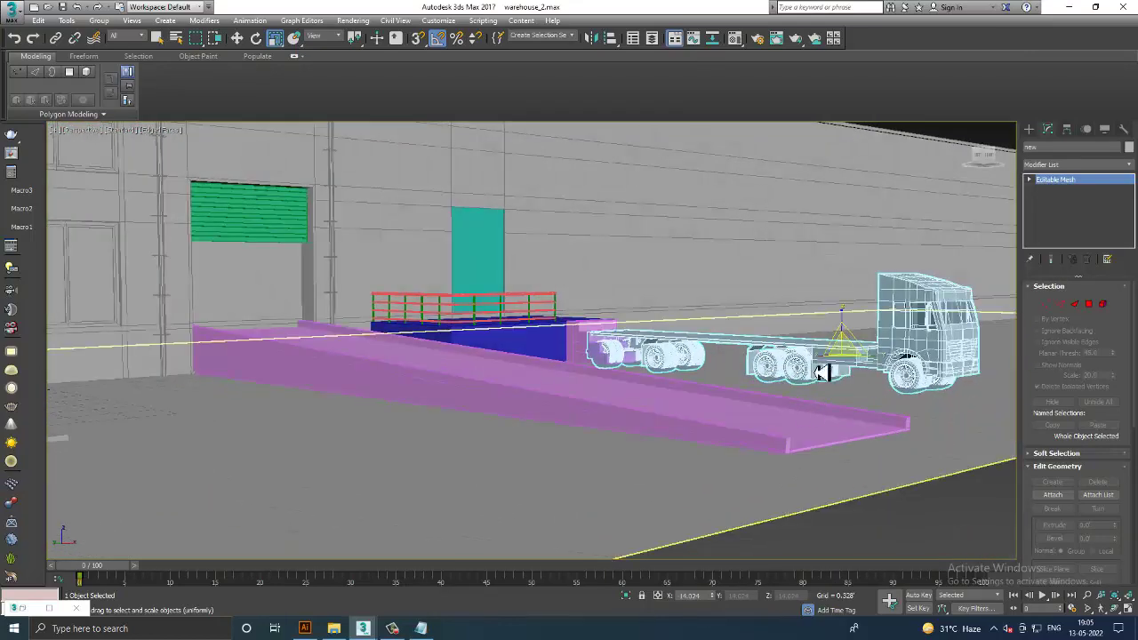
drag(823, 373, 848, 357)
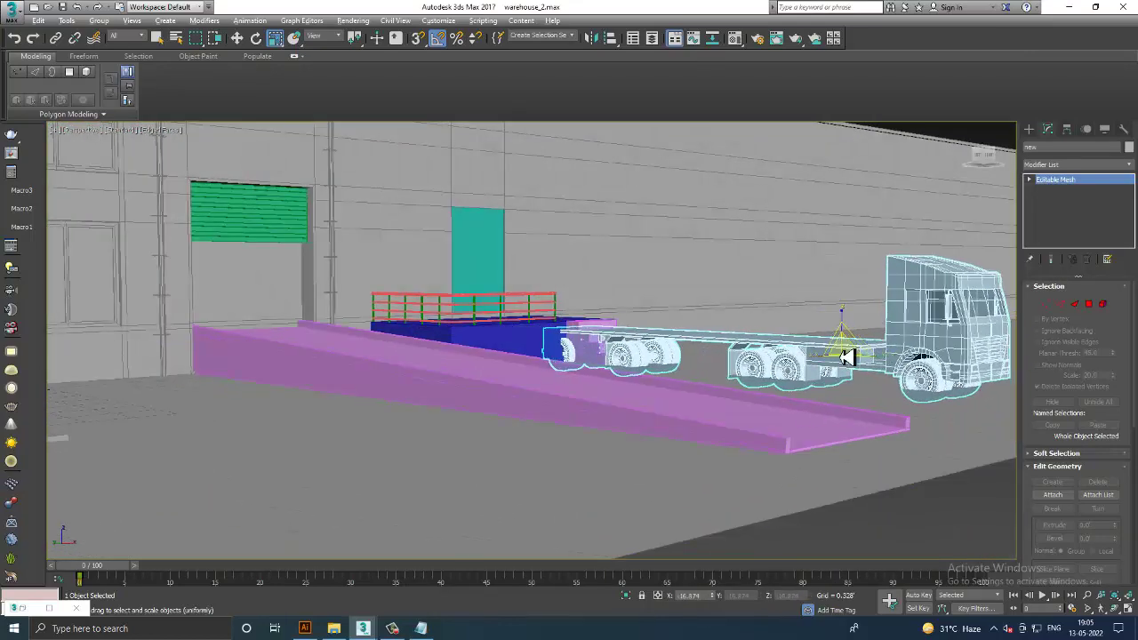
key(w)
mouse_move(848, 357)
alt+middle_down()
mouse_move(795, 389)
mouse_move(787, 378)
alt+middle_up()
mouse_move(758, 374)
mouse_down()
mouse_move(861, 392)
mouse_move(881, 355)
mouse_up()
scroll(876, 361, down, 2)
scroll(876, 360, down, 3)
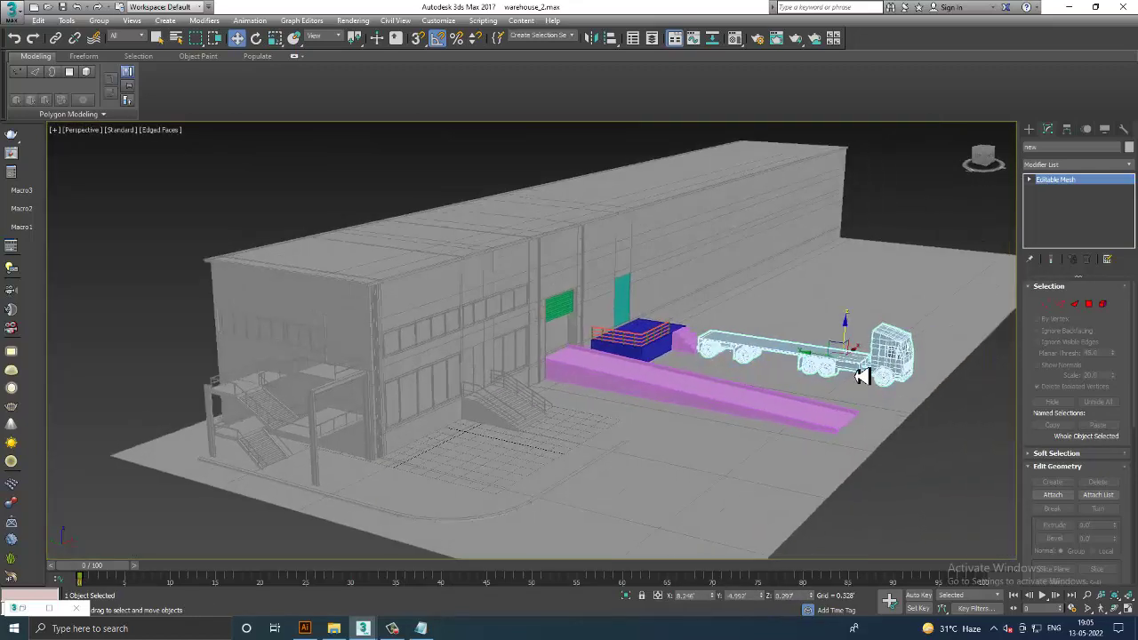
alt+middle_drag(864, 376, 874, 453)
Step: Select all scene objects and give them one gray object colour
click(874, 453)
scroll(826, 382, up, 2)
key(F4)
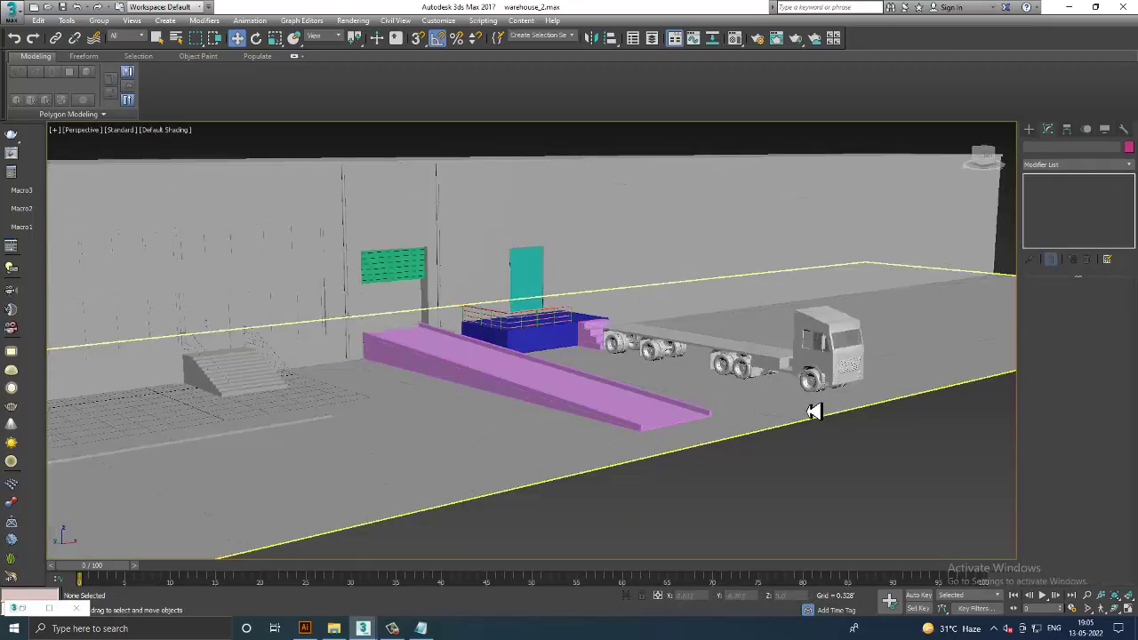
alt+middle_drag(812, 406, 715, 321)
click(714, 321)
key(ctrl+a)
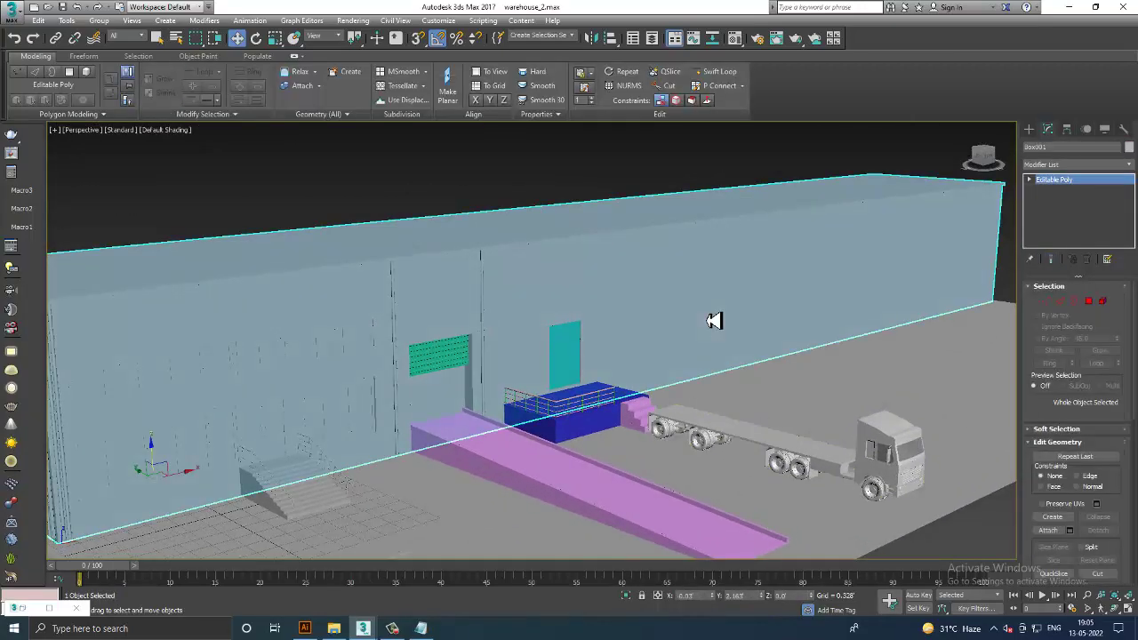
key(F4)
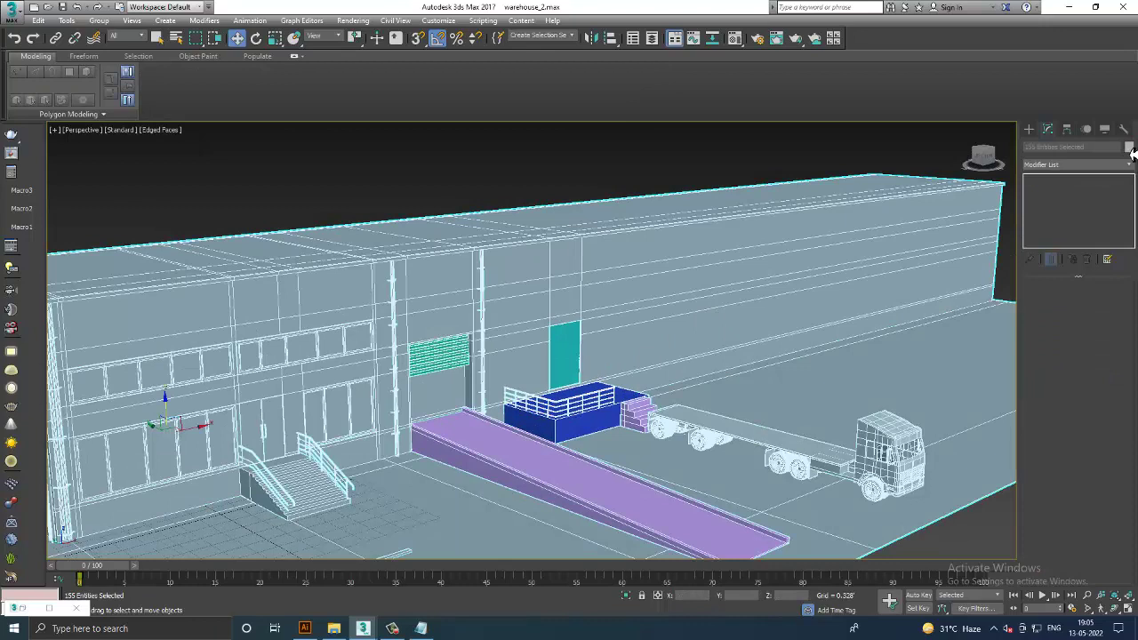
click(1130, 148)
click(629, 381)
Step: Open the warehouse reference photo beside the model and return to shaded display
click(19, 610)
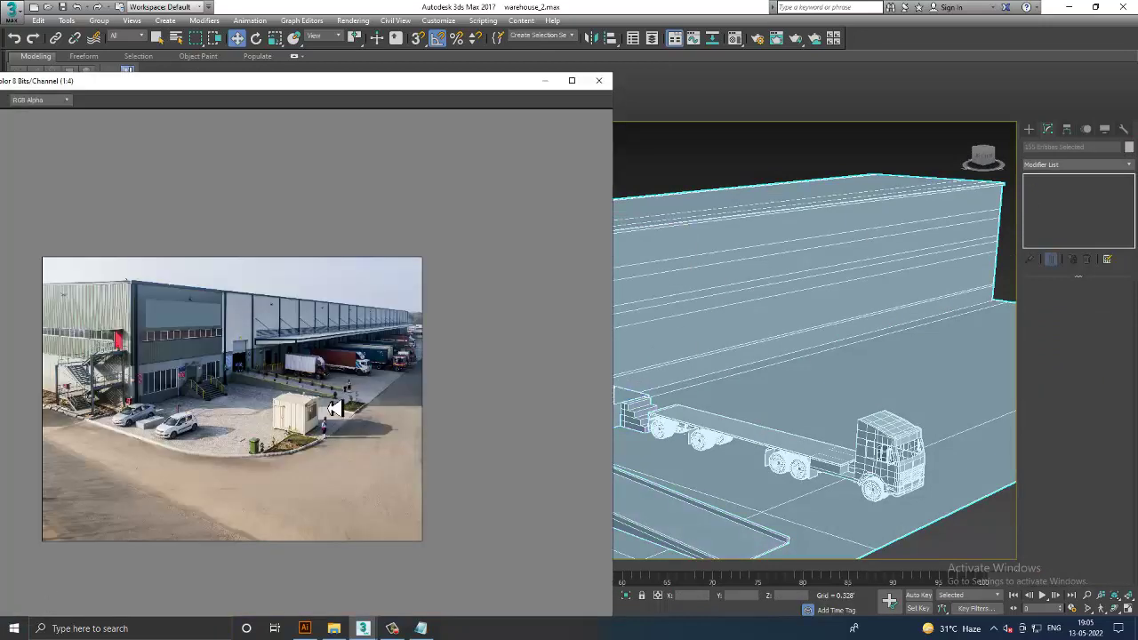
drag(455, 96, 280, 112)
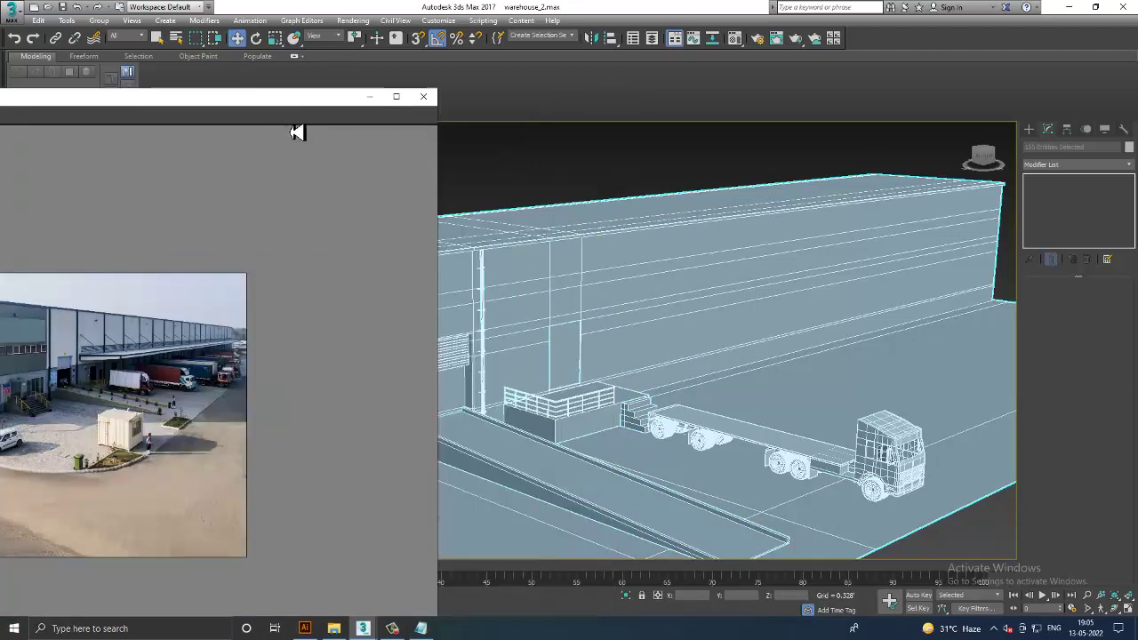
key(F3)
scroll(867, 389, up, 3)
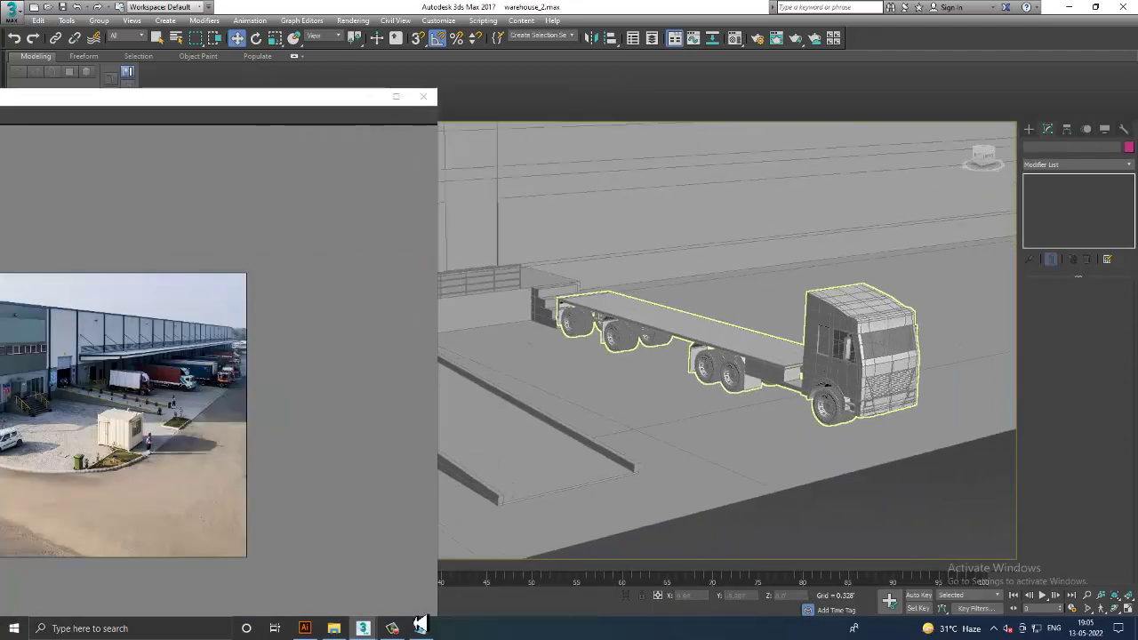
Step: Switch to the trcuk.max scene and begin opening another file without saving
click(363, 628)
click(449, 593)
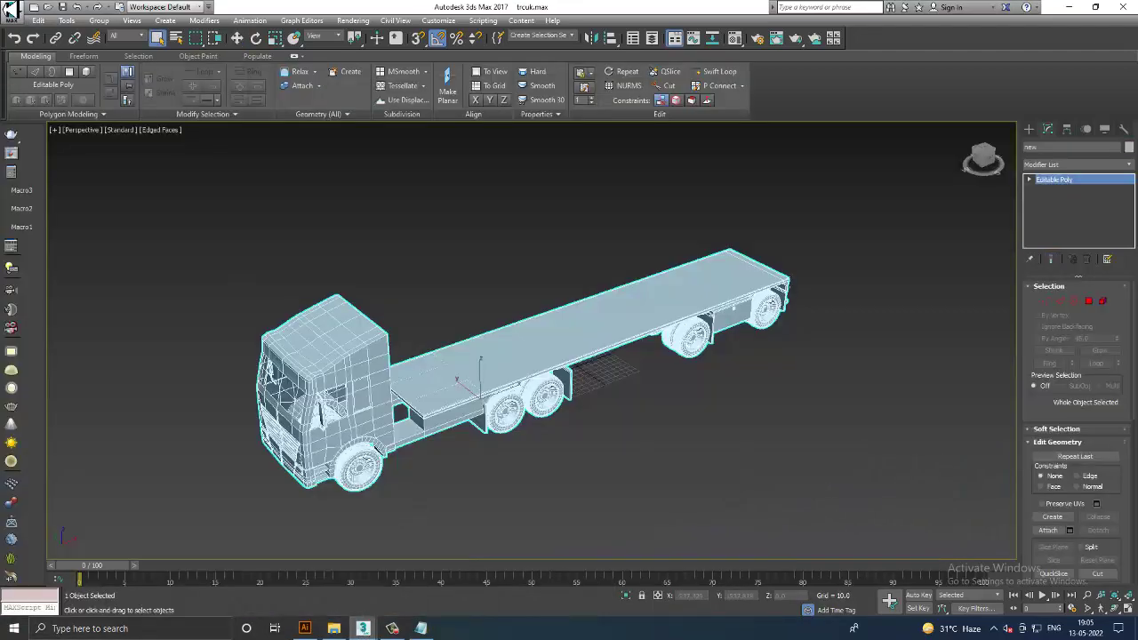
click(12, 11)
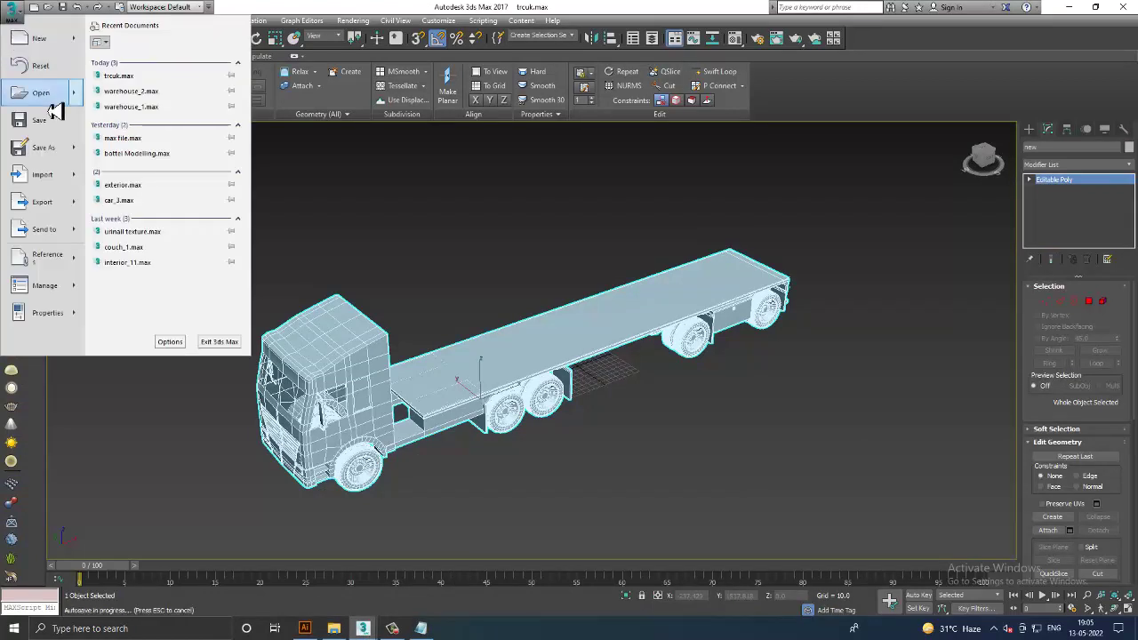
click(52, 104)
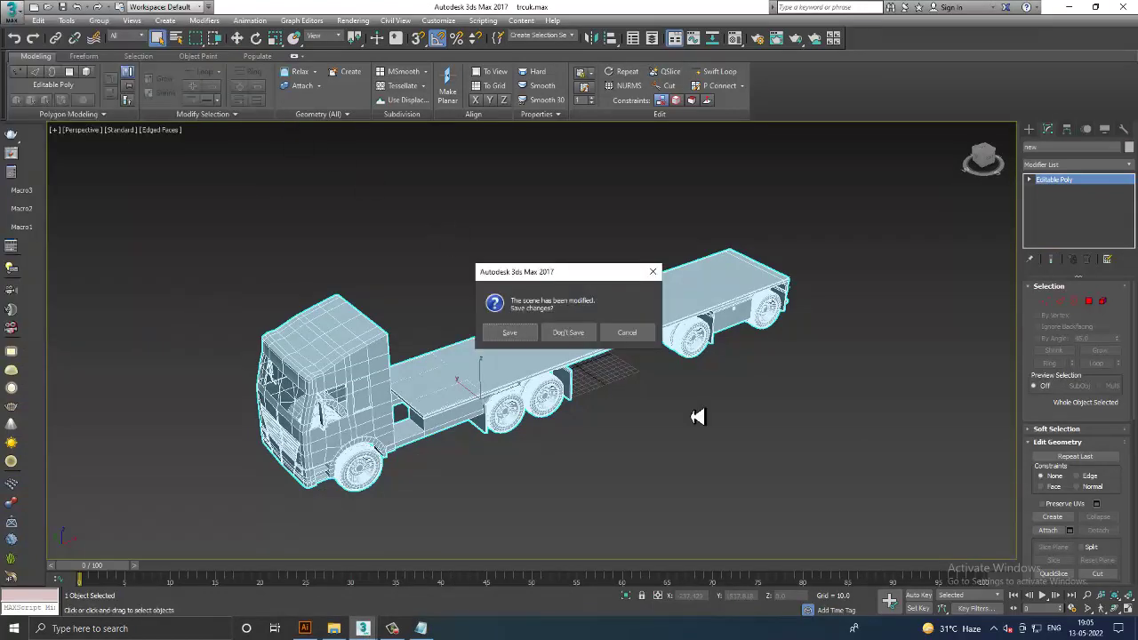
click(574, 334)
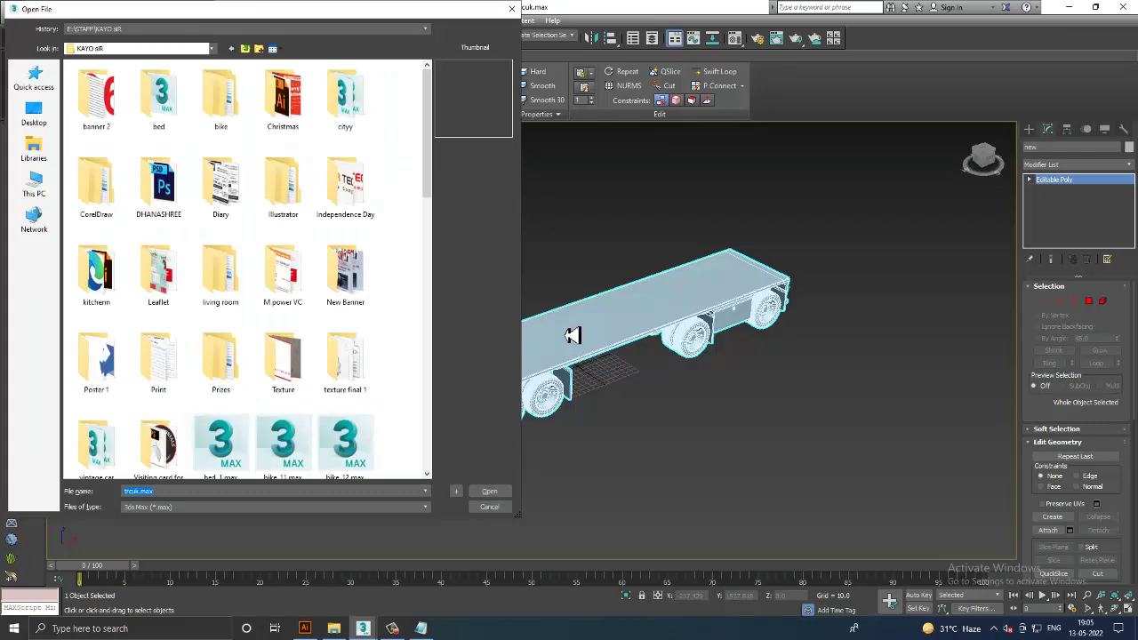
Step: Open trcuk 3.max, continuing past the missing texture warning
drag(429, 165, 415, 445)
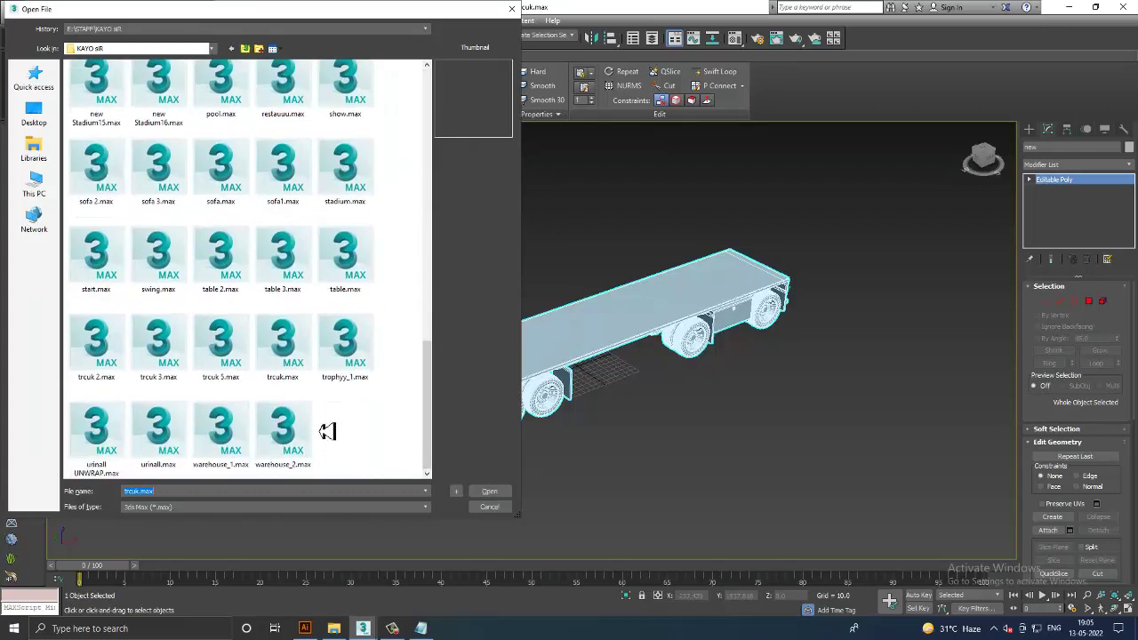
click(220, 377)
click(185, 376)
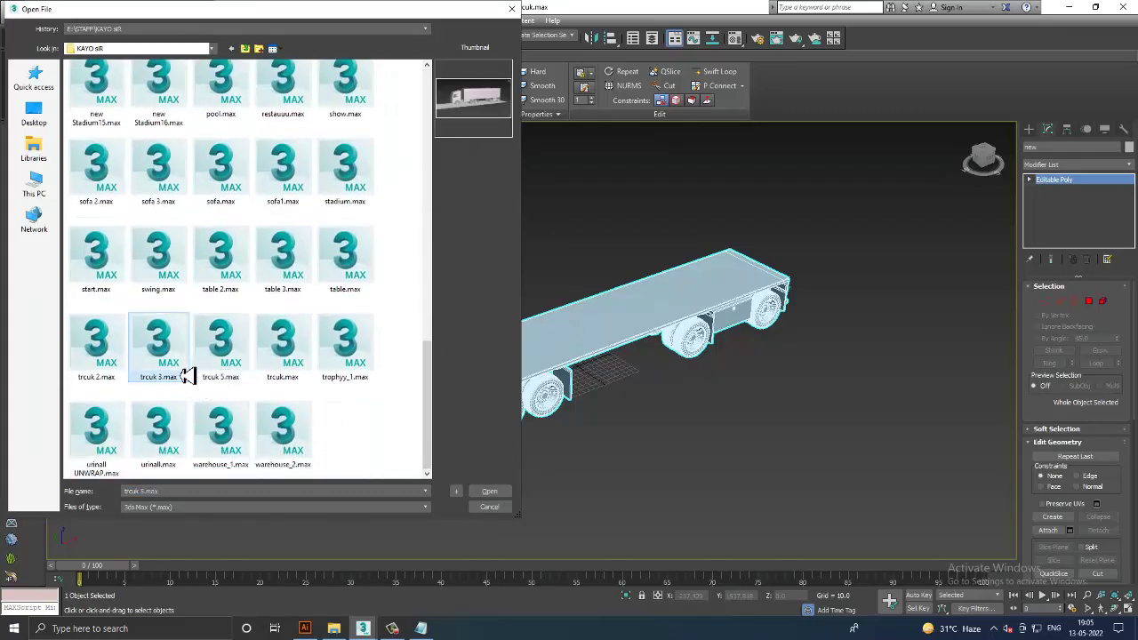
double_click(188, 375)
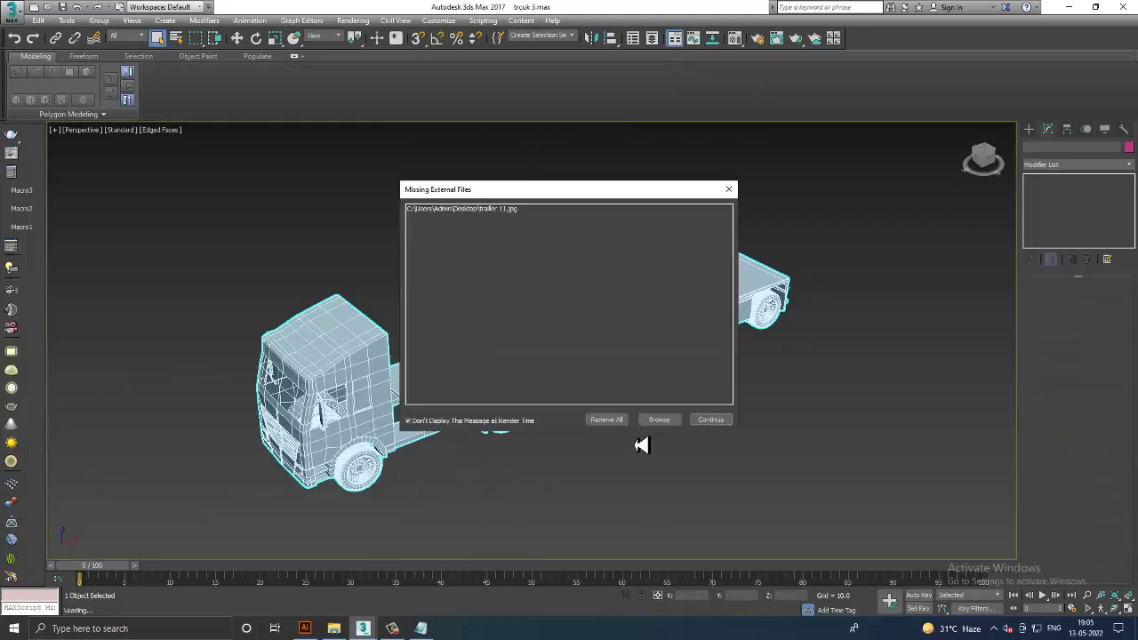
click(710, 419)
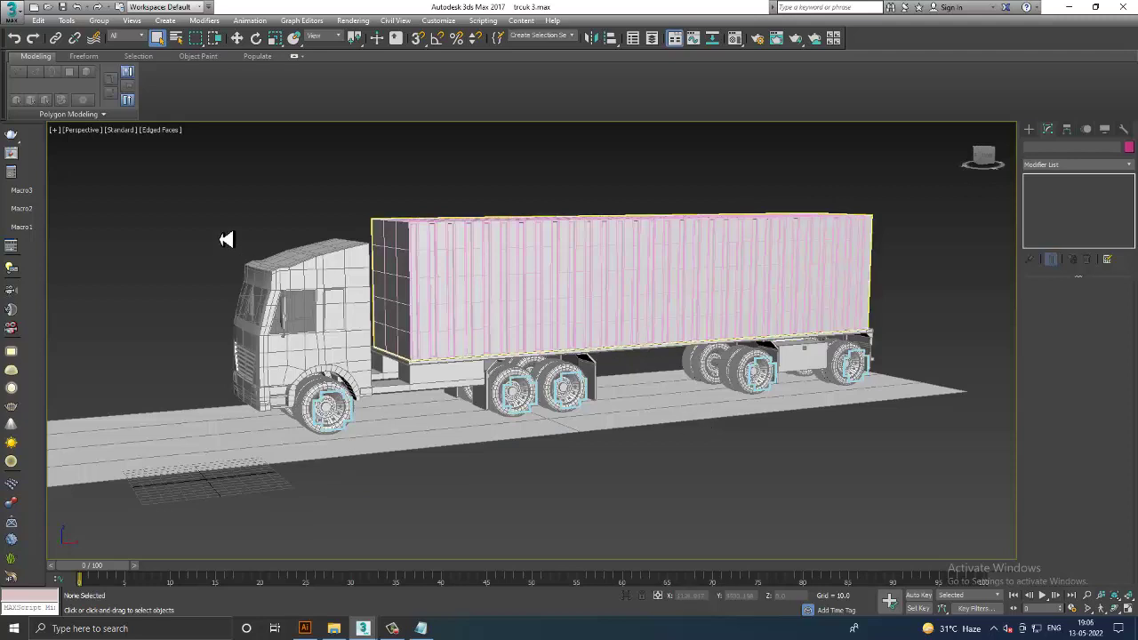
Step: Unfreeze all objects and delete the ground plane under the truck
key(ctrl+a)
right_click(347, 438)
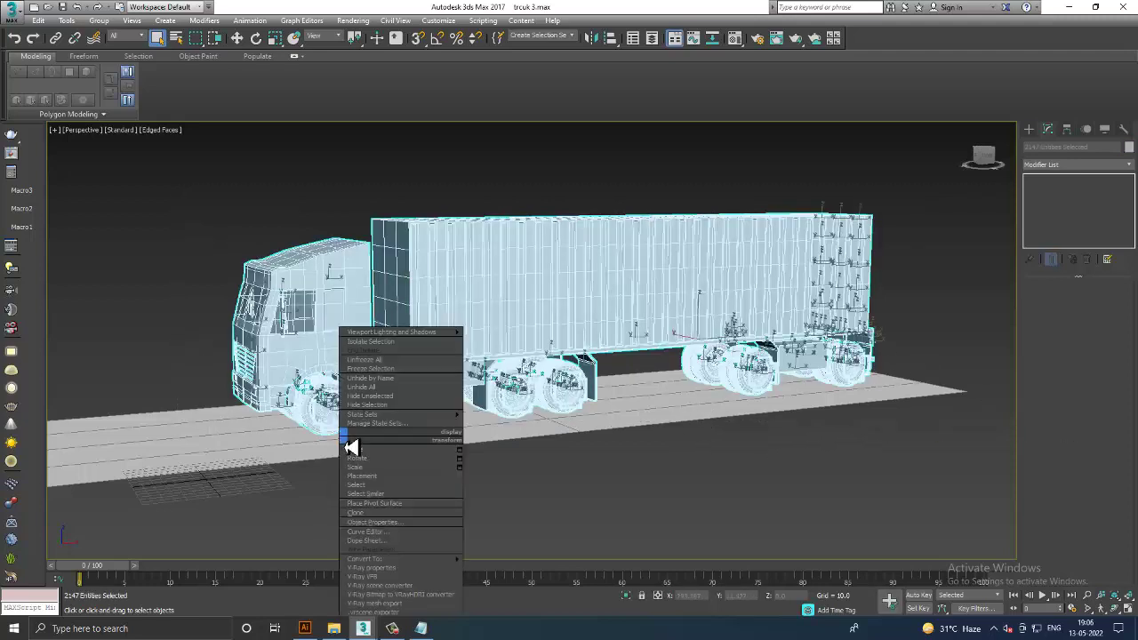
click(381, 359)
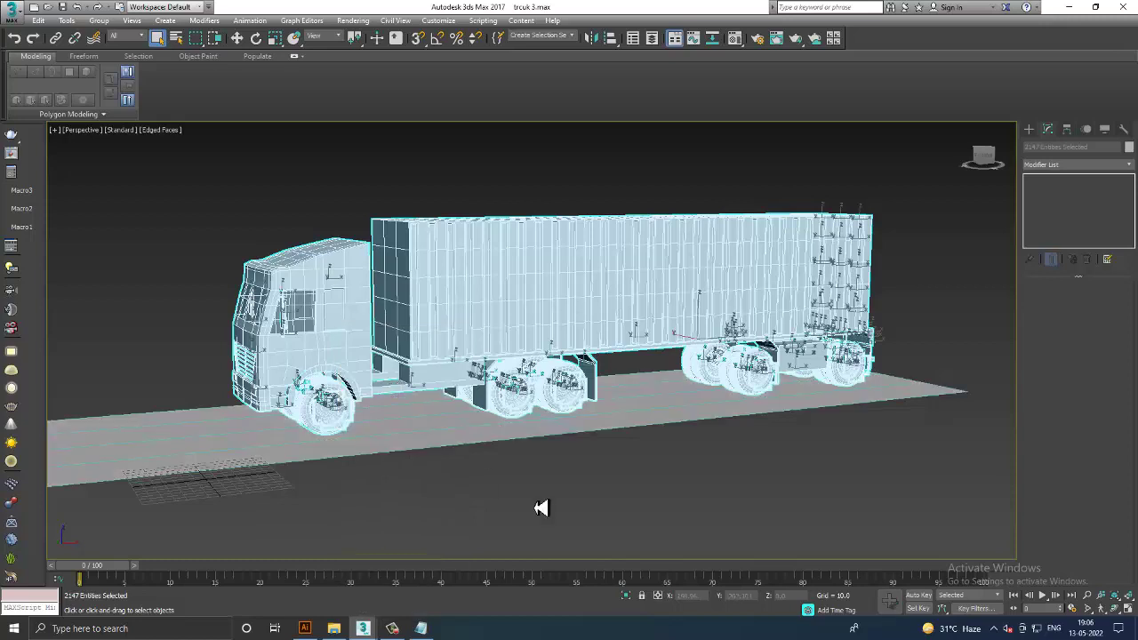
click(542, 508)
click(422, 437)
key(Delete)
Step: Convert all of the truck's parts to editable poly
drag(164, 166, 812, 421)
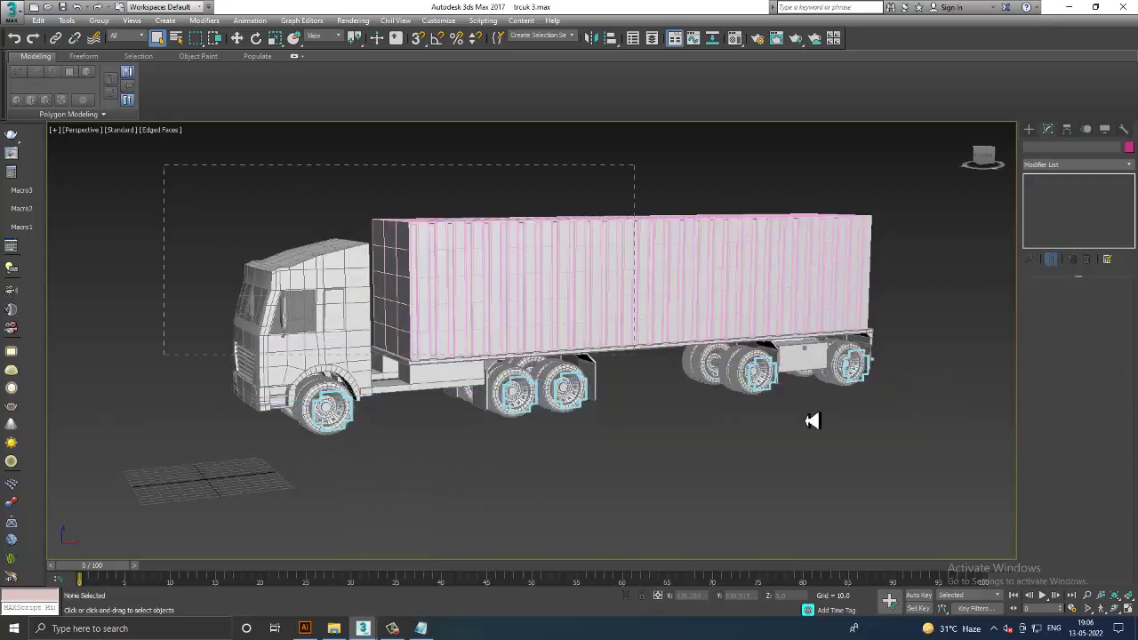
key(ctrl+a)
right_click(650, 300)
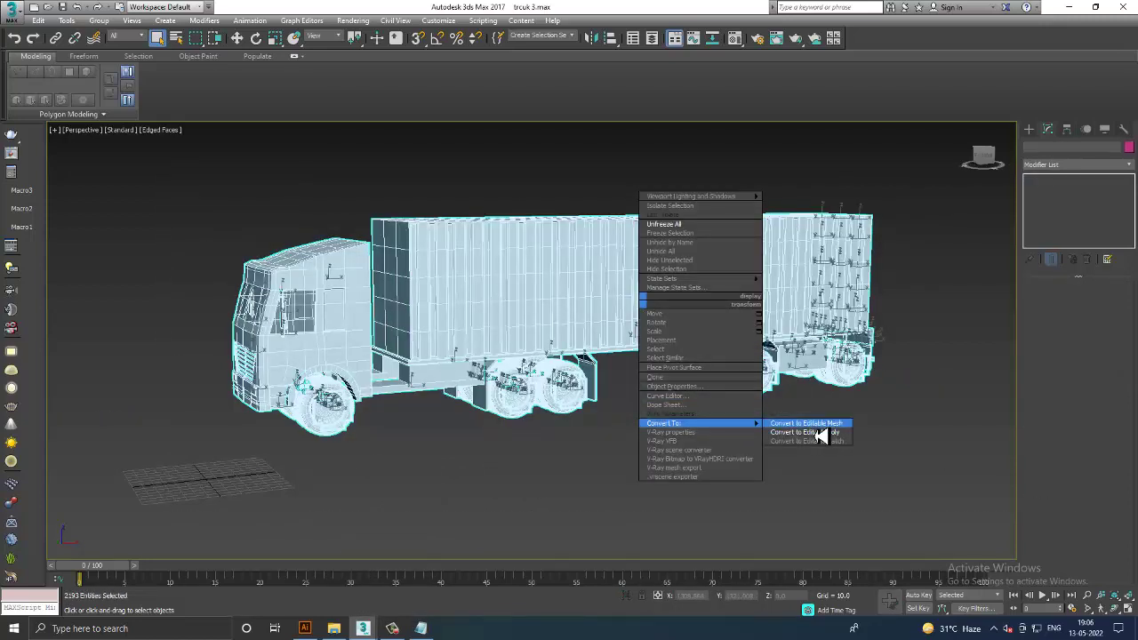
click(819, 433)
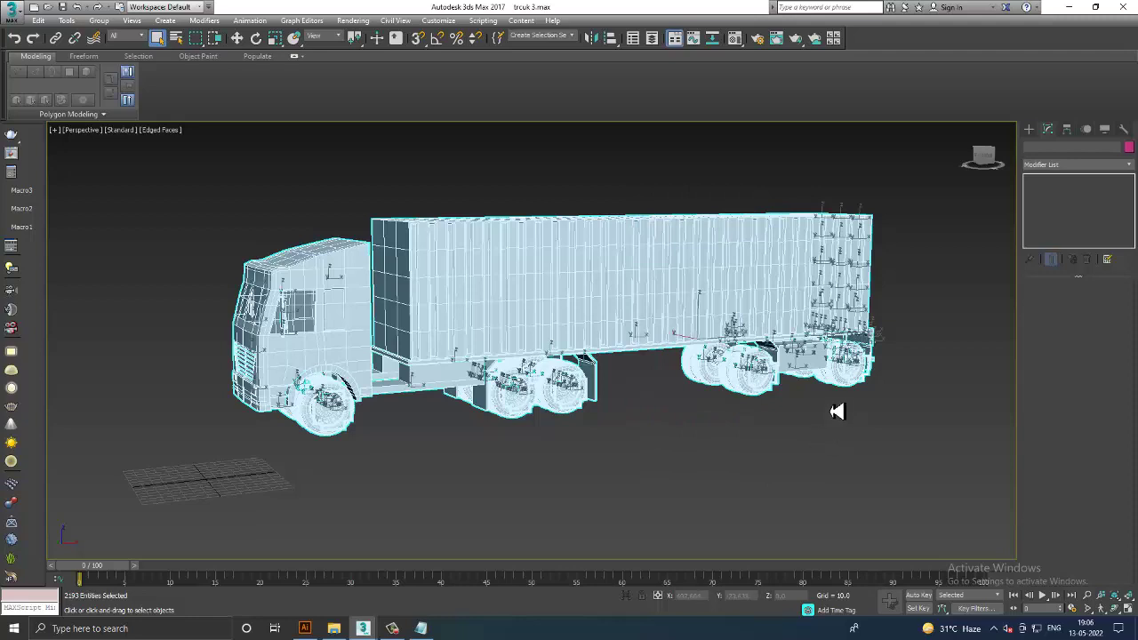
click(781, 409)
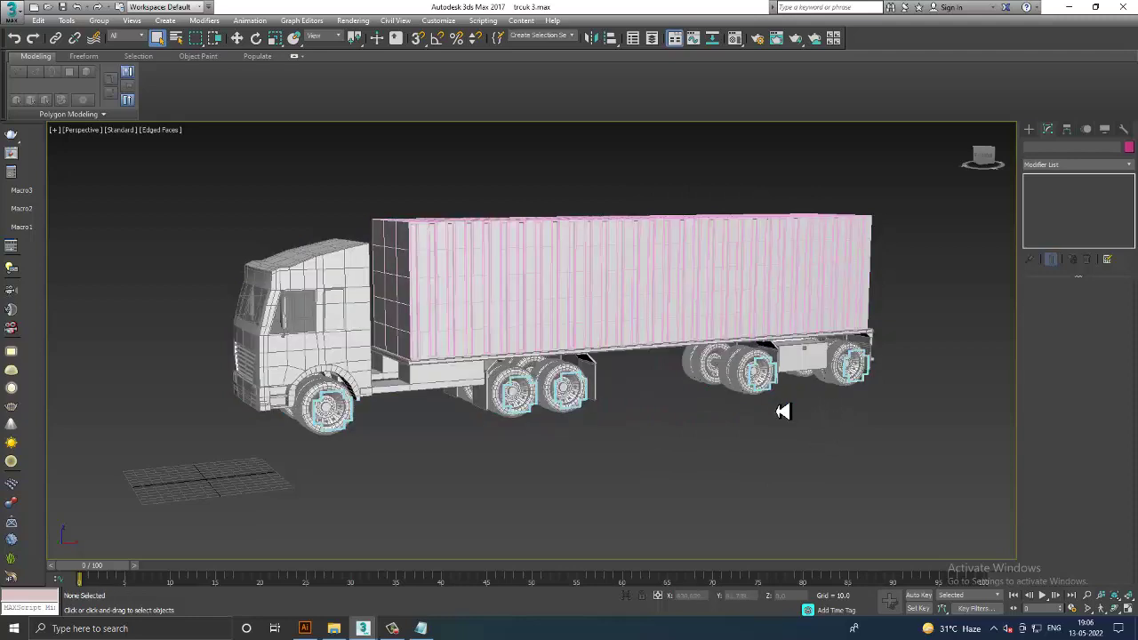
alt+middle_drag(724, 376, 735, 436)
click(581, 289)
Step: Attach every listed truck part to the trailer box via Attach List, matching material IDs
click(581, 289)
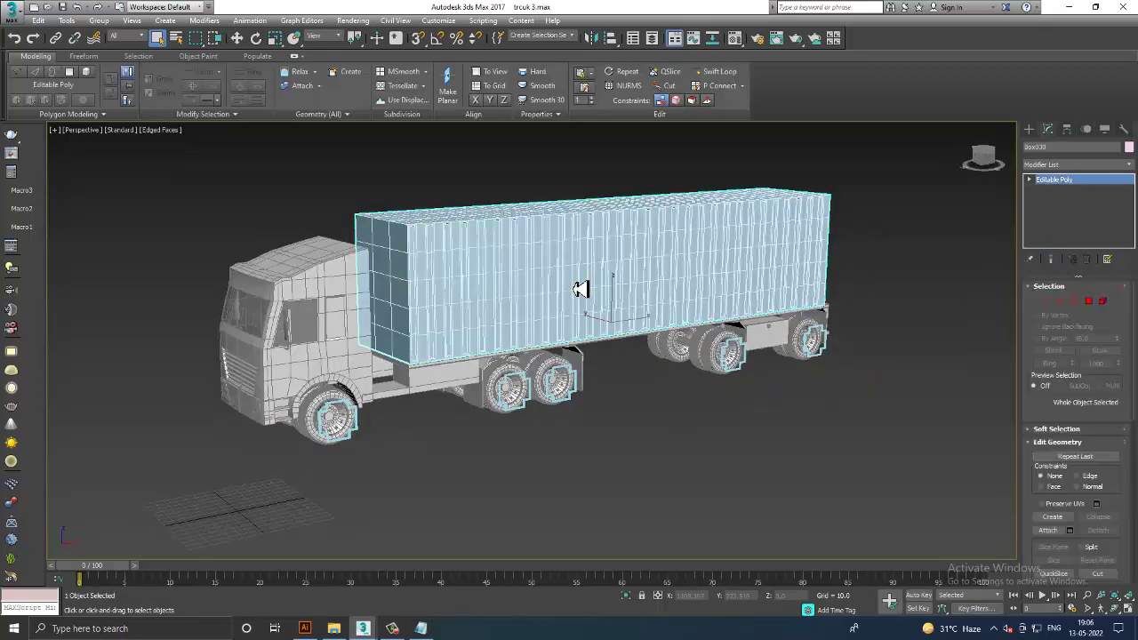
click(1070, 531)
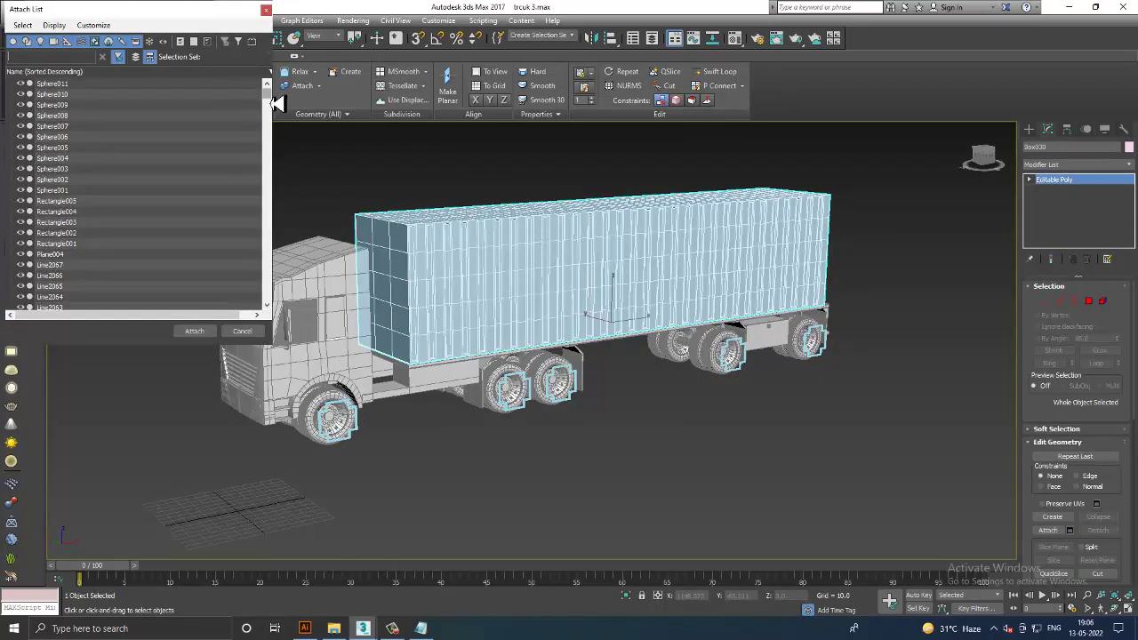
click(111, 84)
drag(268, 109, 265, 306)
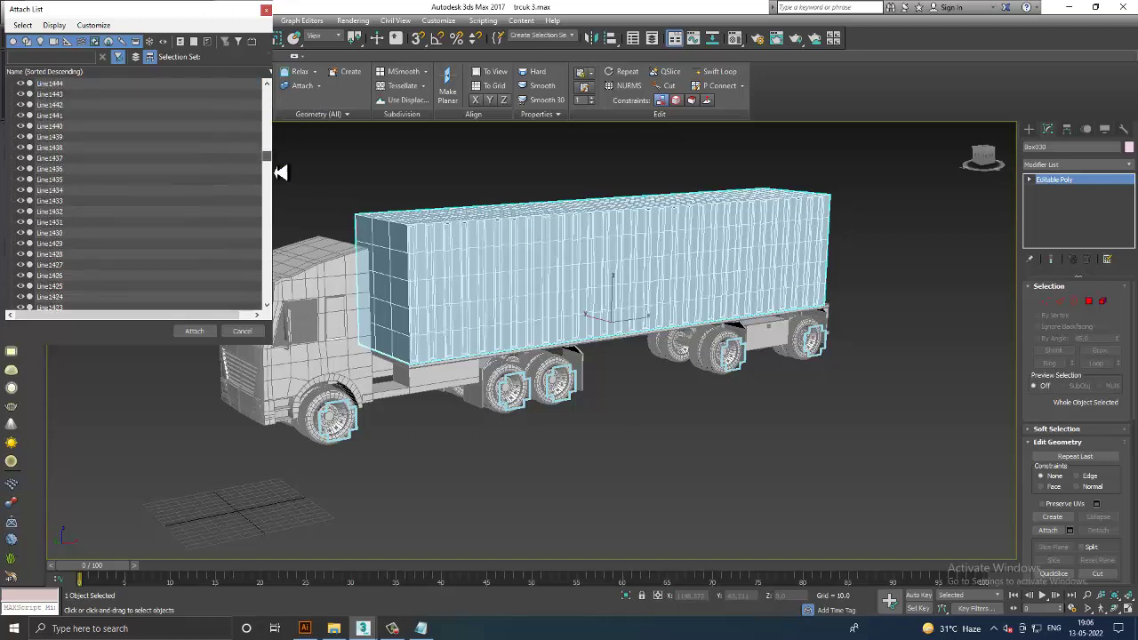
shift+click(108, 297)
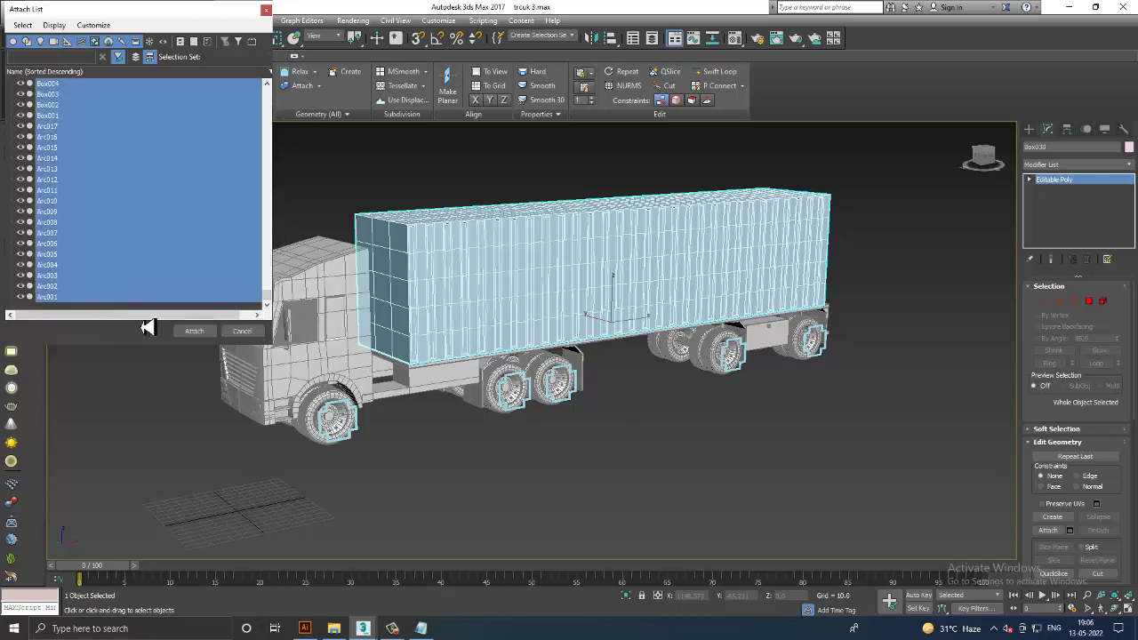
click(193, 332)
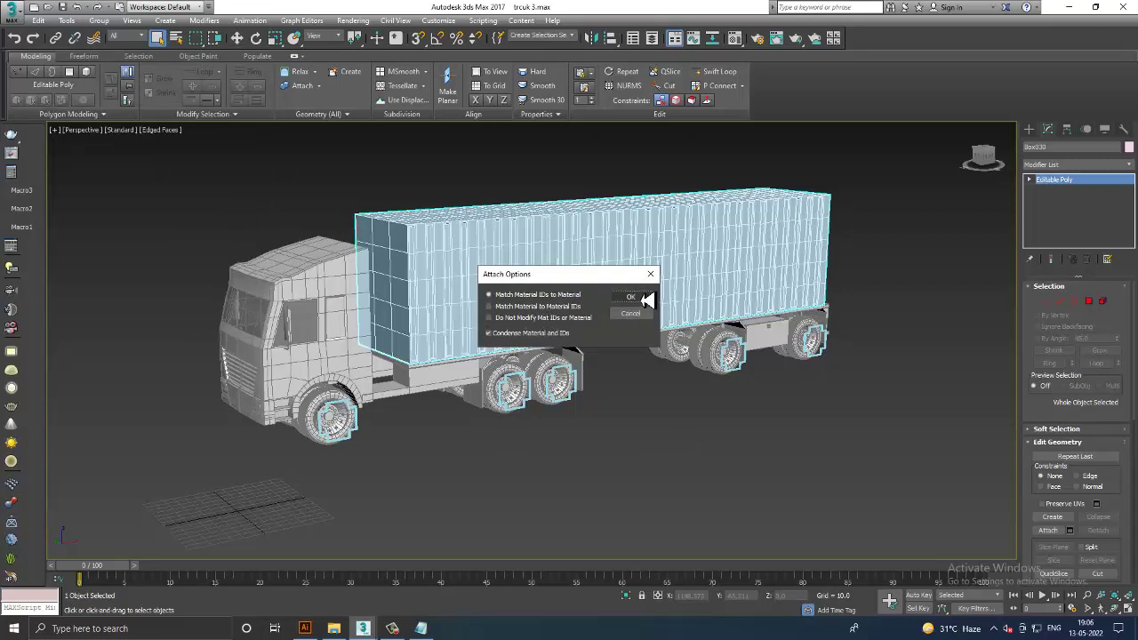
click(636, 297)
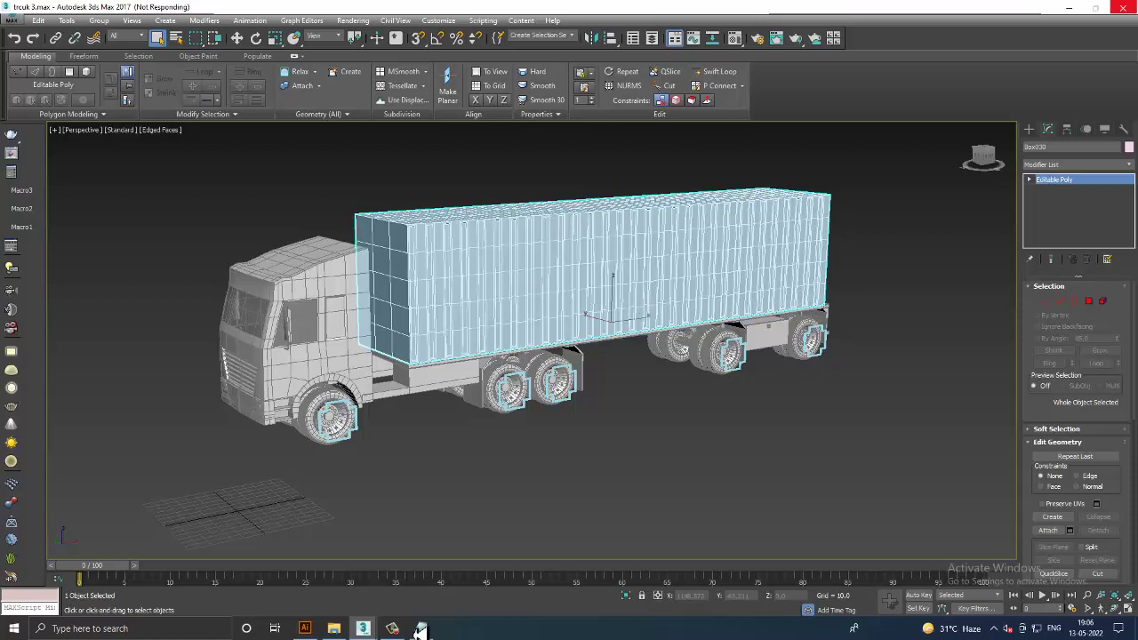
mouse_move(363, 629)
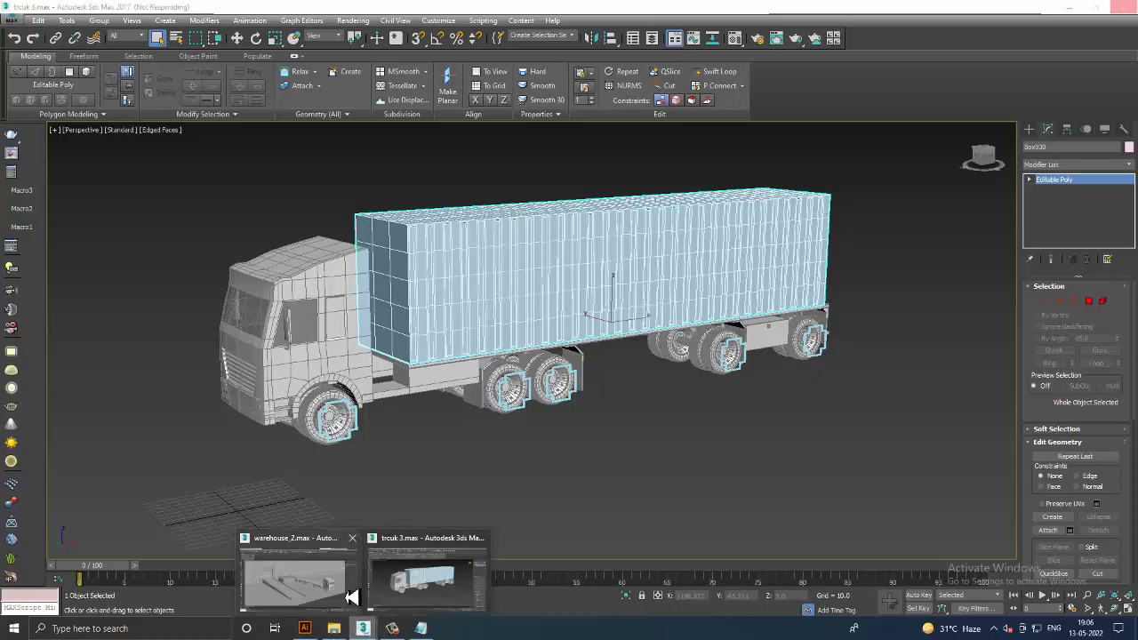
Step: Bring warehouse_2.max back up and orbit down to face the warehouse wall by the ramp
click(351, 597)
scroll(706, 417, down, 2)
mouse_move(676, 393)
middle_down()
mouse_move(767, 418)
mouse_move(874, 409)
mouse_move(676, 381)
mouse_move(755, 383)
mouse_move(713, 397)
middle_up()
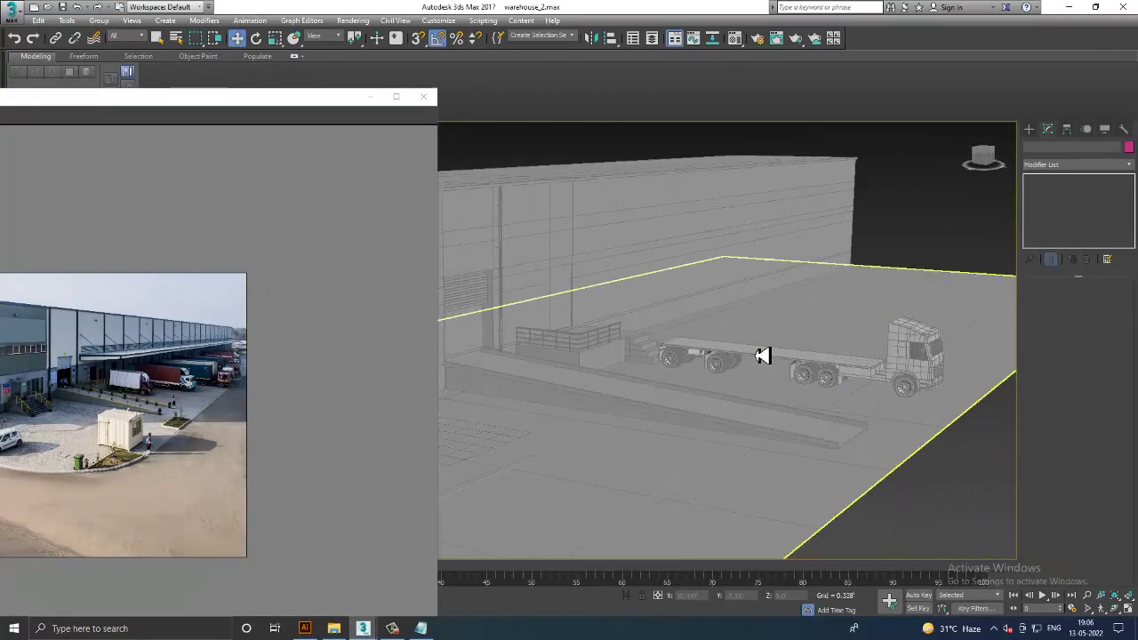
mouse_move(762, 356)
alt+middle_down()
mouse_move(783, 356)
mouse_move(275, 401)
alt+middle_up()
scroll(107, 382, up, 2)
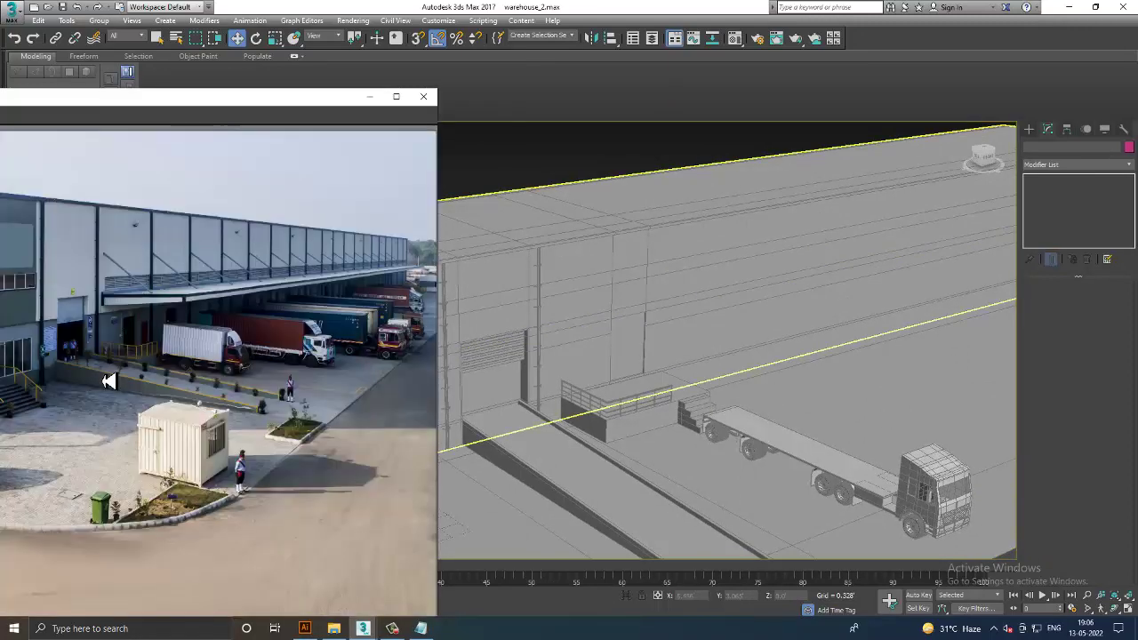
scroll(107, 381, up, 2)
scroll(753, 290, up, 3)
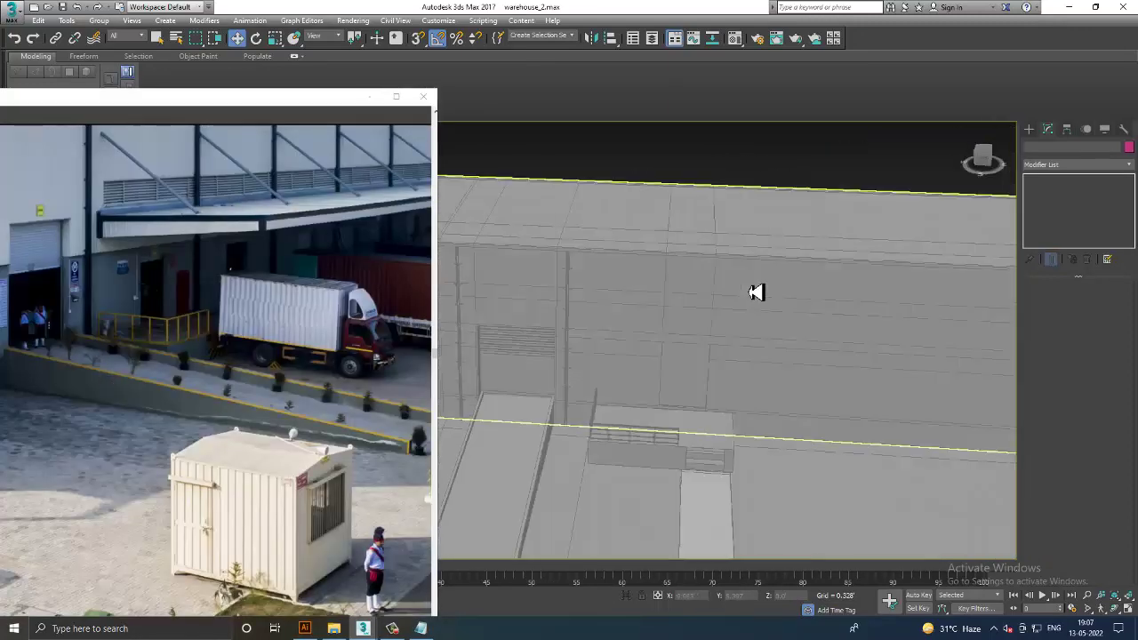
click(731, 324)
mouse_move(731, 323)
alt+middle_down()
mouse_move(694, 305)
mouse_move(755, 338)
mouse_move(739, 330)
mouse_move(714, 351)
alt+middle_up()
Step: In Vertex mode, select the strip's end vertices and drag them further along the wall
click(574, 382)
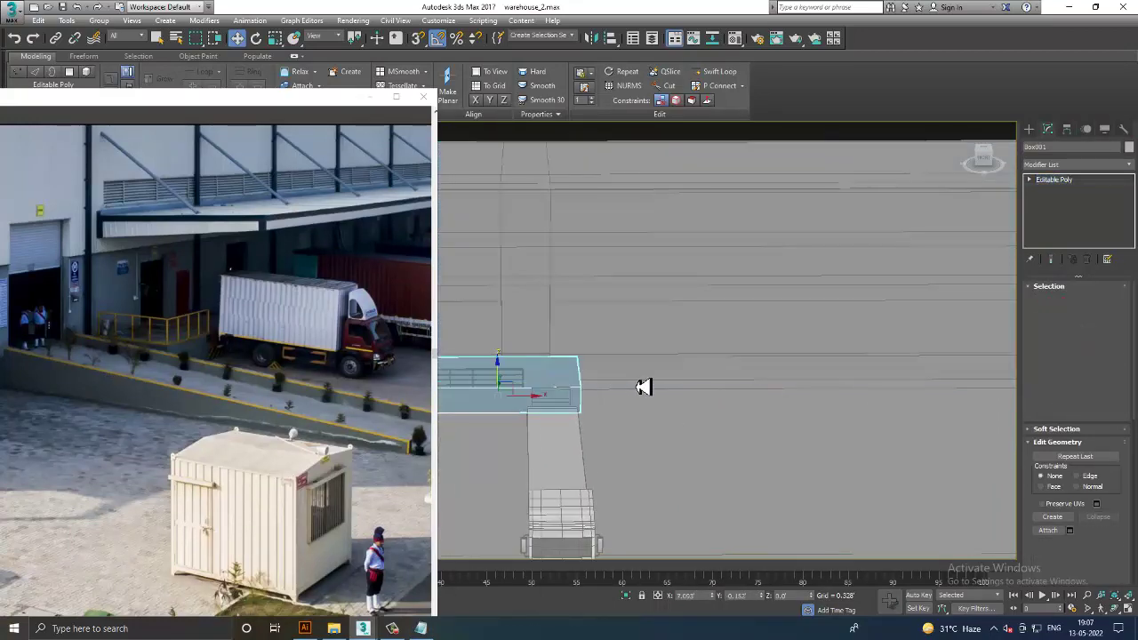
key(1)
mouse_move(656, 441)
alt+middle_down()
mouse_move(681, 437)
mouse_move(582, 386)
alt+middle_up()
alt+middle_drag(940, 363, 803, 354)
drag(794, 365, 950, 346)
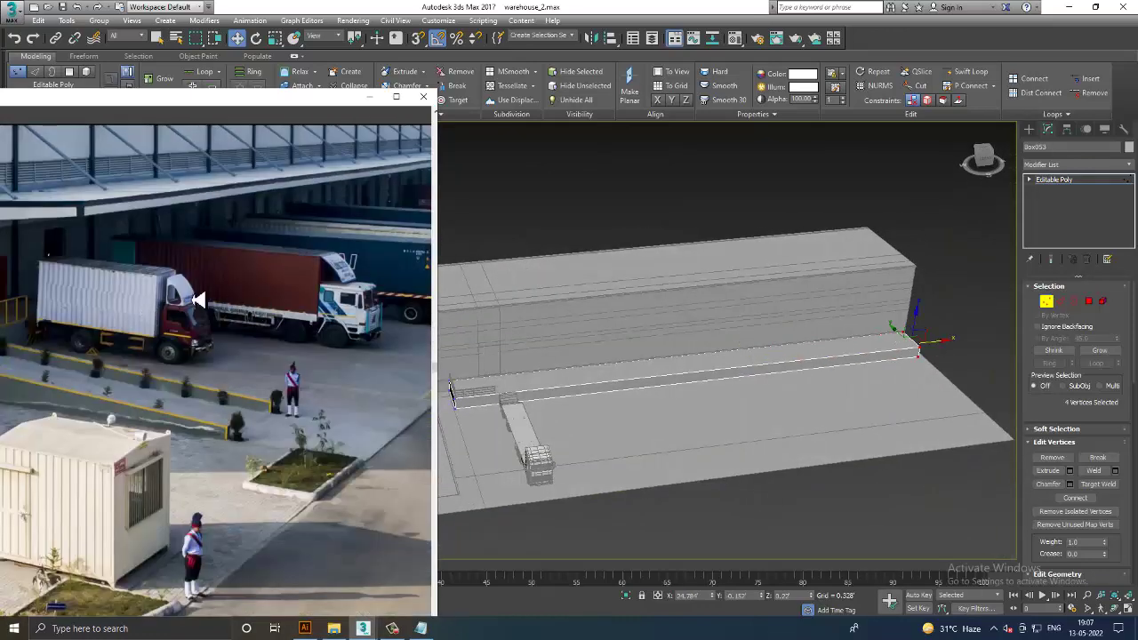
alt+middle_drag(694, 351, 757, 350)
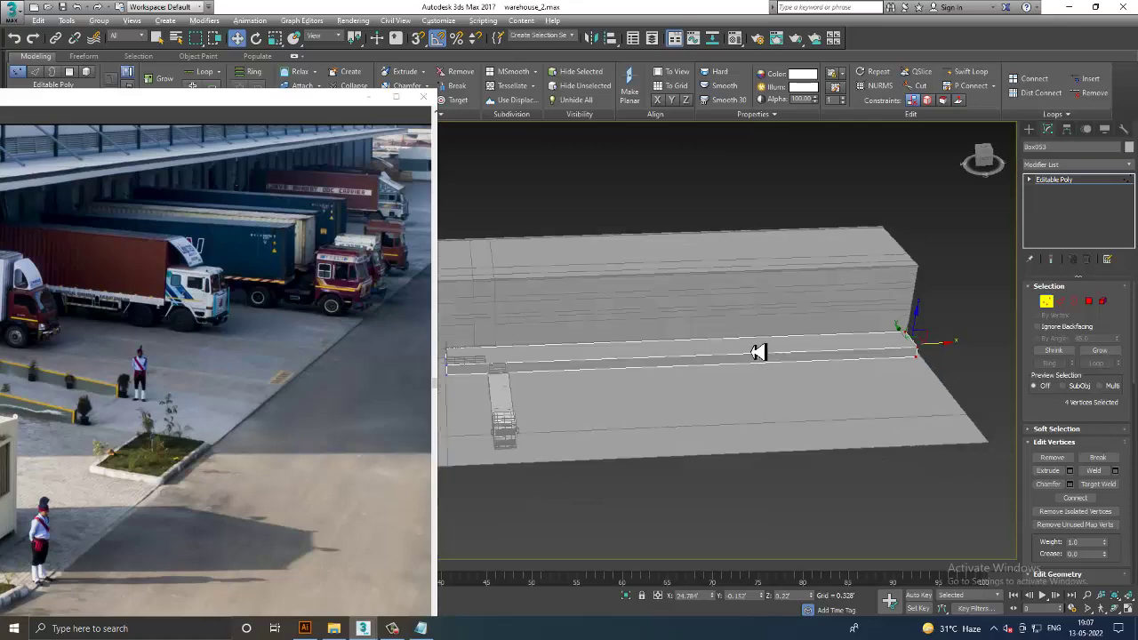
Step: Return to object level and select the small box by the ramp, then the warehouse wall
click(1055, 180)
scroll(925, 325, up, 2)
scroll(730, 368, up, 4)
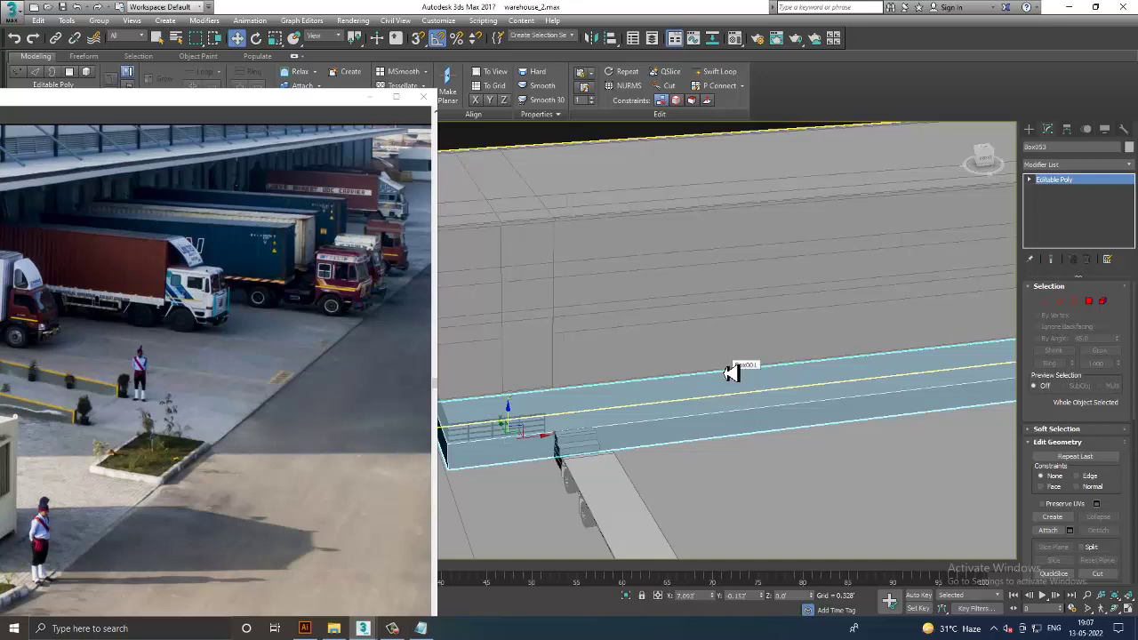
mouse_move(729, 372)
alt+middle_down()
mouse_move(582, 399)
mouse_move(667, 361)
mouse_move(694, 406)
mouse_move(605, 445)
mouse_move(635, 445)
mouse_move(616, 435)
mouse_move(676, 414)
alt+middle_up()
click(649, 396)
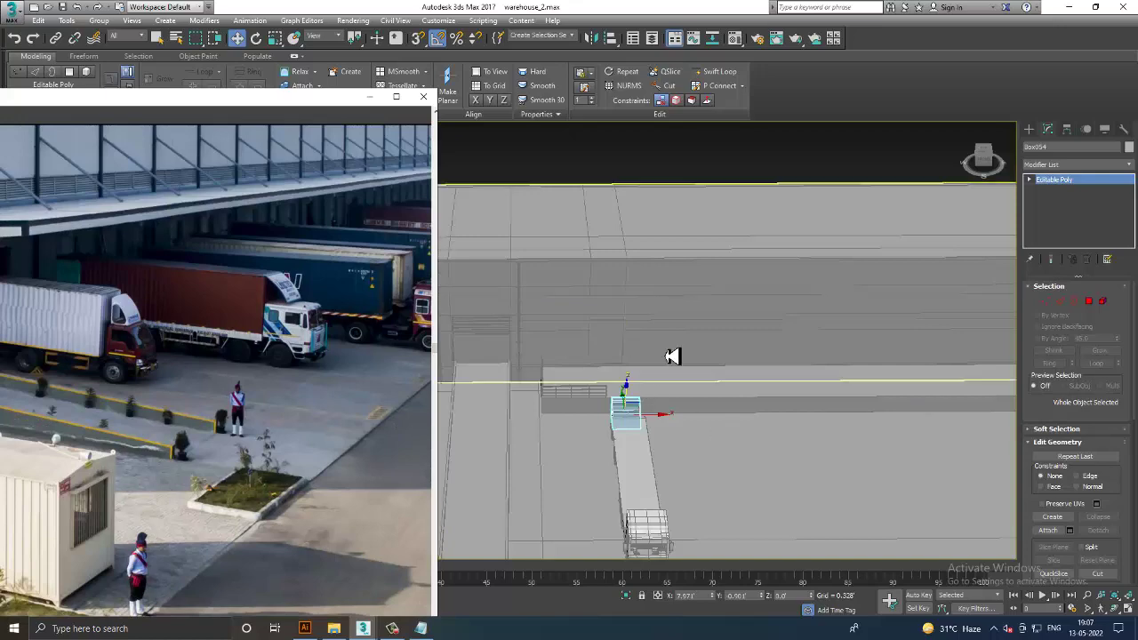
click(724, 331)
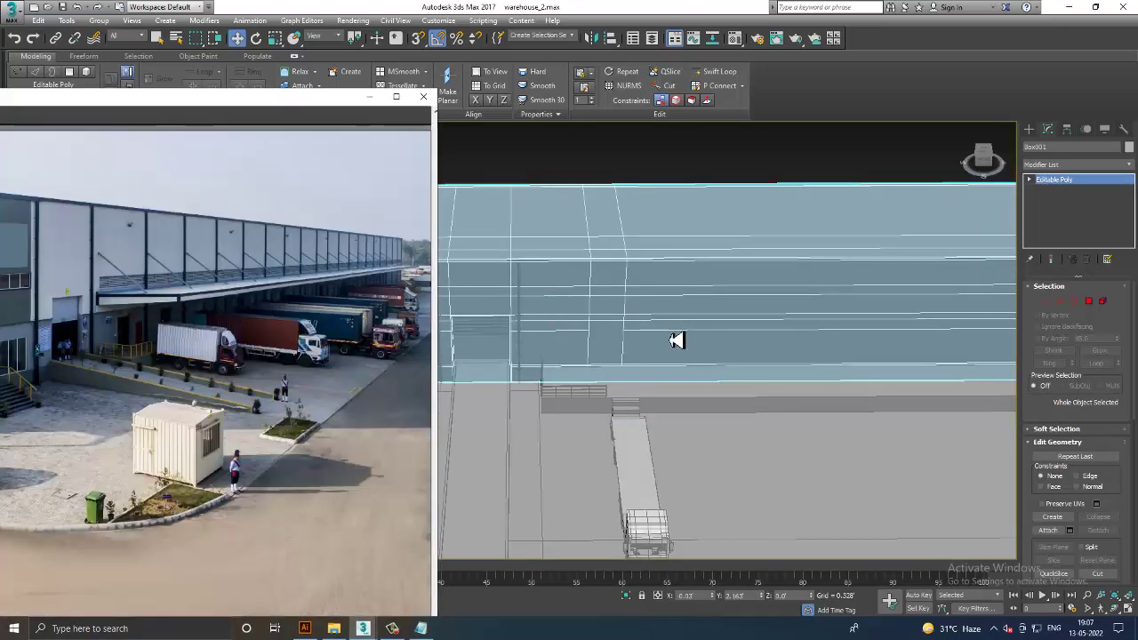
mouse_move(676, 343)
alt+middle_down()
mouse_move(627, 322)
mouse_move(638, 322)
mouse_move(582, 279)
mouse_move(590, 258)
alt+middle_up()
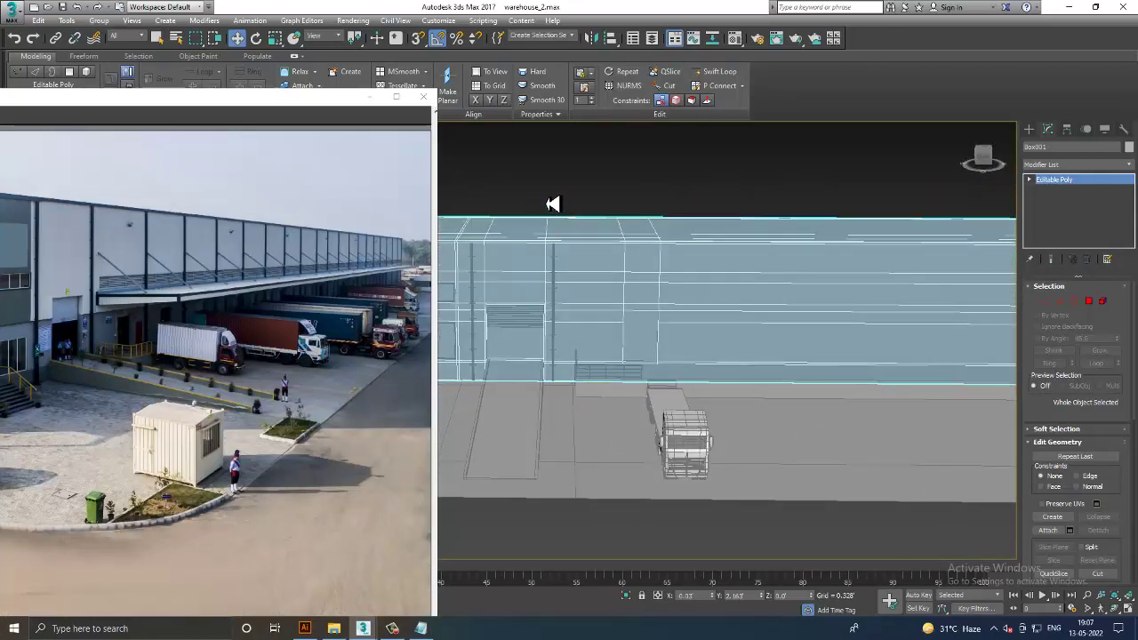
Step: Shift-drag the wall pole along the wall to place an independent Copy further along
click(574, 391)
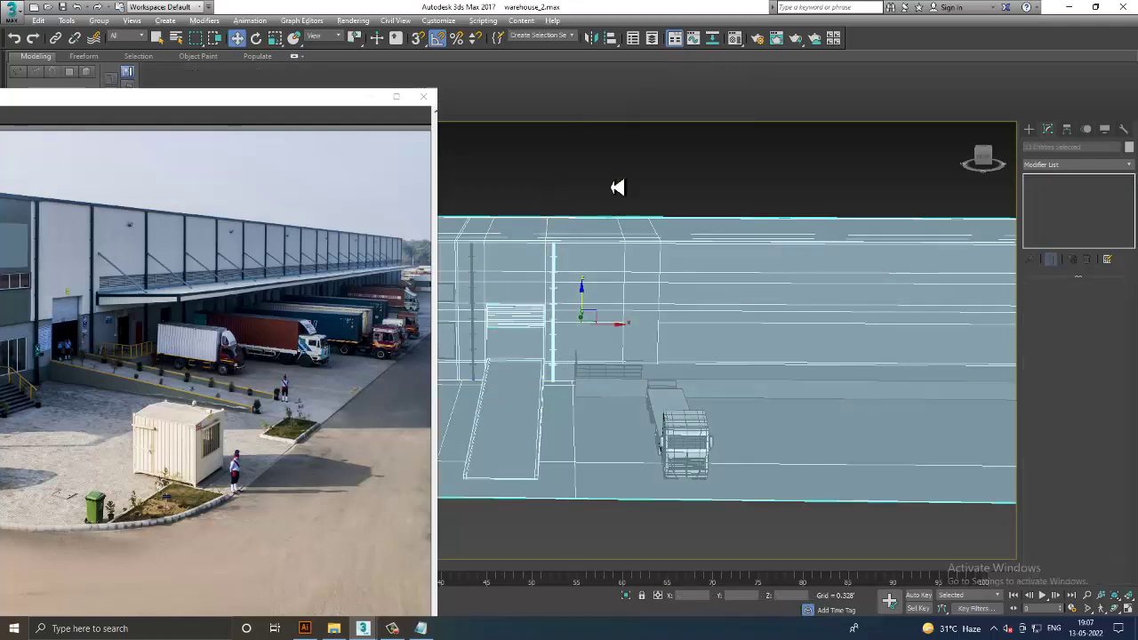
scroll(531, 392, up, 3)
scroll(590, 326, up, 3)
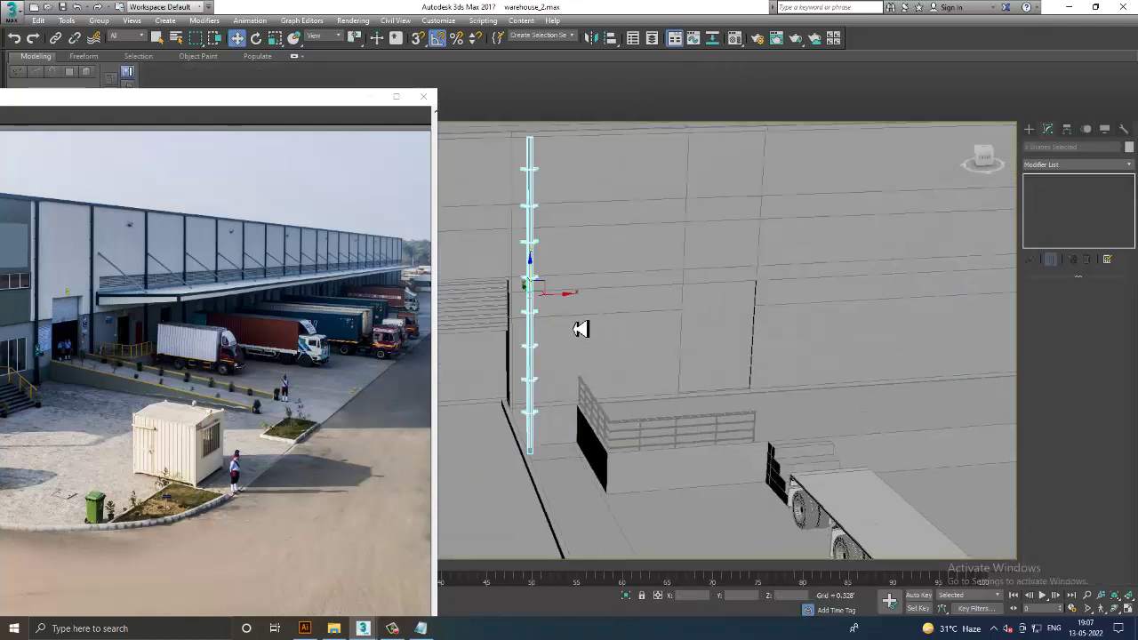
scroll(583, 329, up, 2)
middle_drag(667, 326, 543, 311)
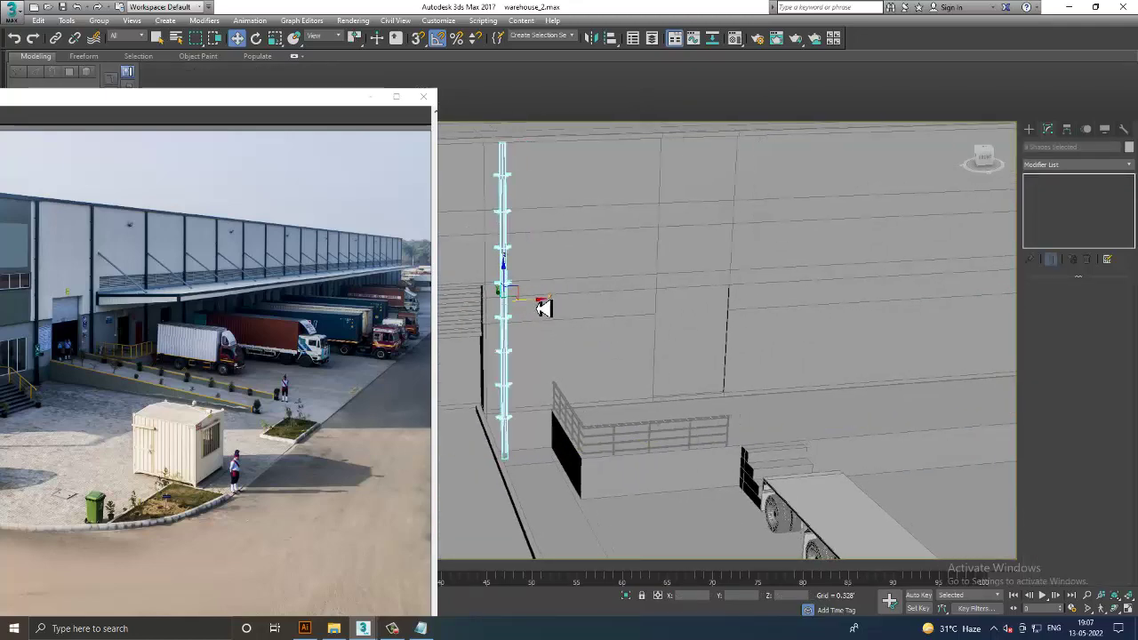
shift+drag(544, 307, 836, 336)
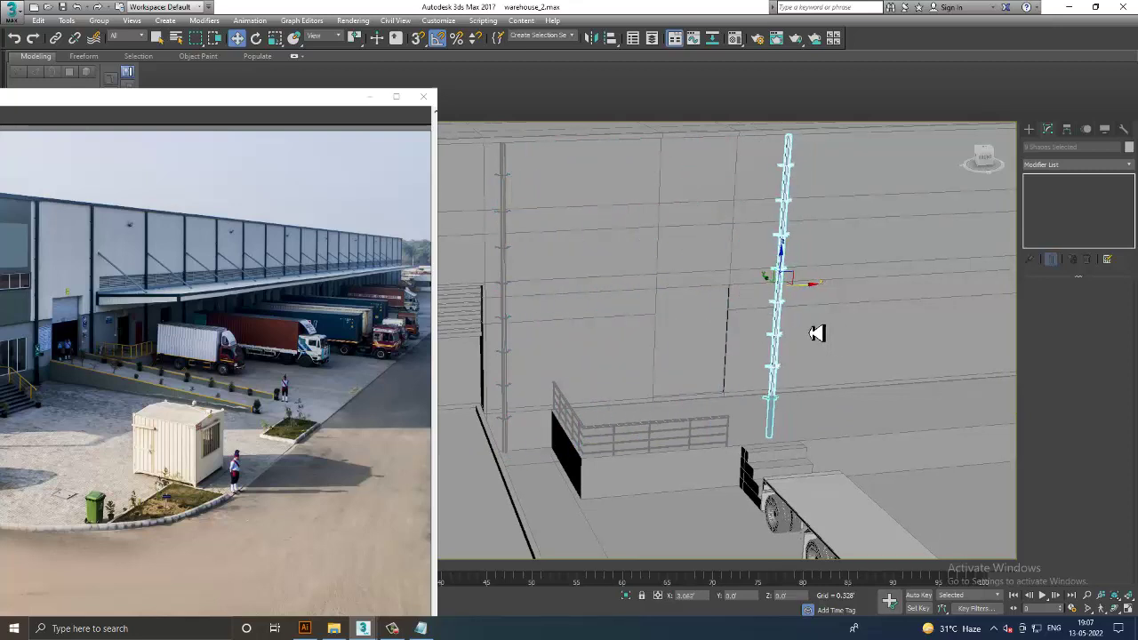
shift+drag(836, 337, 818, 330)
click(570, 364)
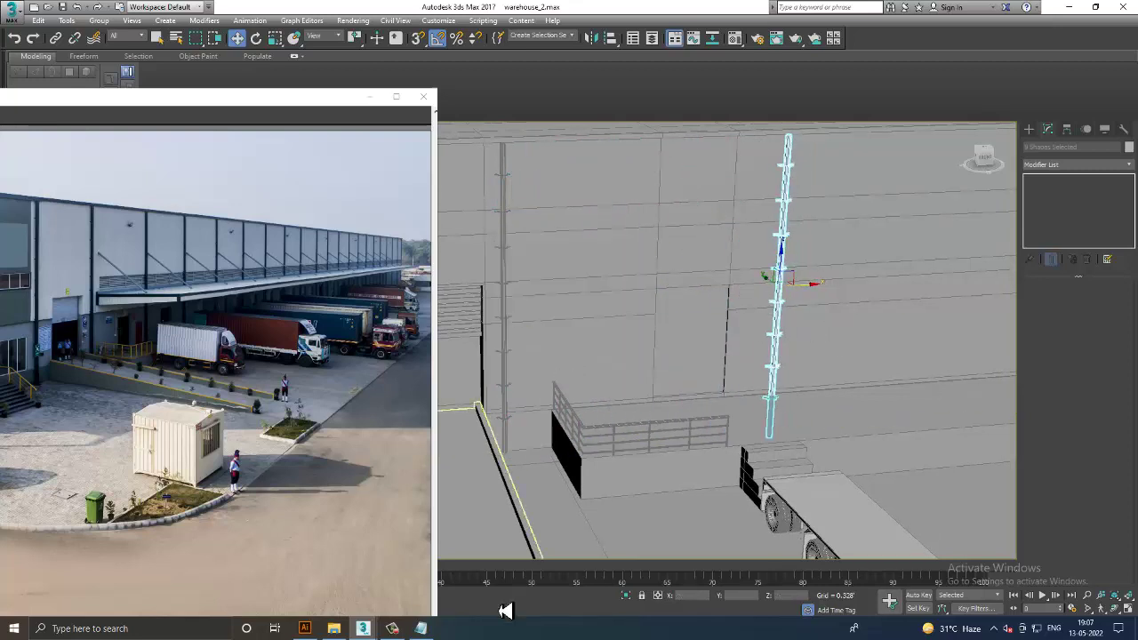
mouse_move(363, 628)
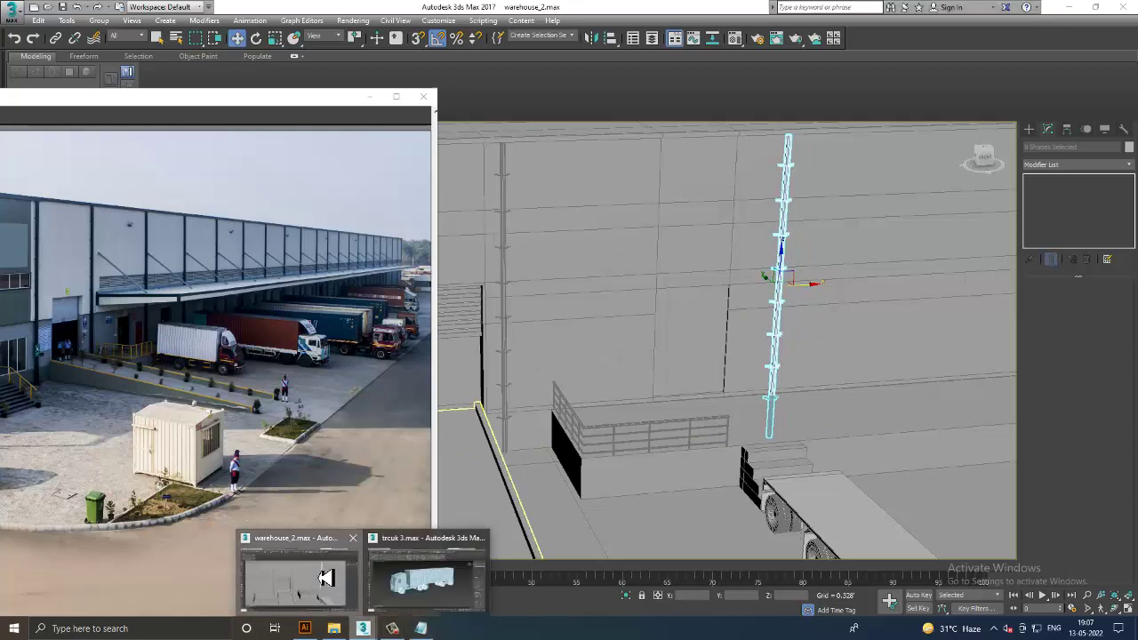
Step: Export the trcuk 3.max truck to the Desktop as 'new truccc 2' FBX with default settings
click(436, 585)
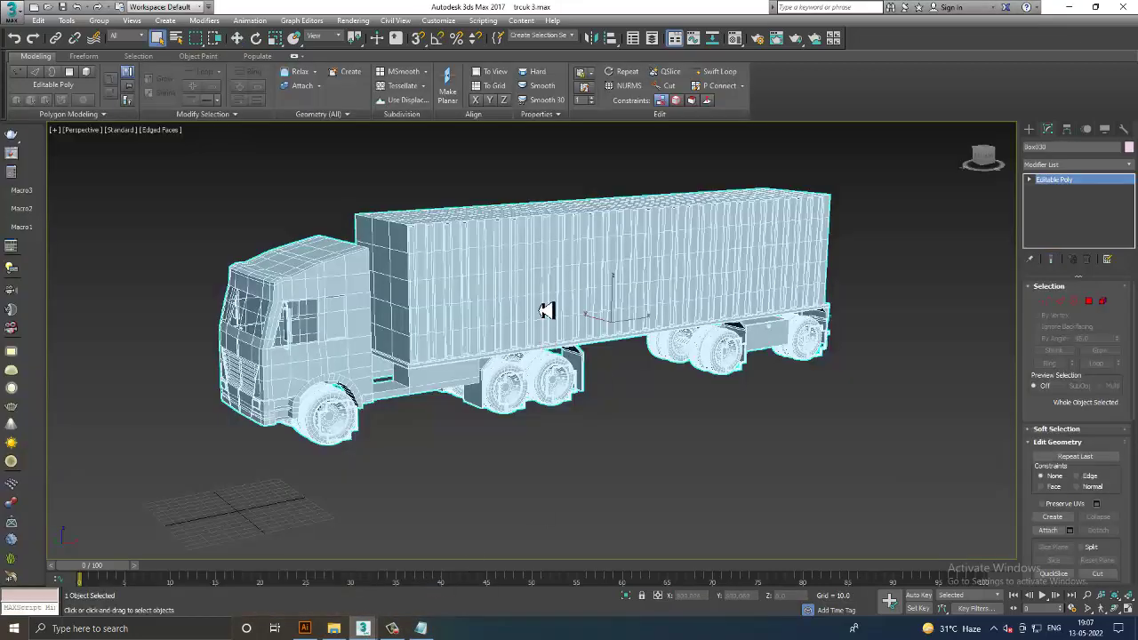
key(w)
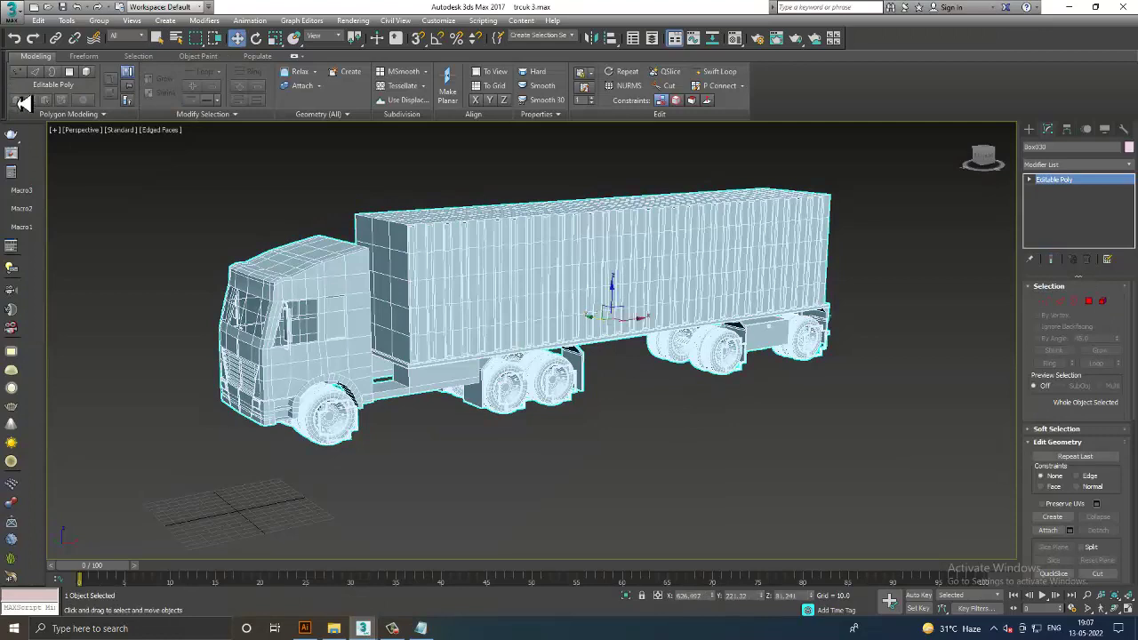
click(26, 25)
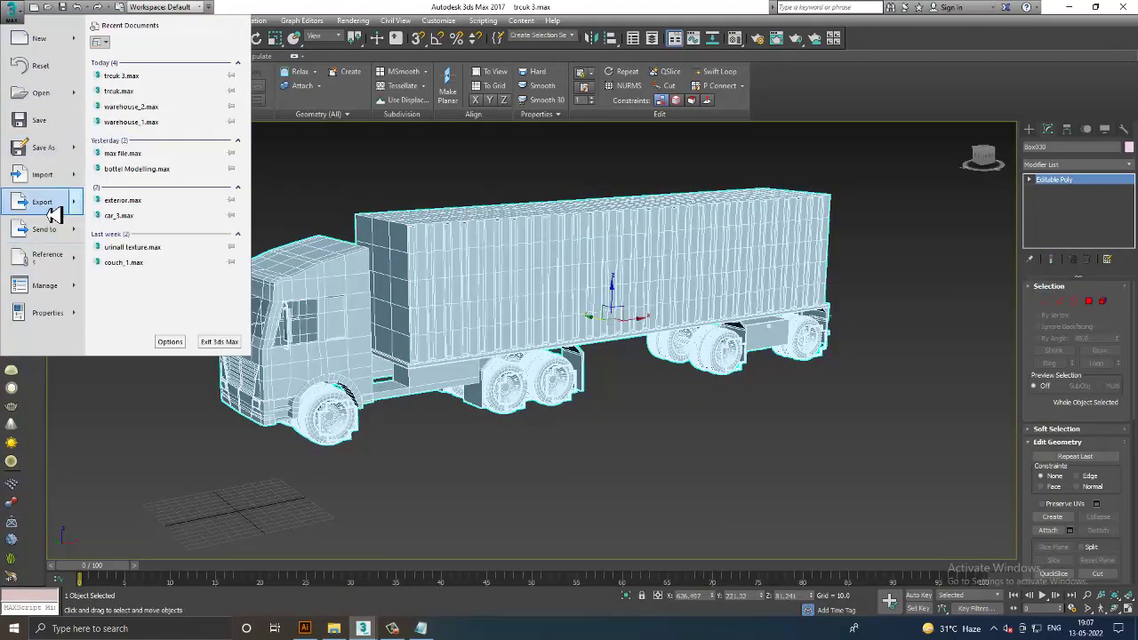
click(53, 211)
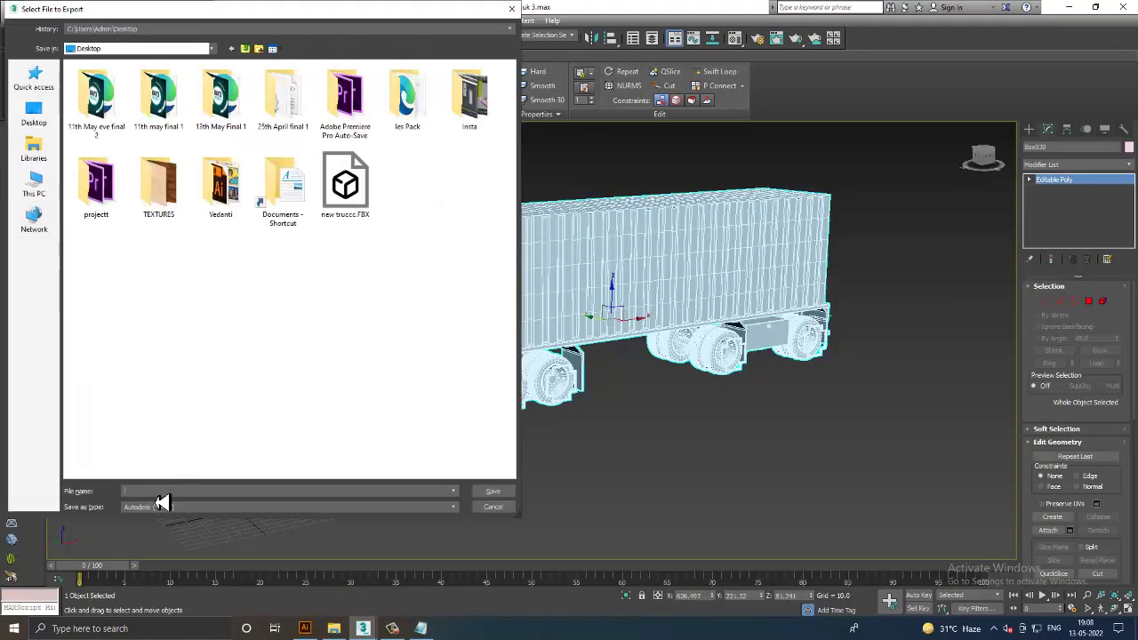
click(351, 197)
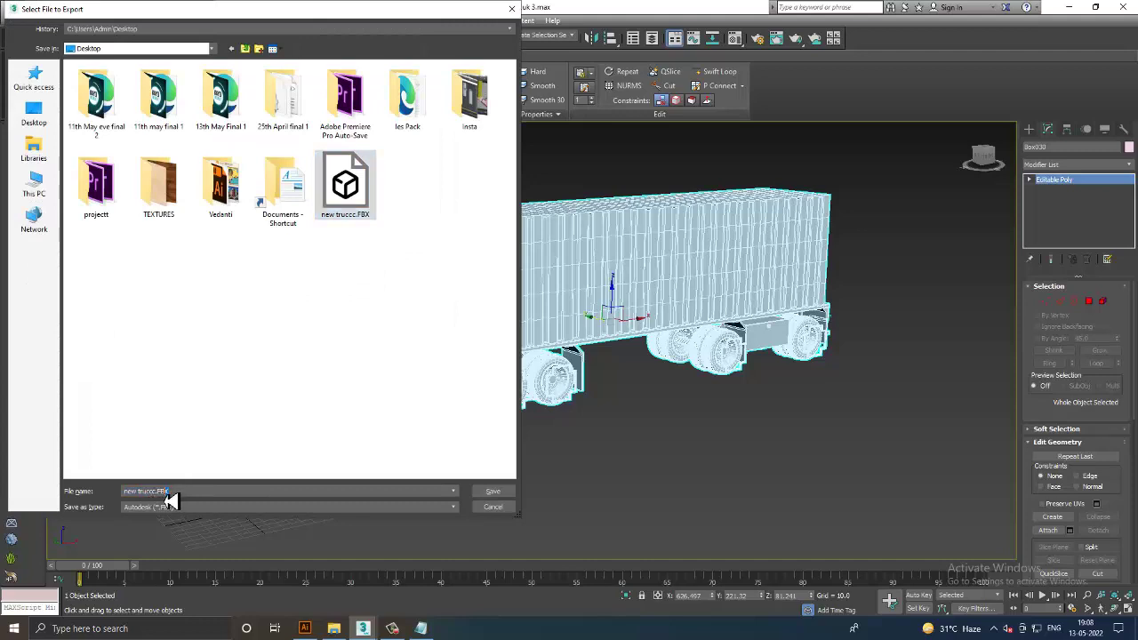
key(BackSpace)
click(492, 495)
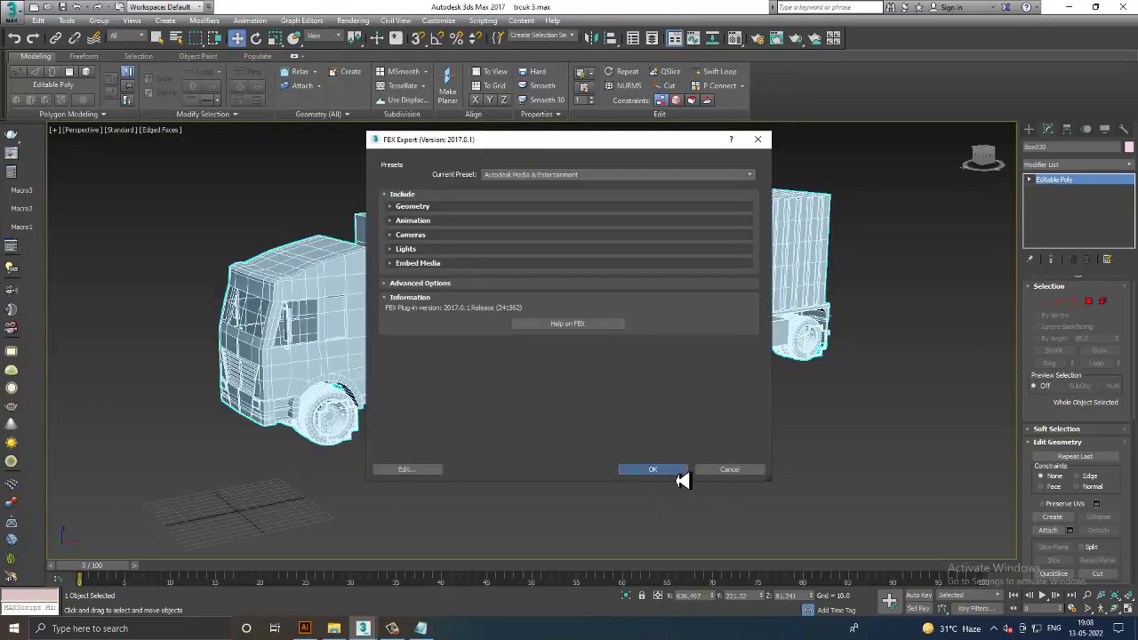
click(681, 472)
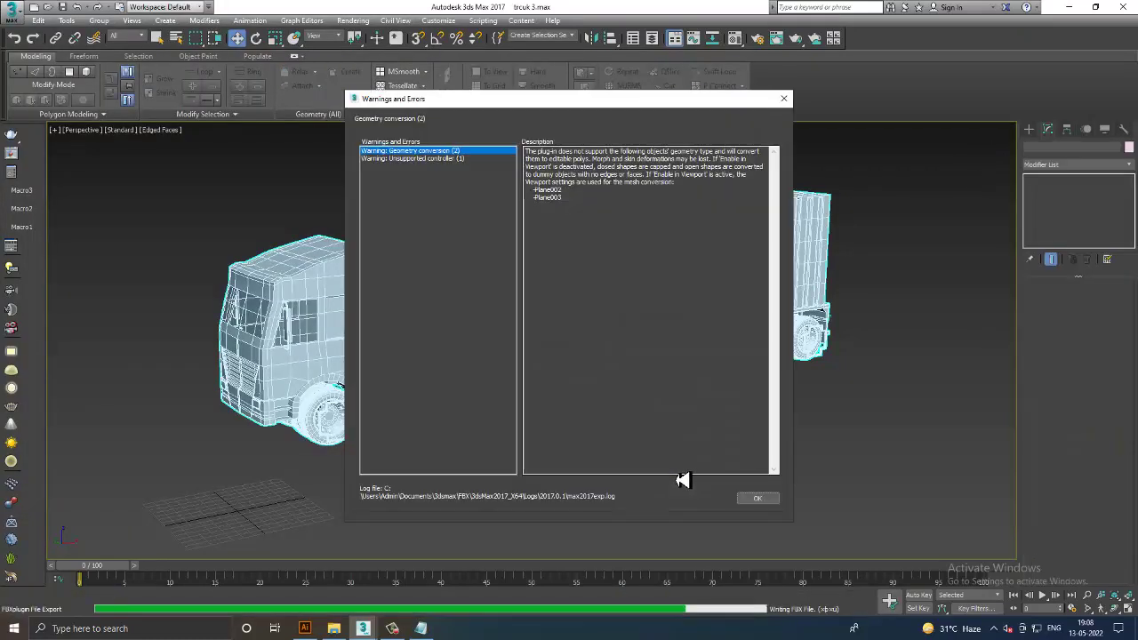
click(775, 499)
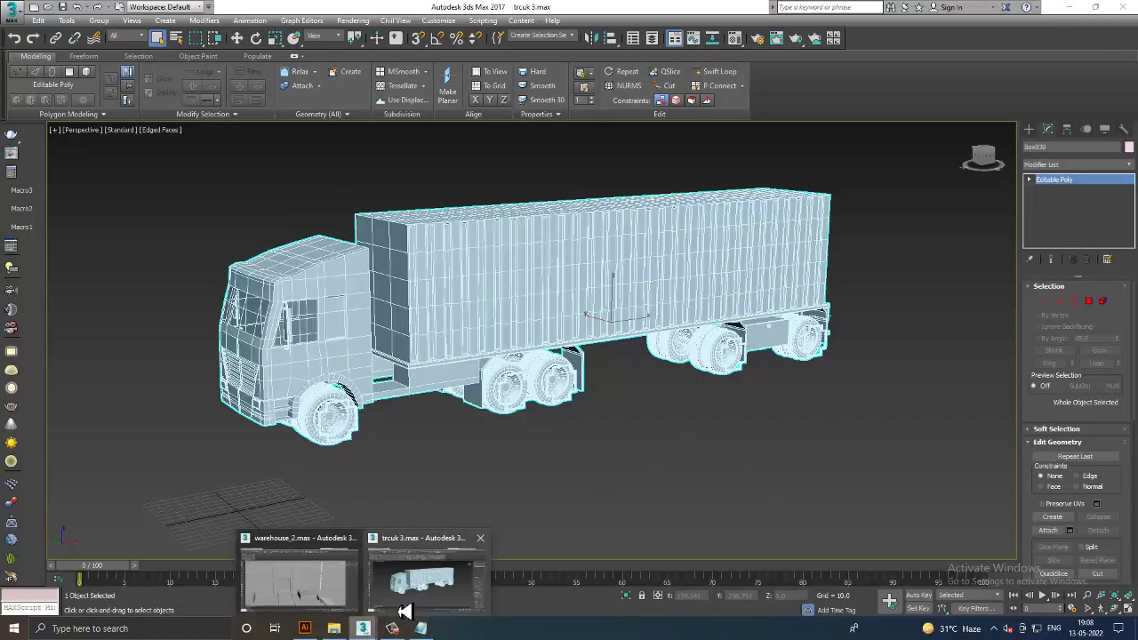
click(297, 588)
Step: Import new truccc 2.FBX into warehouse_2.max, accepting the default FBX import settings
scroll(638, 455, down, 2)
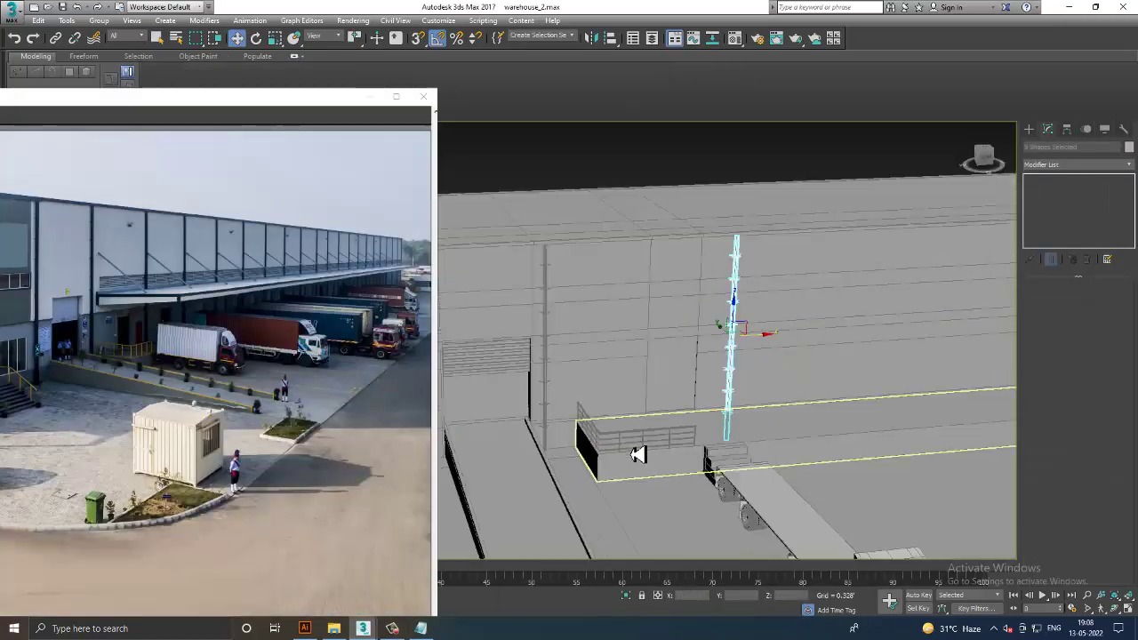
scroll(682, 439, down, 2)
mouse_move(363, 629)
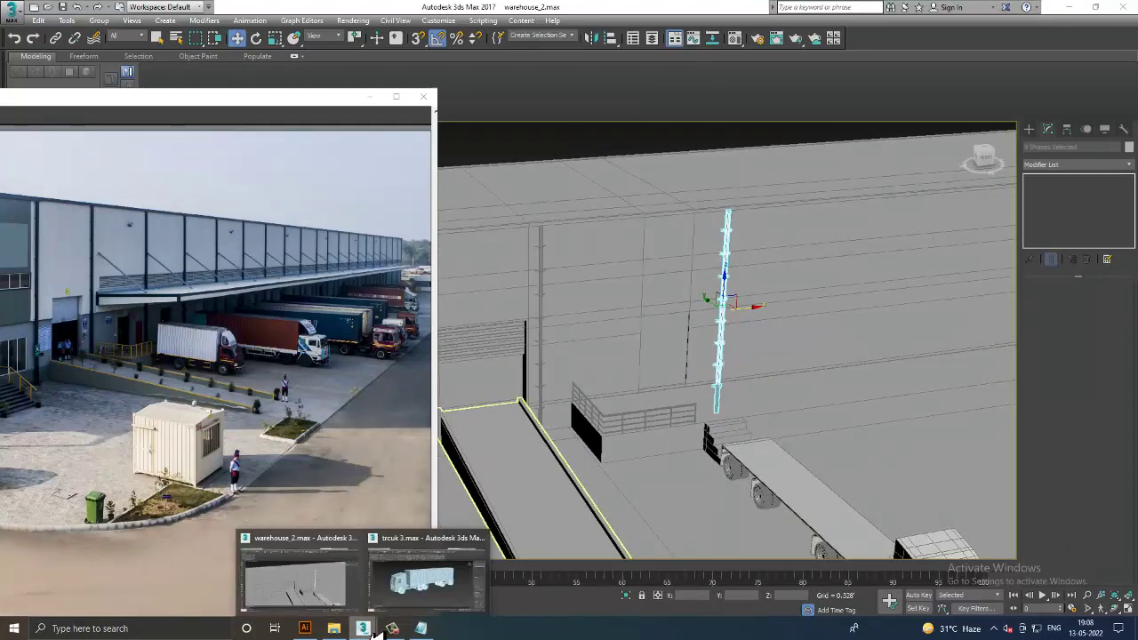
click(428, 587)
click(336, 612)
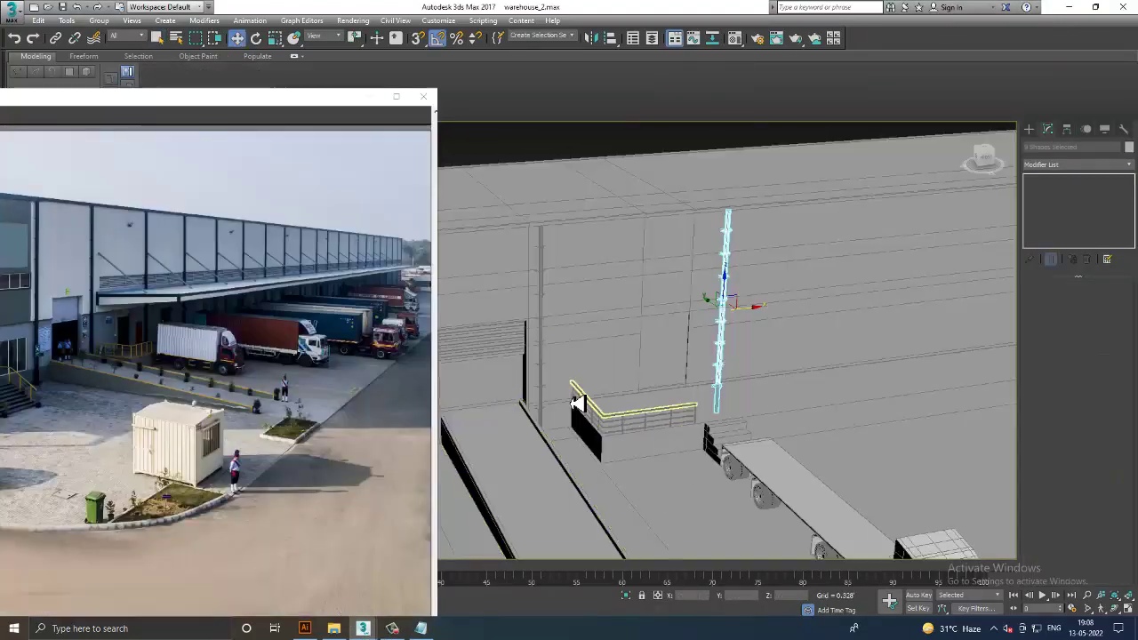
click(13, 12)
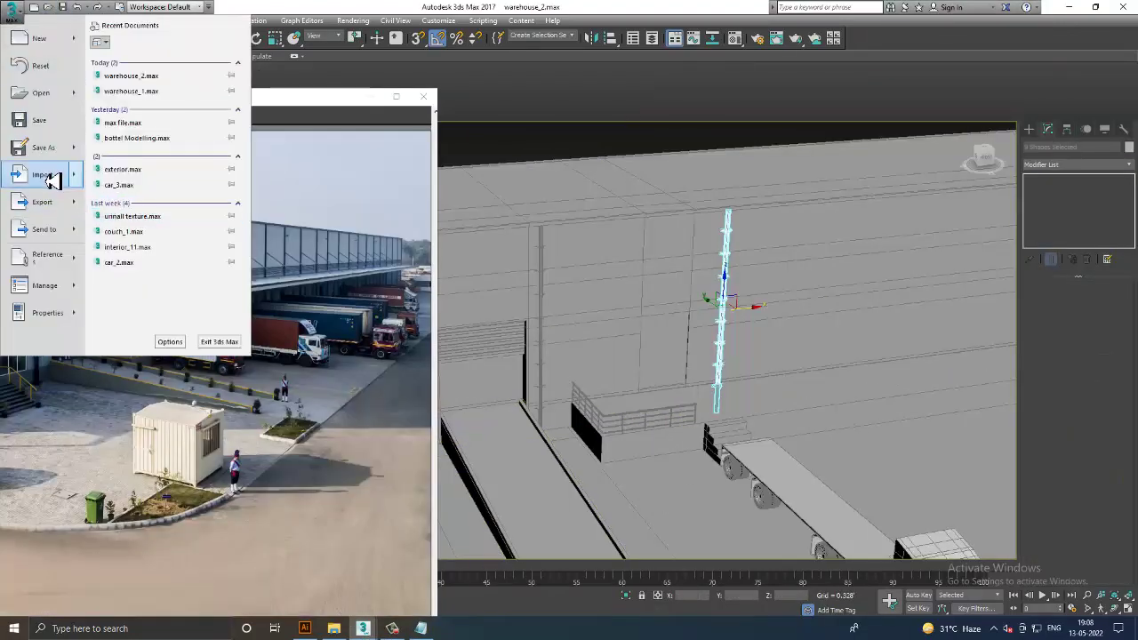
click(40, 174)
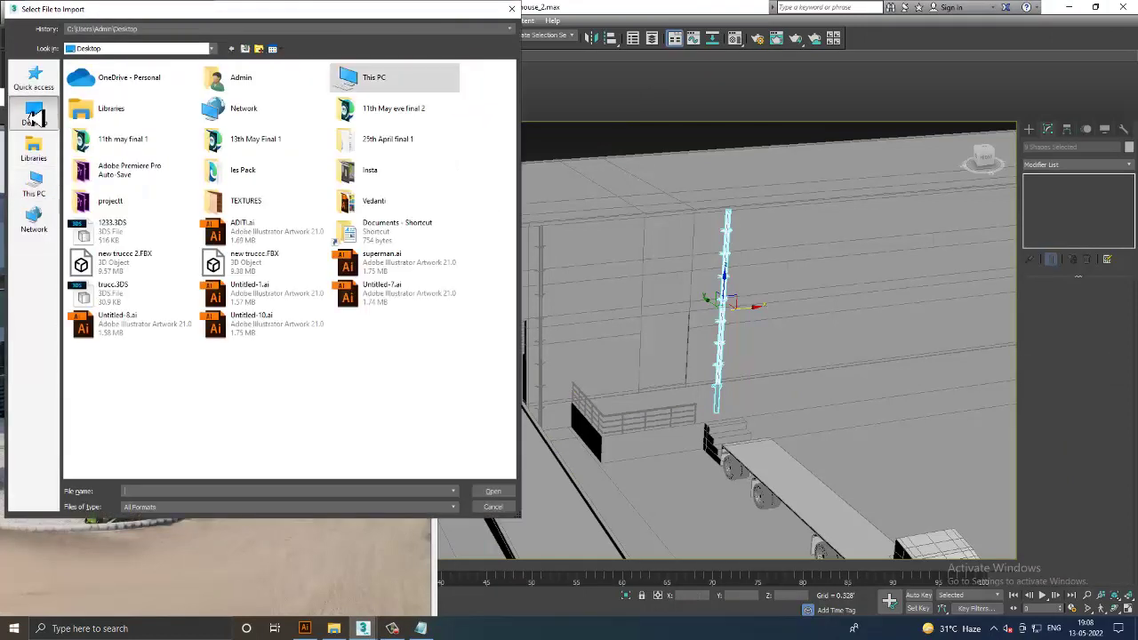
double_click(142, 267)
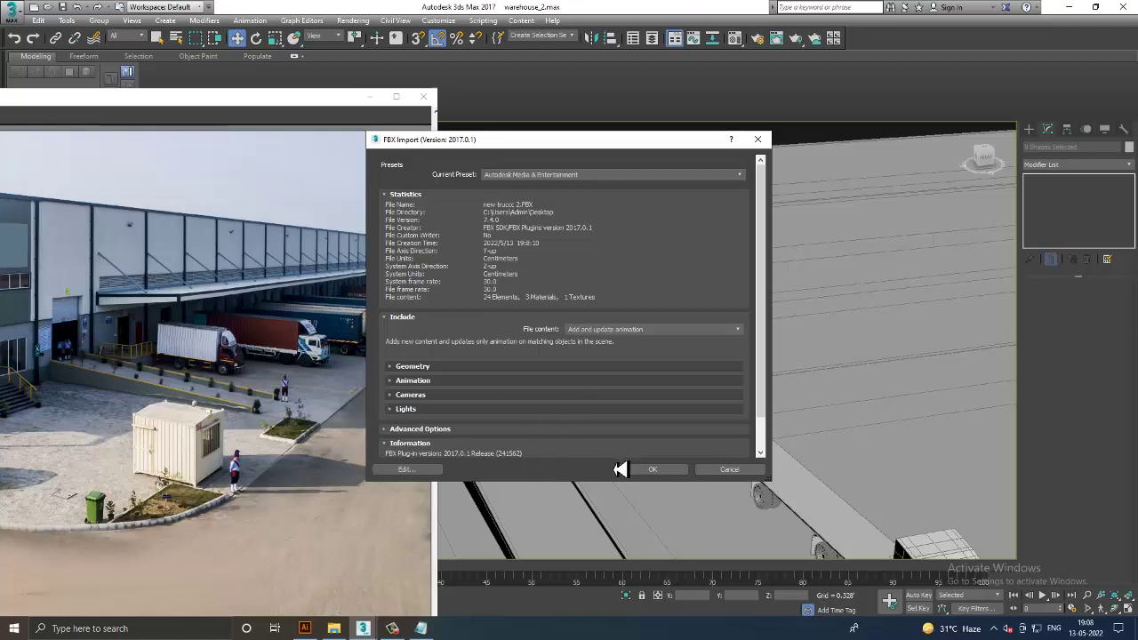
click(652, 470)
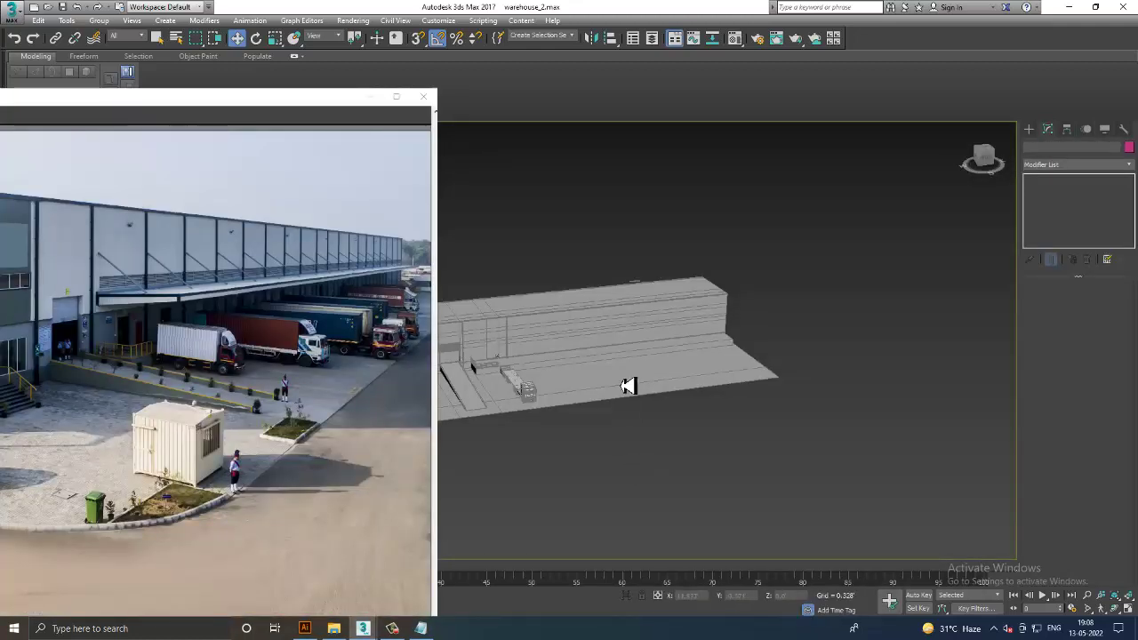
Step: Inspect the scene in wireframe, isolating the stray box above the warehouse
scroll(610, 364, down, 2)
middle_drag(610, 364, 826, 371)
mouse_move(760, 402)
alt+middle_down()
mouse_move(712, 399)
mouse_move(793, 402)
mouse_move(776, 364)
mouse_move(809, 295)
alt+middle_up()
key(F3)
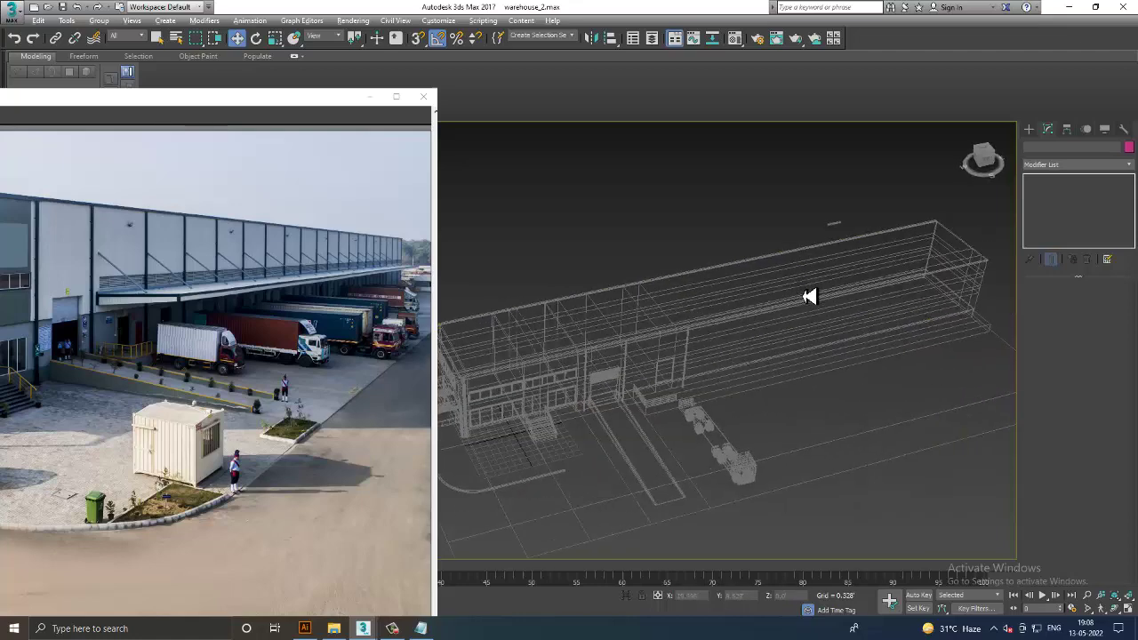
click(849, 239)
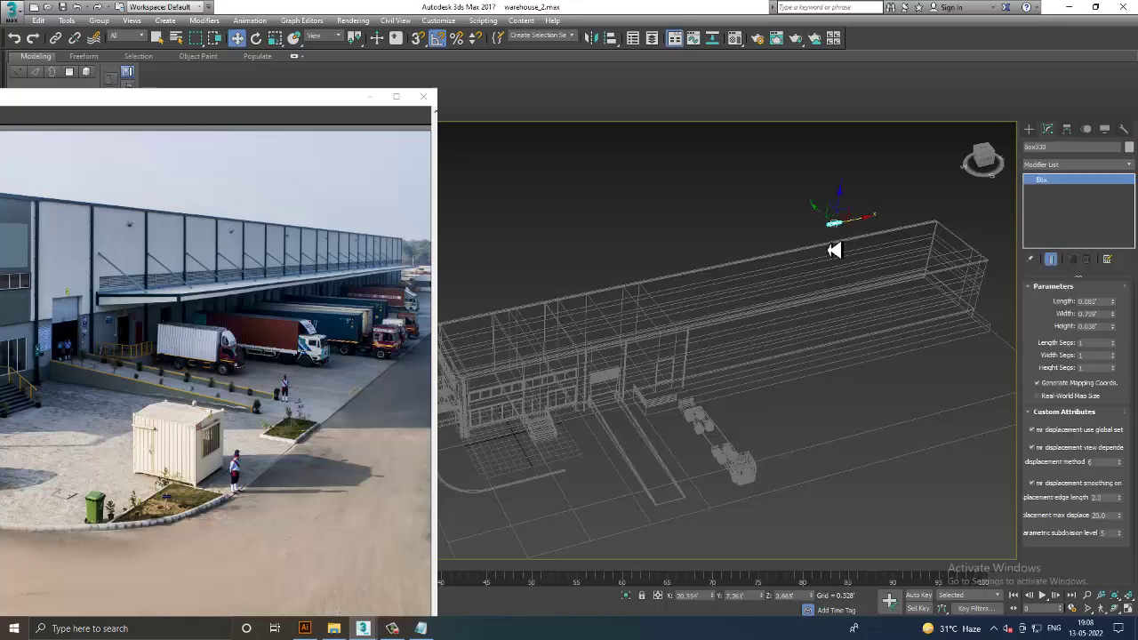
key(alt+q)
scroll(851, 290, down, 5)
key(alt+q)
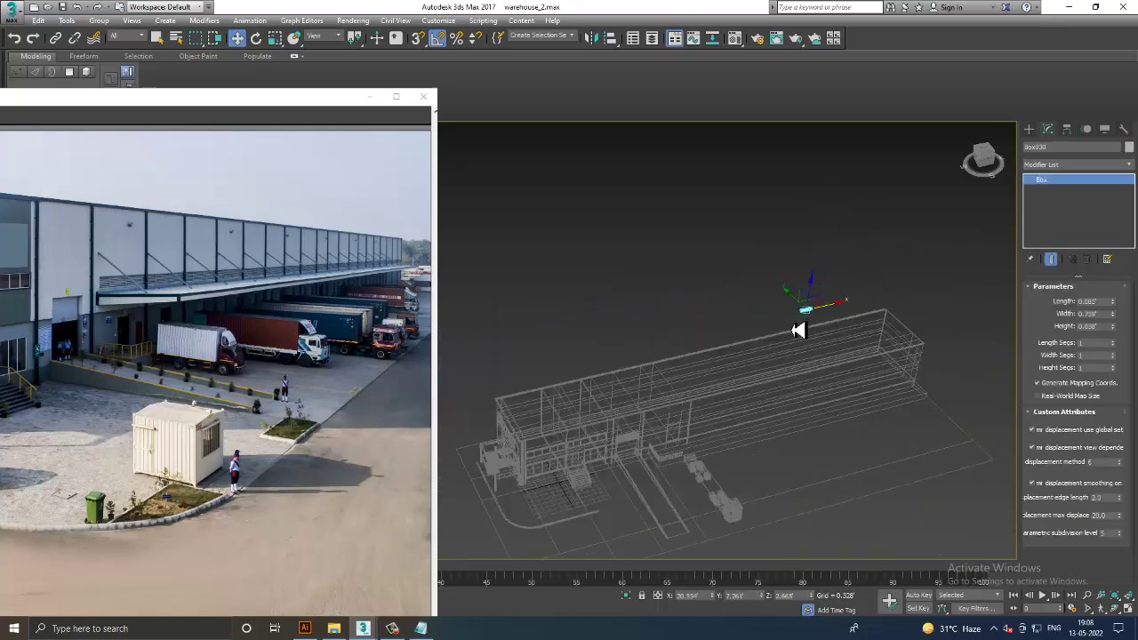
Step: Clear the selection, restore shaded display, and orbit to view the whole warehouse
scroll(795, 326, down, 3)
scroll(753, 383, up, 5)
scroll(839, 265, up, 3)
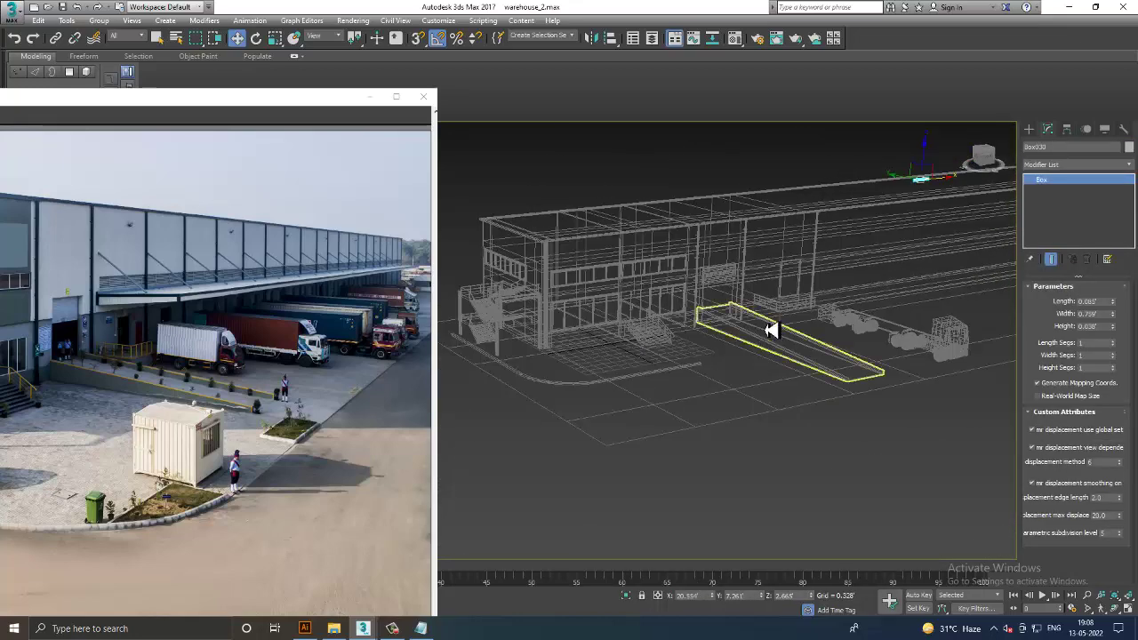
scroll(767, 326, up, 2)
scroll(755, 335, up, 2)
click(969, 485)
key(F3)
scroll(880, 414, down, 3)
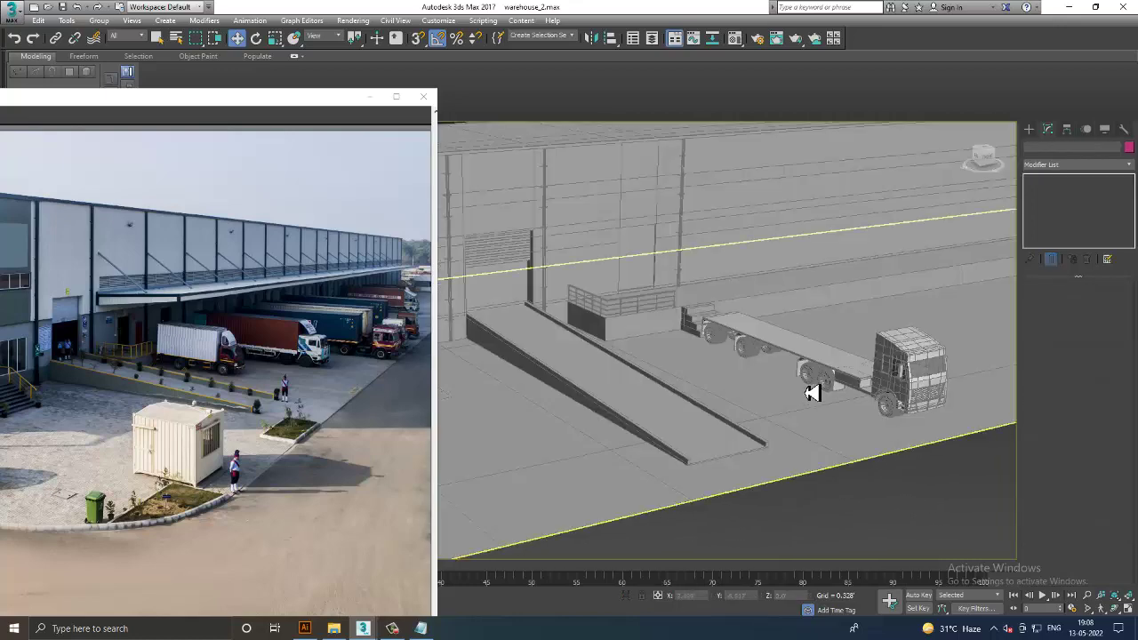
scroll(773, 365, down, 2)
alt+middle_drag(740, 343, 809, 338)
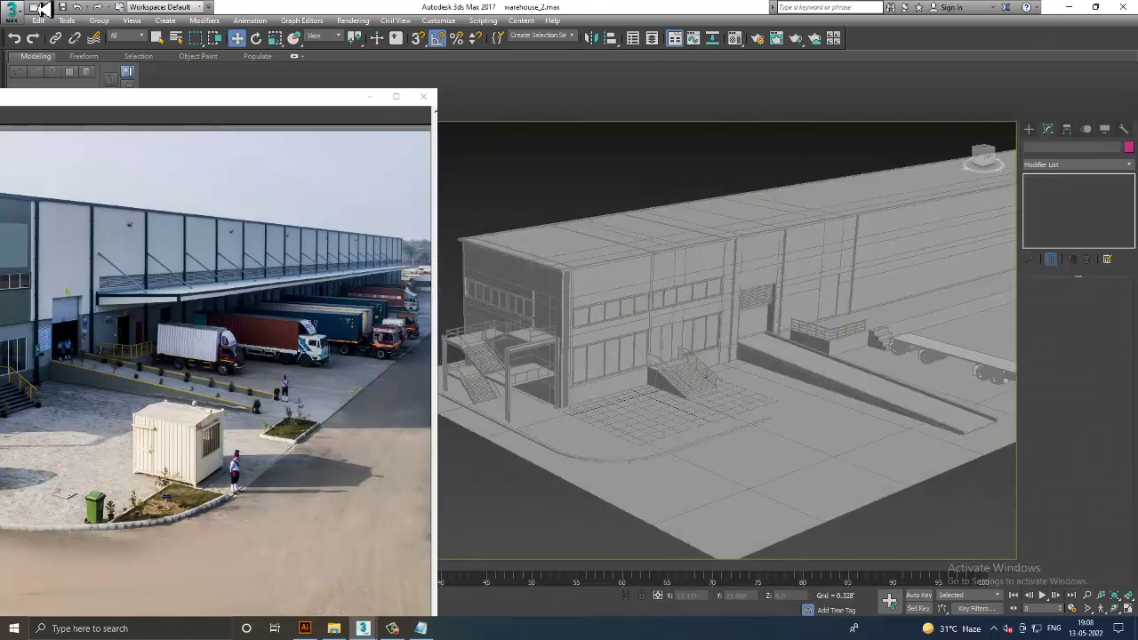
click(12, 12)
Step: Import new truccc 2.FBX a second time with the default import settings
click(37, 175)
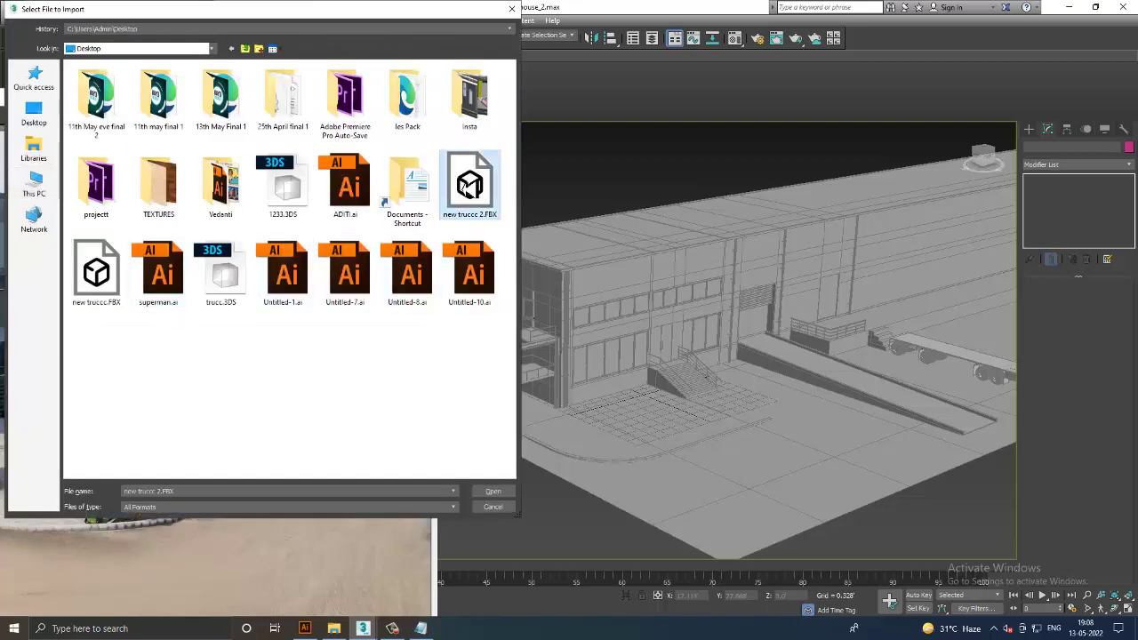
double_click(469, 188)
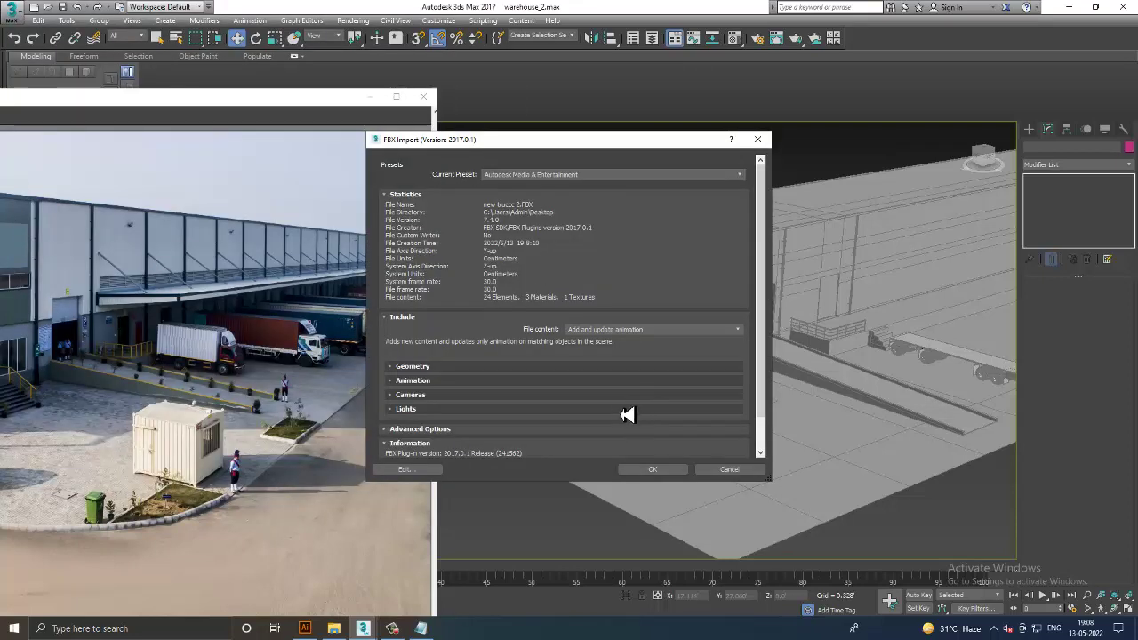
click(665, 472)
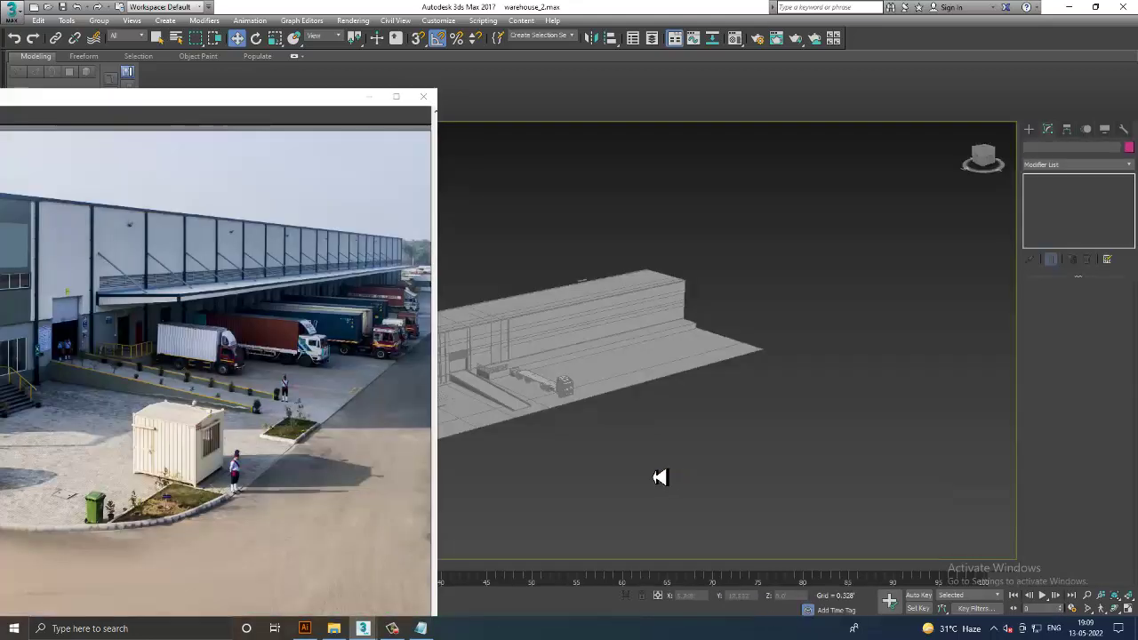
Step: Zoom in on the loading dock and select the truck parked beside it
mouse_move(660, 477)
alt+middle_down()
mouse_move(635, 414)
mouse_move(694, 381)
mouse_move(667, 385)
alt+middle_up()
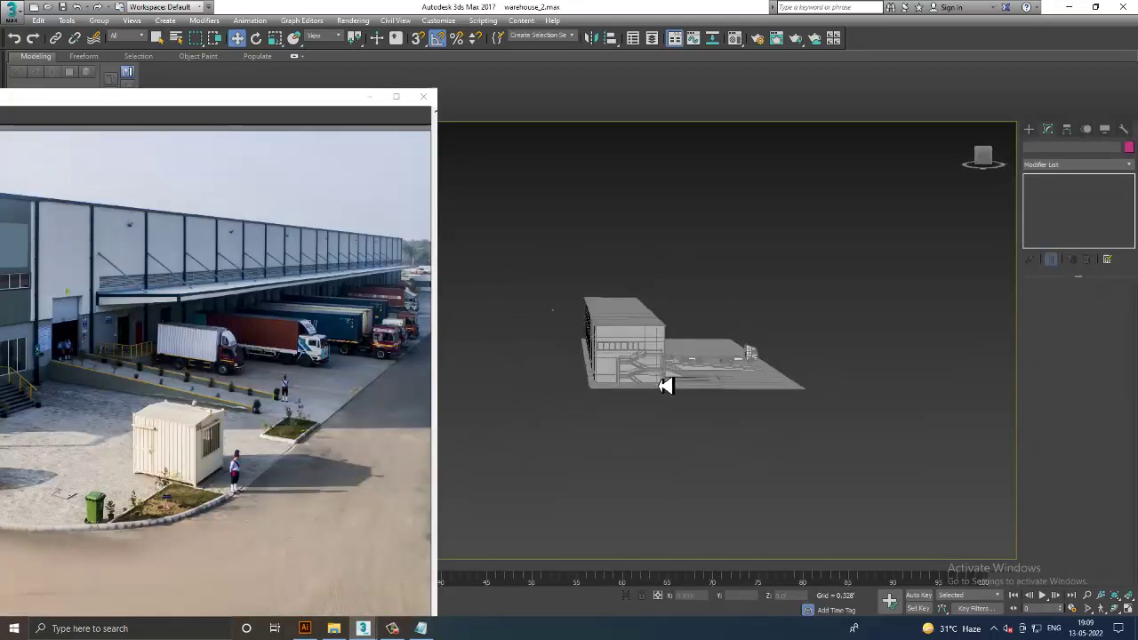
scroll(599, 394, up, 5)
scroll(656, 412, up, 3)
scroll(682, 412, up, 2)
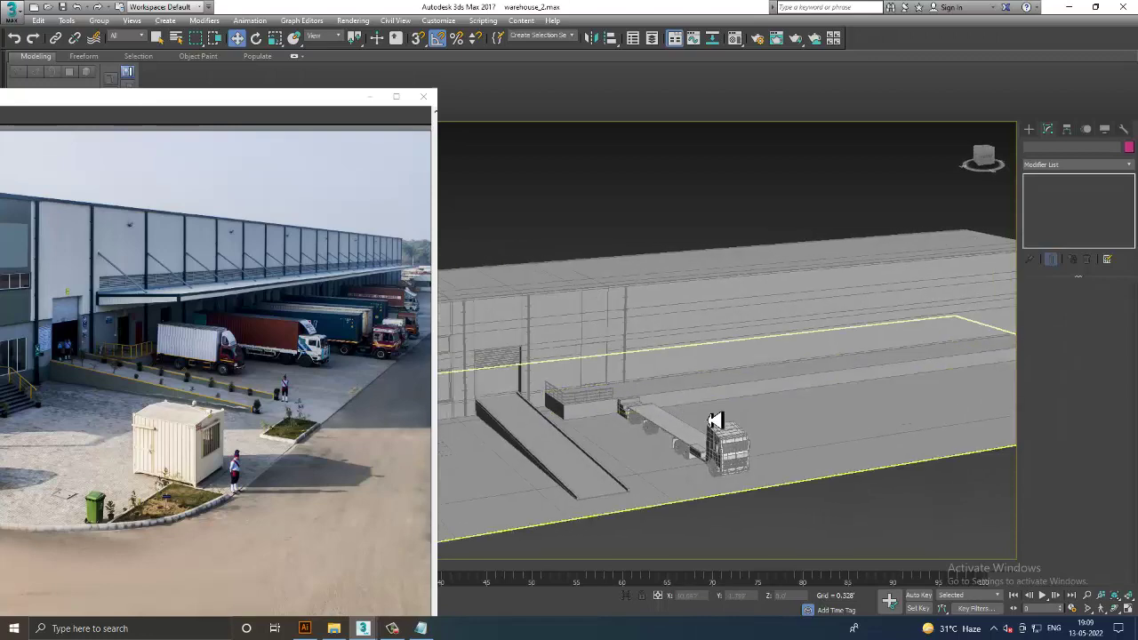
mouse_move(716, 419)
alt+middle_down()
mouse_move(701, 421)
mouse_move(695, 375)
mouse_move(584, 410)
alt+middle_up()
click(691, 446)
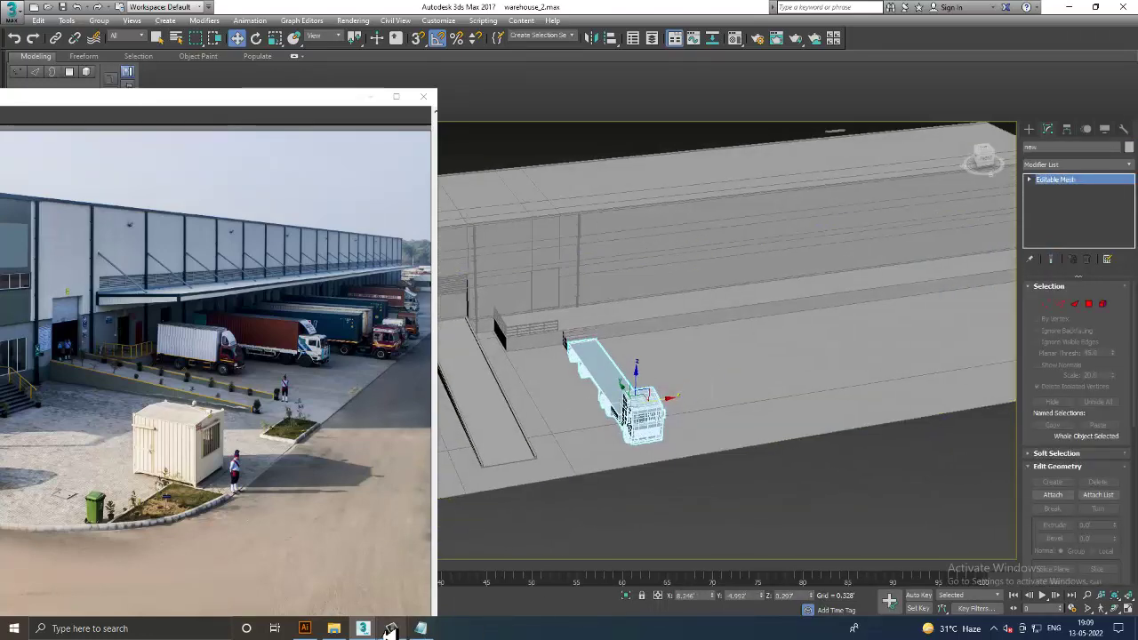
Step: In trcuk 3.max, rename the truck object
click(305, 578)
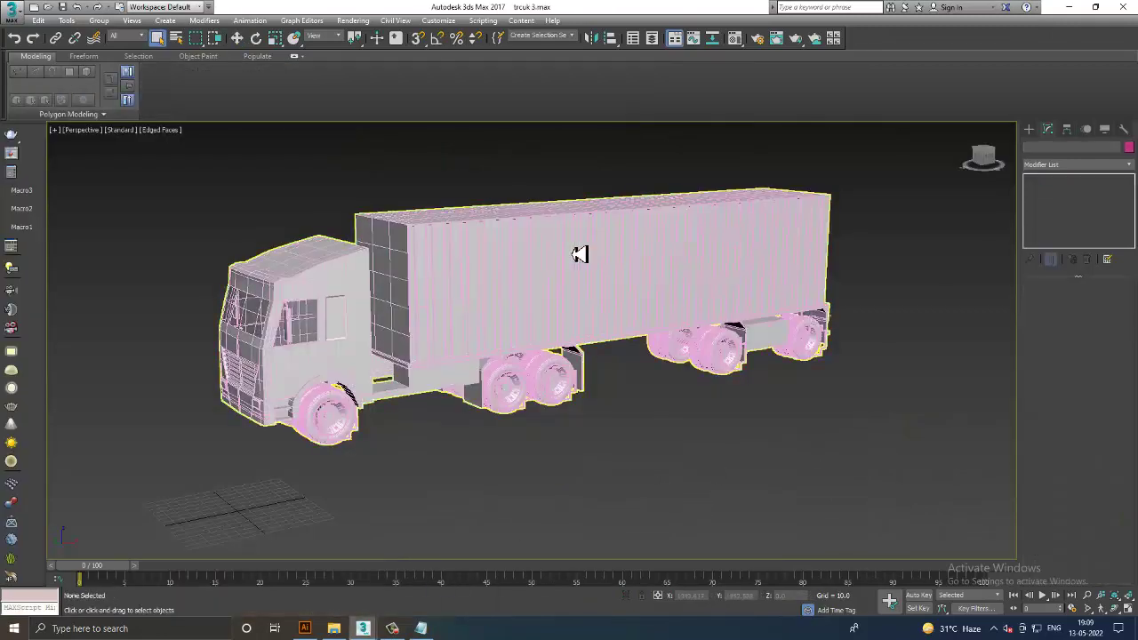
click(1065, 148)
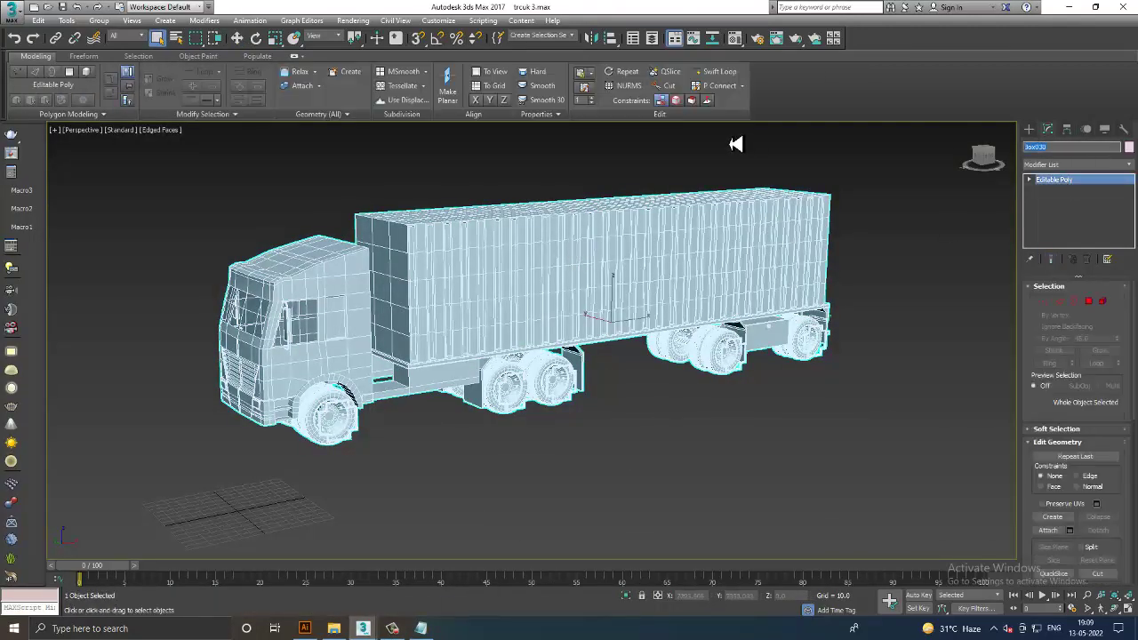
text(fgdfgdf)
key(Return)
Step: Export the truck to the Desktop as abcc.FBX, accepting settings and dismissing the warnings
click(13, 10)
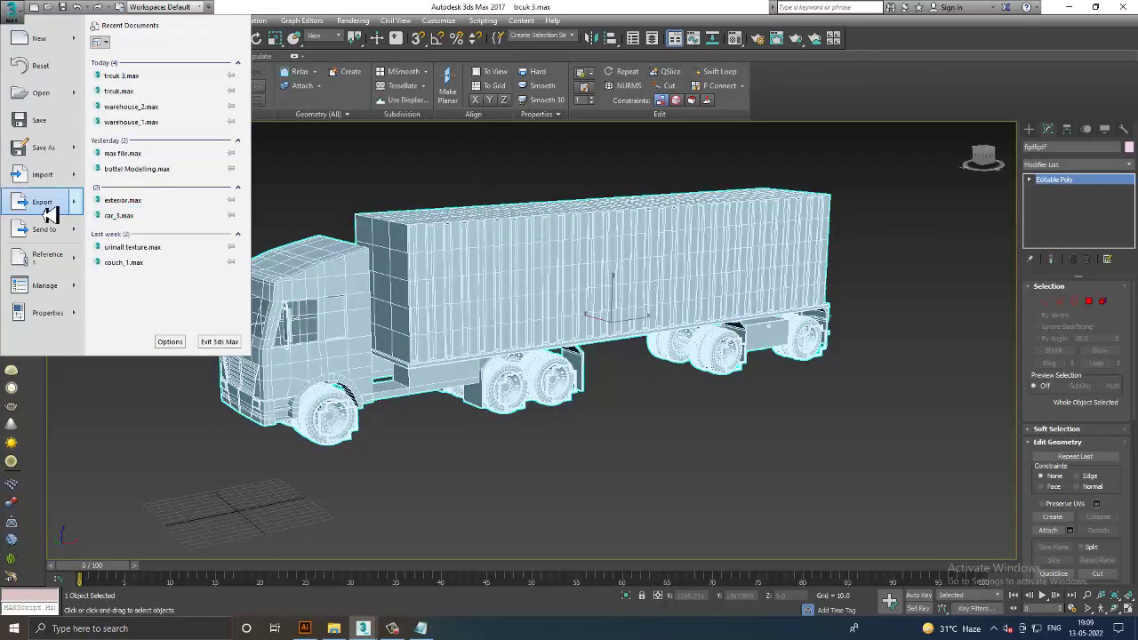
click(47, 211)
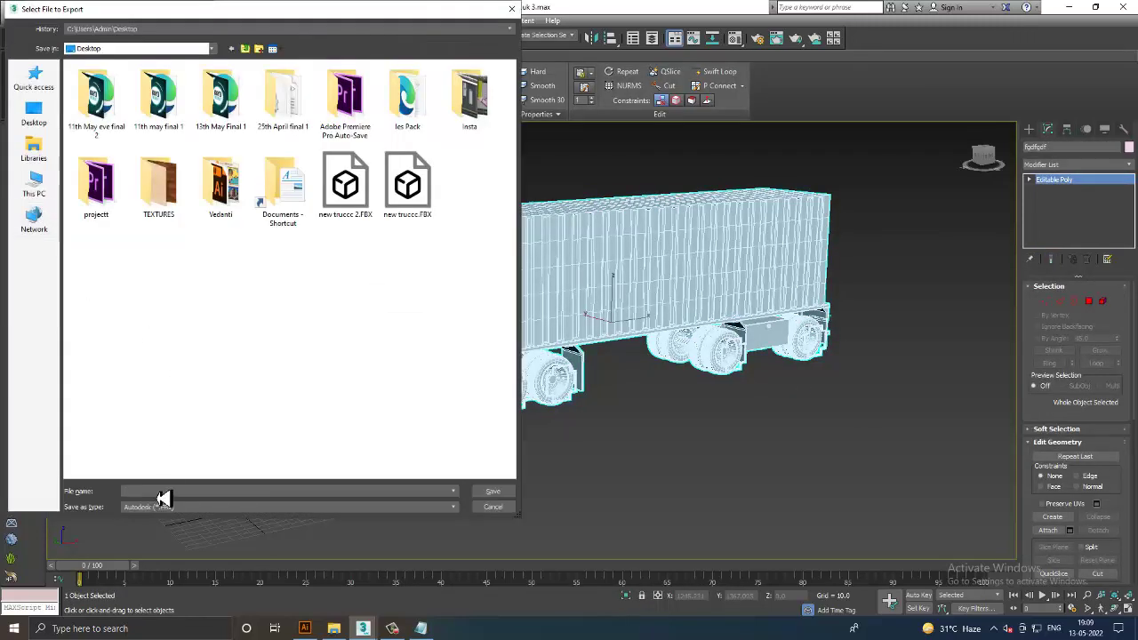
text(n)
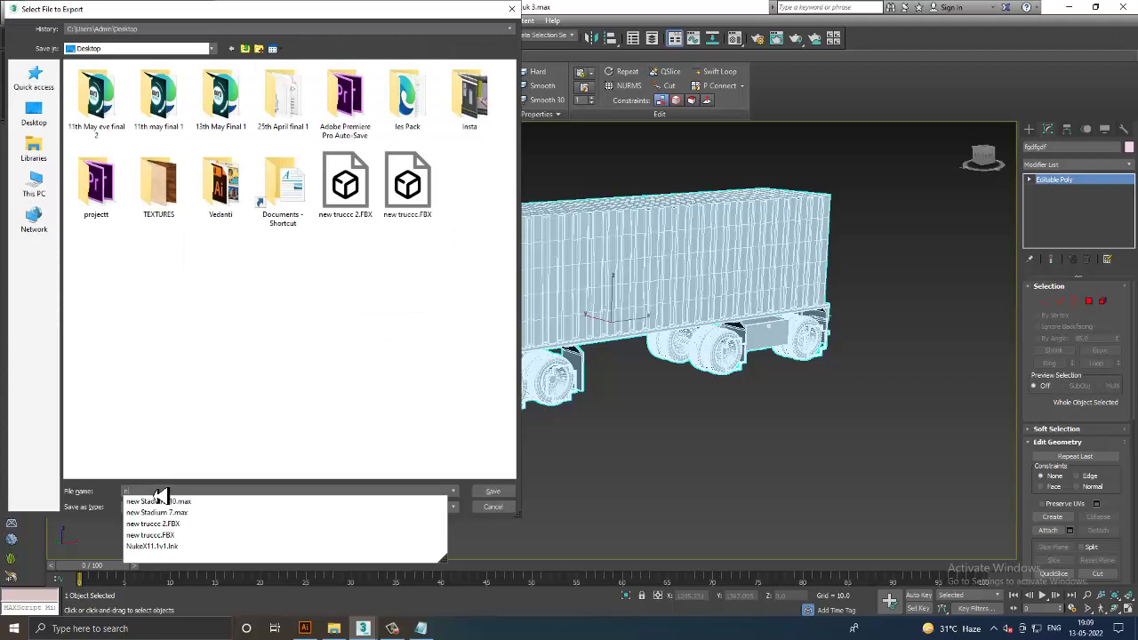
key(BackSpace)
text(abcc)
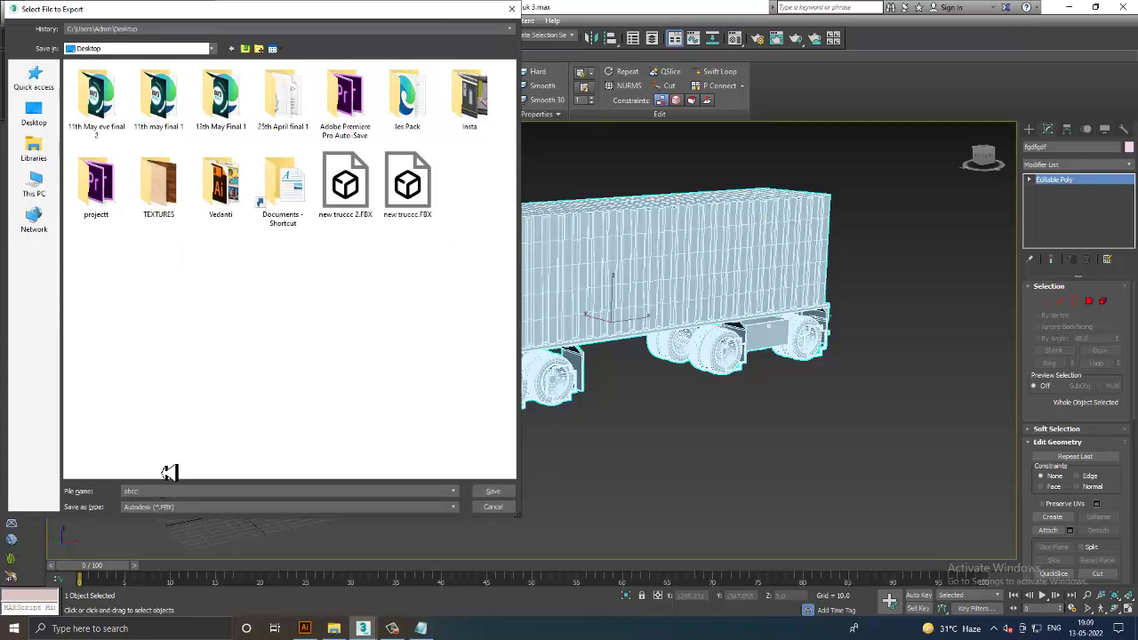
click(497, 492)
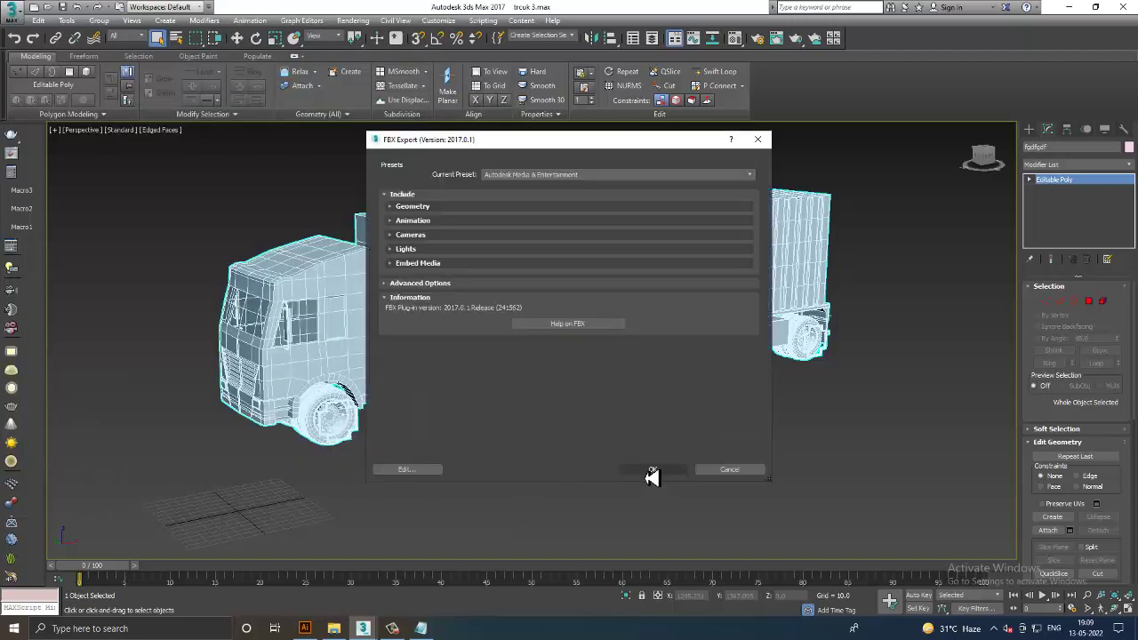
click(652, 471)
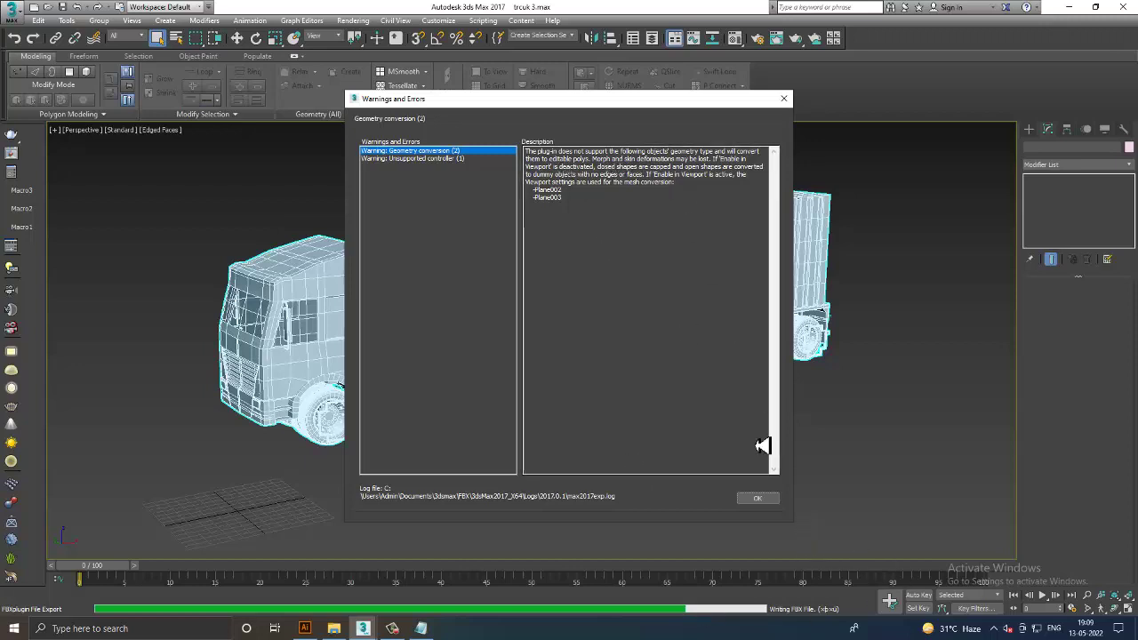
click(758, 498)
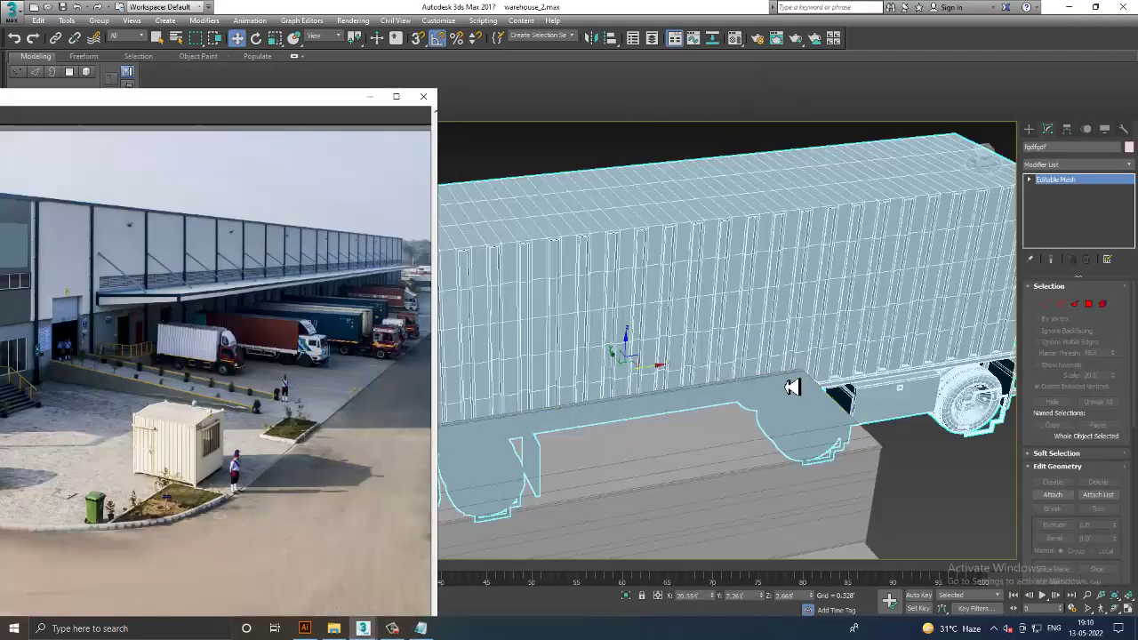
Step: Shrink the imported truck and Align it onto the ground-level truck
scroll(792, 387, down, 5)
scroll(788, 374, down, 5)
key(q)
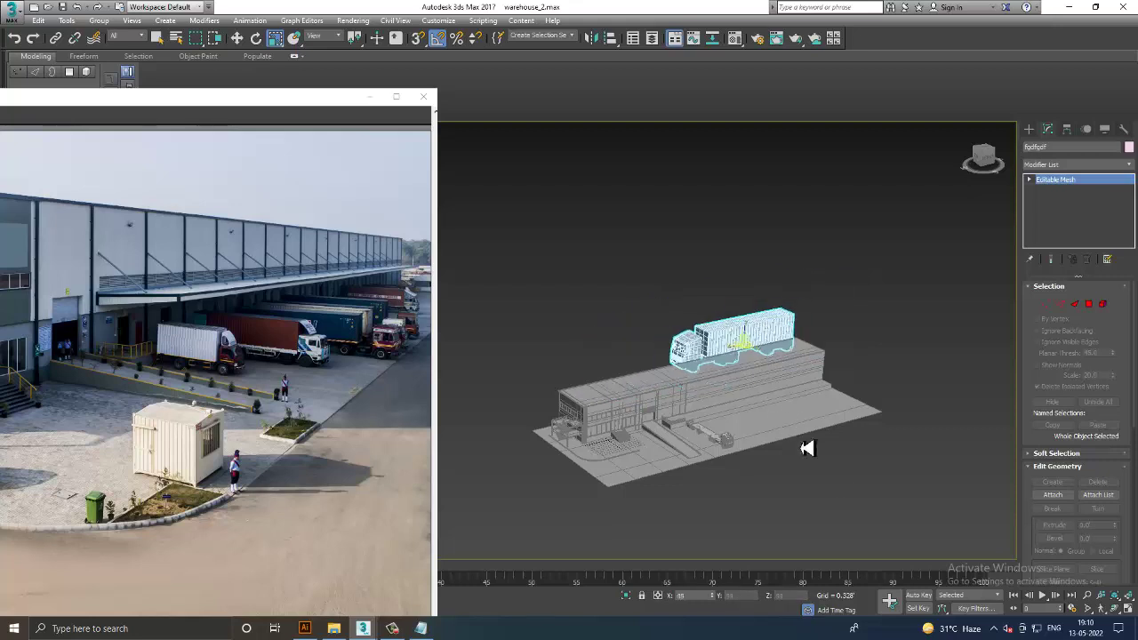
key(r)
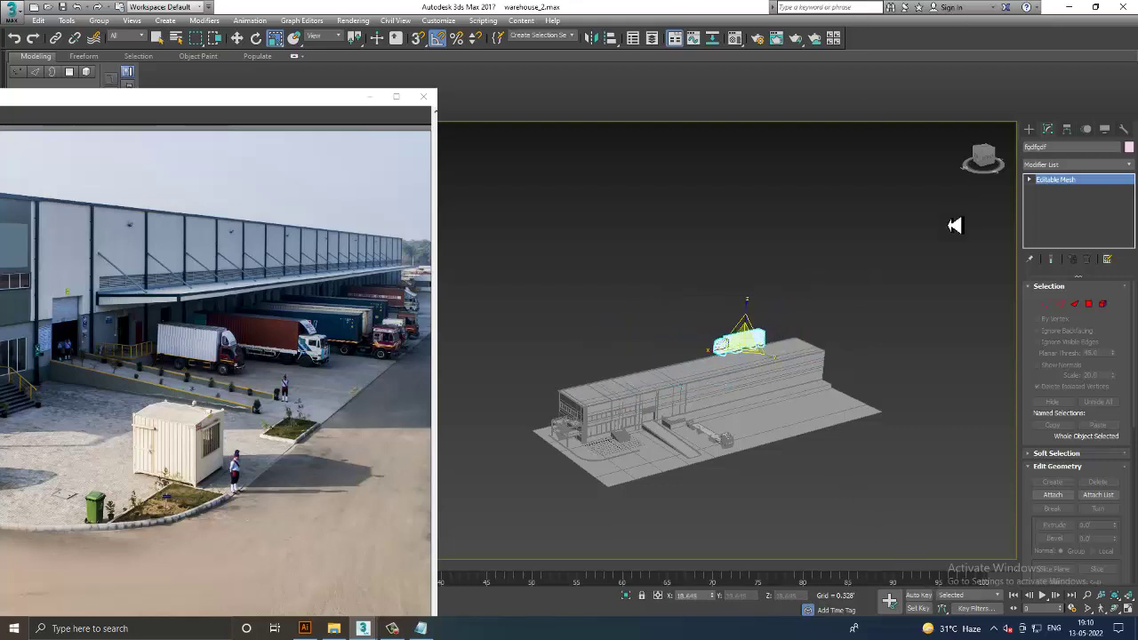
key(w)
mouse_move(738, 331)
alt+middle_down()
mouse_move(717, 330)
mouse_move(702, 301)
alt+middle_up()
scroll(701, 317, up, 3)
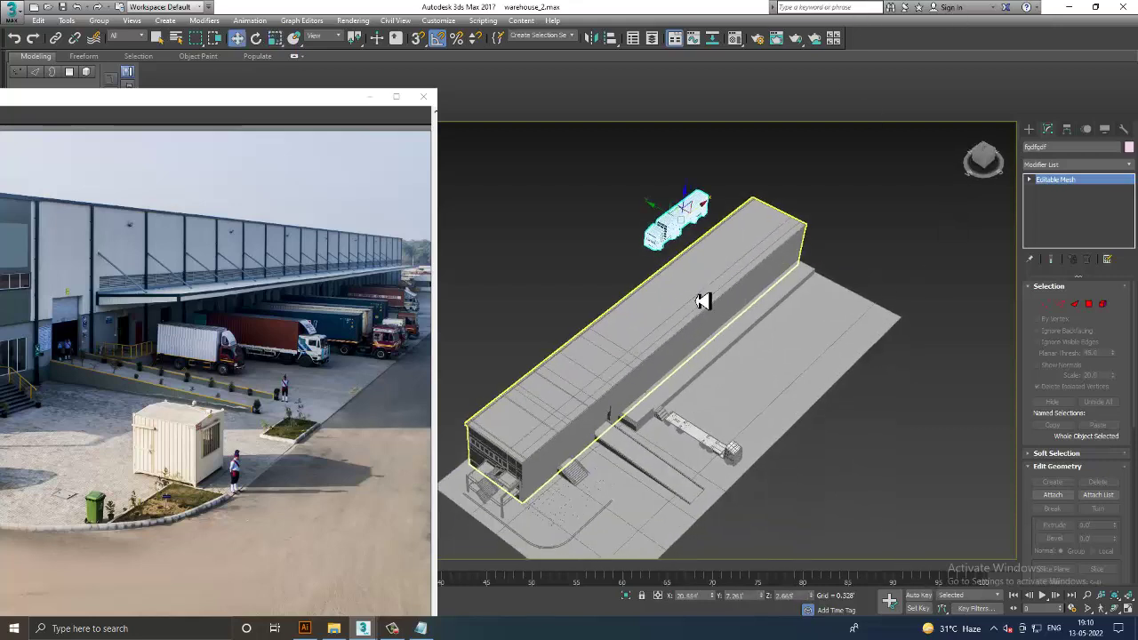
key(alt+a)
click(698, 436)
click(575, 417)
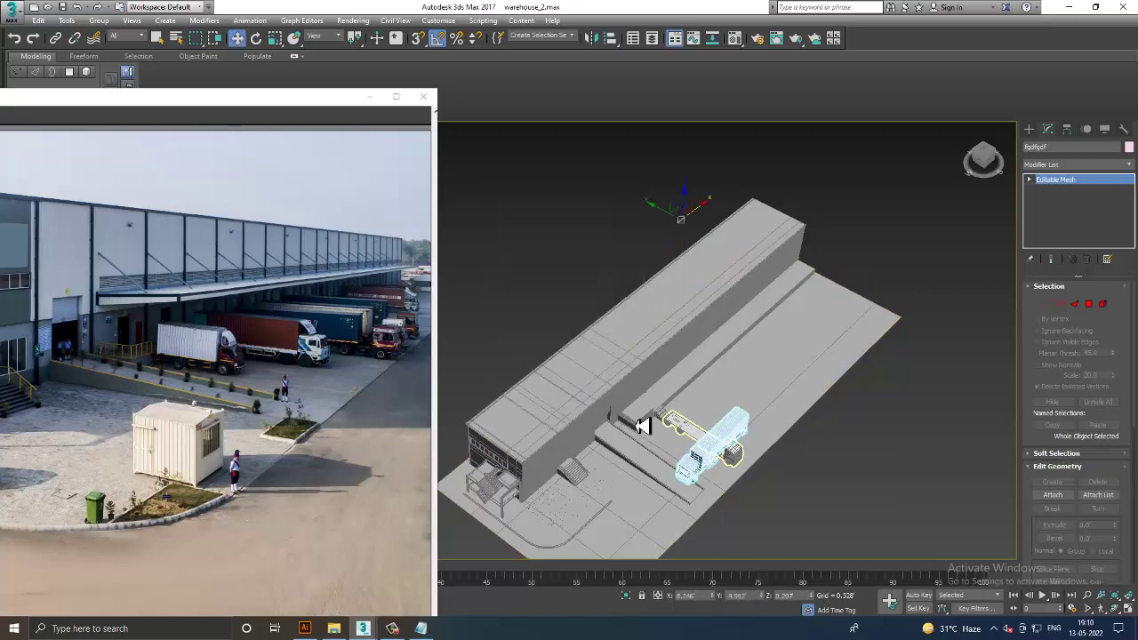
Step: Rotate the new truck to run along the dock and slide it beside the first truck
alt+middle_drag(642, 426, 737, 376)
scroll(735, 427, up, 2)
key(e)
mouse_move(735, 427)
alt+middle_down()
mouse_move(689, 341)
mouse_move(648, 398)
alt+middle_up()
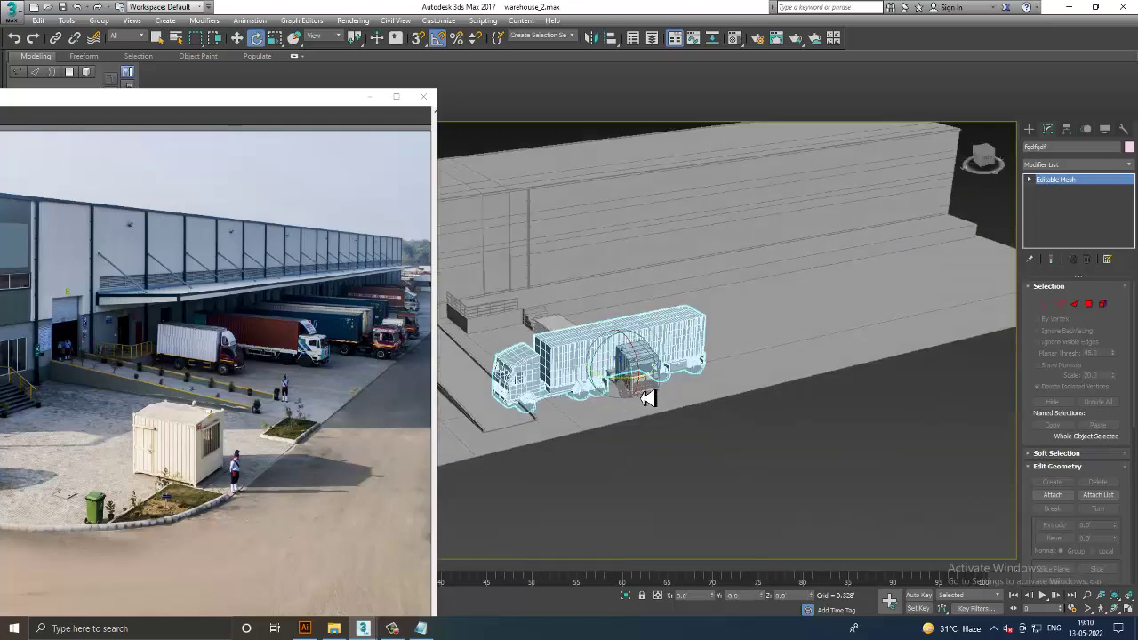
drag(625, 387, 637, 377)
alt+middle_drag(636, 377, 663, 373)
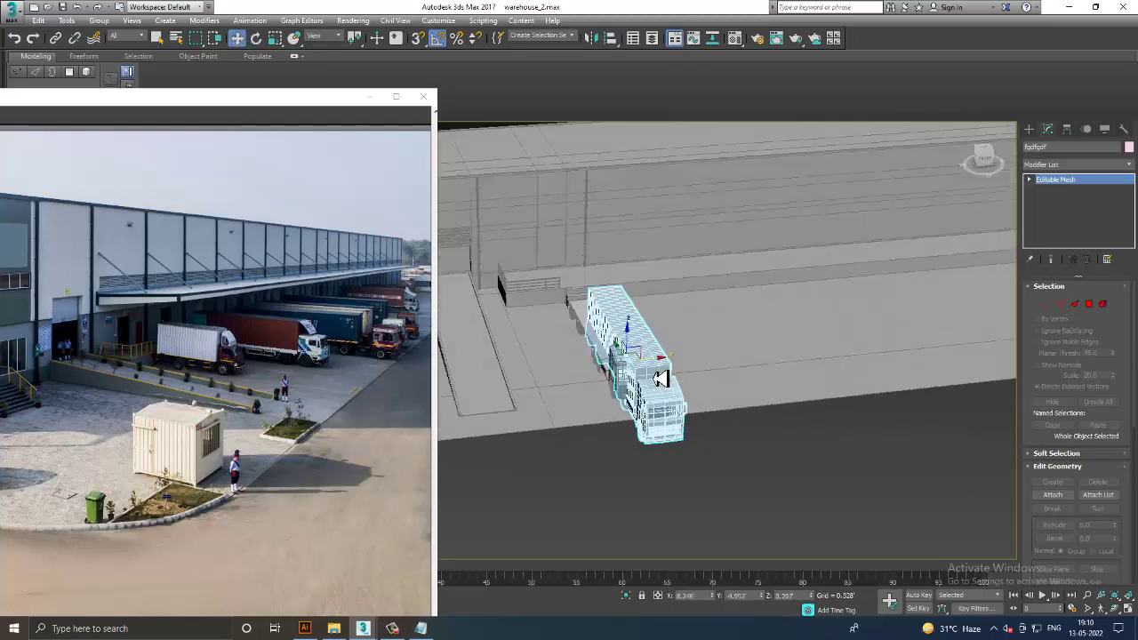
key(w)
drag(662, 371, 765, 358)
Step: Scale the new truck down slightly and nudge it into place alongside the first truck
alt+middle_drag(765, 357, 763, 360)
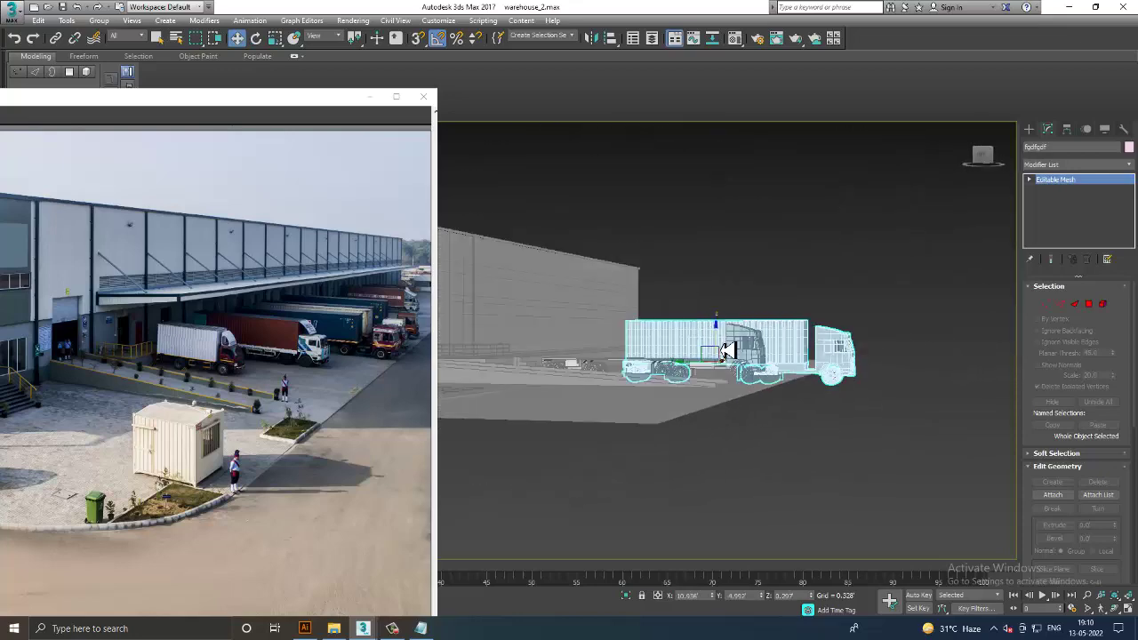
scroll(763, 360, up, 2)
scroll(767, 367, up, 2)
key(r)
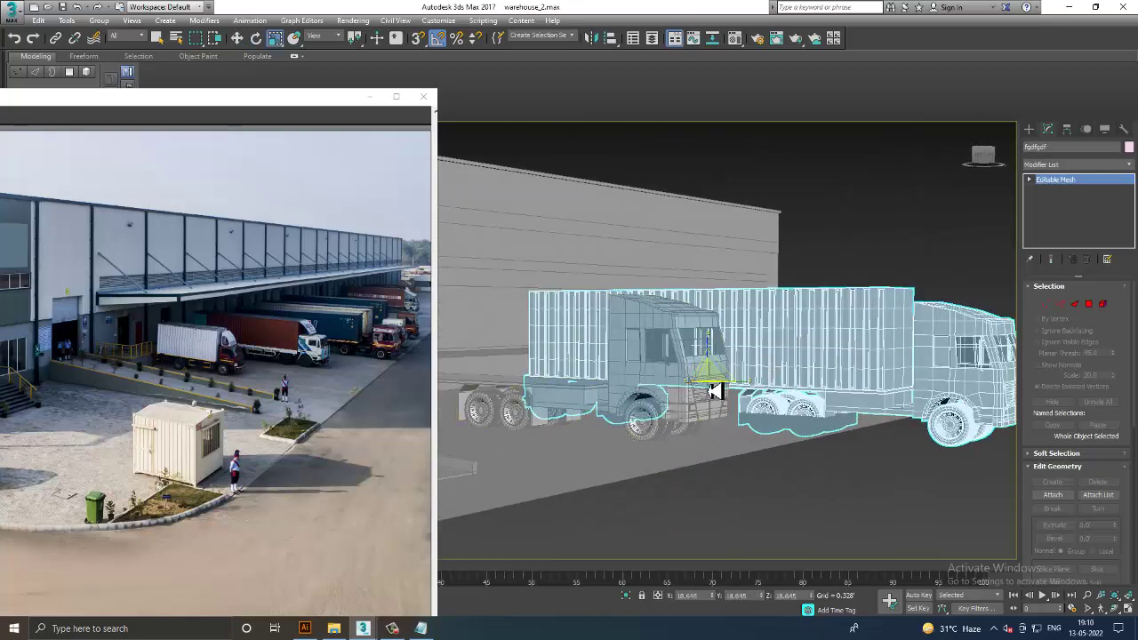
alt+middle_drag(719, 388, 726, 400)
key(w)
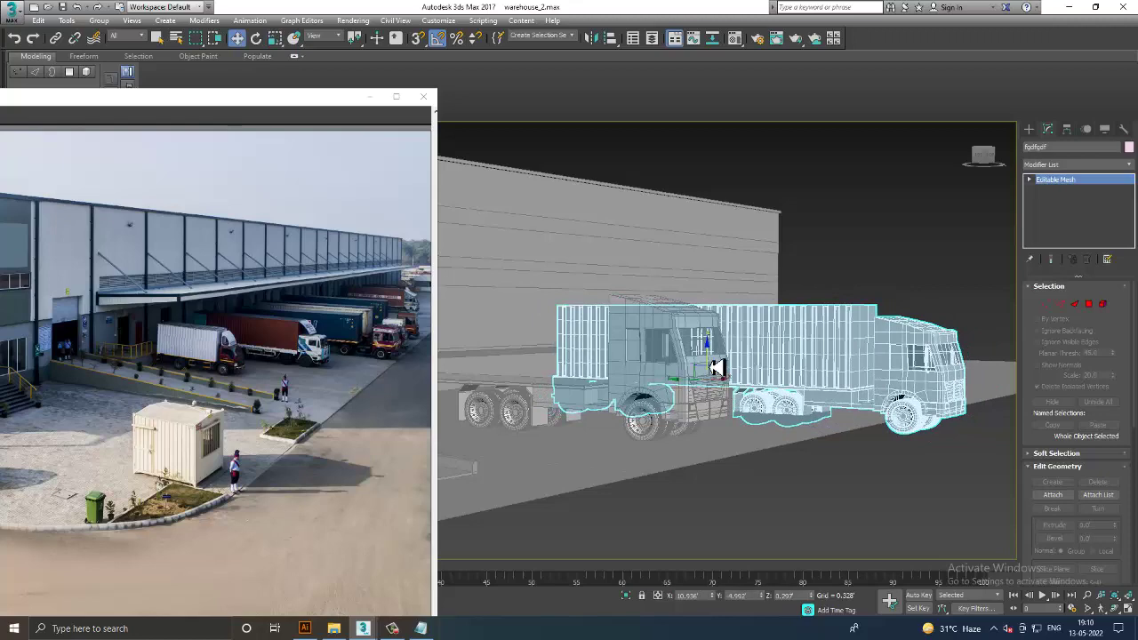
drag(718, 371, 711, 356)
alt+middle_drag(712, 356, 747, 380)
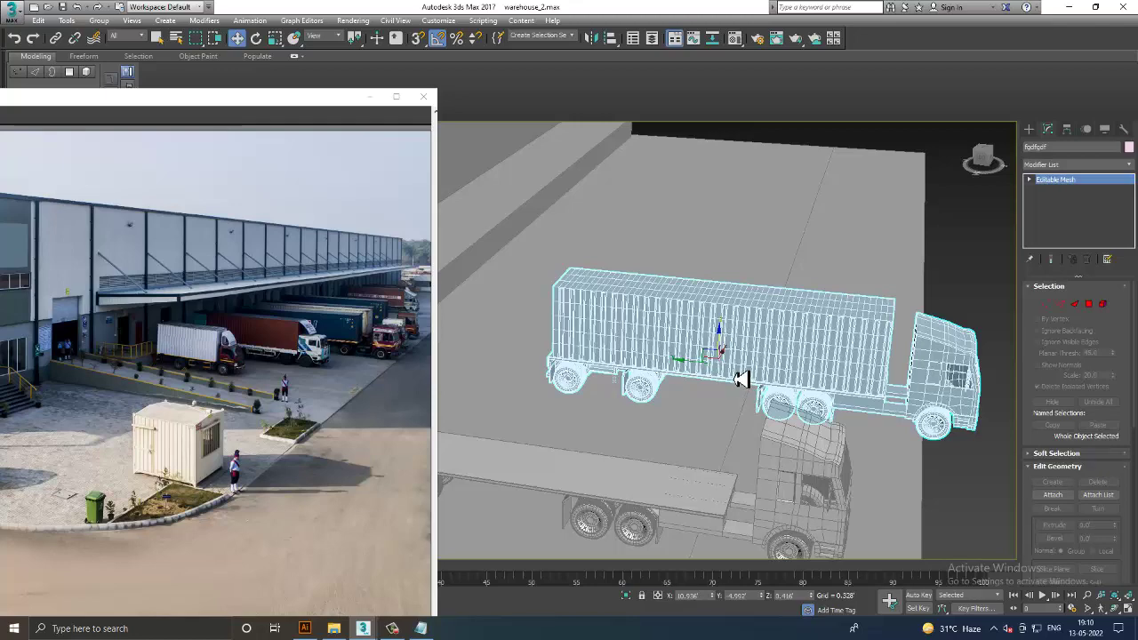
alt+middle_drag(719, 424, 846, 396)
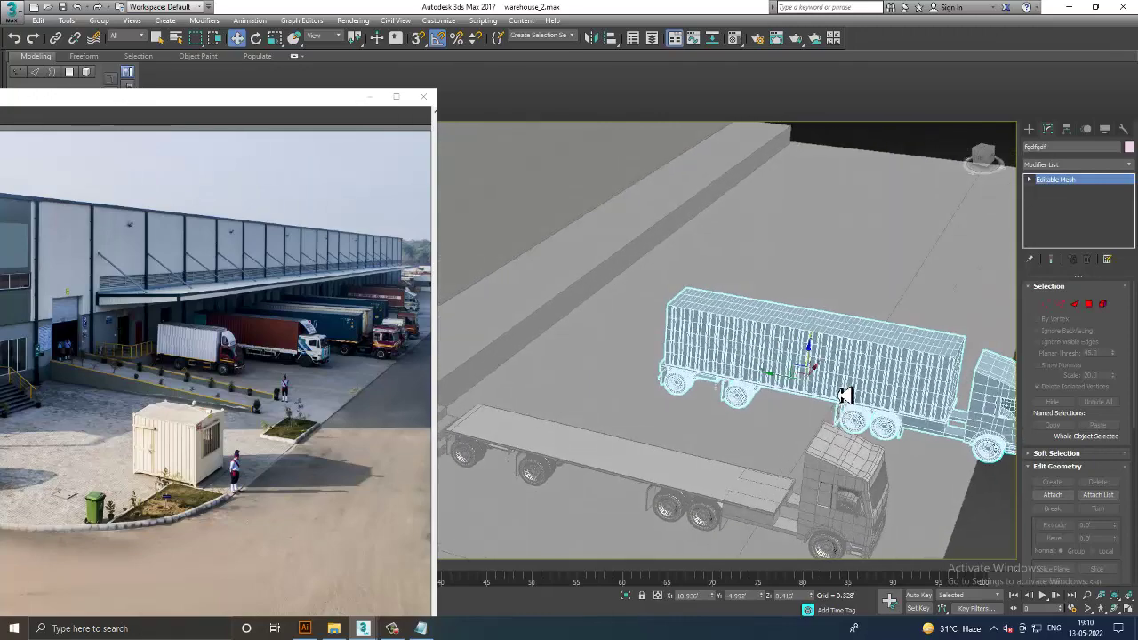
drag(846, 396, 801, 404)
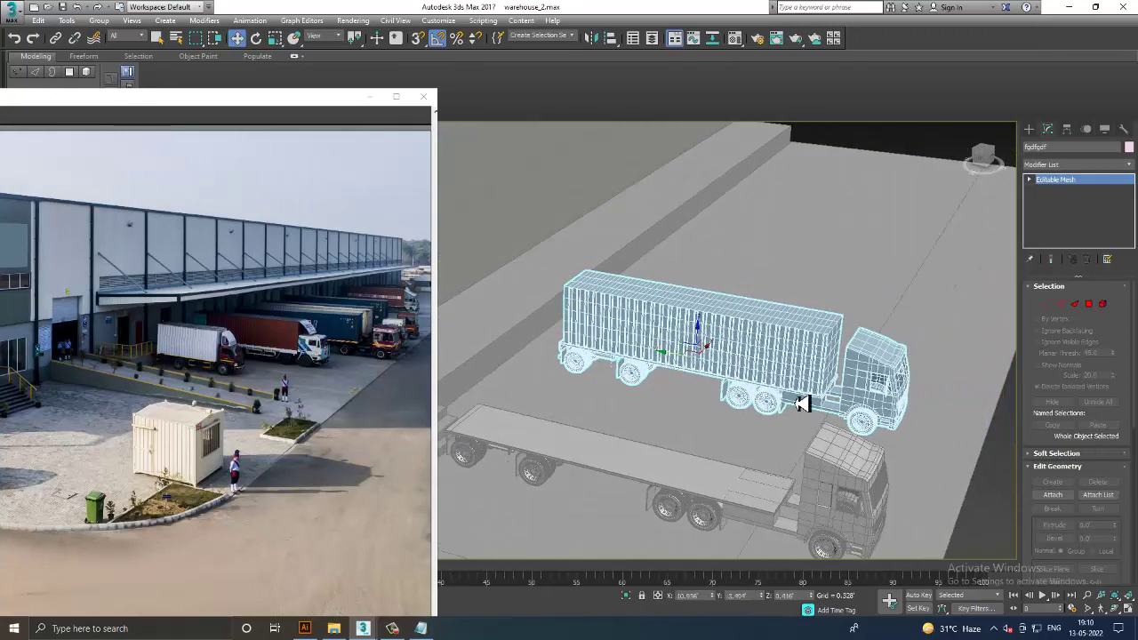
mouse_move(801, 405)
alt+middle_down()
mouse_move(742, 375)
mouse_move(824, 348)
mouse_move(780, 323)
mouse_move(704, 401)
mouse_move(691, 399)
alt+middle_up()
Step: Select the second truck and nudge it slightly left along X
click(622, 385)
mouse_move(825, 359)
alt+middle_down()
mouse_move(831, 368)
mouse_move(783, 356)
mouse_move(818, 411)
mouse_move(863, 394)
mouse_move(866, 414)
alt+middle_up()
click(800, 380)
drag(817, 411, 806, 413)
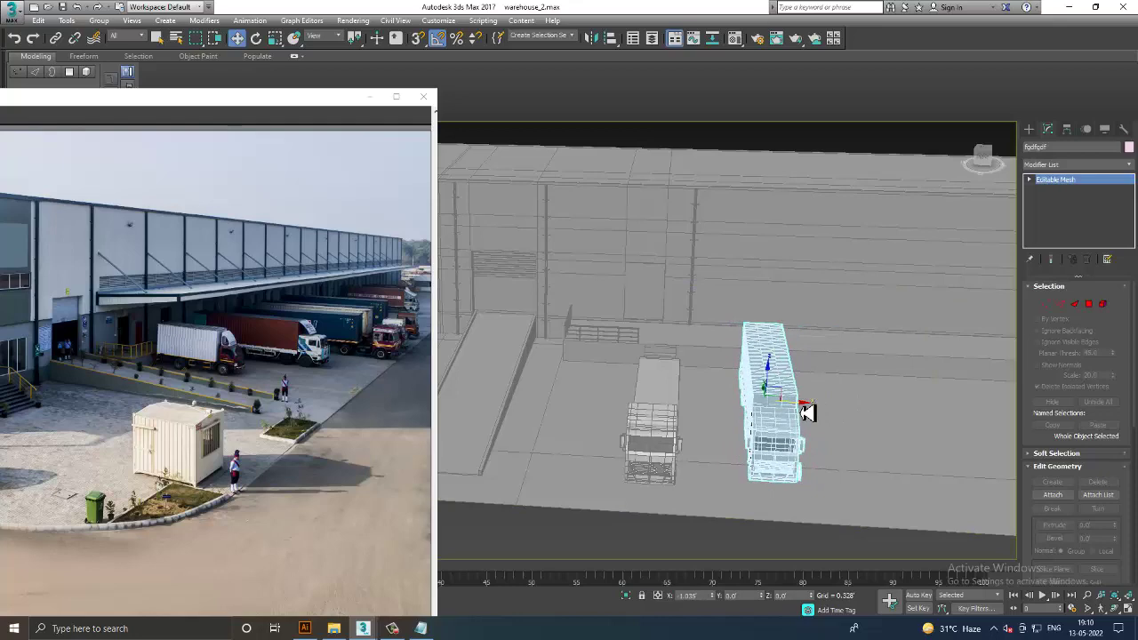
mouse_move(807, 404)
alt+middle_down()
mouse_move(720, 325)
mouse_move(706, 348)
mouse_move(744, 343)
alt+middle_up()
Step: Select the warehouse wall box and briefly toggle quick edge-loop cutting on and off
click(704, 343)
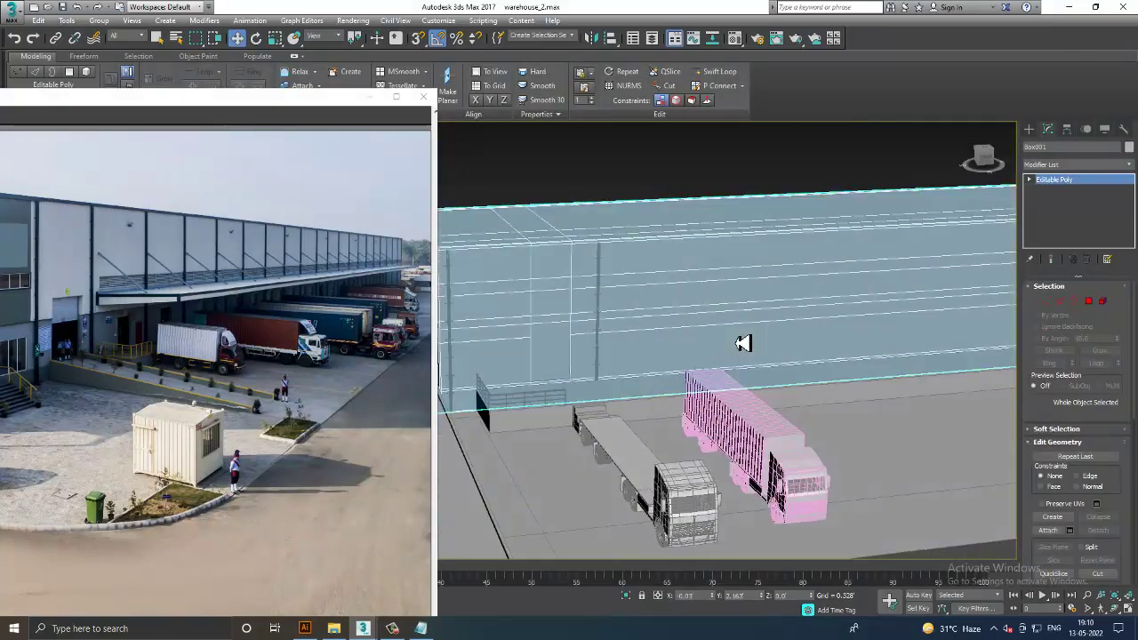
click(716, 71)
mouse_move(658, 267)
alt+middle_down()
mouse_move(628, 312)
mouse_move(717, 347)
mouse_move(677, 327)
mouse_move(773, 345)
alt+middle_up()
right_click(719, 332)
scroll(738, 343, up, 3)
Step: Extrude three selected wall polygons, including the thin bottom strip
click(1091, 303)
click(730, 298)
ctrl+click(724, 411)
ctrl+click(729, 422)
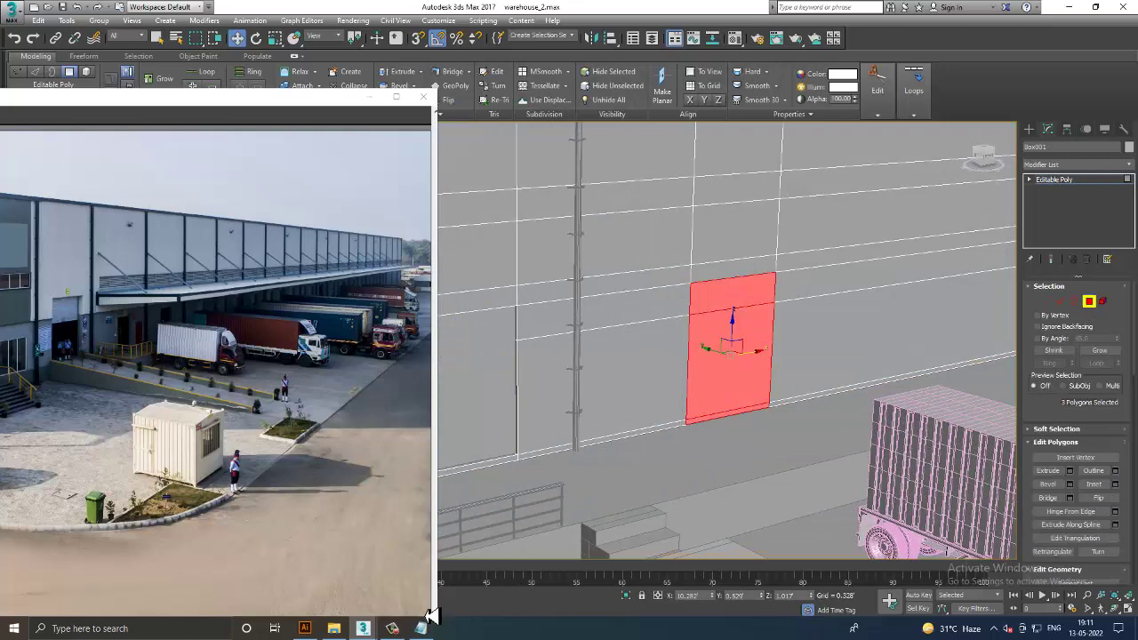
click(402, 630)
click(402, 630)
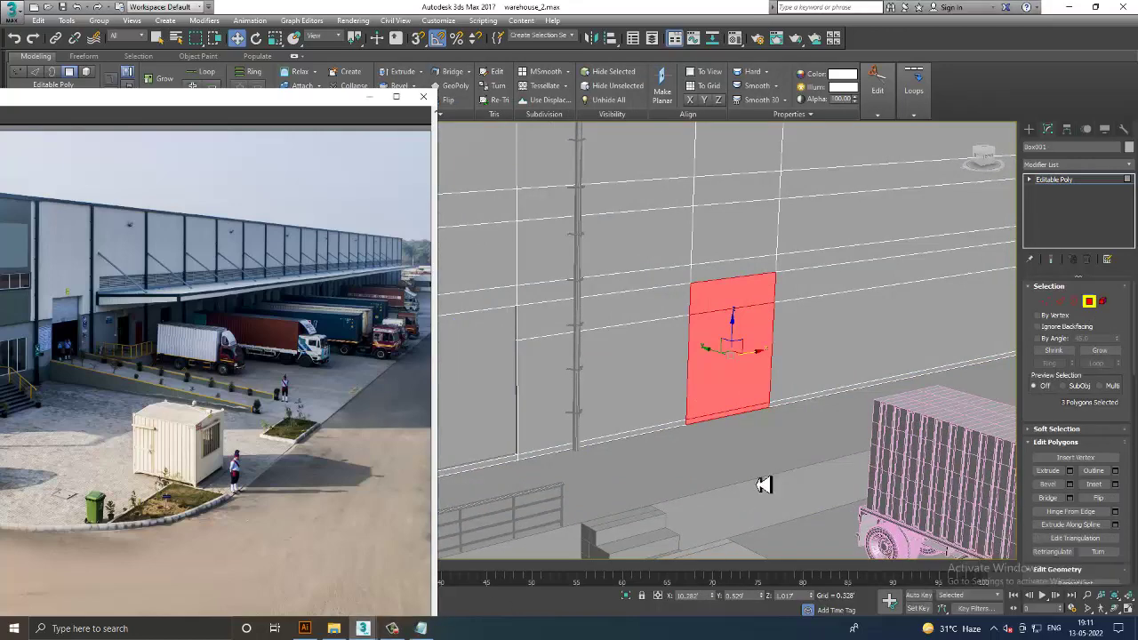
alt+middle_drag(758, 345, 770, 350)
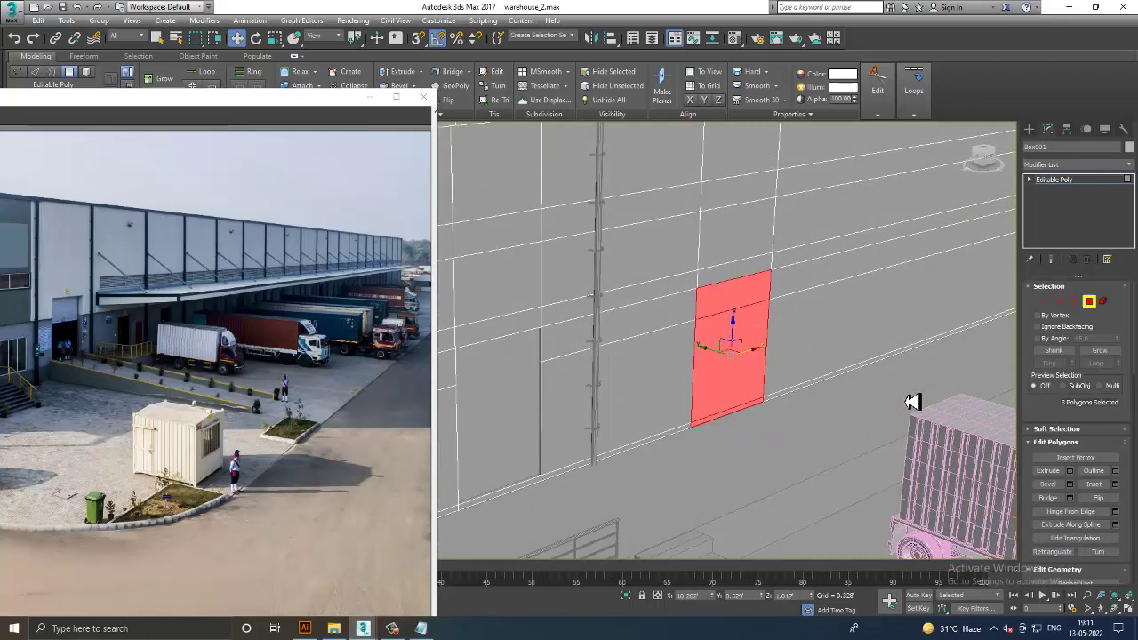
click(1070, 471)
click(538, 381)
scroll(673, 381, down, 3)
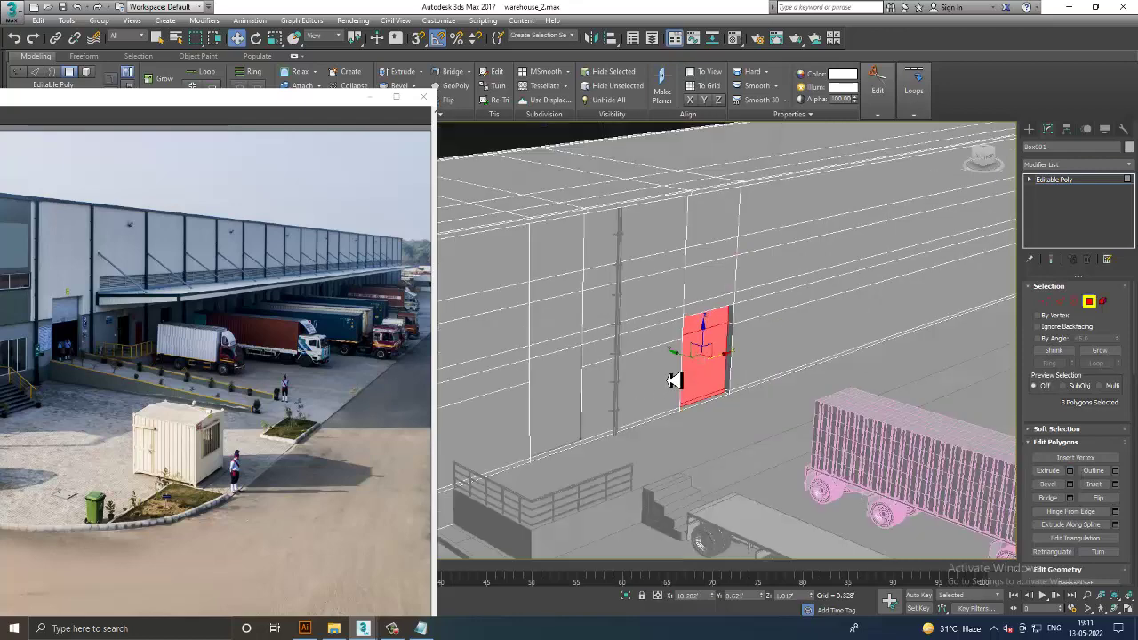
alt+middle_drag(674, 380, 813, 377)
Step: Exit Polygon level back to the whole Editable Poly wall and adjust the zoom
click(1058, 192)
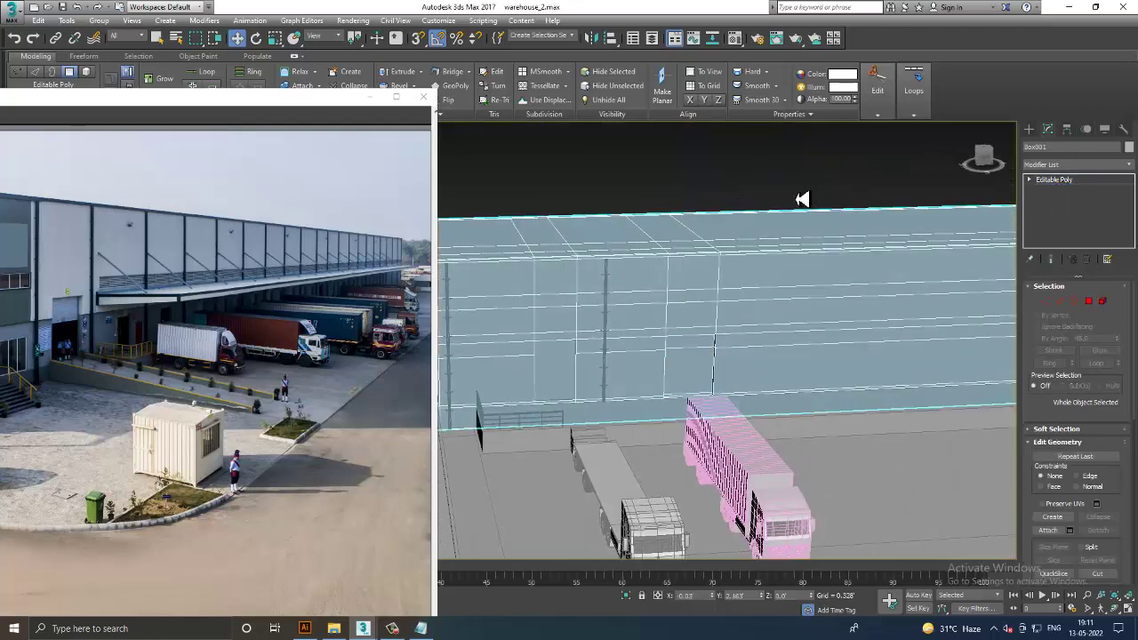
scroll(666, 330, up, 2)
scroll(706, 343, up, 2)
scroll(699, 330, up, 2)
scroll(699, 330, down, 3)
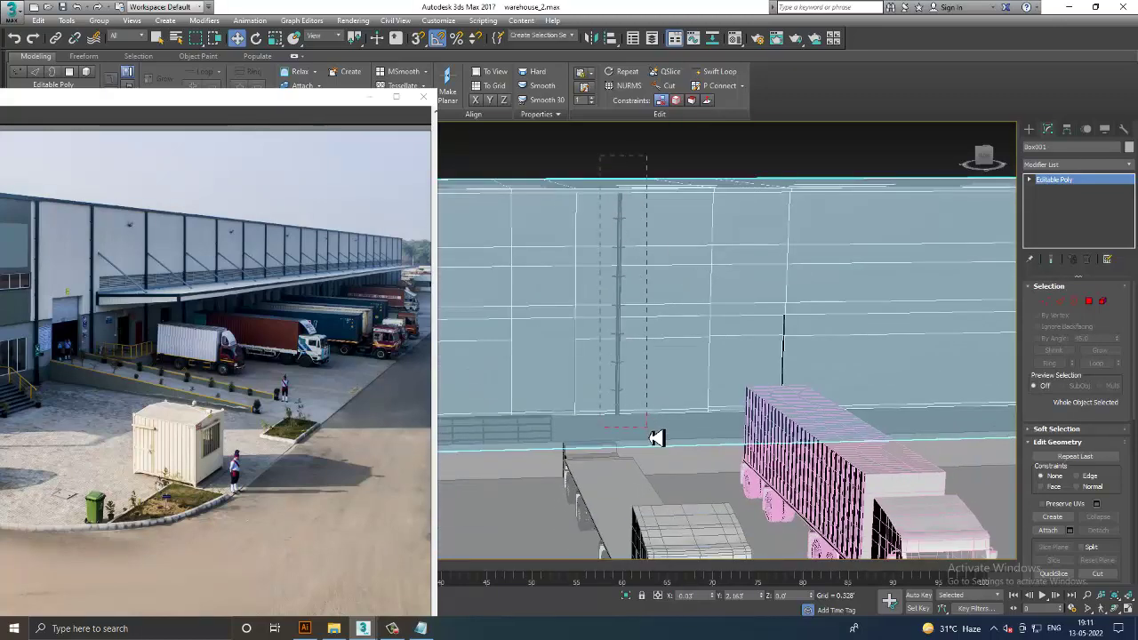
Step: Shift-drag a copy of the thin vertical wall pole farther right along X
click(656, 438)
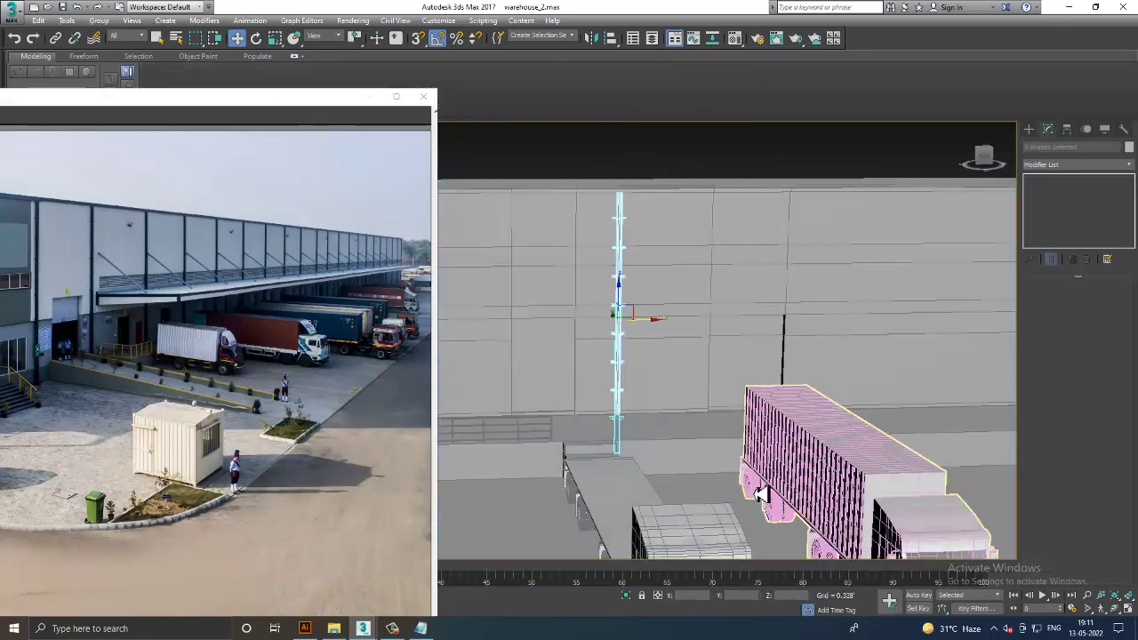
alt+middle_drag(760, 495, 652, 346)
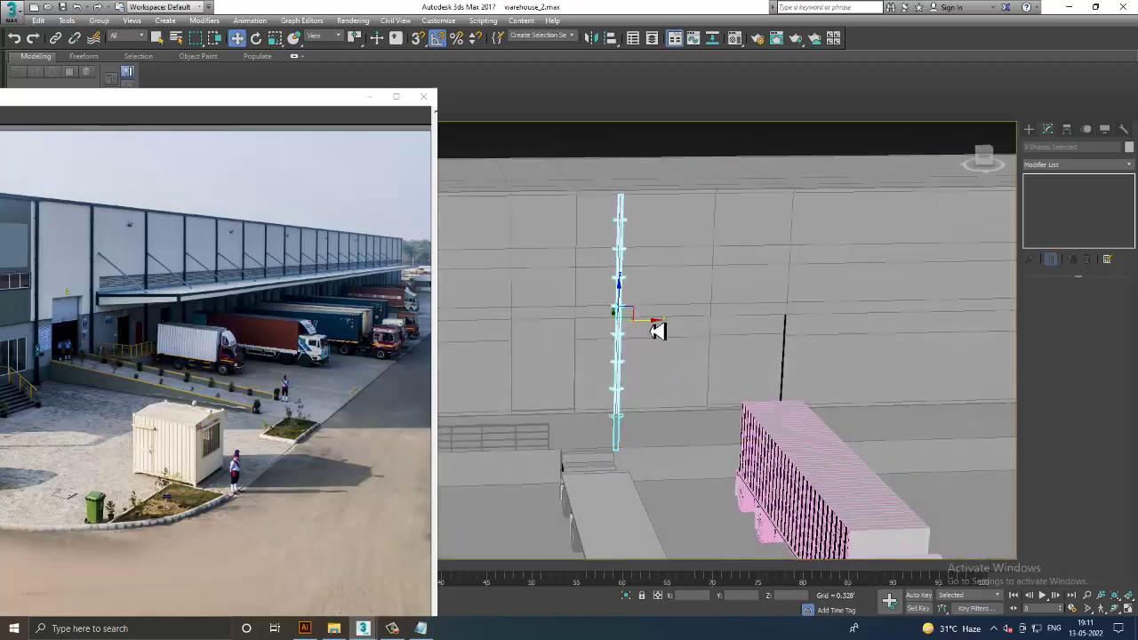
shift+drag(658, 331, 865, 331)
click(570, 364)
Step: Shift-drag a copy of the small wall panel box farther right along X
click(545, 376)
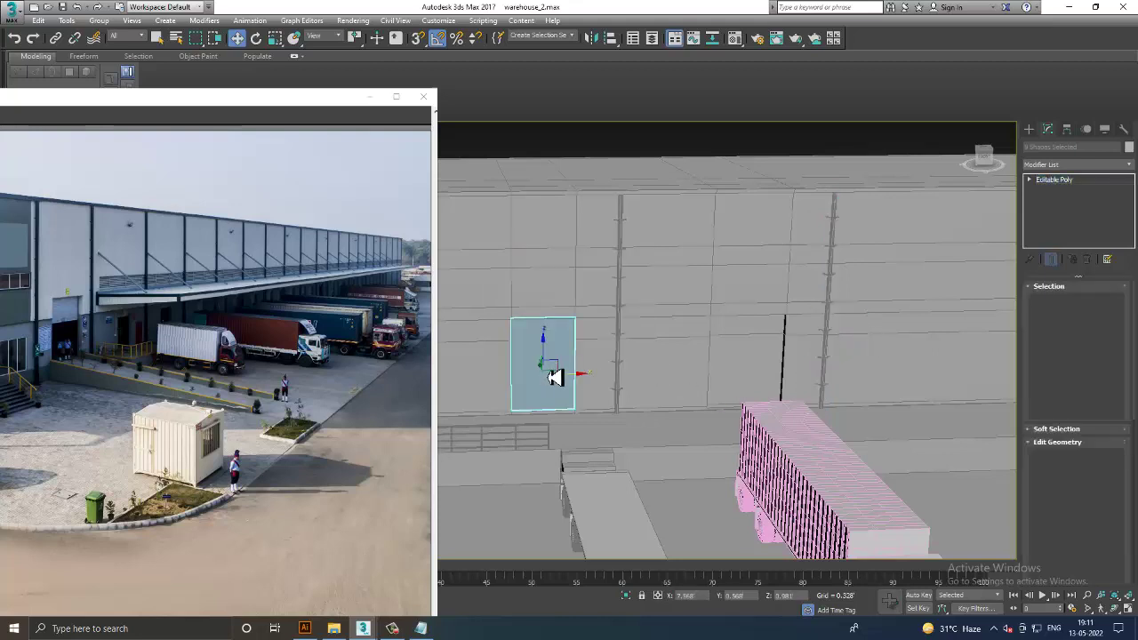
shift+drag(579, 399, 776, 396)
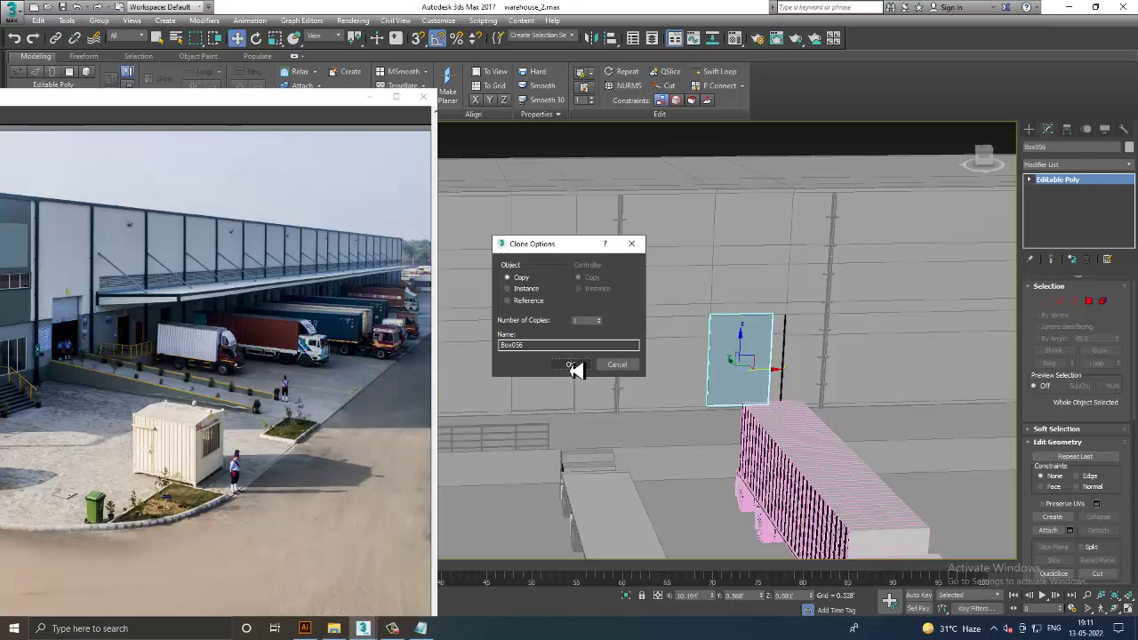
click(574, 367)
middle_drag(730, 351, 714, 351)
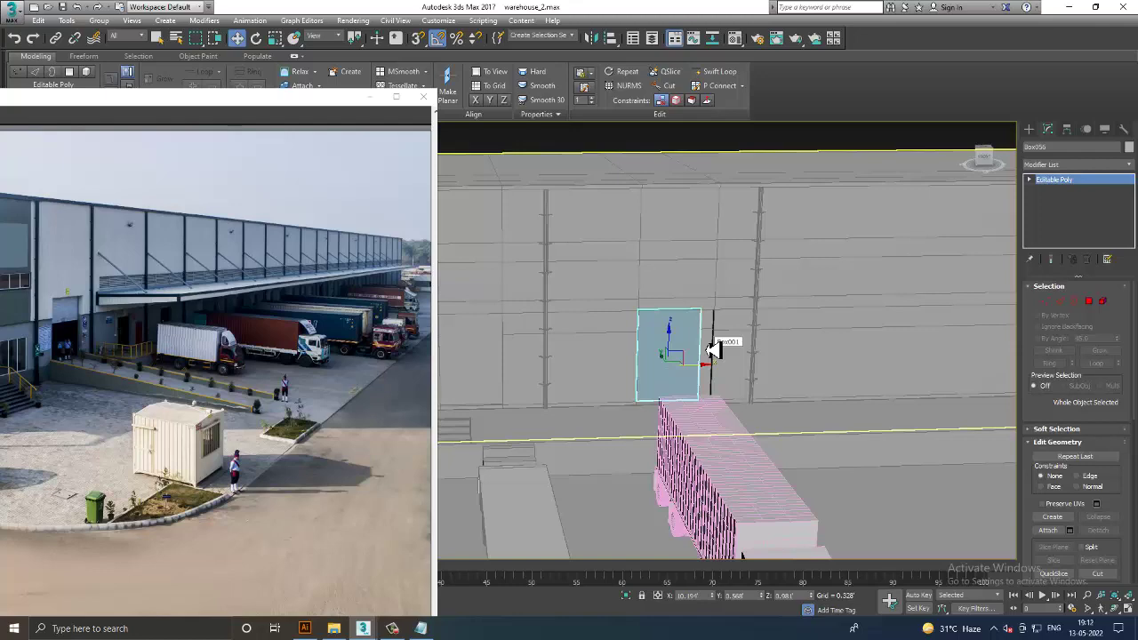
Step: Briefly enter vertex level on the warehouse wall, then return to the whole object
click(758, 308)
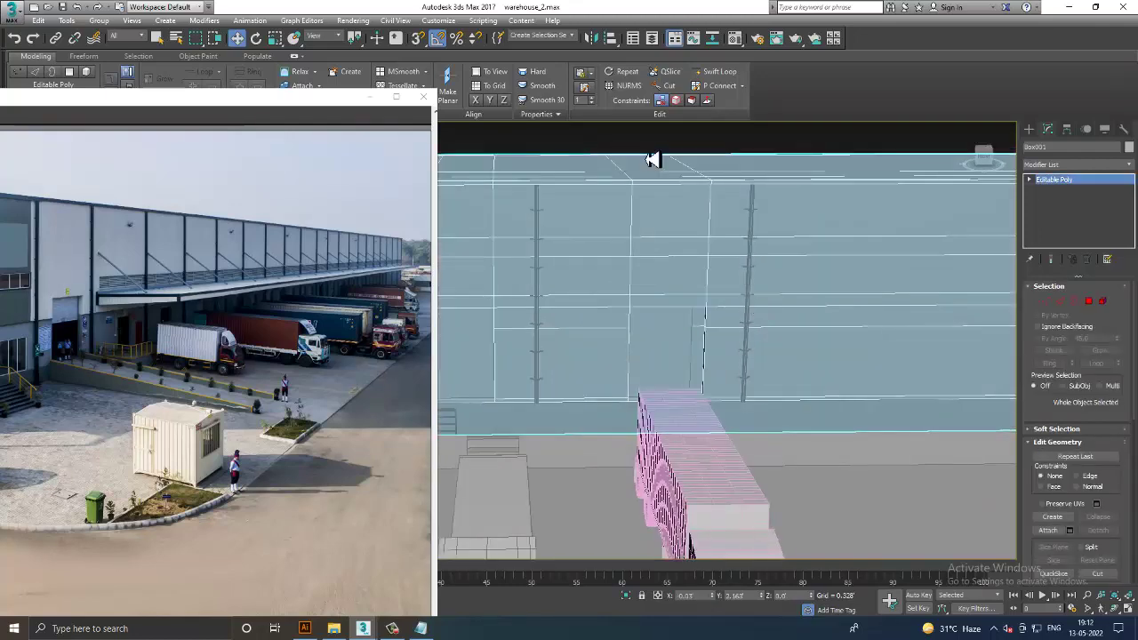
key(1)
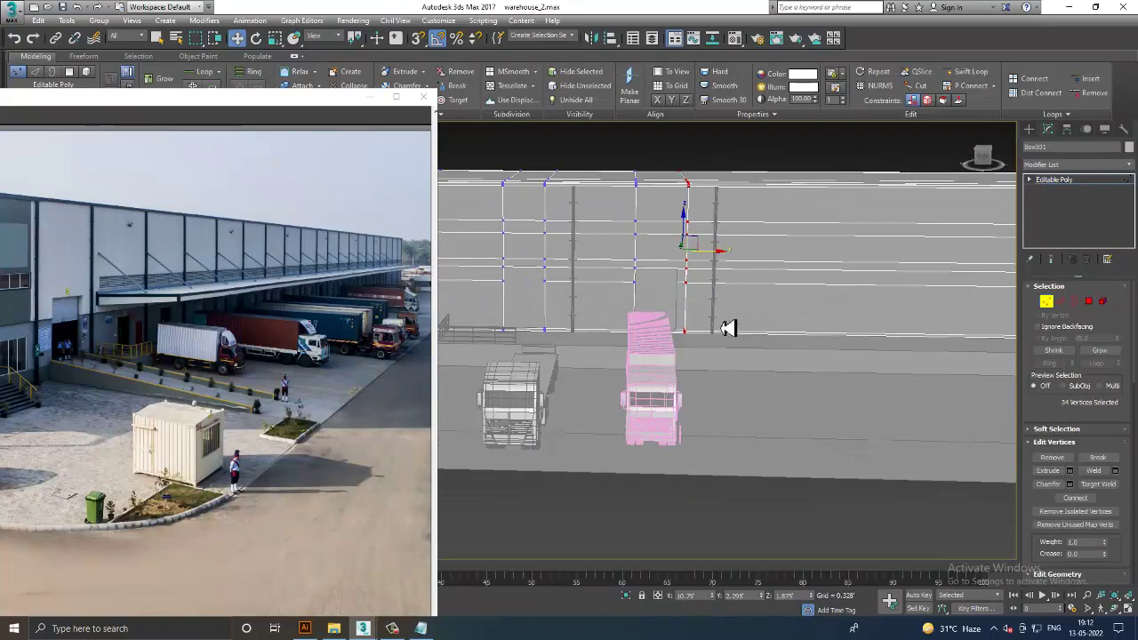
mouse_move(712, 265)
alt+middle_down()
mouse_move(672, 256)
mouse_move(816, 264)
alt+middle_up()
scroll(671, 256, down, 3)
scroll(810, 269, down, 2)
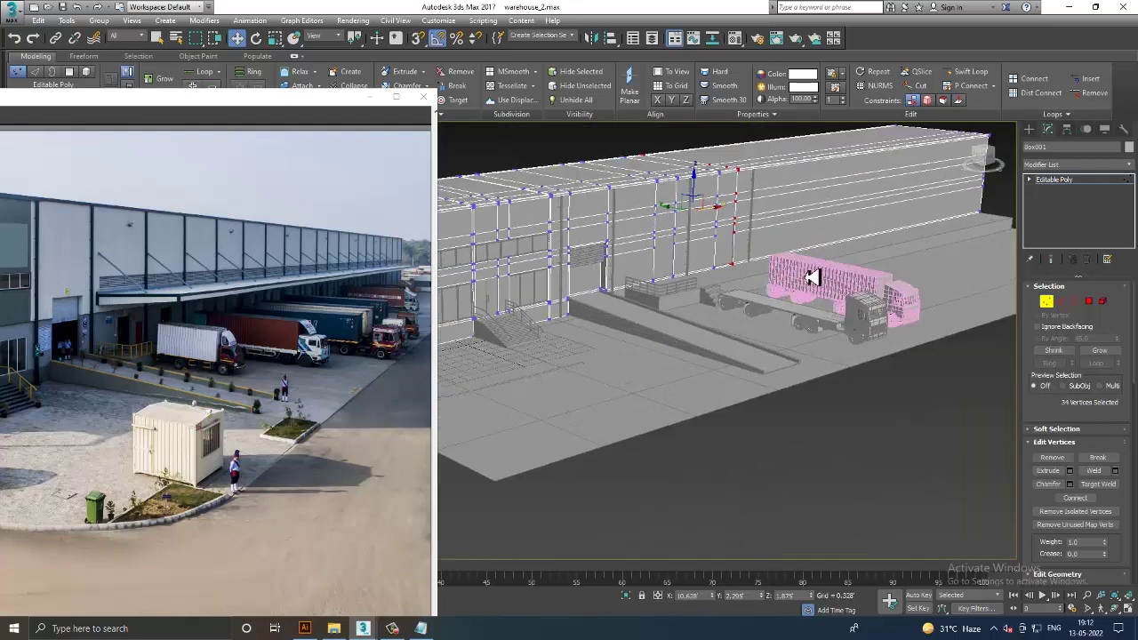
click(1074, 181)
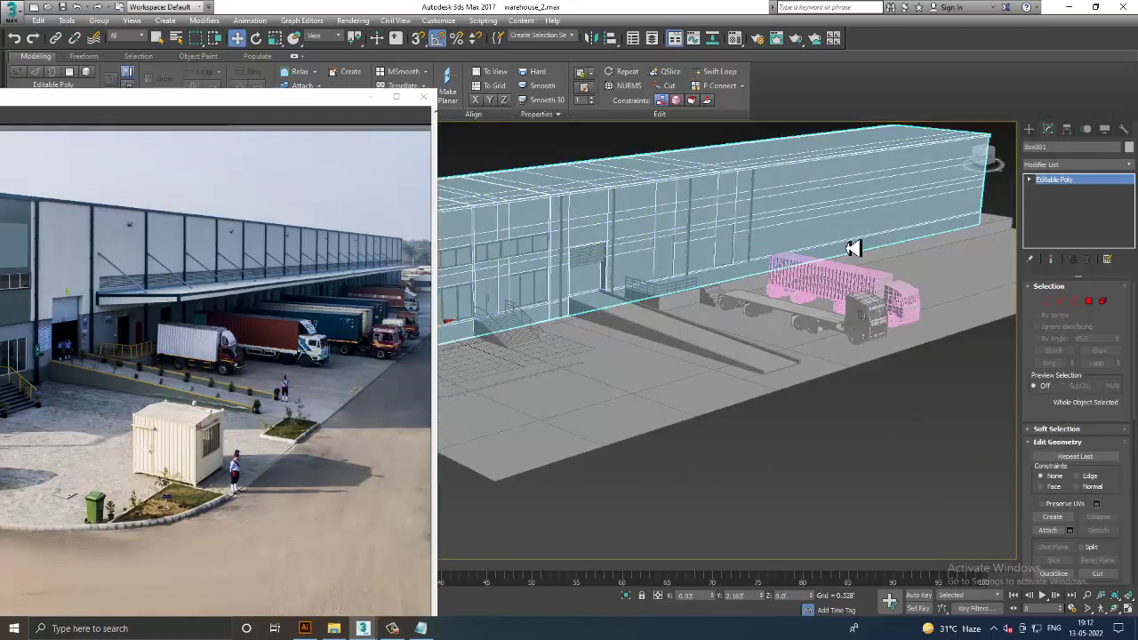
Step: Close the reference photo window and hide edged faces with F4 while orbiting the warehouse
click(369, 96)
mouse_move(610, 376)
alt+middle_down()
mouse_move(578, 410)
mouse_move(745, 350)
alt+middle_up()
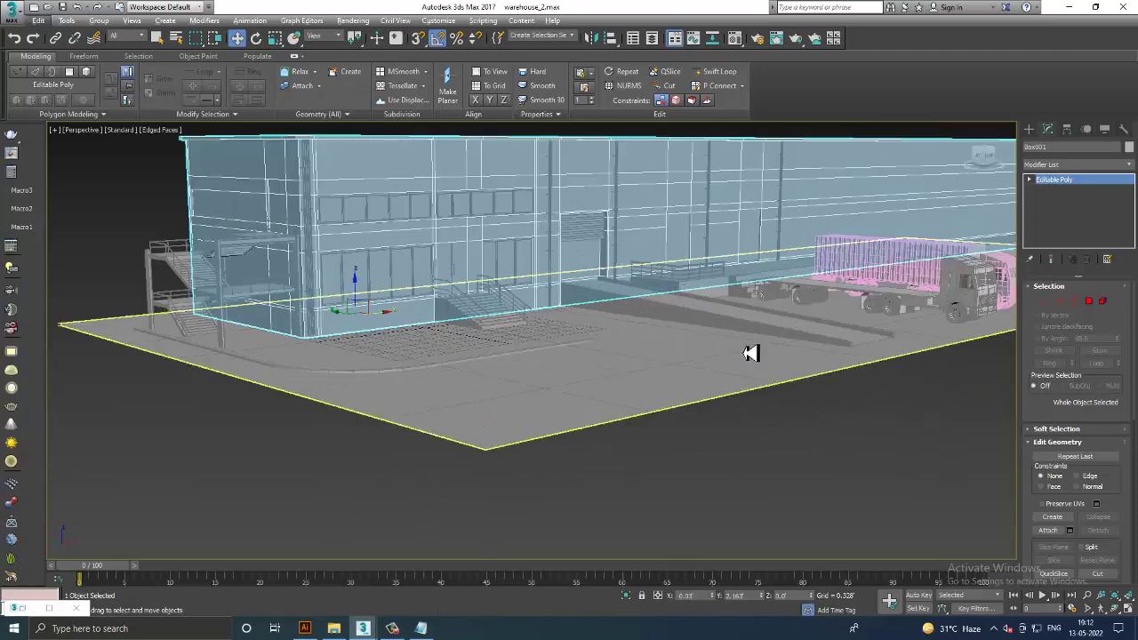
scroll(676, 442, down, 2)
key(F4)
alt+middle_drag(676, 442, 681, 453)
scroll(721, 445, up, 2)
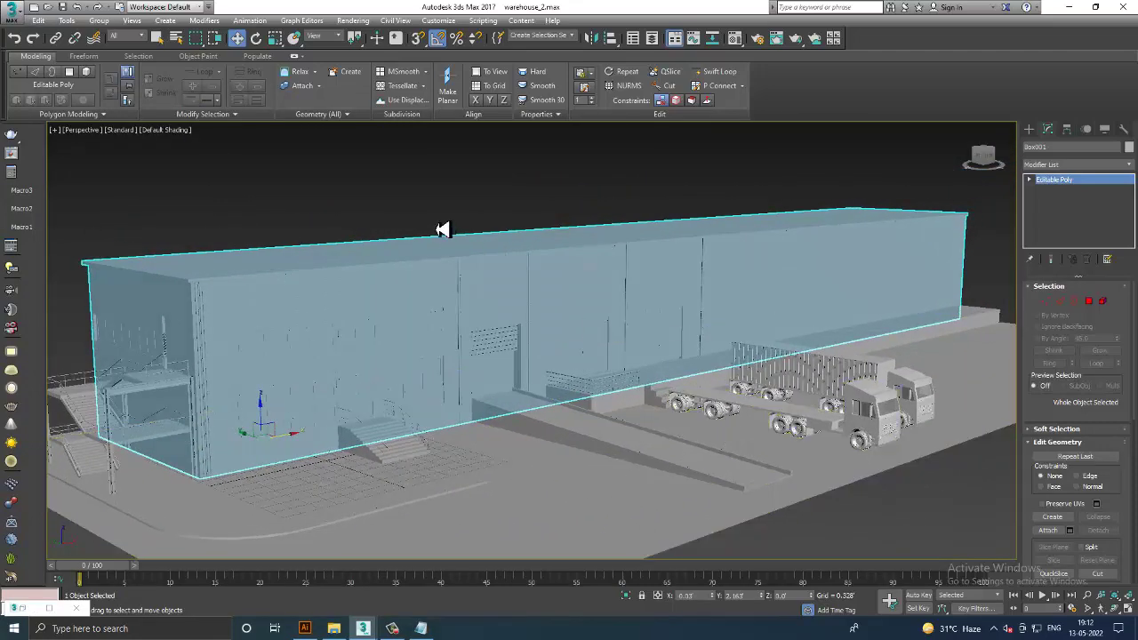
Step: Turn edged faces back on and select every object in the scene with Ctrl+A
click(431, 206)
click(479, 294)
key(F4)
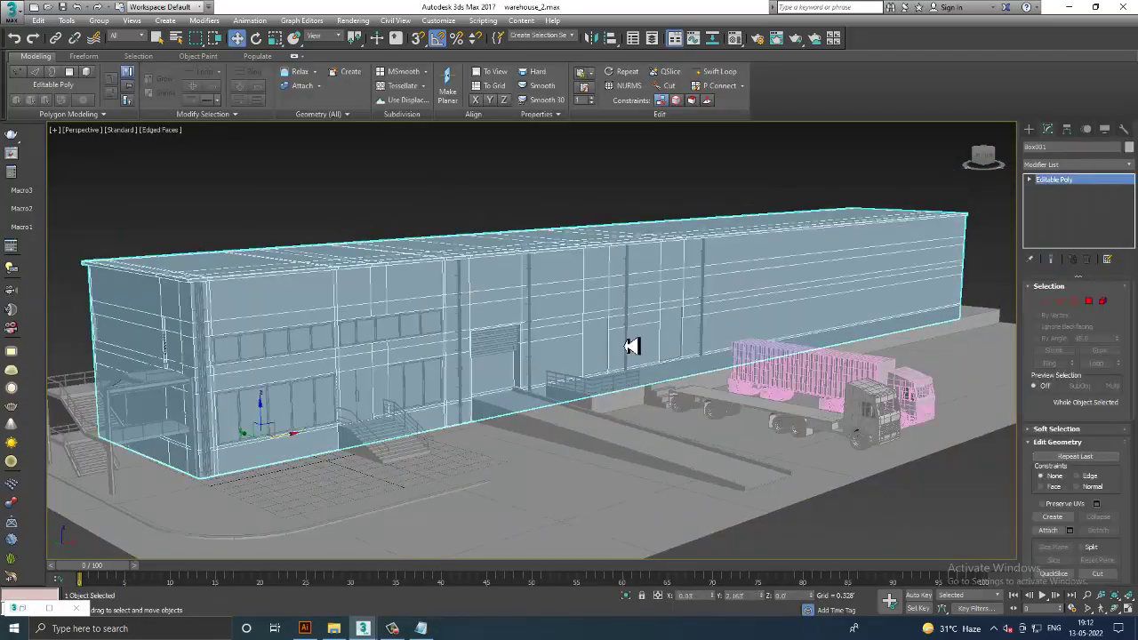
mouse_move(632, 346)
alt+middle_down()
mouse_move(699, 353)
mouse_move(674, 356)
alt+middle_up()
click(889, 513)
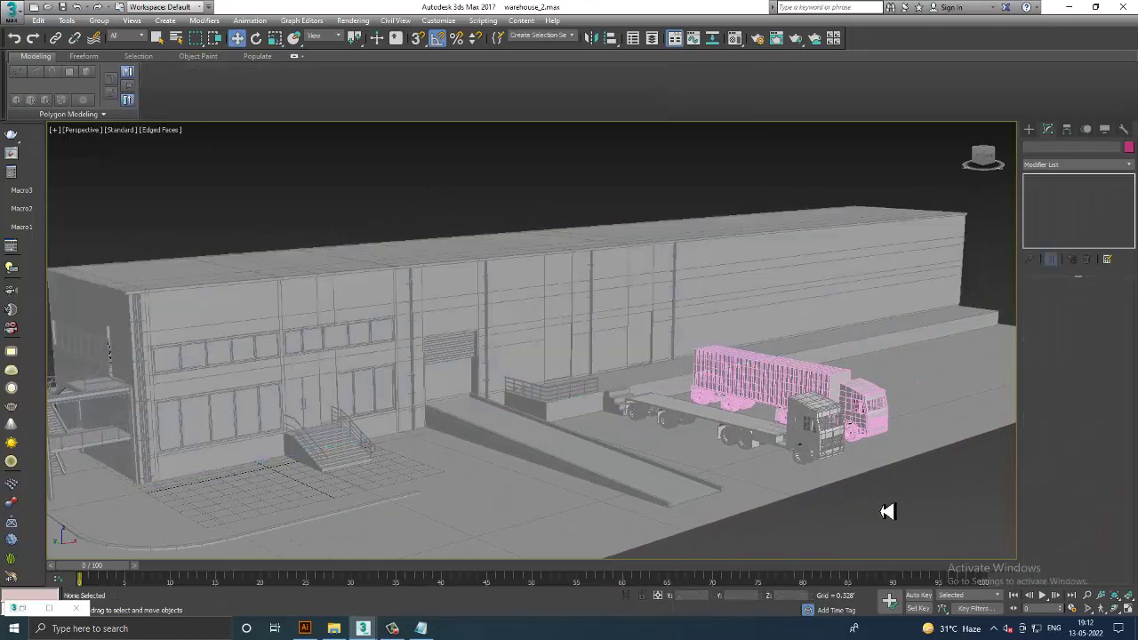
scroll(805, 484, up, 1)
scroll(801, 472, up, 3)
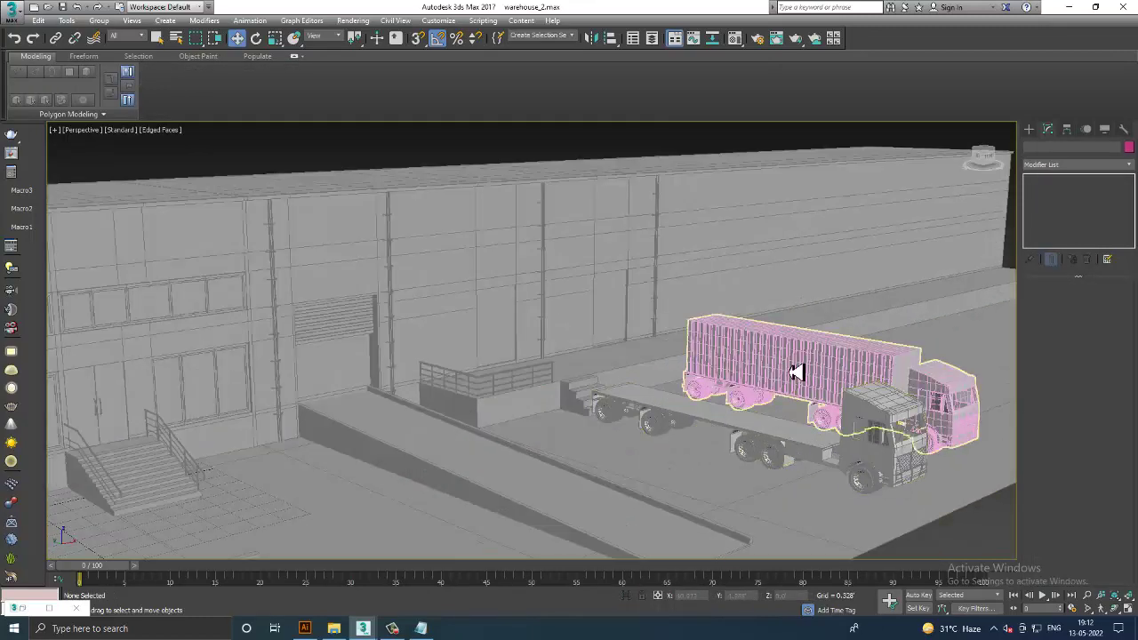
key(ctrl+a)
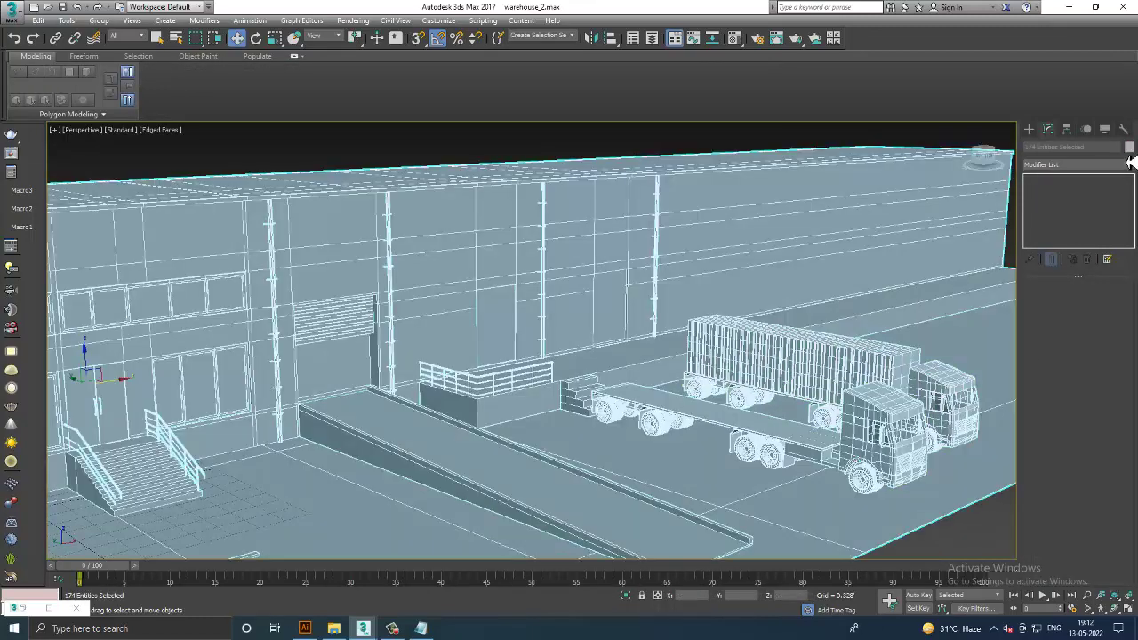
Step: Set the object colour of all selected objects to gray, then deselect
click(1129, 148)
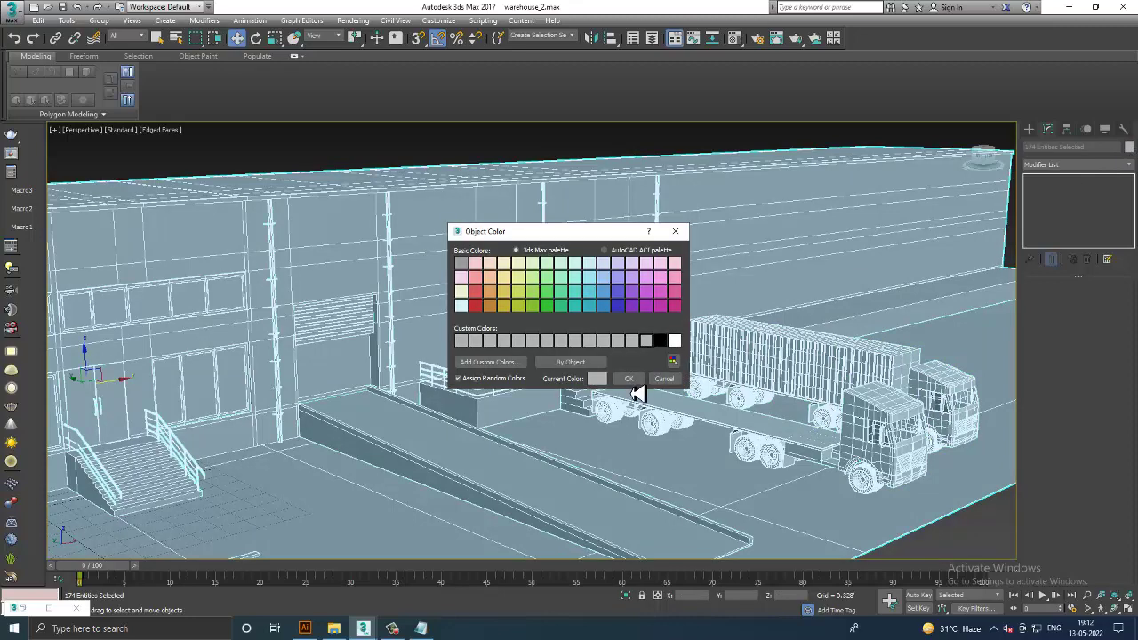
click(637, 388)
click(970, 553)
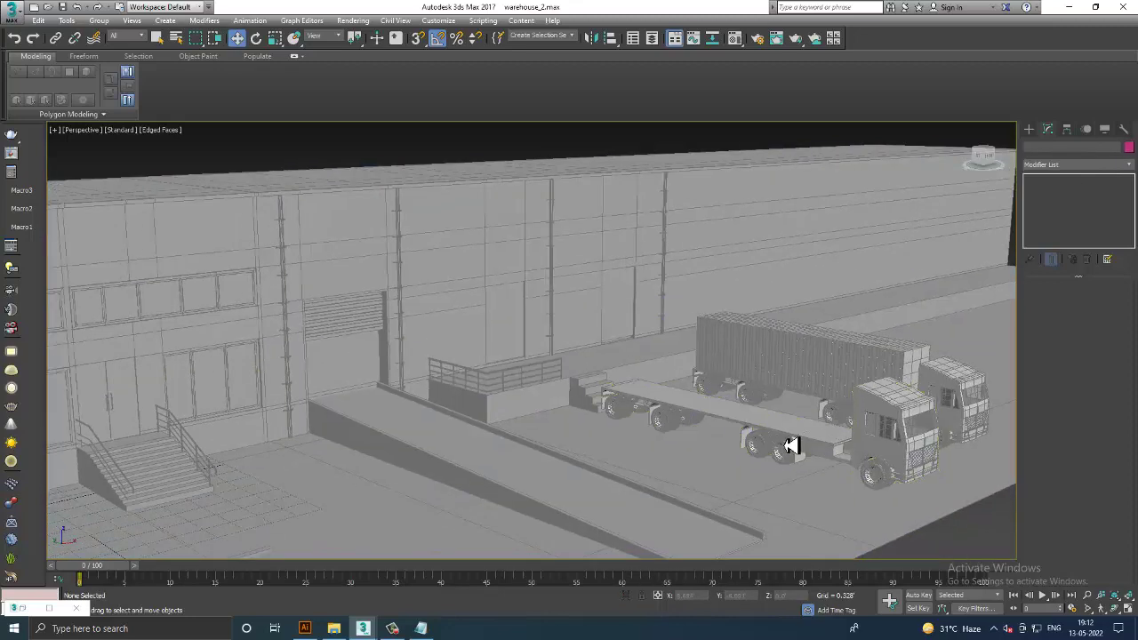
scroll(790, 445, down, 5)
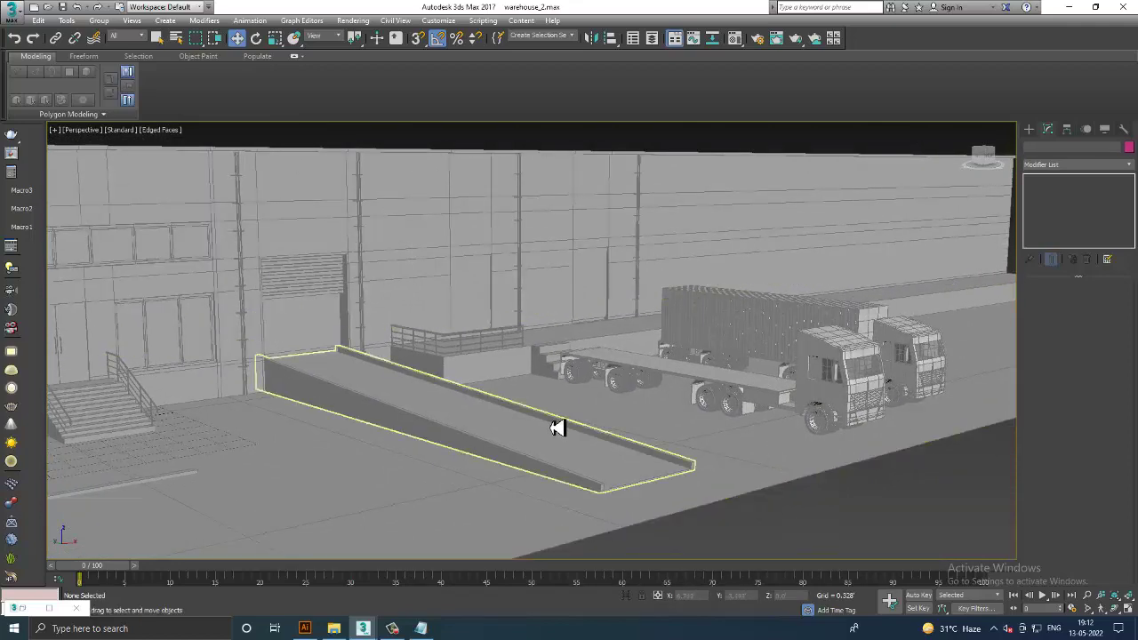
Step: Orbit to the warehouse's left end and bring the Notepad tutorial notes forward
mouse_move(631, 427)
alt+middle_down()
mouse_move(641, 402)
mouse_move(584, 401)
mouse_move(591, 378)
alt+middle_up()
scroll(591, 378, down, 4)
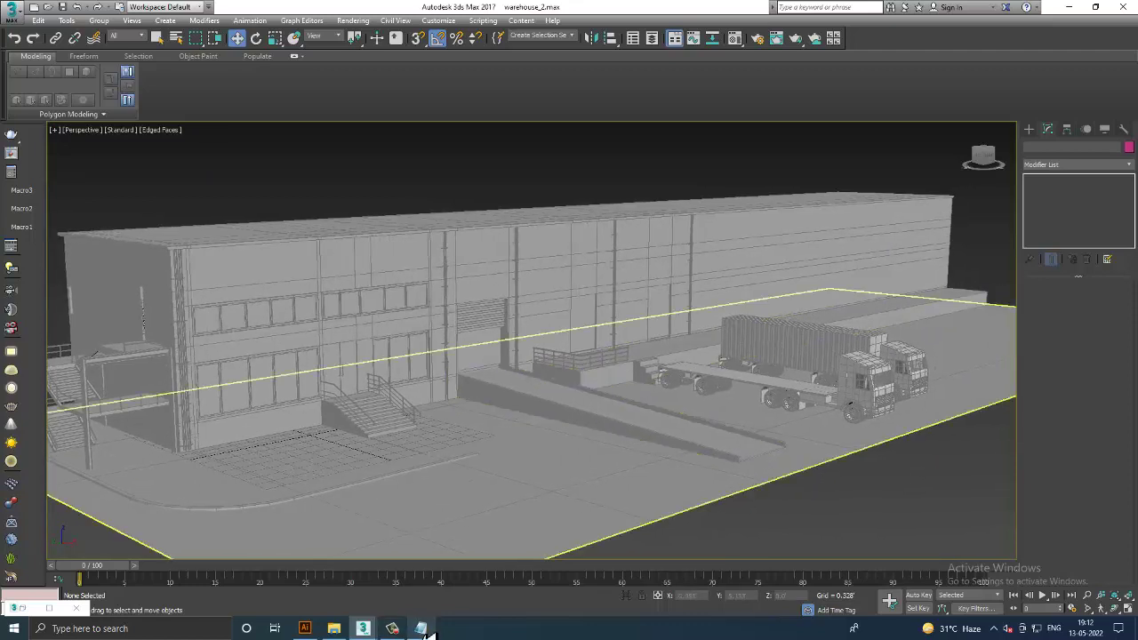
click(421, 629)
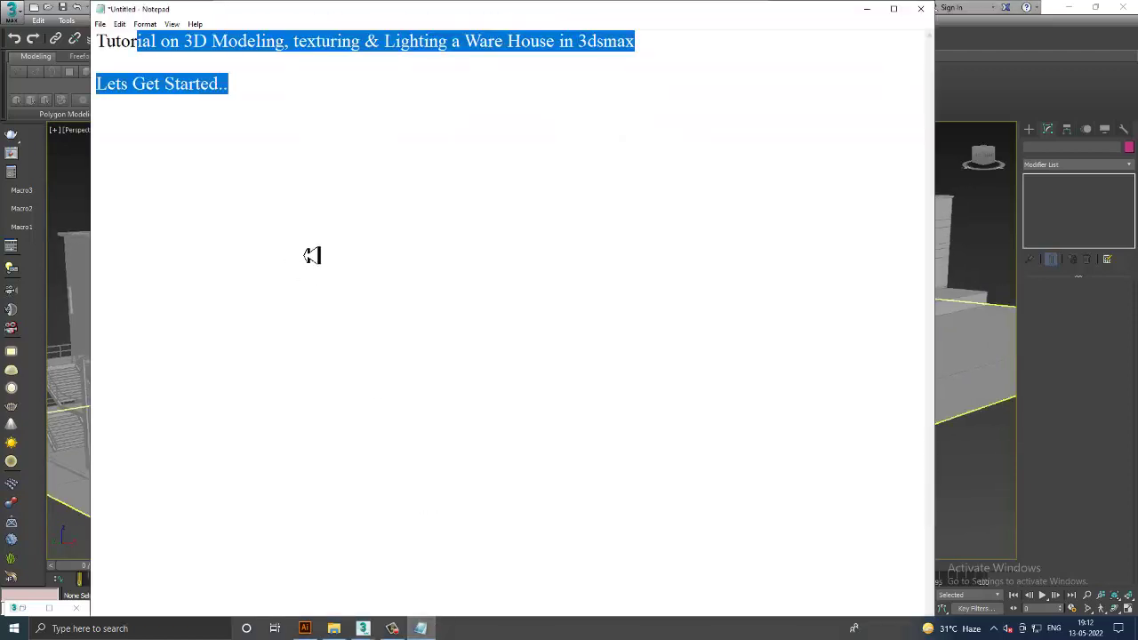
Step: Add the lines 'Thanks for Watching' and 'Continue to Next Part', then minimise Notepad
click(303, 95)
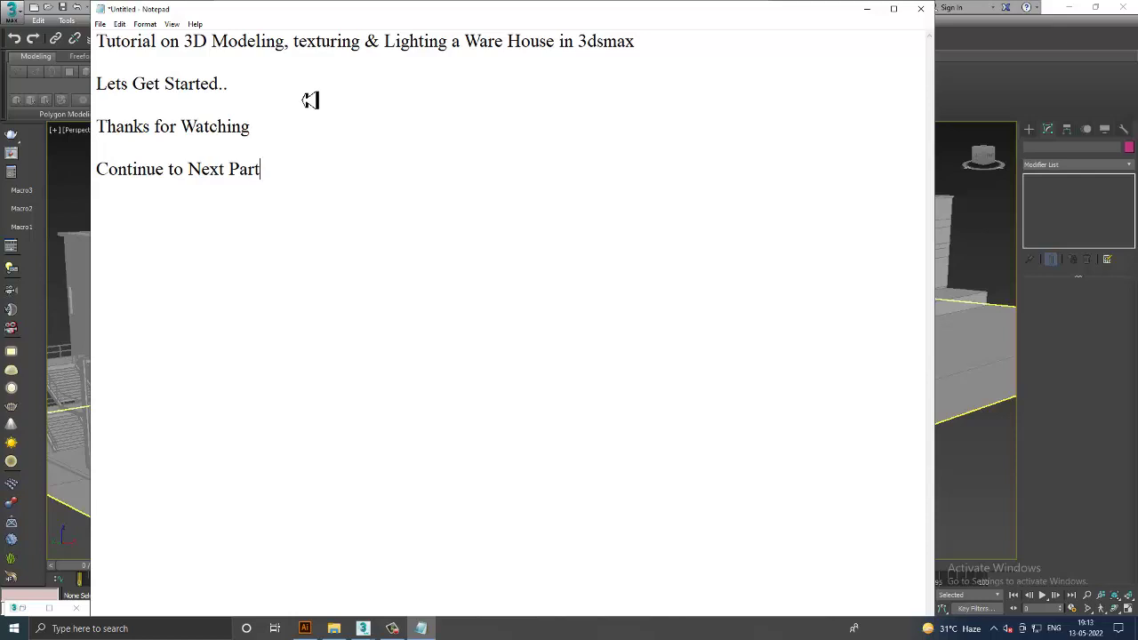
click(867, 9)
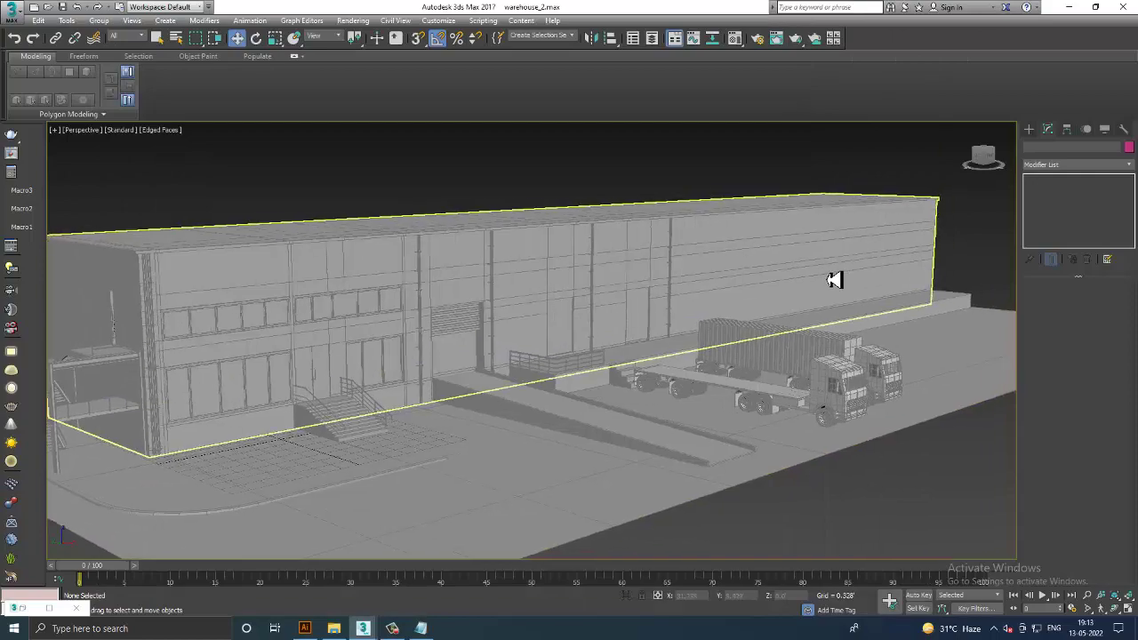